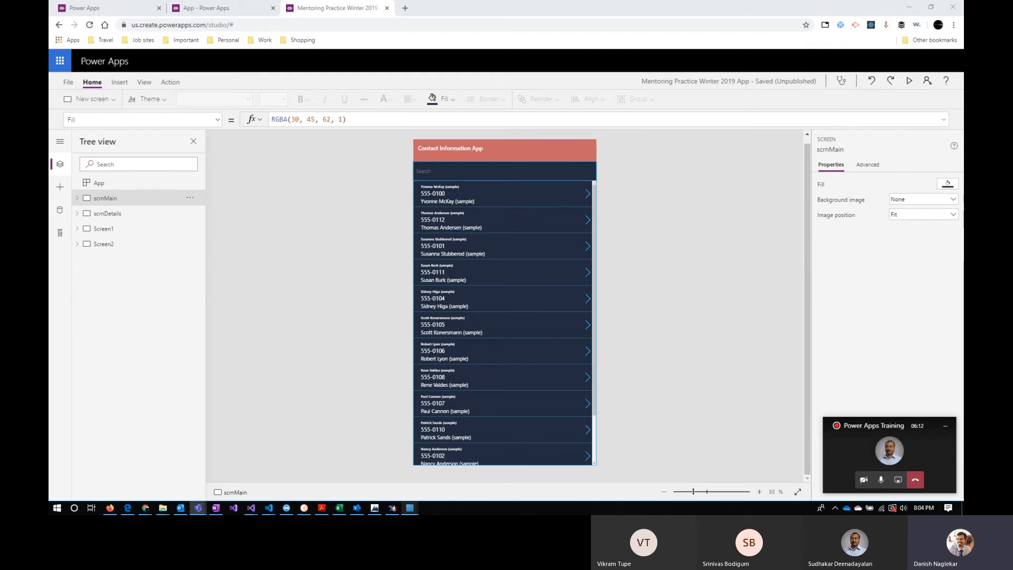
Switch to the untitled canvas app and delete the image and the existing timer from Screen1.
{"action": "left_click", "coordinate": [946, 426]}
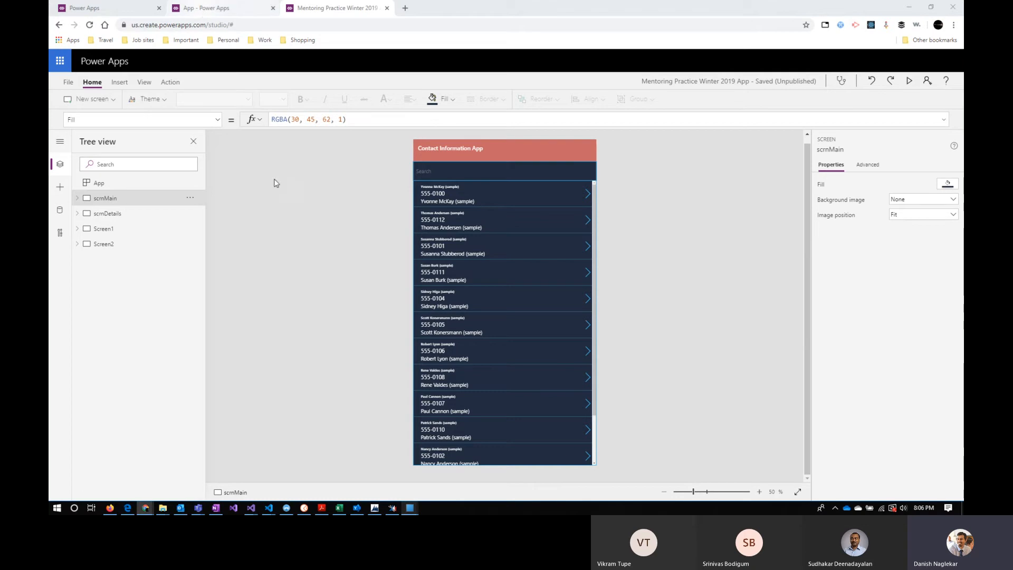
{"action": "left_click", "coordinate": [201, 10]}
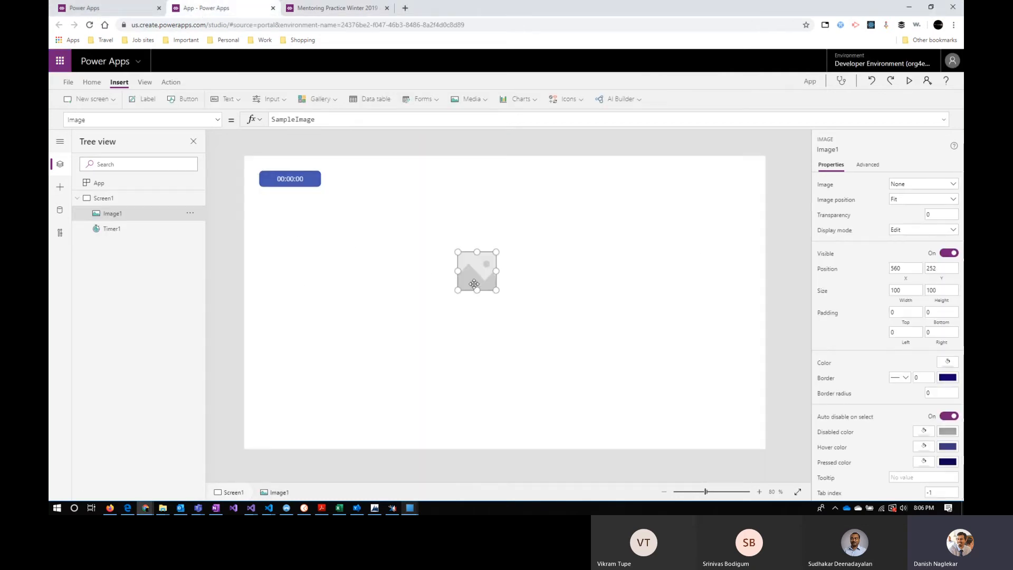
{"action": "key", "text": "Delete"}
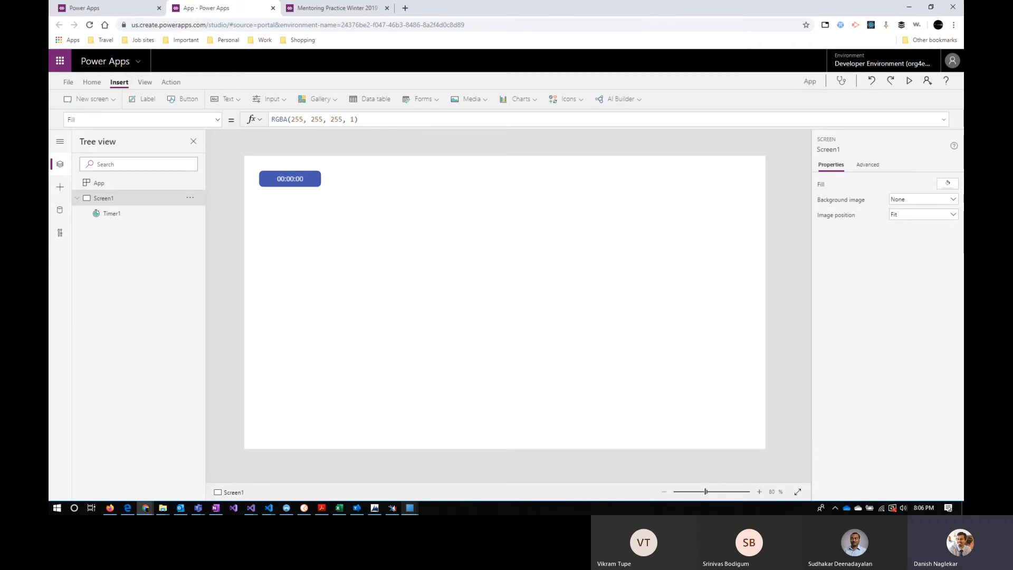
{"action": "key", "text": "alt+Tab"}
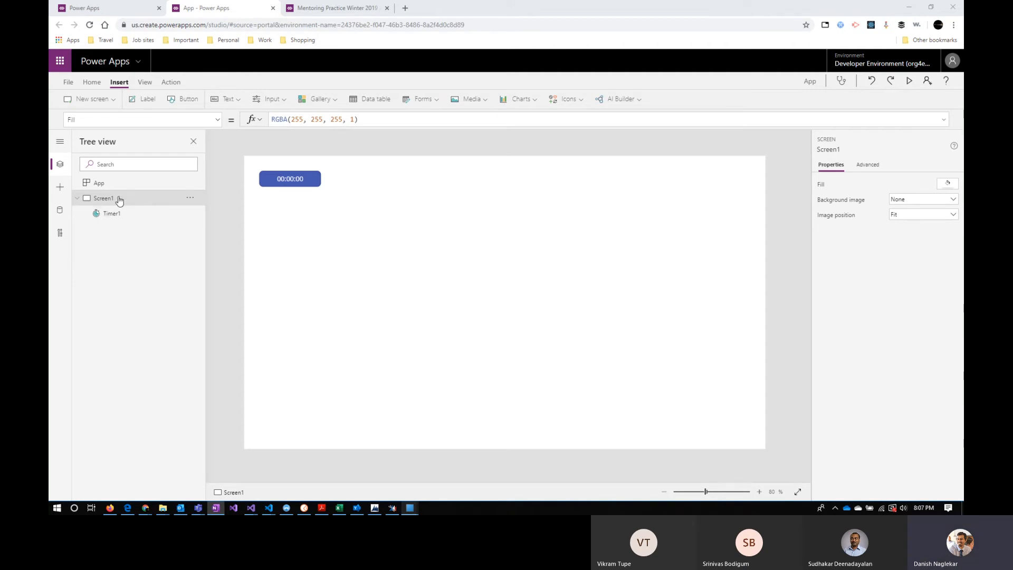
{"action": "left_click", "coordinate": [291, 179]}
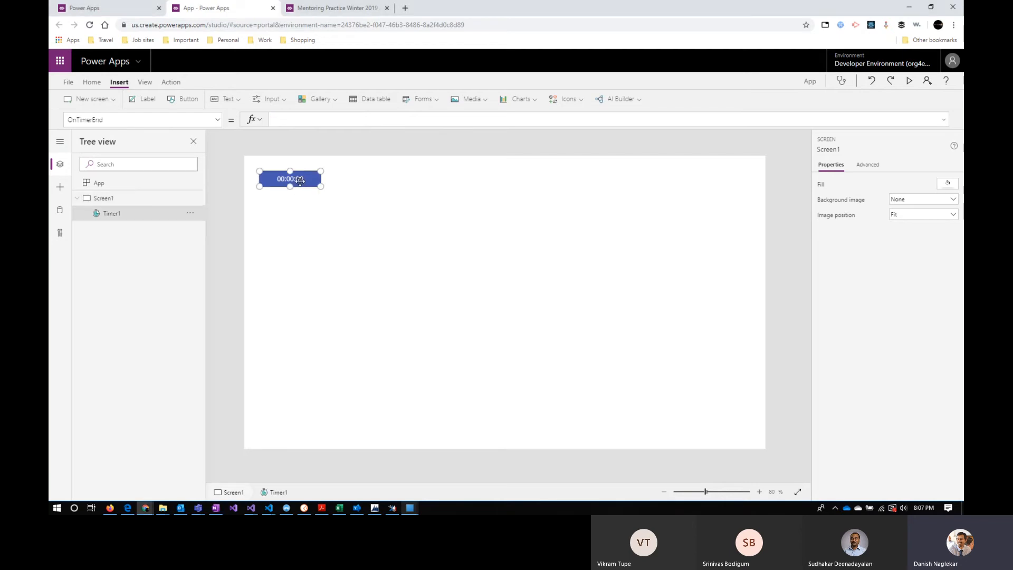
{"action": "left_click_drag", "start_coordinate": [292, 179], "coordinate": [275, 164]}
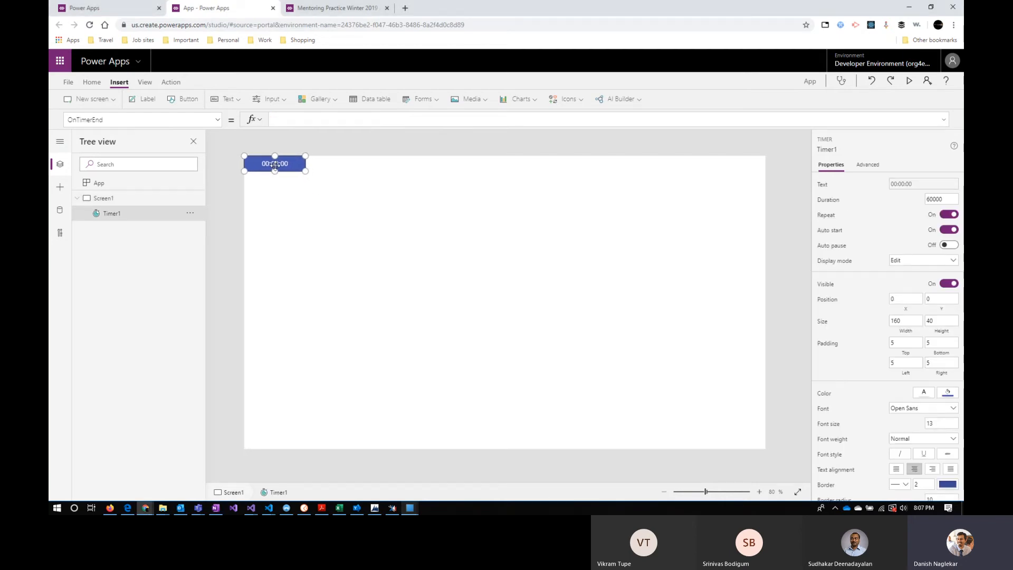
{"action": "key", "text": "Delete"}
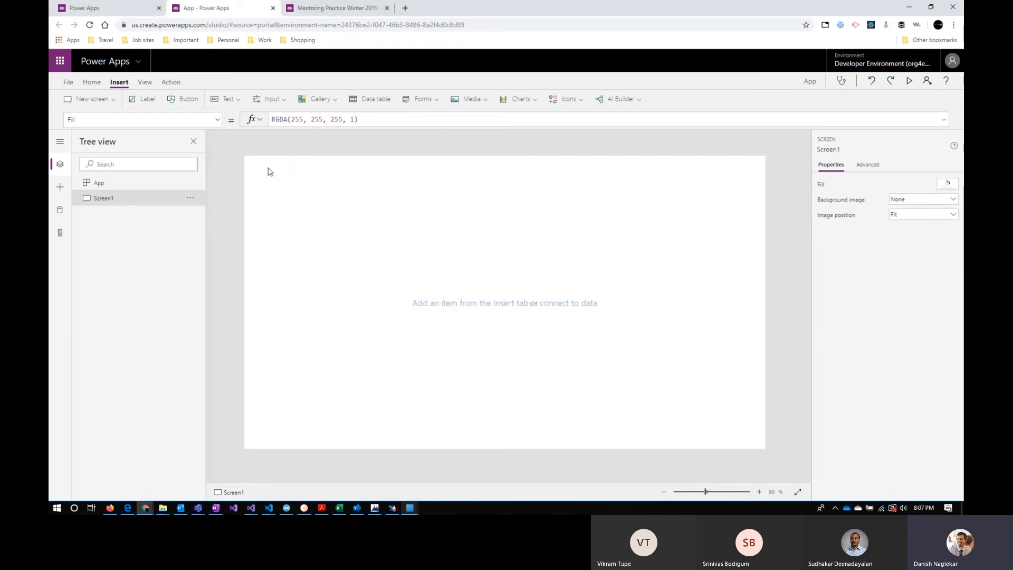
Insert a Timer input on Screen1 and place it in the upper-left corner at X 0, Y 0.
{"action": "left_click", "coordinate": [271, 99]}
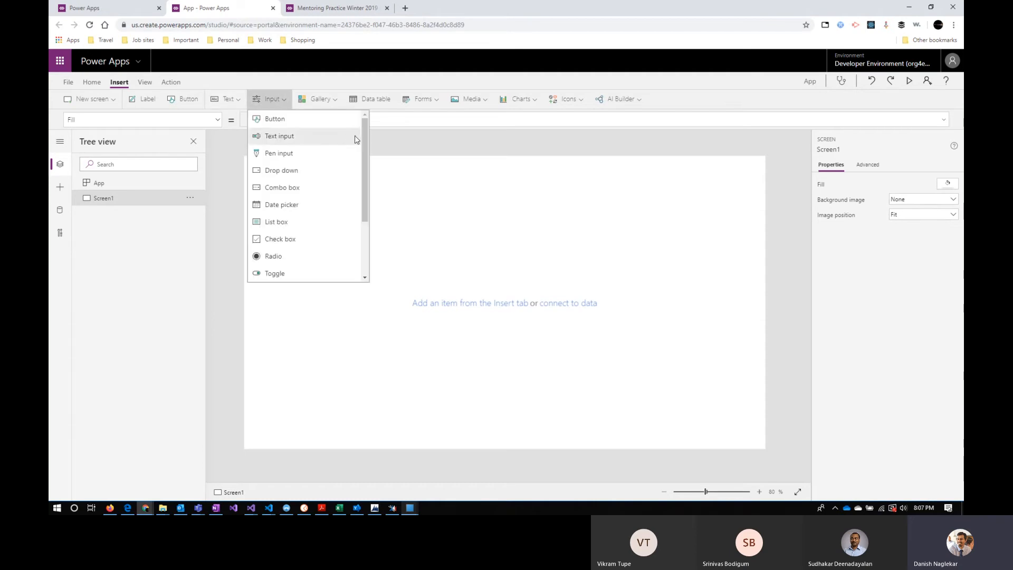
{"action": "left_click_drag", "start_coordinate": [366, 135], "coordinate": [362, 193]}
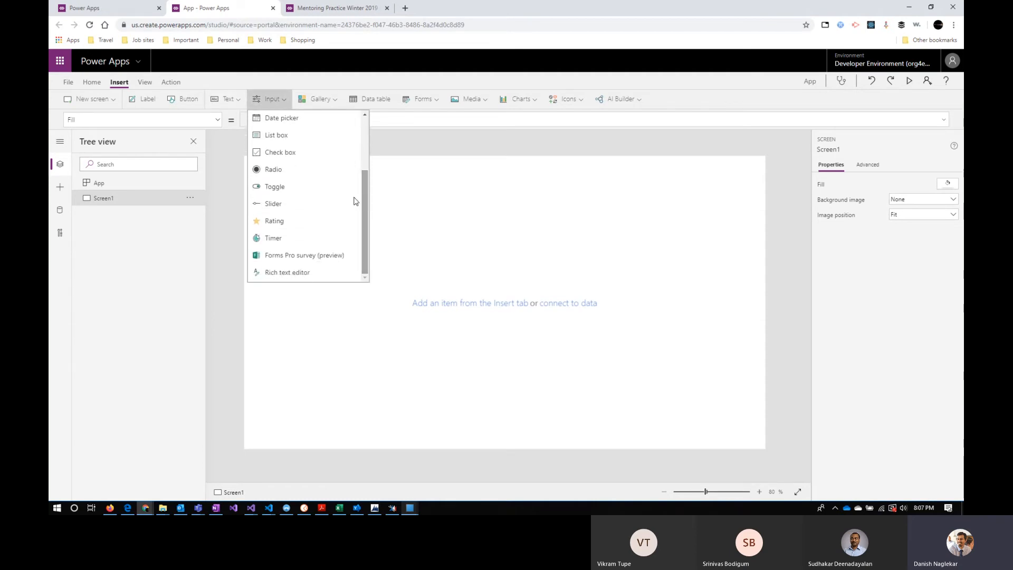
{"action": "left_click", "coordinate": [285, 241]}
{"action": "left_click_drag", "start_coordinate": [289, 177], "coordinate": [272, 158]}
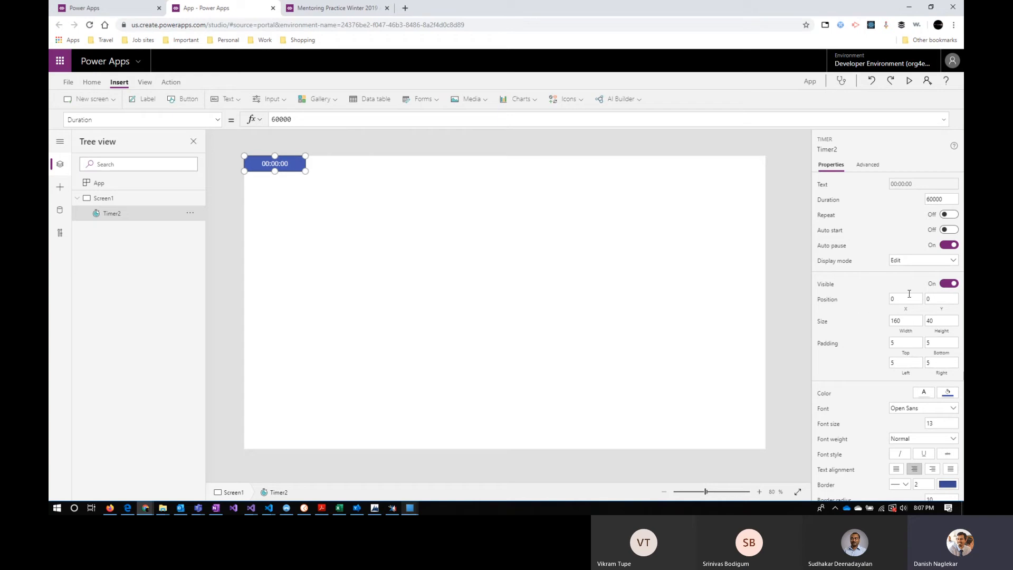
Try the timer's Visible setting off and on, and preview the app to run the timer manually.
{"action": "left_click", "coordinate": [949, 285]}
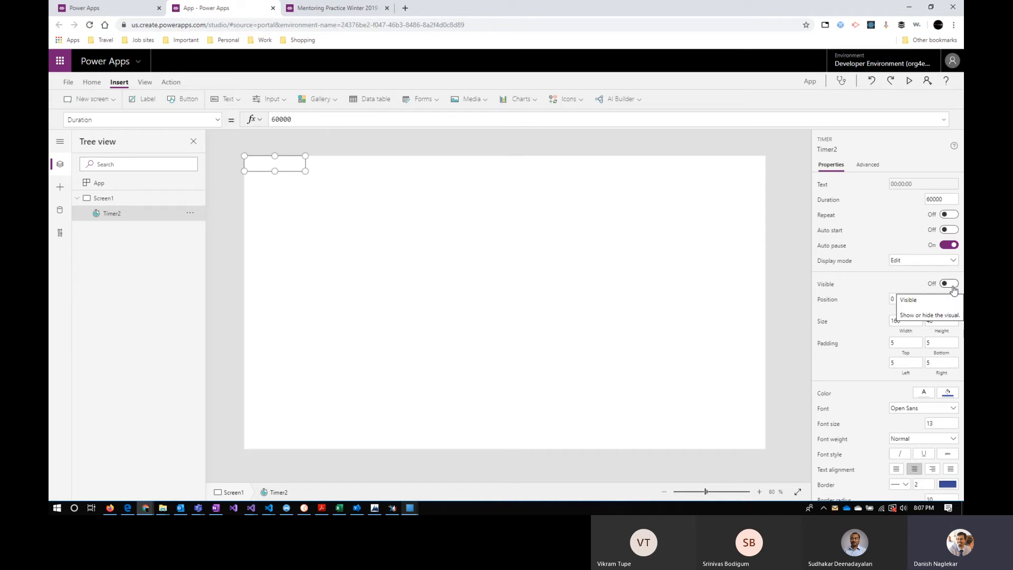
{"action": "left_click", "coordinate": [950, 284]}
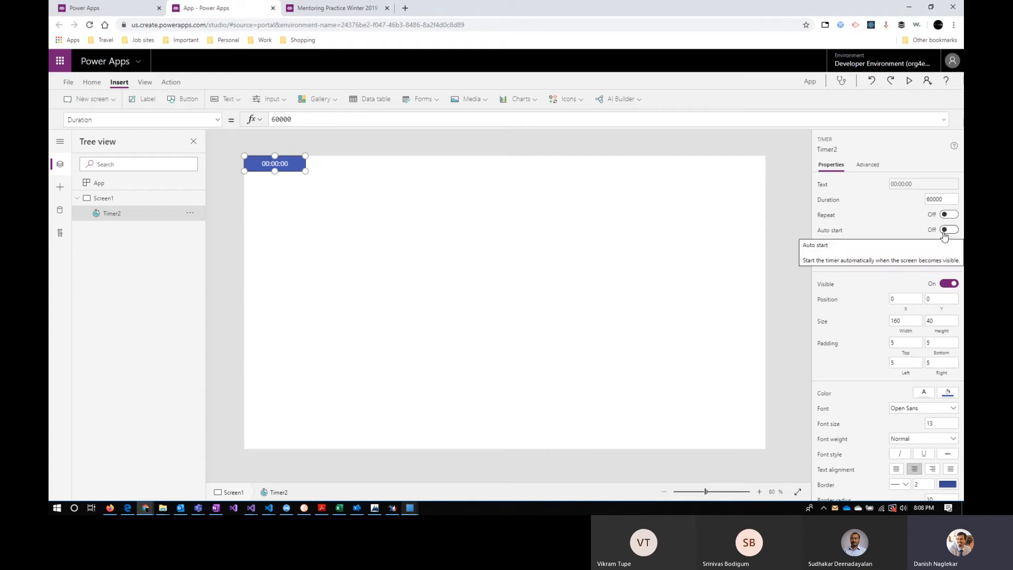
{"action": "left_click", "coordinate": [907, 82]}
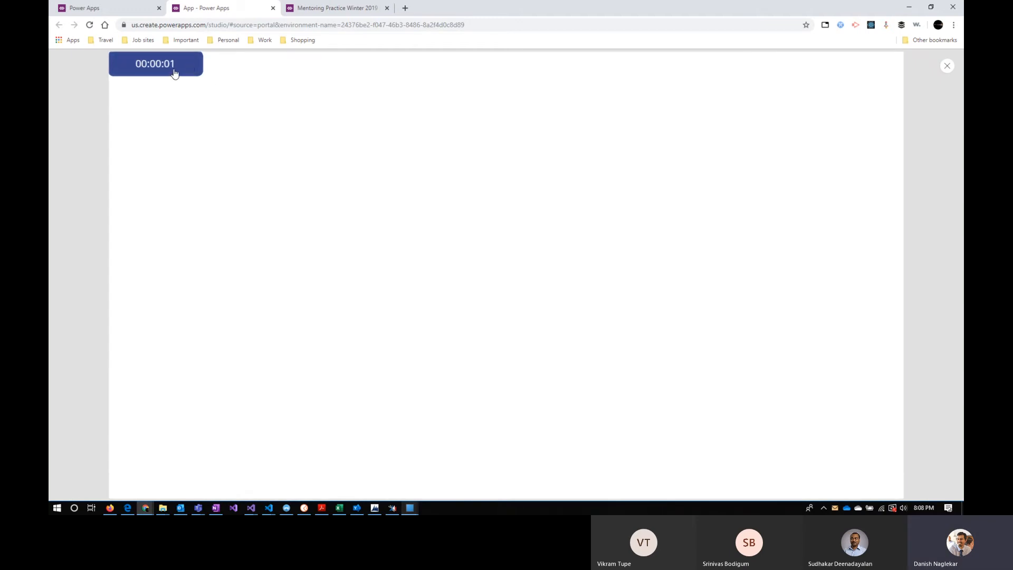
{"action": "left_click", "coordinate": [946, 66]}
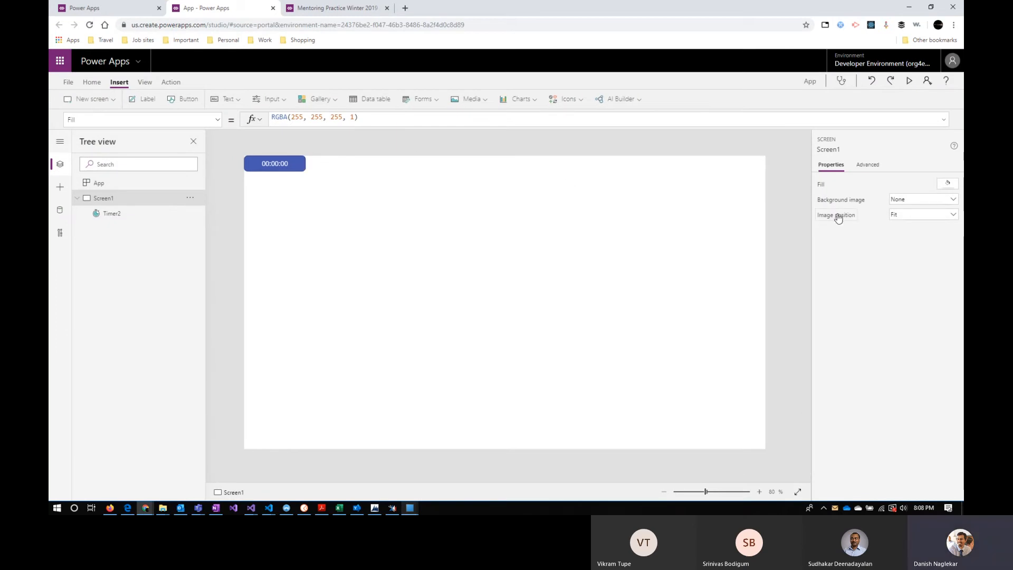
Turn on Auto start for the timer and preview the app to test it.
{"action": "left_click", "coordinate": [257, 164]}
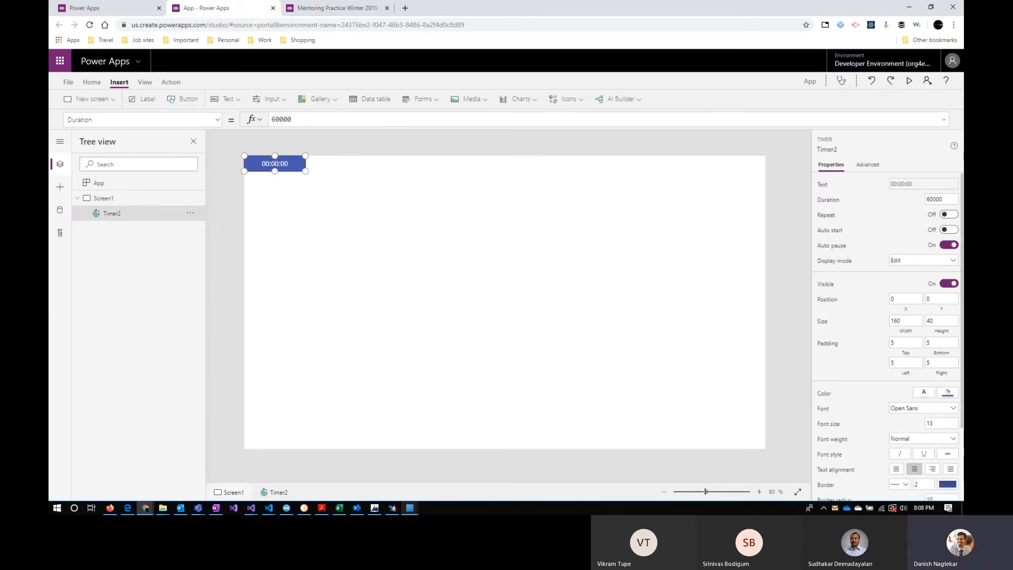
{"action": "left_click", "coordinate": [909, 81]}
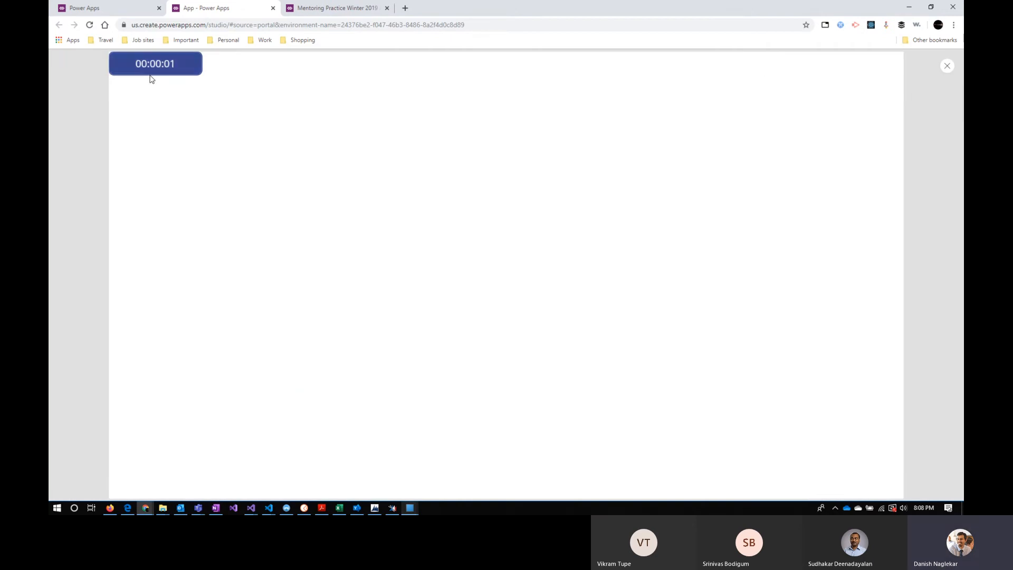
{"action": "left_click", "coordinate": [947, 67]}
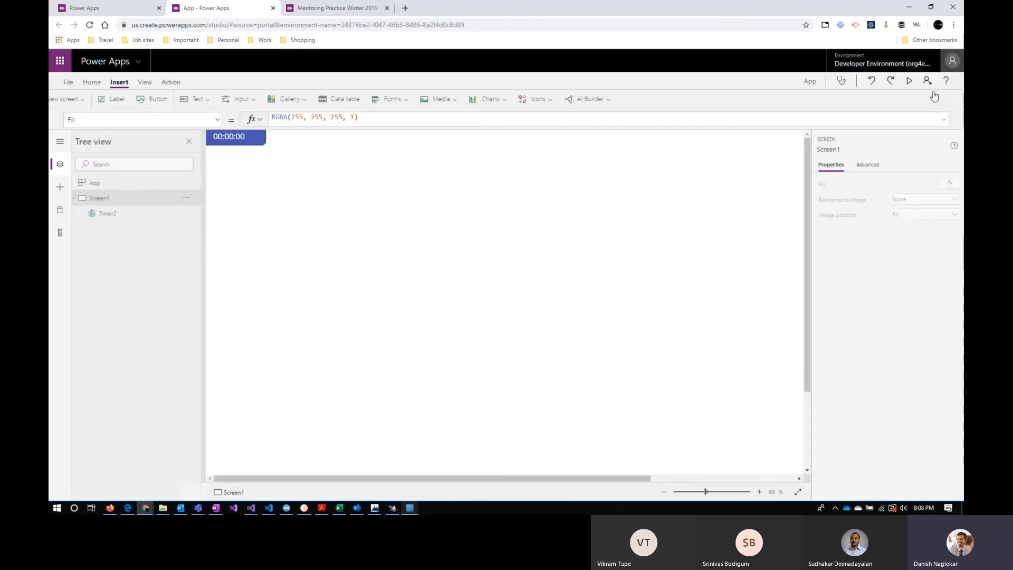
Turn off Auto pause for the timer and look through its remaining properties.
{"action": "left_click", "coordinate": [291, 168]}
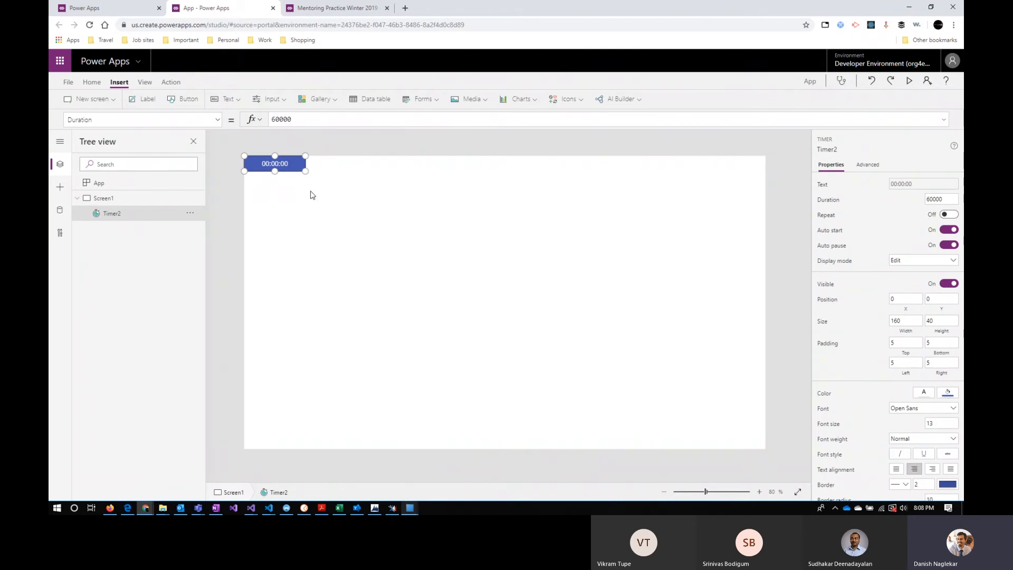
{"action": "left_click", "coordinate": [947, 246]}
{"action": "scroll", "coordinate": [850, 394], "scroll_direction": "down", "scroll_amount": 2}
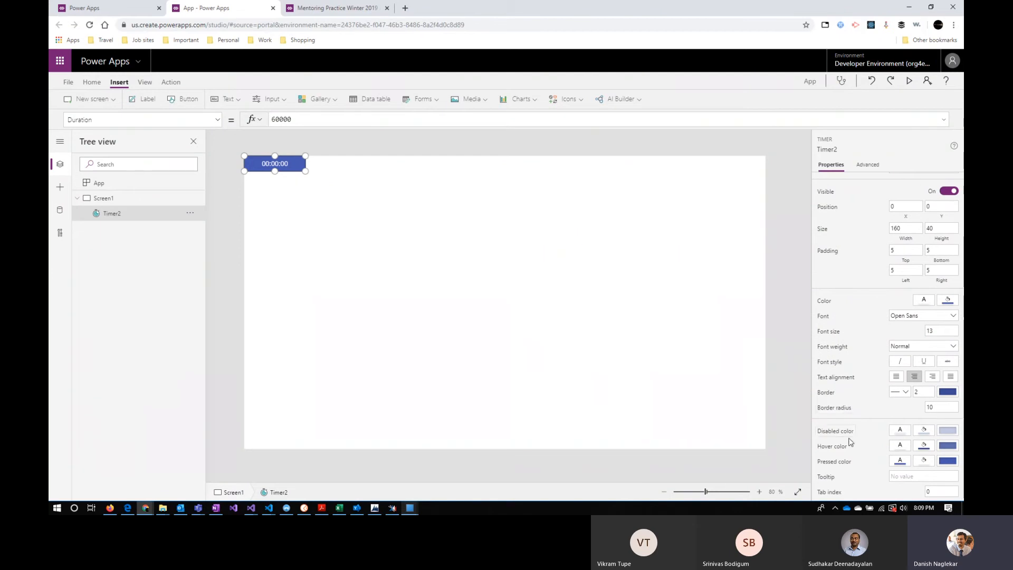
{"action": "scroll", "coordinate": [850, 442], "scroll_direction": "up", "scroll_amount": 2}
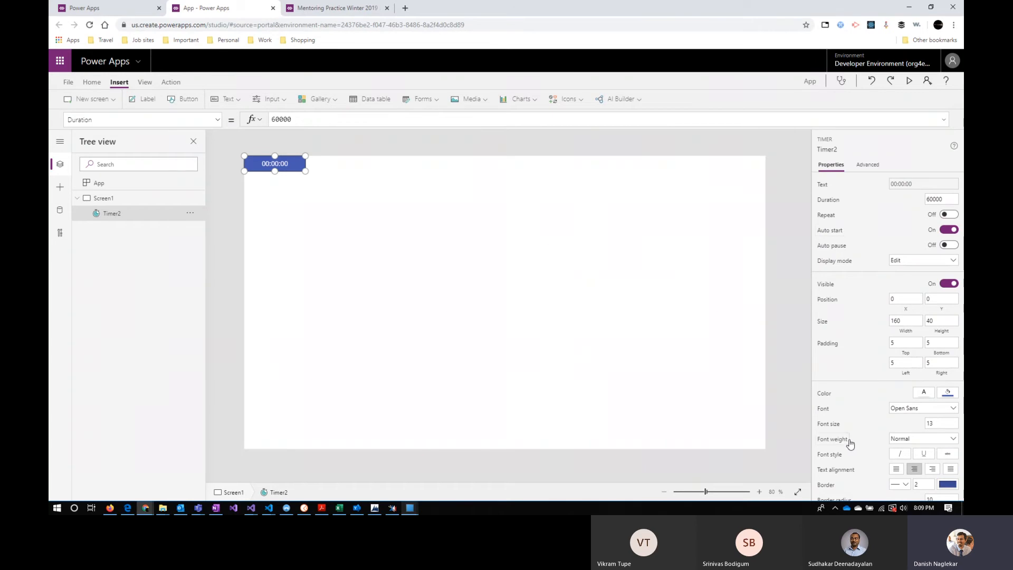
{"action": "scroll", "coordinate": [849, 443], "scroll_direction": "down", "scroll_amount": 2}
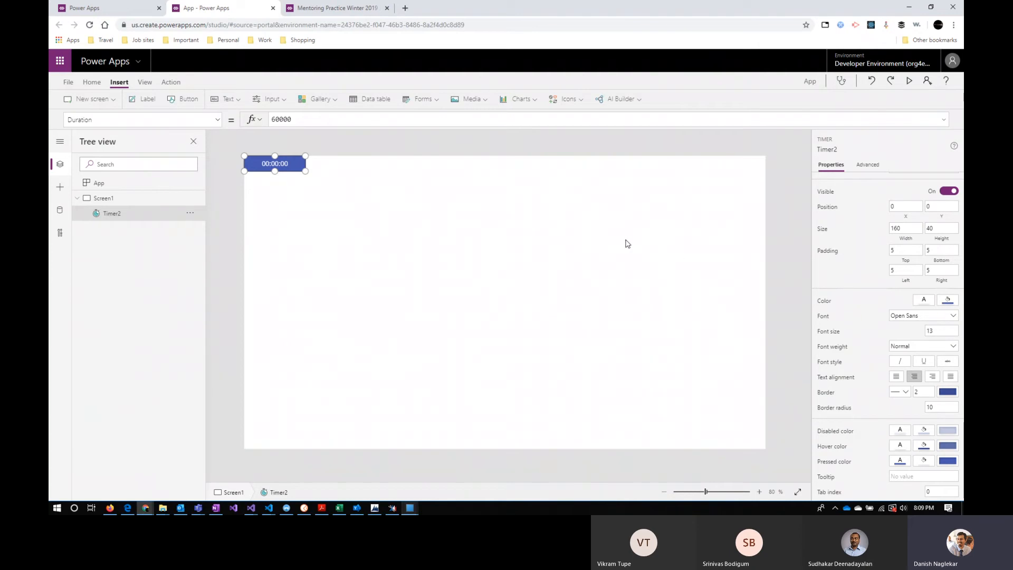
Insert a Rectangle shape on Screen1 and keep it at the upper-left corner at X 0, Y 0.
{"action": "left_click", "coordinate": [429, 235]}
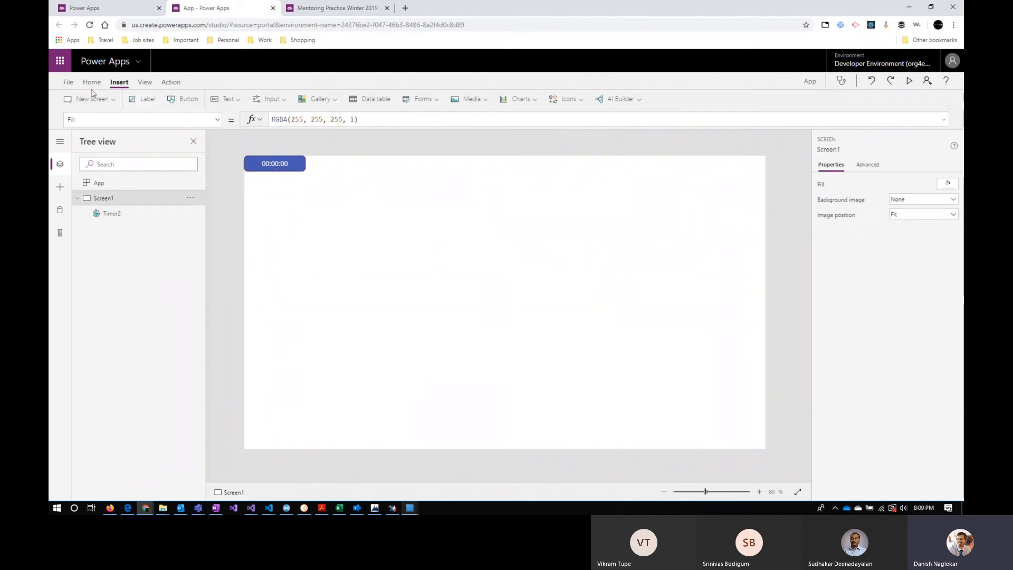
{"action": "left_click", "coordinate": [574, 99]}
{"action": "left_click_drag", "start_coordinate": [662, 125], "coordinate": [663, 264]}
{"action": "left_click", "coordinate": [654, 254]}
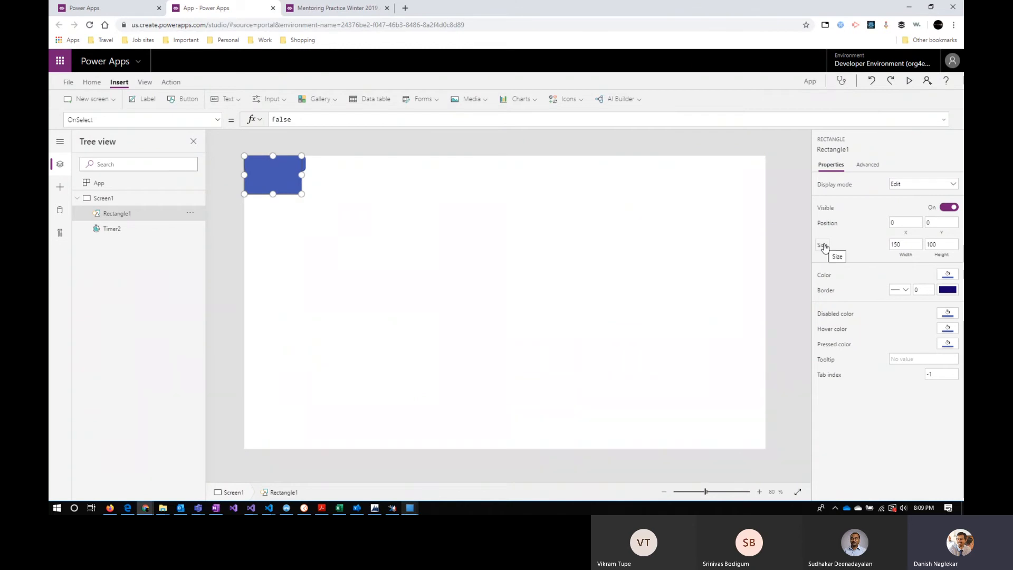
{"action": "left_click_drag", "start_coordinate": [261, 182], "coordinate": [239, 171]}
Set the rectangle's Width formula to Screen1.Width.
{"action": "left_click", "coordinate": [905, 246]}
{"action": "left_click_drag", "start_coordinate": [296, 120], "coordinate": [265, 131]}
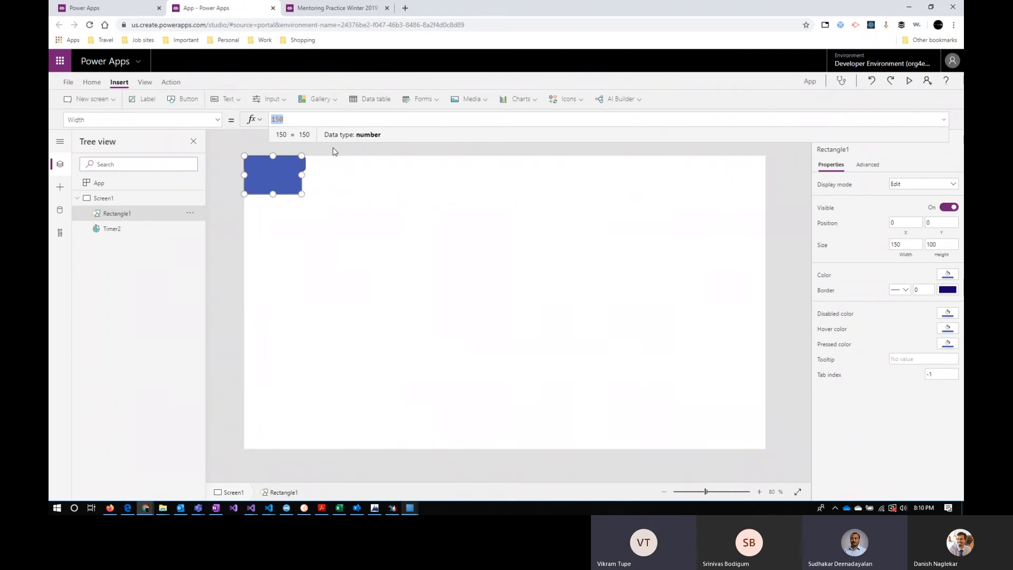
{"action": "type", "text": "Screen"}
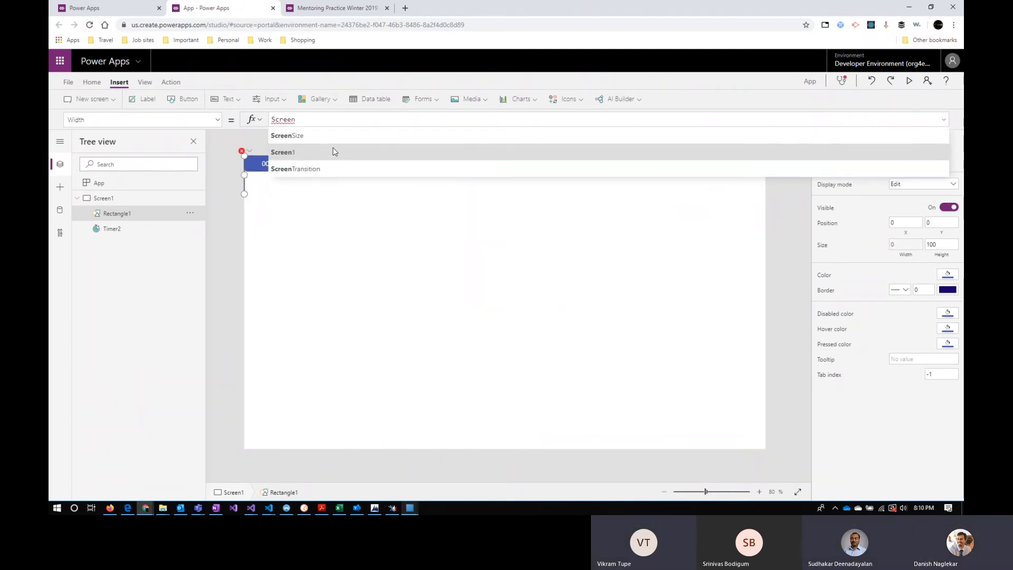
{"action": "left_click", "coordinate": [333, 152]}
{"action": "type", "text": "."}
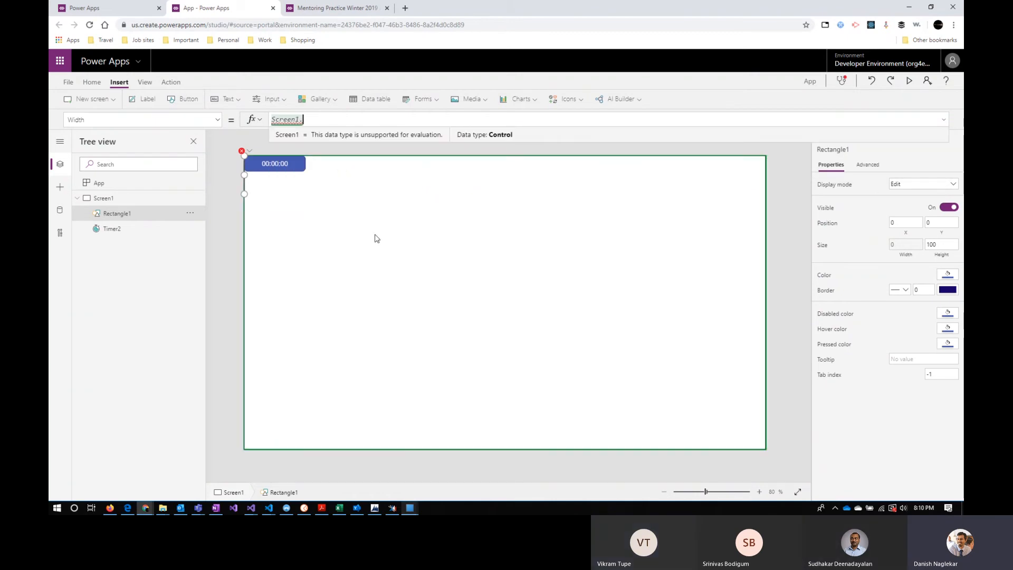
{"action": "type", "text": "width"}
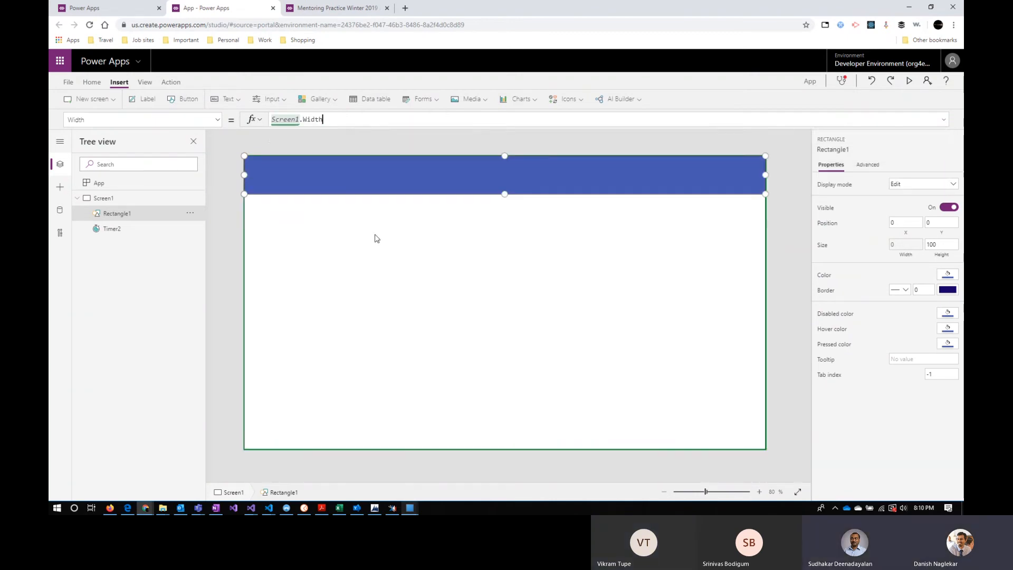
Set the rectangle's Height formula to Screen1.Height.
{"action": "left_click", "coordinate": [941, 245]}
{"action": "double_click", "coordinate": [279, 119]}
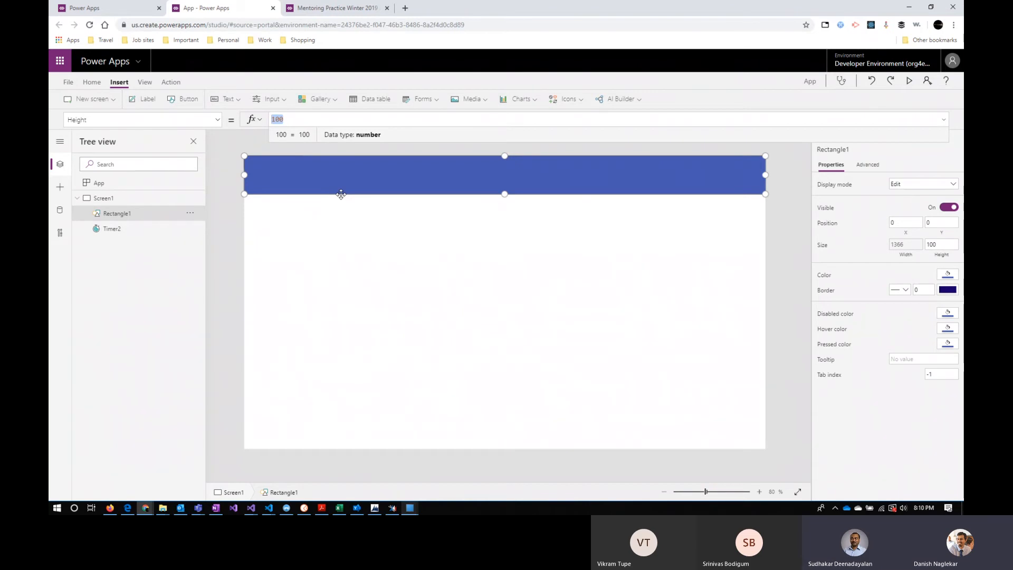
{"action": "type", "text": "Scr"}
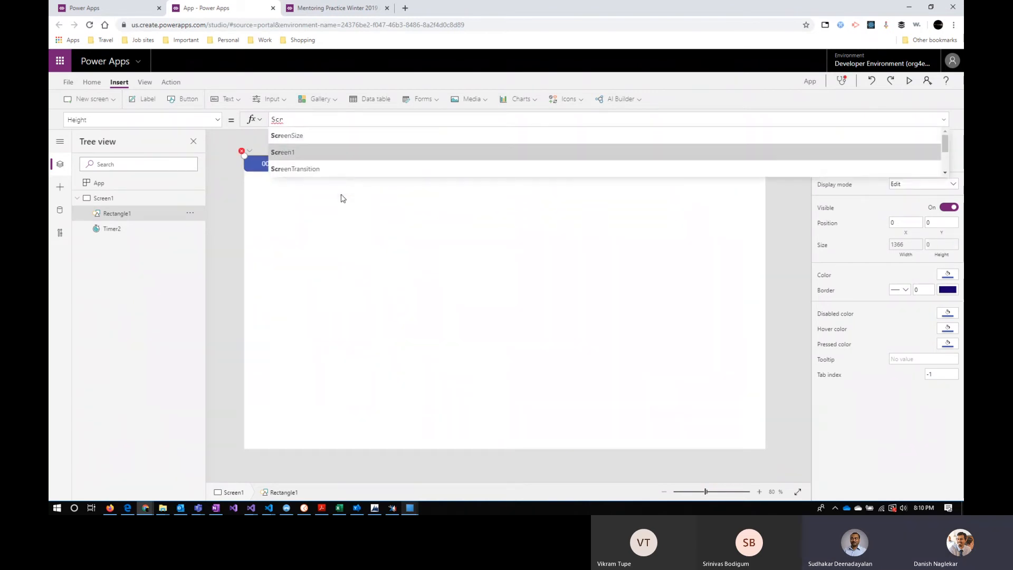
{"action": "type", "text": "een1.he"}
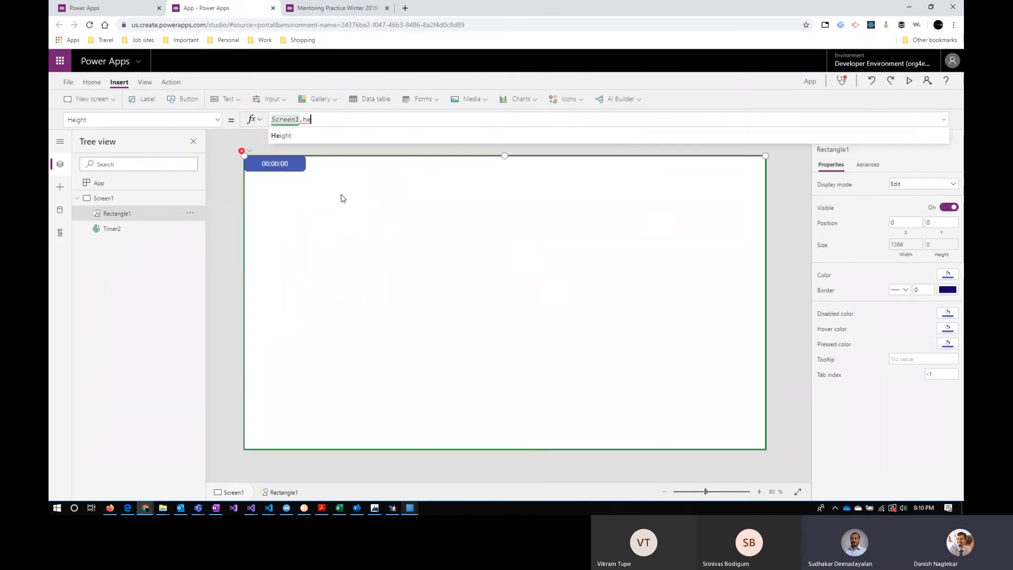
{"action": "key", "text": "Tab"}
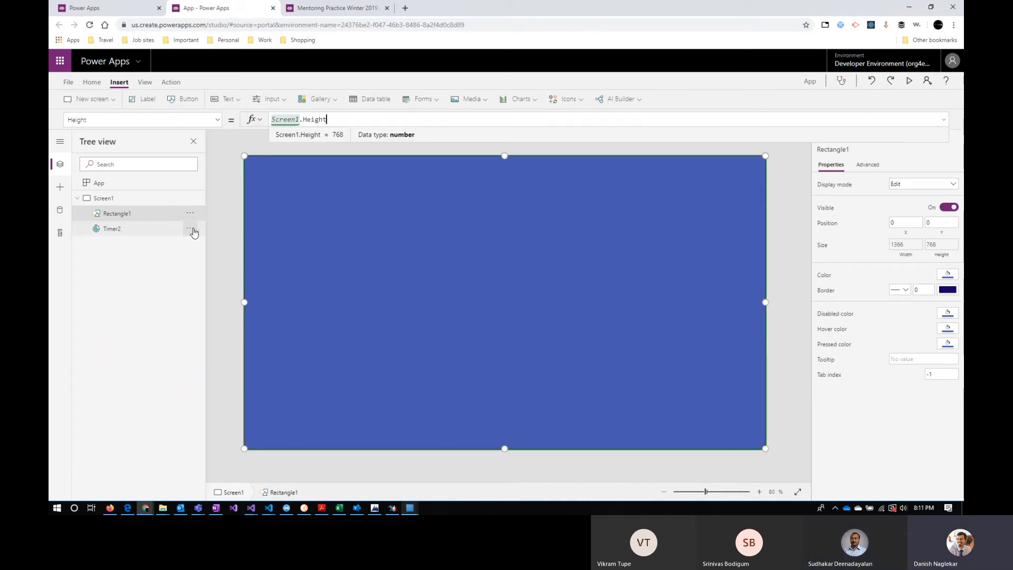
Send the rectangle to the back of Screen1's control order, behind the timer.
{"action": "left_click", "coordinate": [190, 230]}
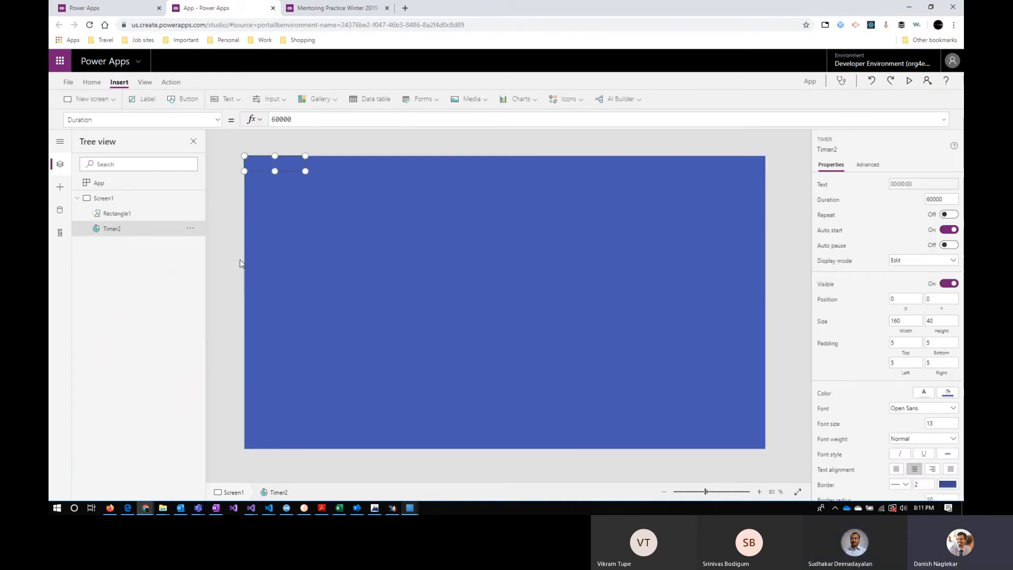
{"action": "left_click", "coordinate": [194, 215]}
{"action": "mouse_move", "coordinate": [223, 291]}
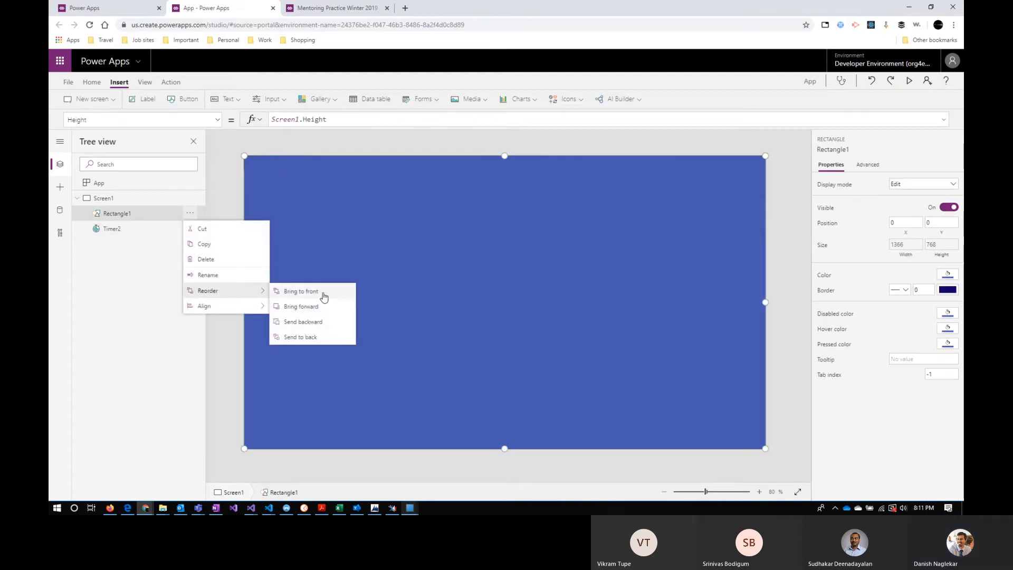
{"action": "left_click", "coordinate": [319, 337]}
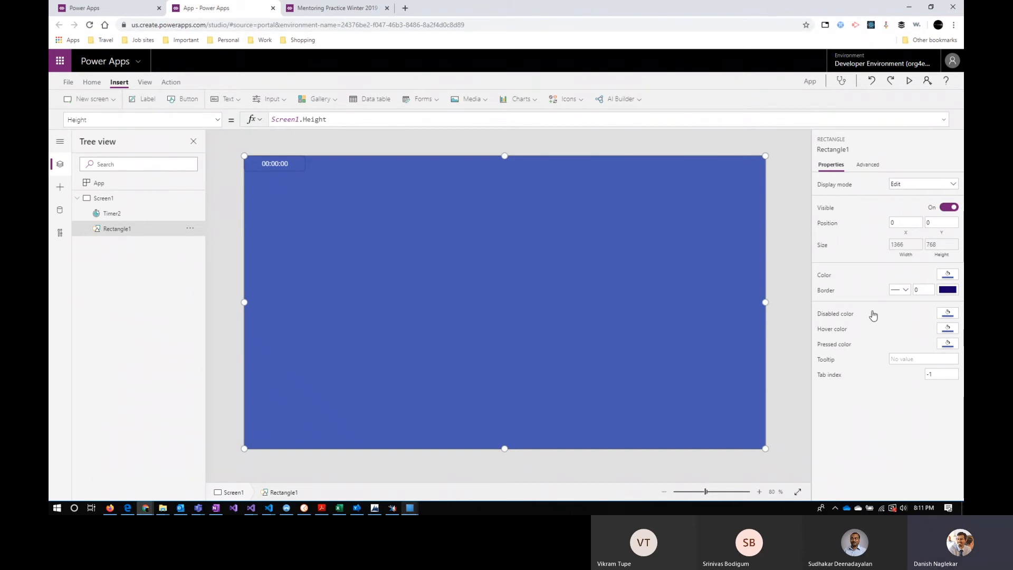
Set the full-screen rectangle's fill to the light gray theme color just below white.
{"action": "left_click", "coordinate": [949, 275]}
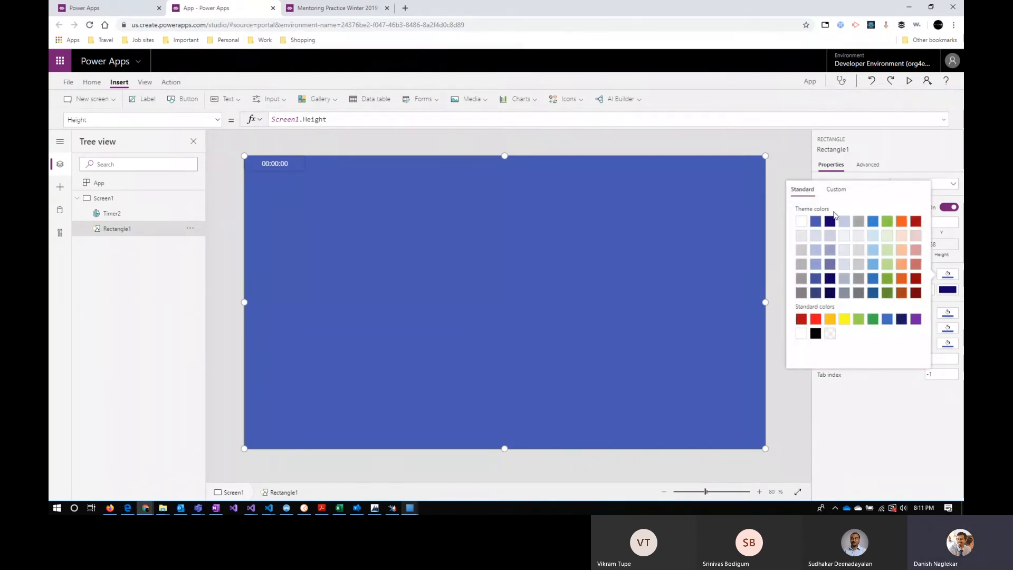
{"action": "left_click", "coordinate": [802, 240]}
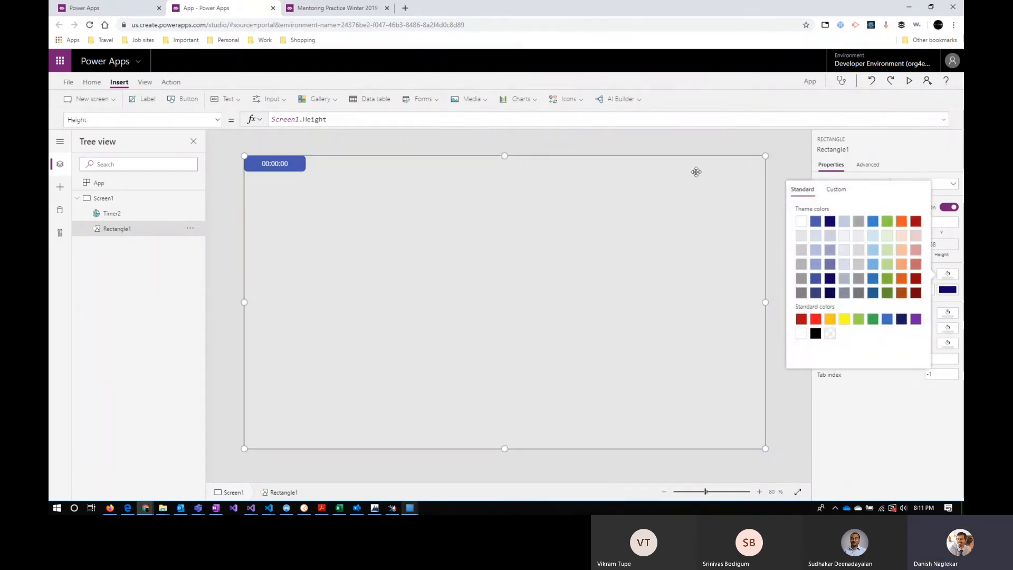
{"action": "left_click", "coordinate": [683, 148]}
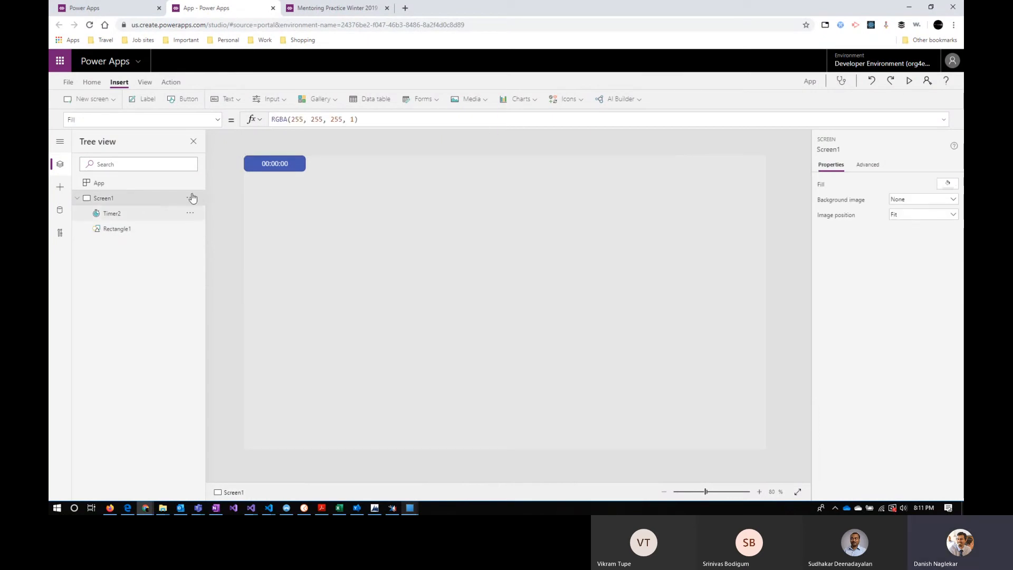
Insert a second Rectangle shape and place it along the screen's right edge at X 1216, Y 0, 150 wide and 768 high.
{"action": "left_click", "coordinate": [570, 100]}
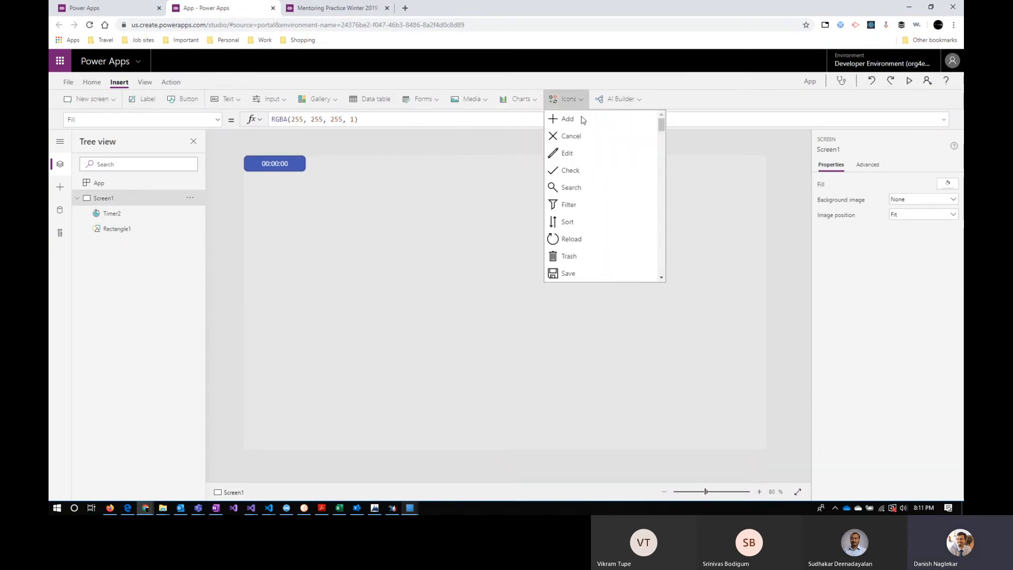
{"action": "scroll", "coordinate": [615, 257], "scroll_direction": "down", "scroll_amount": 3}
{"action": "scroll", "coordinate": [615, 259], "scroll_direction": "down", "scroll_amount": 15}
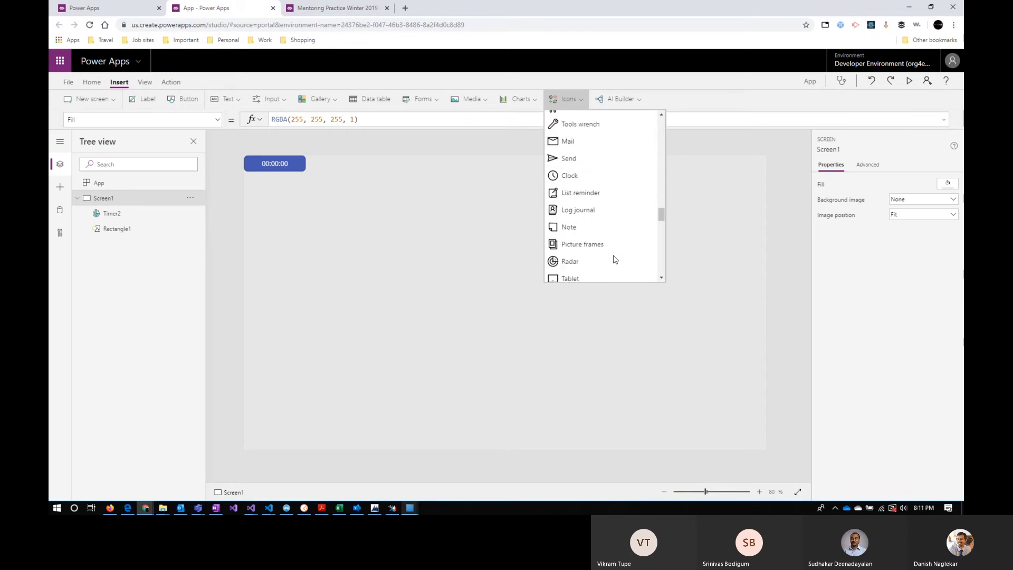
{"action": "scroll", "coordinate": [613, 259], "scroll_direction": "up", "scroll_amount": 3}
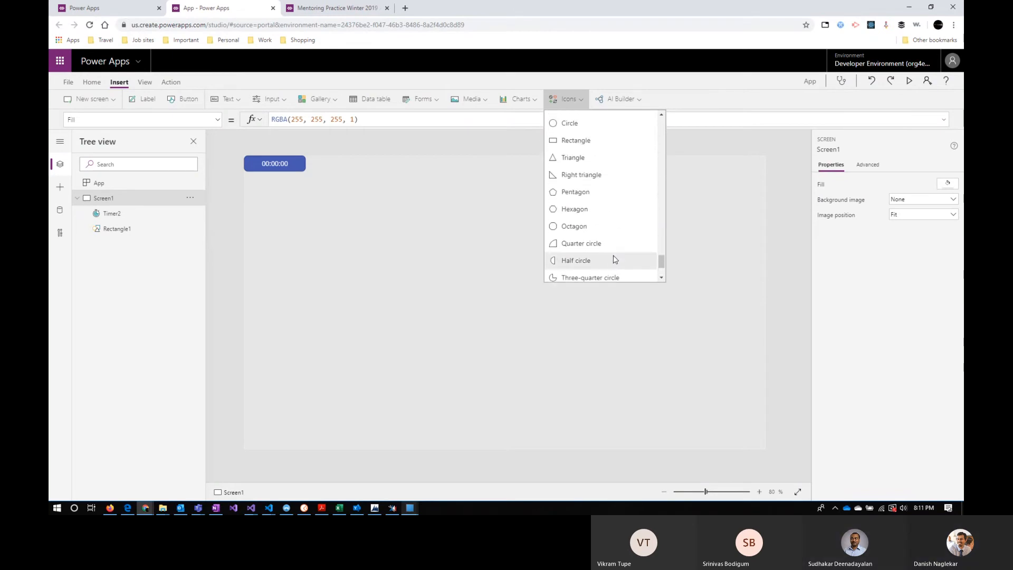
{"action": "left_click", "coordinate": [602, 163]}
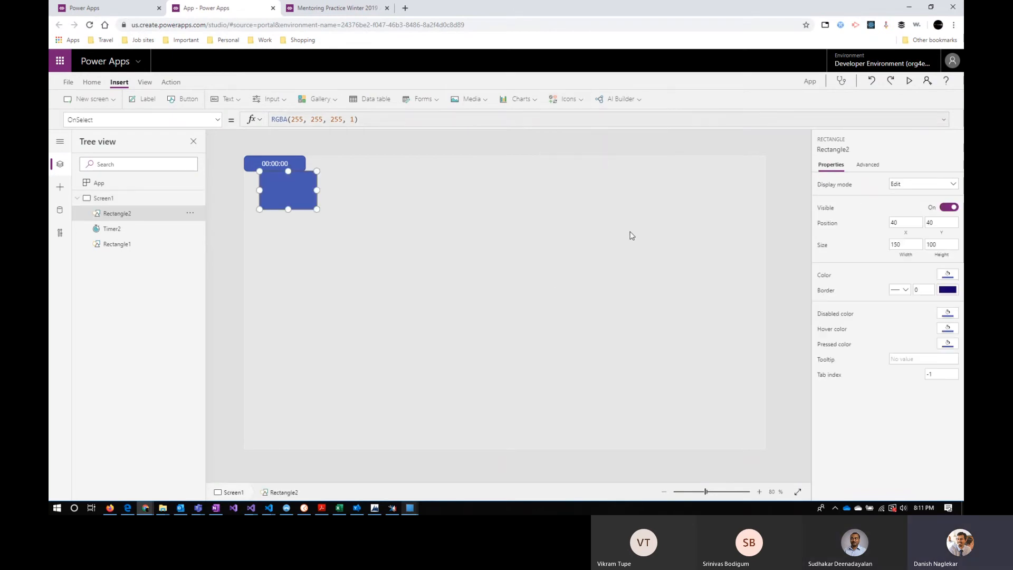
{"action": "left_click_drag", "start_coordinate": [316, 169], "coordinate": [751, 478]}
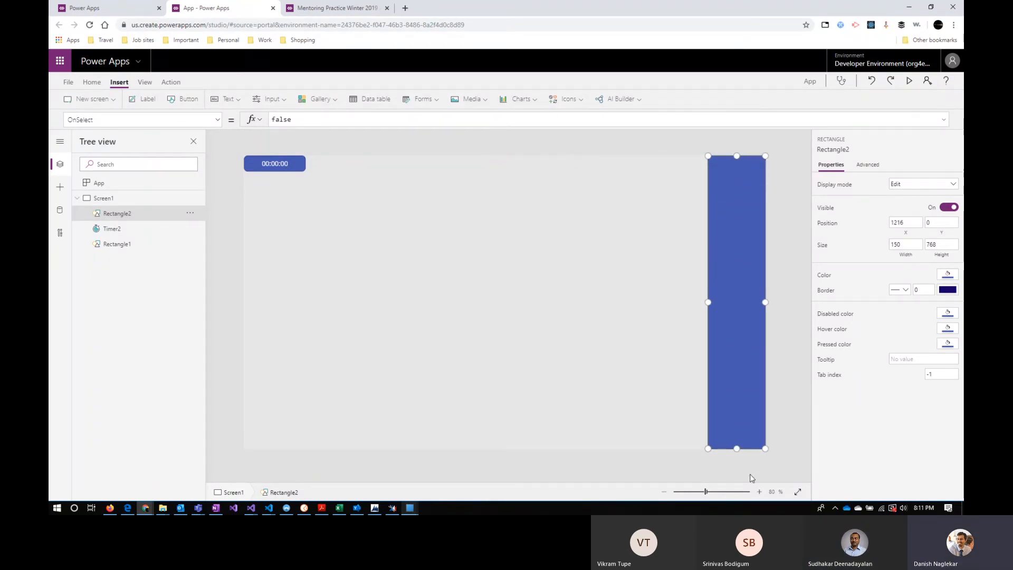
Set the second rectangle's Height formula to Screen1.Height.
{"action": "left_click", "coordinate": [907, 244]}
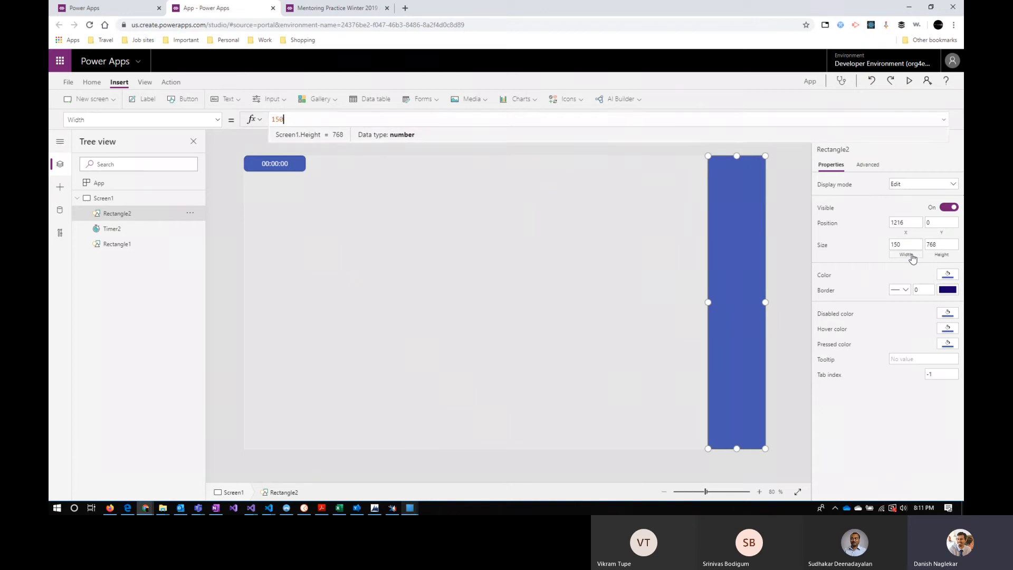
{"action": "left_click", "coordinate": [940, 246]}
{"action": "left_click_drag", "start_coordinate": [292, 119], "coordinate": [234, 123]}
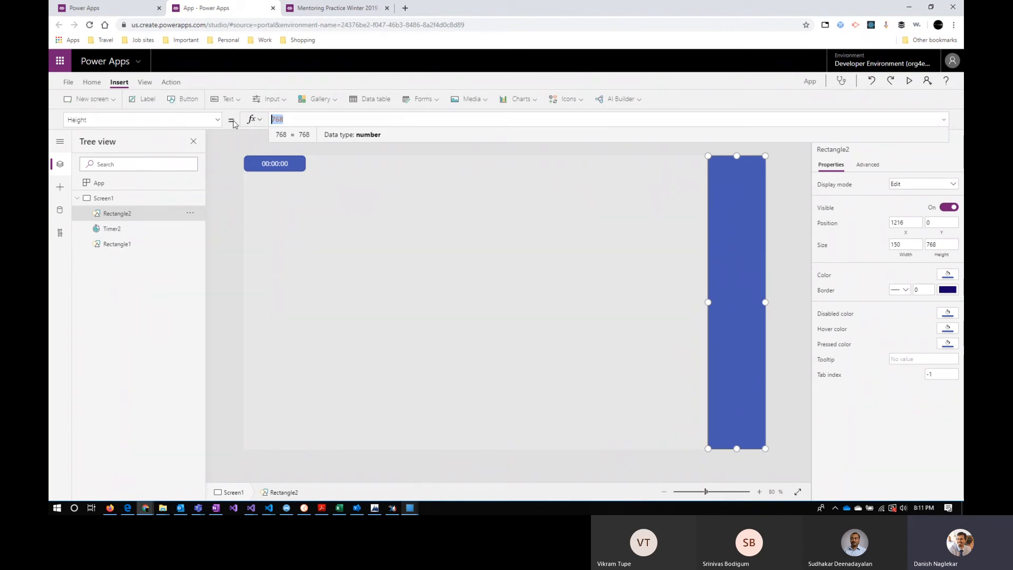
{"action": "type", "text": "Scree"}
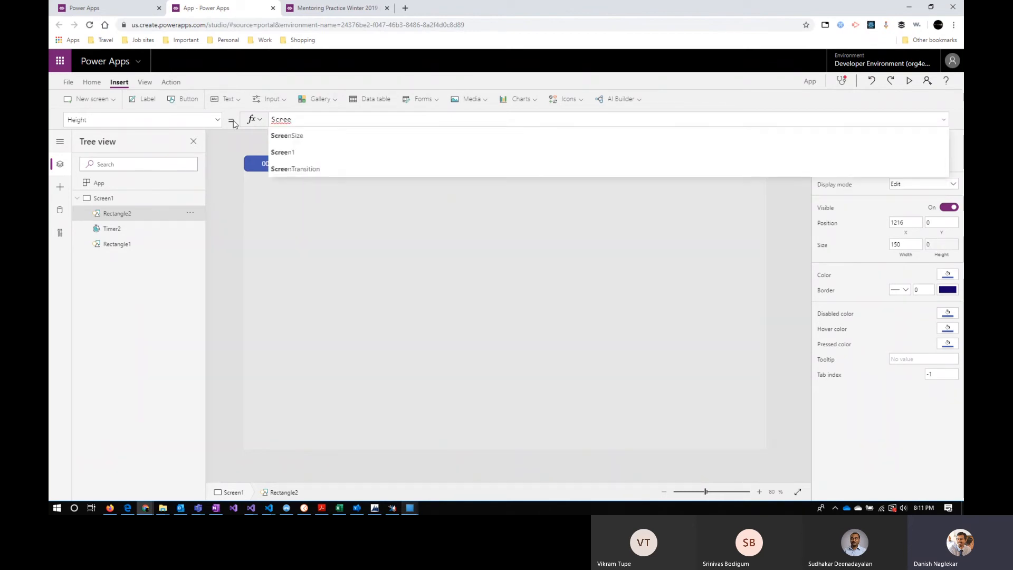
{"action": "key", "text": "Tab"}
{"action": "type", "text": ".he"}
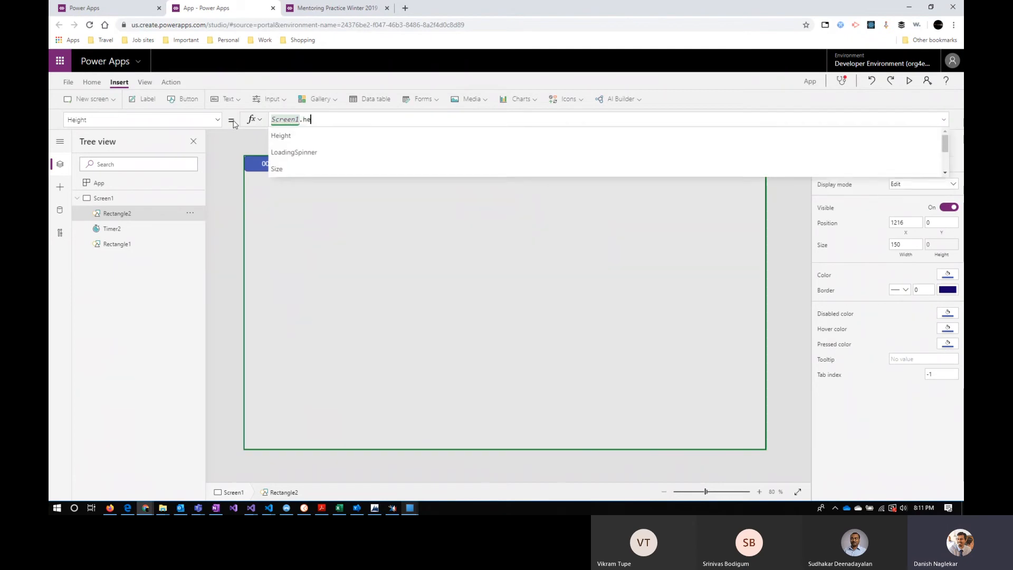
{"action": "key", "text": "Tab"}
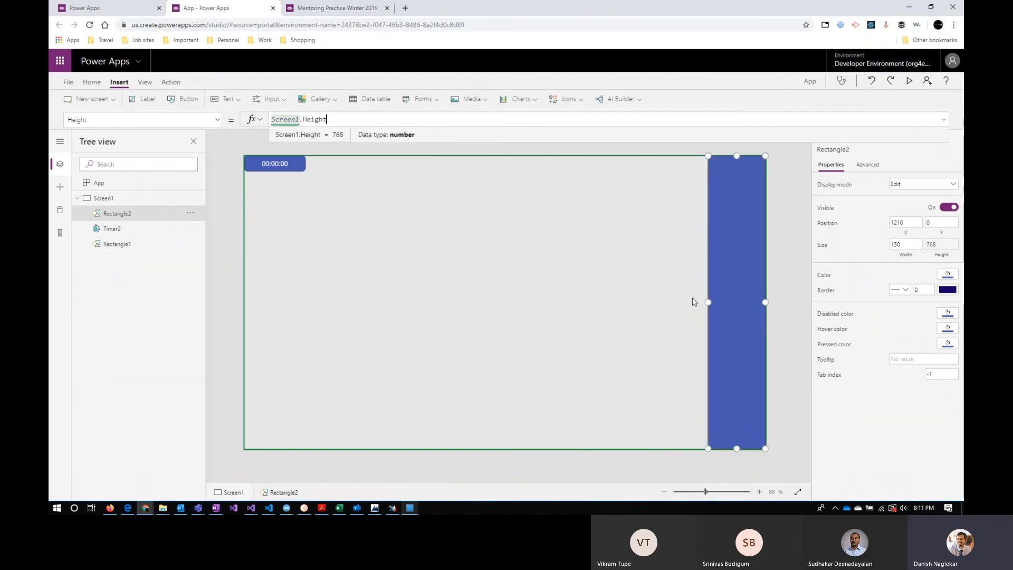
Widen Rectangle2 toward the left to a width of about 863, starting at about X 501.
{"action": "left_click_drag", "start_coordinate": [709, 301], "coordinate": [448, 303]}
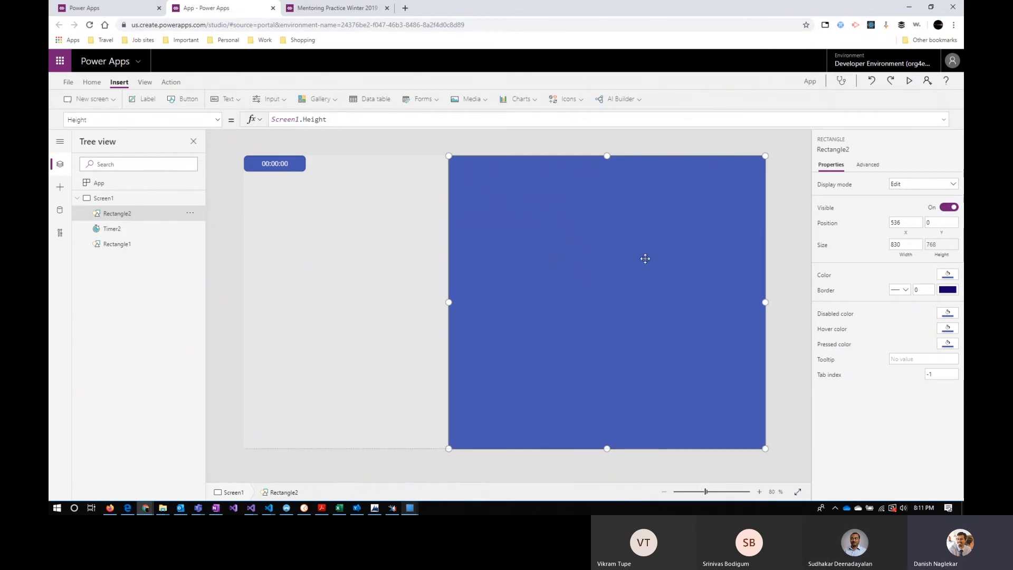
{"action": "mouse_move", "coordinate": [449, 302]}
{"action": "left_mouse_down"}
{"action": "mouse_move", "coordinate": [767, 302]}
{"action": "mouse_move", "coordinate": [442, 309]}
{"action": "left_mouse_up"}
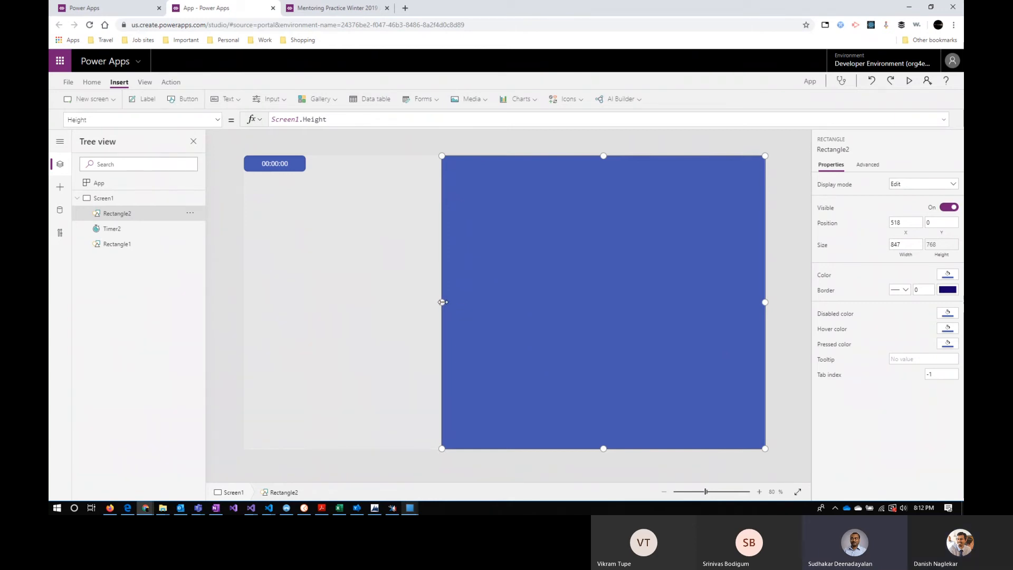
{"action": "left_click_drag", "start_coordinate": [442, 302], "coordinate": [435, 301]}
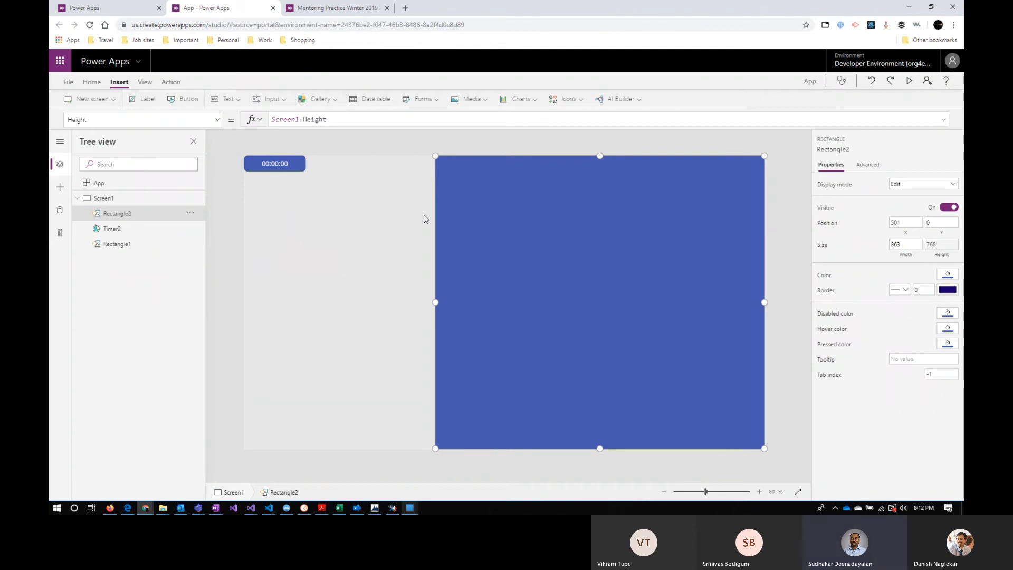
{"action": "left_click", "coordinate": [396, 210]}
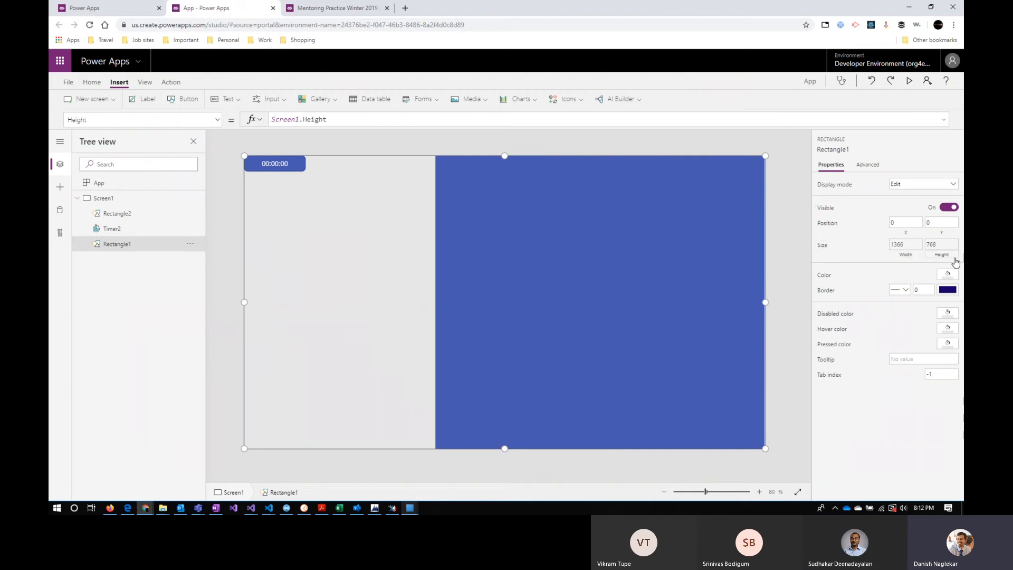
{"action": "left_click", "coordinate": [905, 258]}
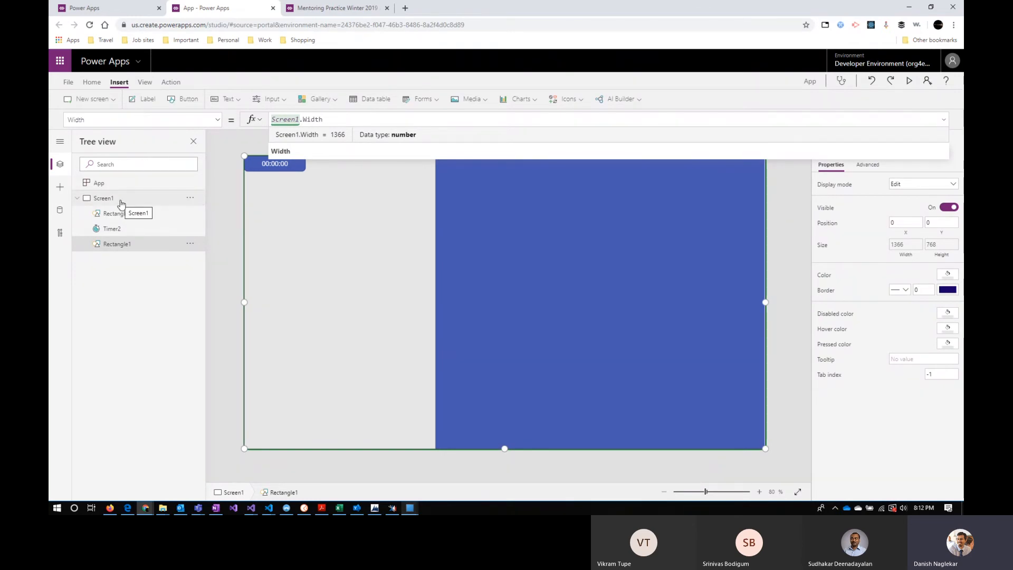
{"action": "left_click", "coordinate": [127, 200]}
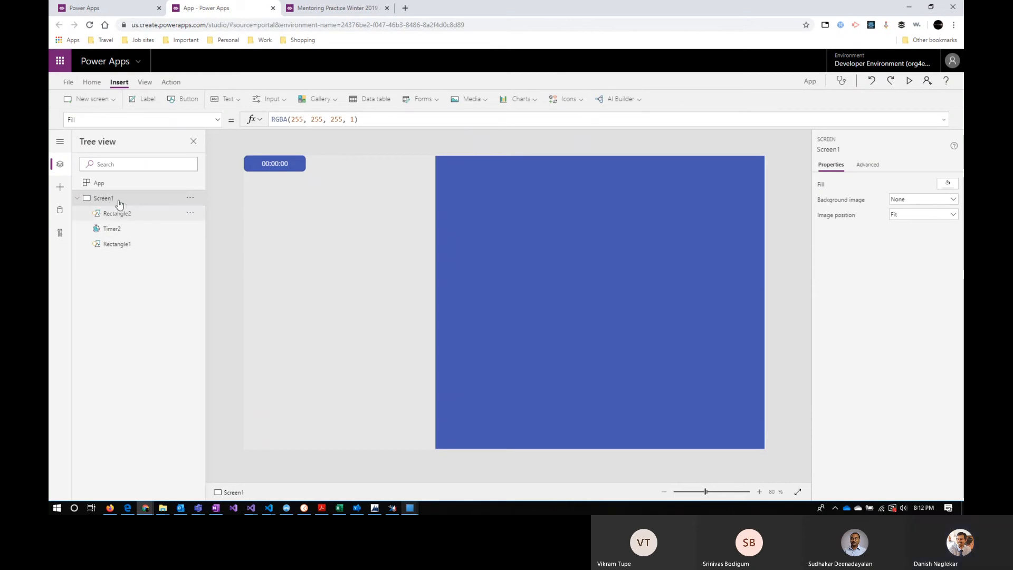
{"action": "left_click", "coordinate": [119, 244]}
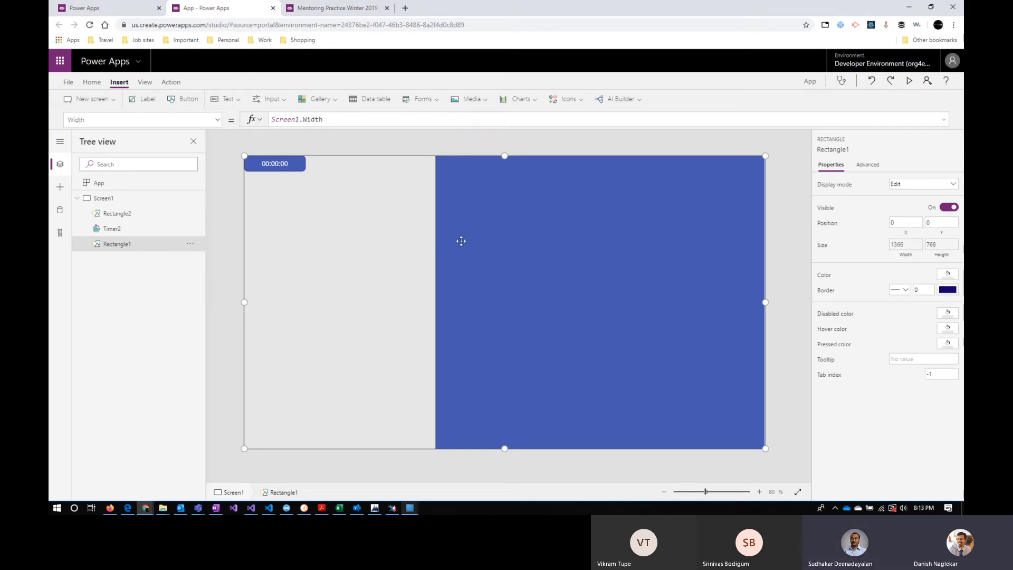
Adjust Rectangle2's left edge so it starts at about X 547 with a width of about 815.
{"action": "left_click", "coordinate": [114, 213]}
{"action": "mouse_move", "coordinate": [435, 301]}
{"action": "left_mouse_down"}
{"action": "mouse_move", "coordinate": [764, 302]}
{"action": "mouse_move", "coordinate": [429, 307]}
{"action": "left_mouse_up"}
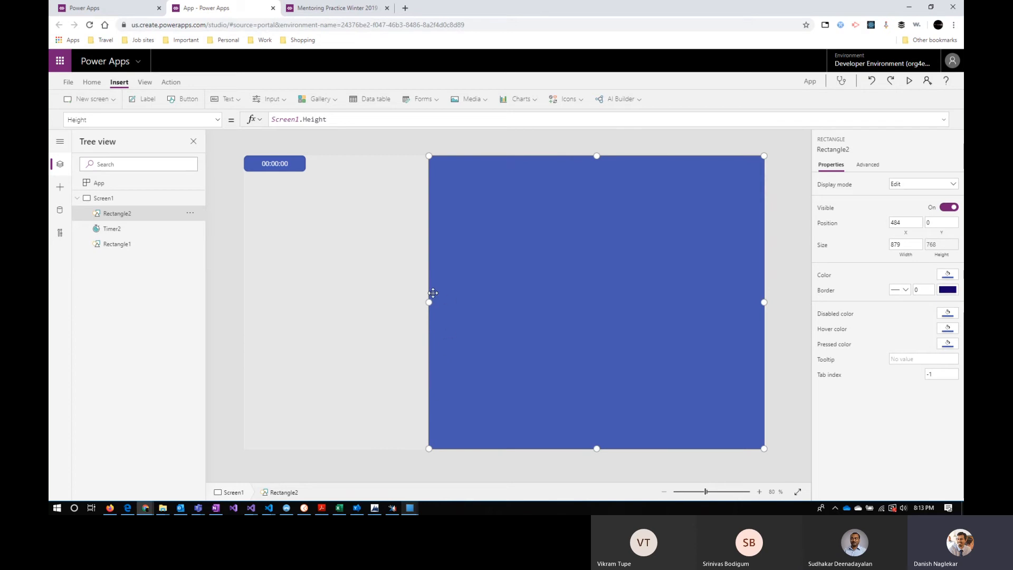
{"action": "left_click_drag", "start_coordinate": [430, 302], "coordinate": [452, 302]}
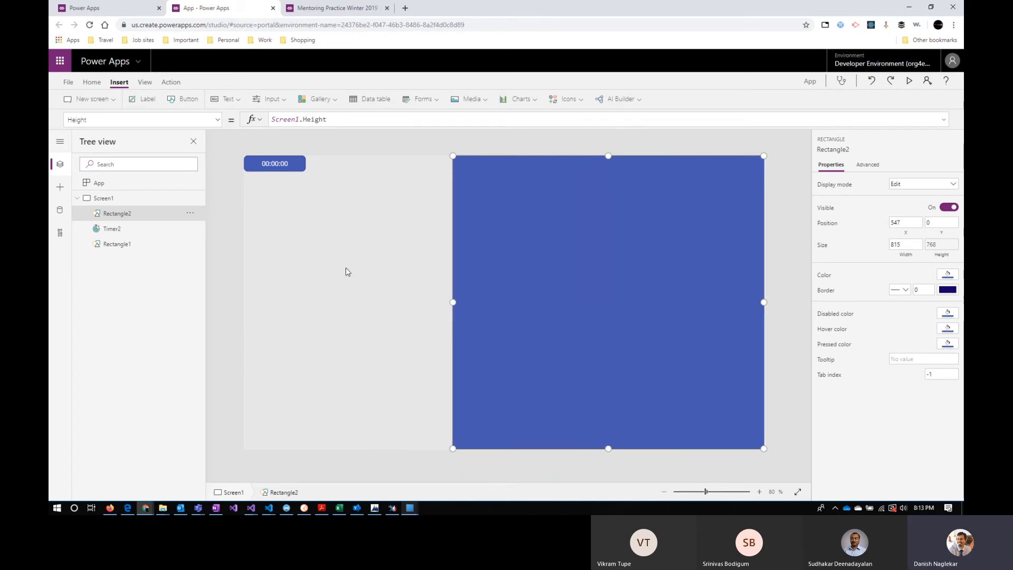
Insert a text label and place it below the timer at about X 5, Y 110.
{"action": "left_click", "coordinate": [147, 104]}
{"action": "left_click_drag", "start_coordinate": [282, 182], "coordinate": [275, 205]}
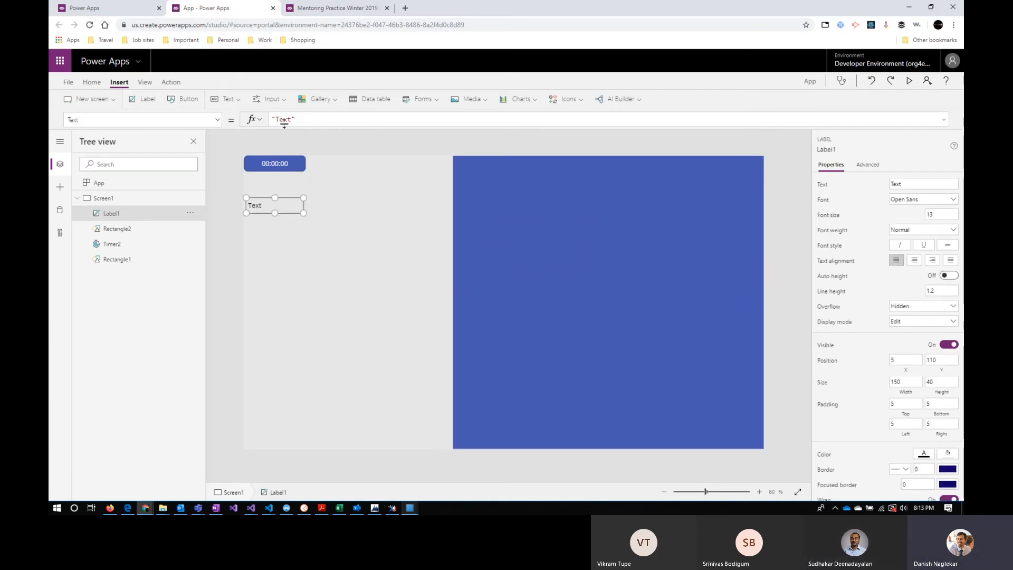
{"action": "double_click", "coordinate": [288, 119]}
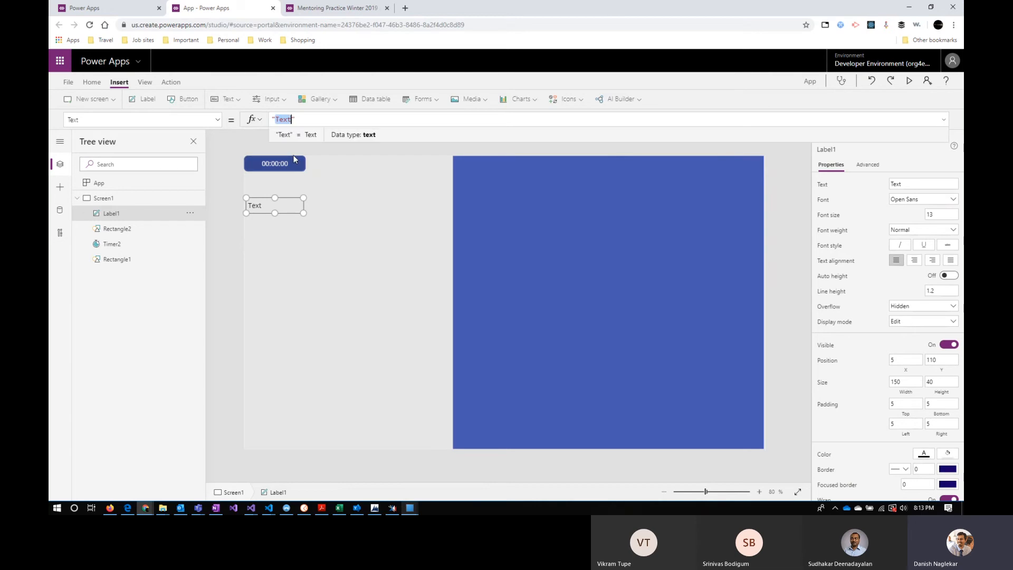
{"action": "left_click", "coordinate": [511, 195]}
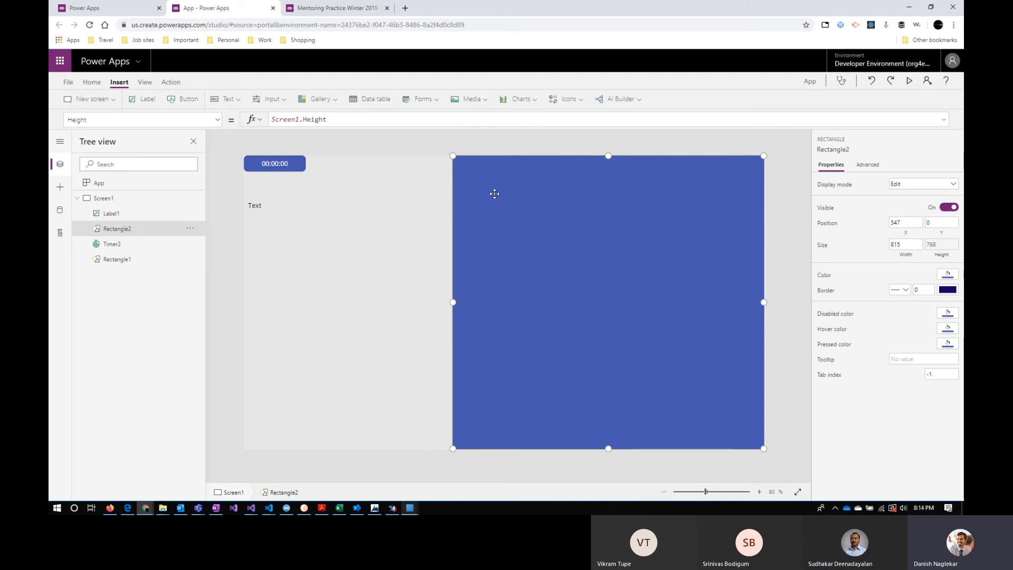
Rename the full-screen rectangle Rectangle1 as rectBackground.
{"action": "double_click", "coordinate": [126, 260]}
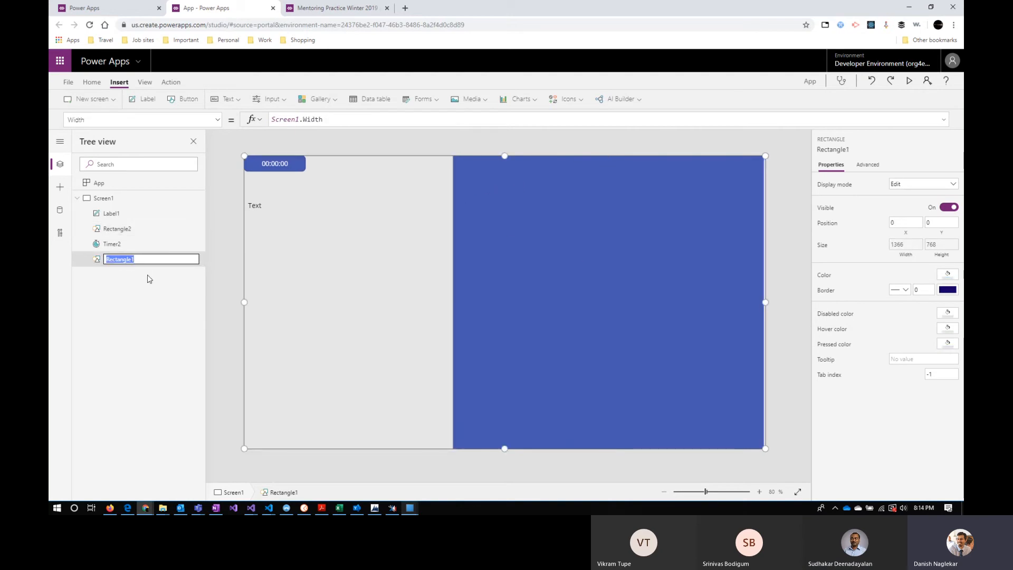
{"action": "type", "text": "rect"}
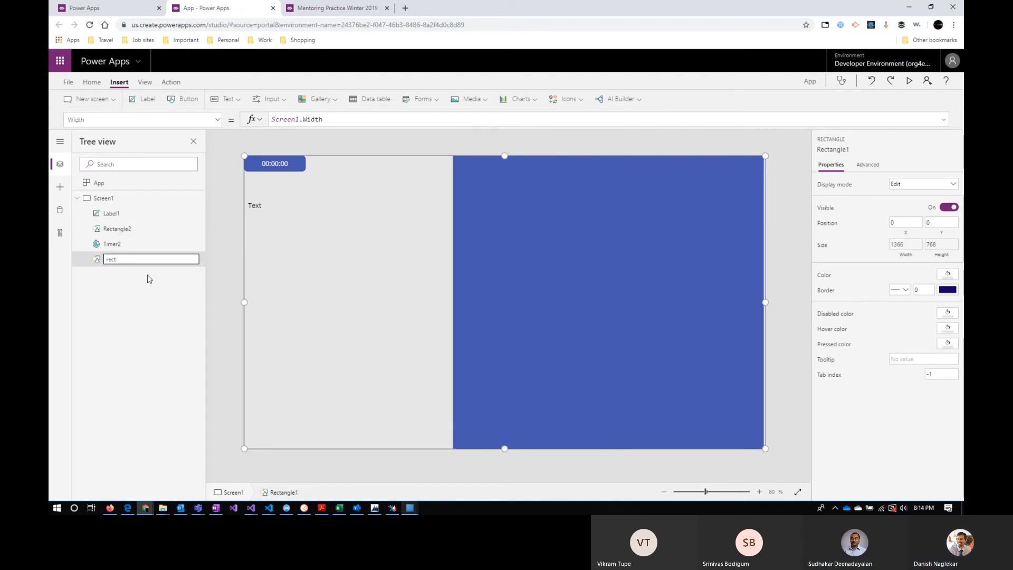
{"action": "type", "text": "Background"}
{"action": "key", "text": "Return"}
Rename the blue rectangle Rectangle2 as rectOverlay.
{"action": "double_click", "coordinate": [131, 228]}
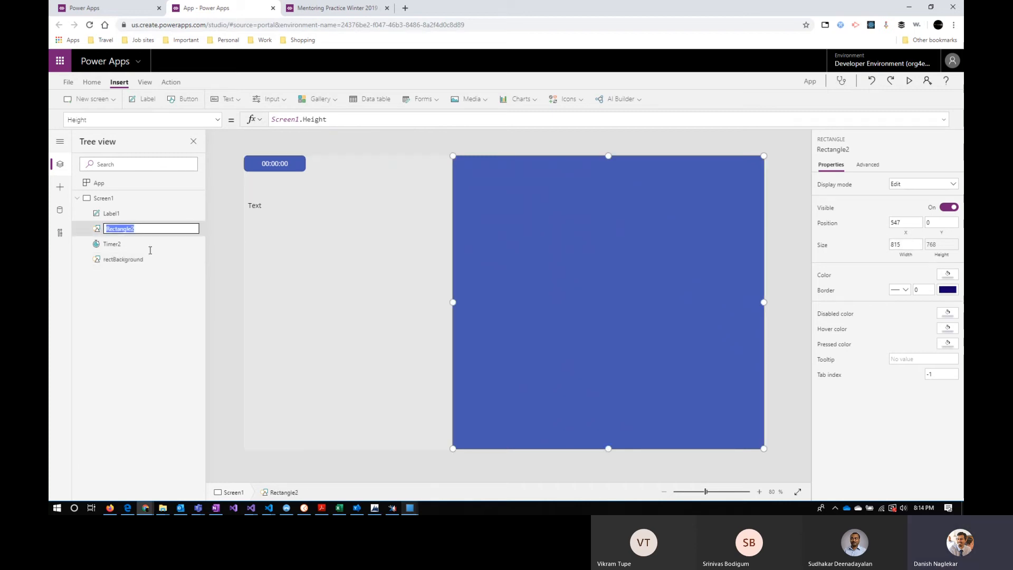
{"action": "type", "text": "rectOverlay"}
{"action": "key", "text": "Return"}
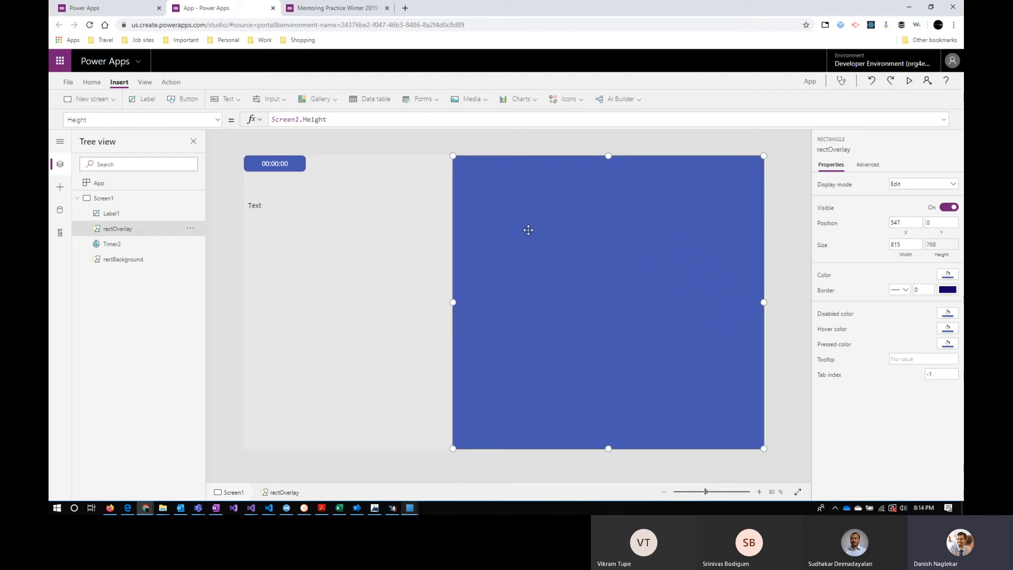
{"action": "left_click", "coordinate": [124, 260]}
{"action": "left_click", "coordinate": [124, 228]}
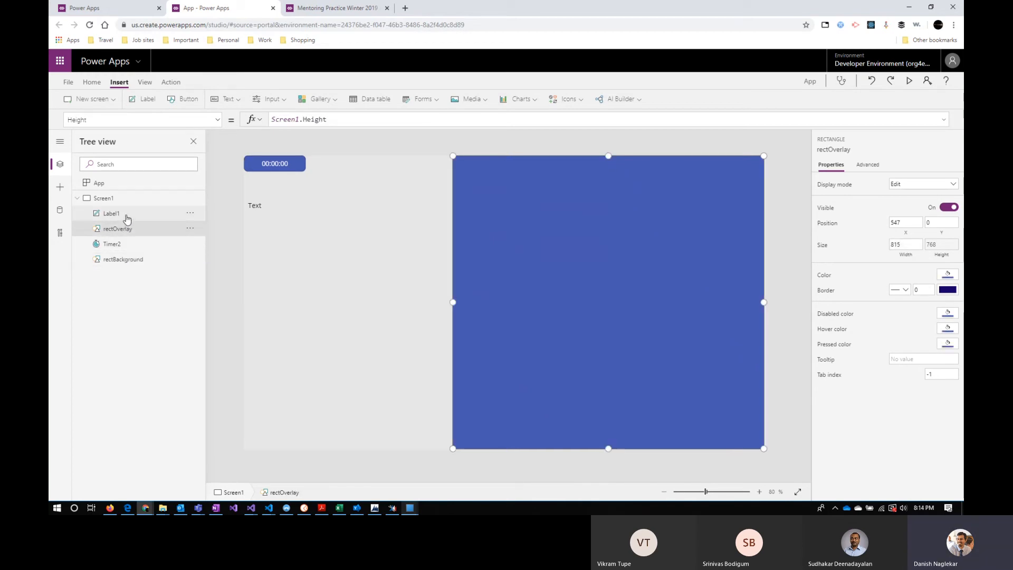
Set the label's text to "Overlay Display".
{"action": "left_click", "coordinate": [127, 217]}
{"action": "double_click", "coordinate": [285, 119]}
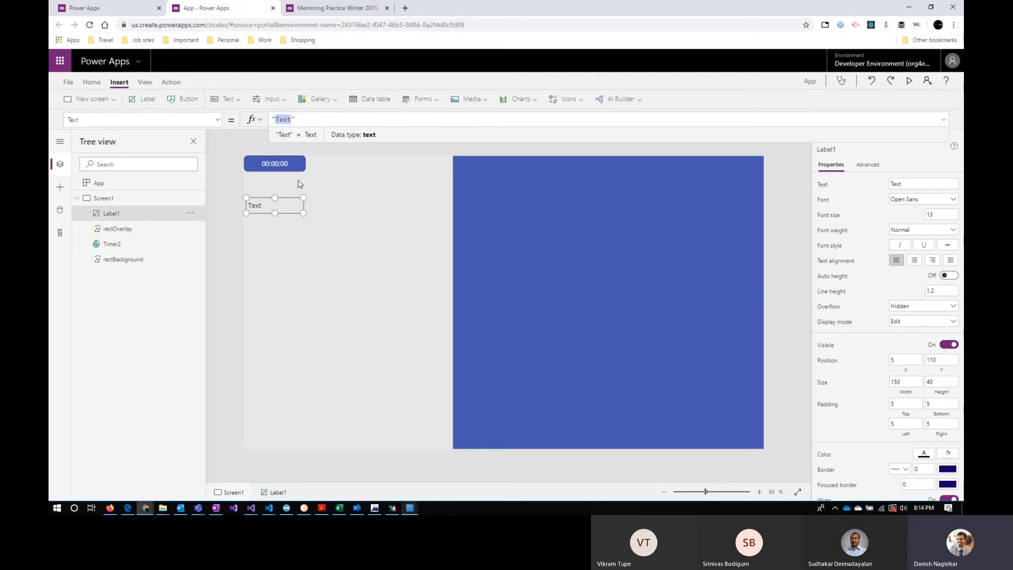
{"action": "type", "text": "Overlay Display"}
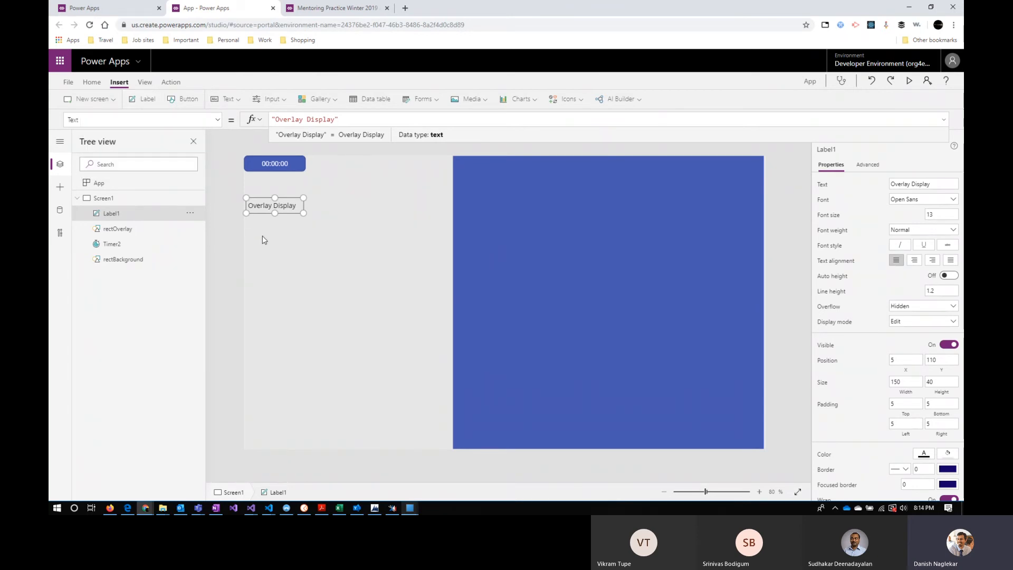
{"action": "left_click", "coordinate": [315, 281]}
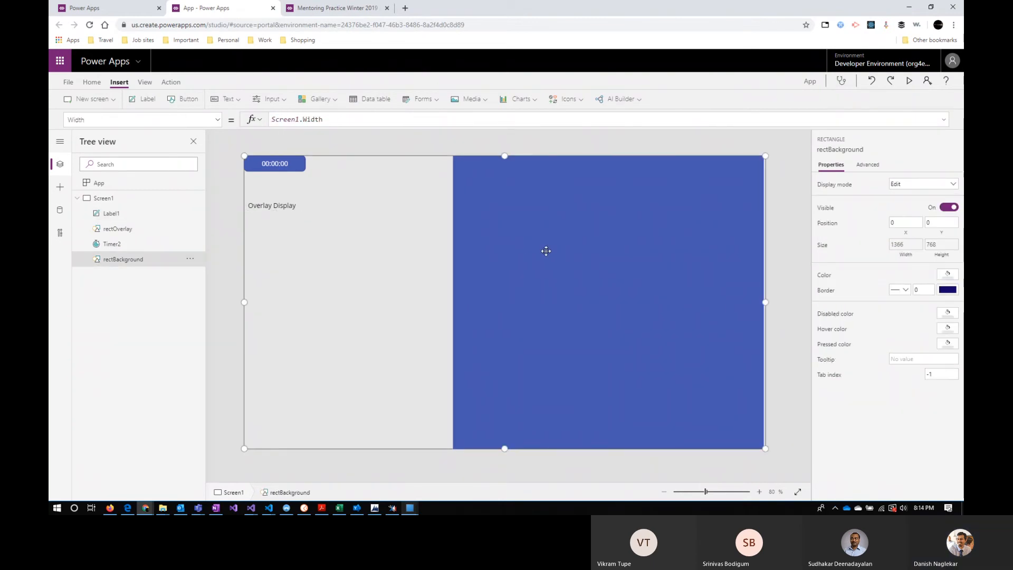
Set the App object's OnStart formula to Set(ShowOverlay, false); to initialise the overlay variable.
{"action": "left_click", "coordinate": [122, 230]}
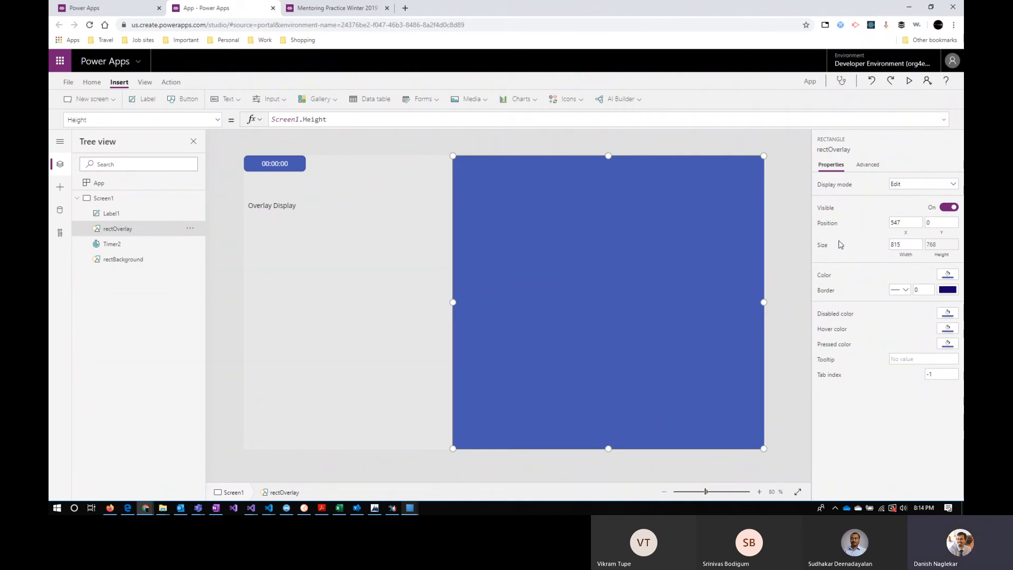
{"action": "left_click", "coordinate": [138, 203]}
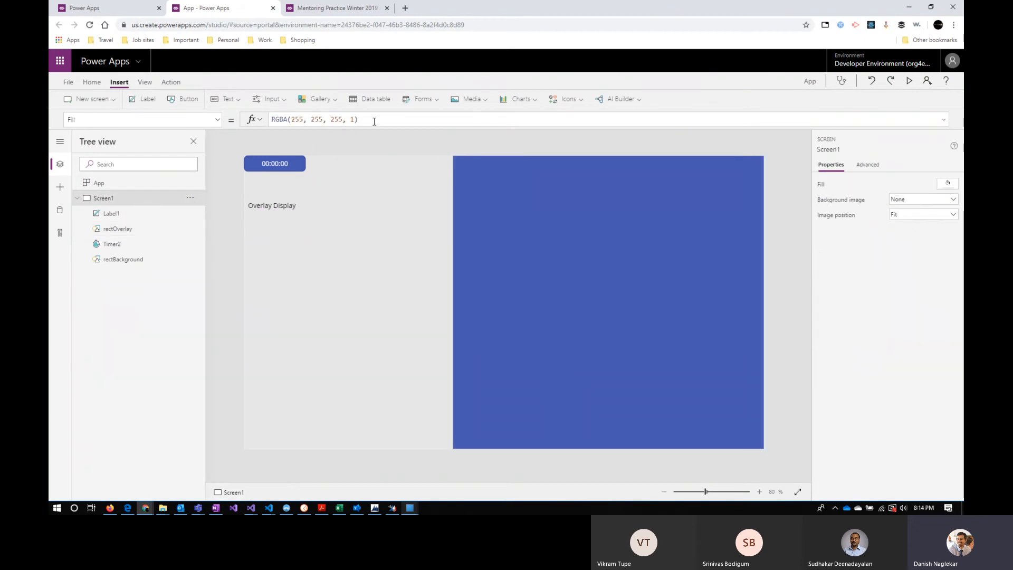
{"action": "left_click", "coordinate": [147, 182]}
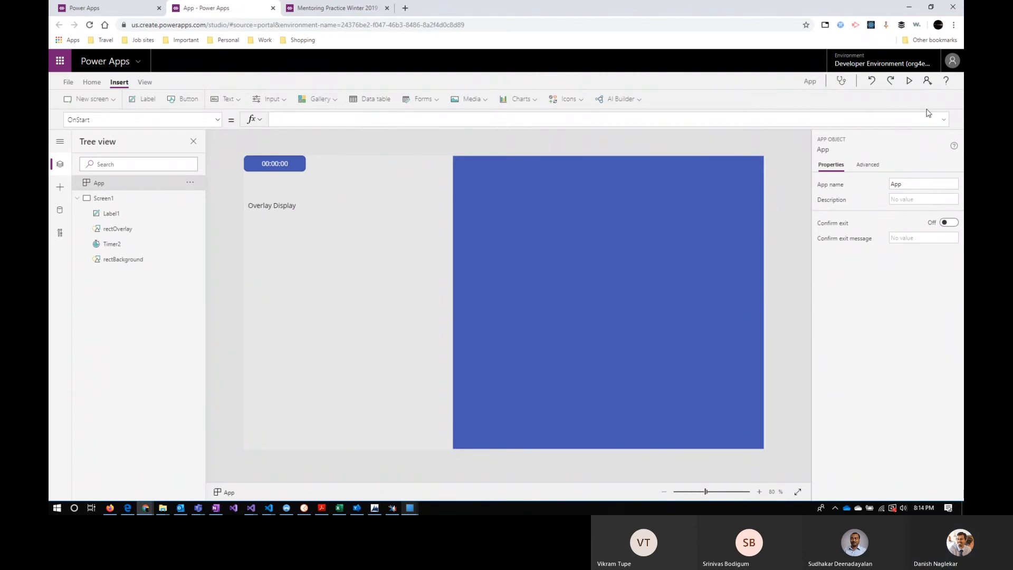
{"action": "left_click", "coordinate": [944, 121]}
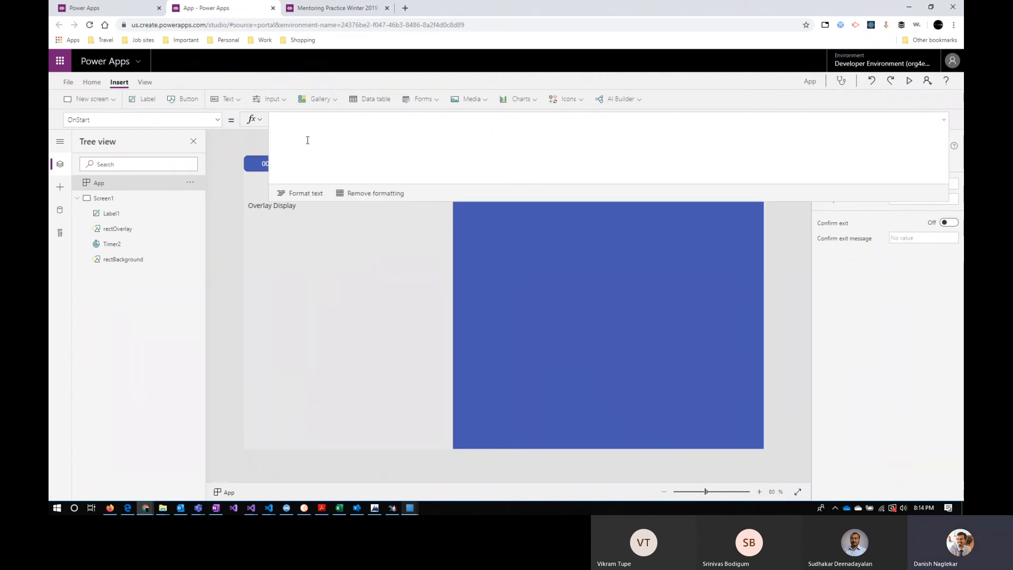
{"action": "left_click_drag", "start_coordinate": [360, 204], "coordinate": [364, 315]}
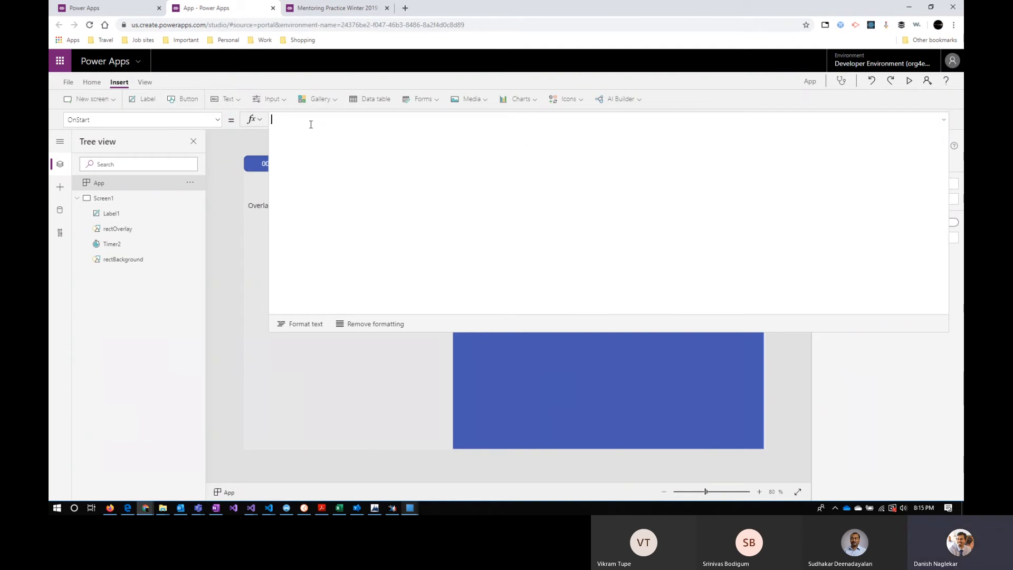
{"action": "type", "text": "et"}
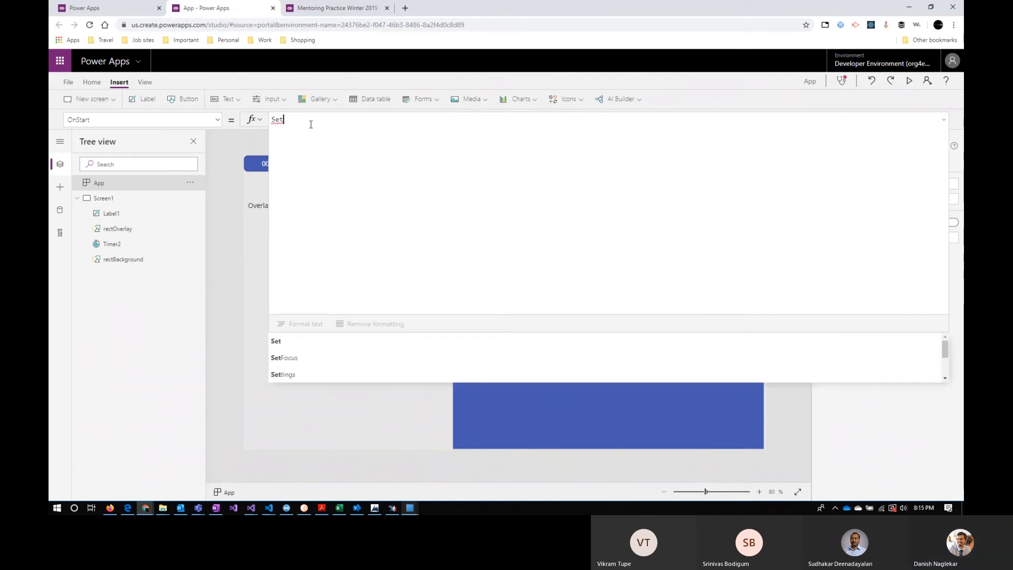
{"action": "type", "text": "("}
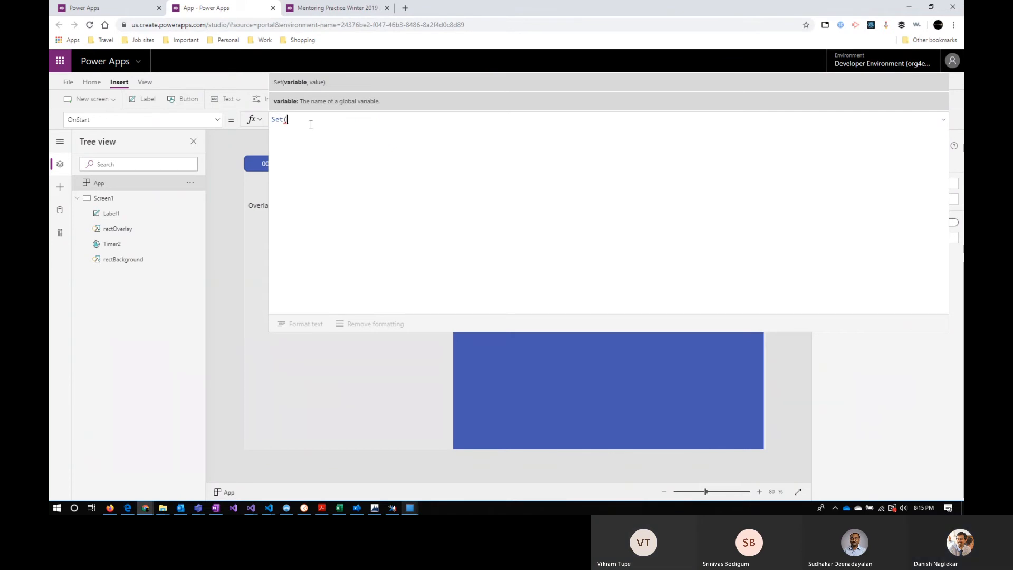
{"action": "type", "text": "ShowOverlay, "}
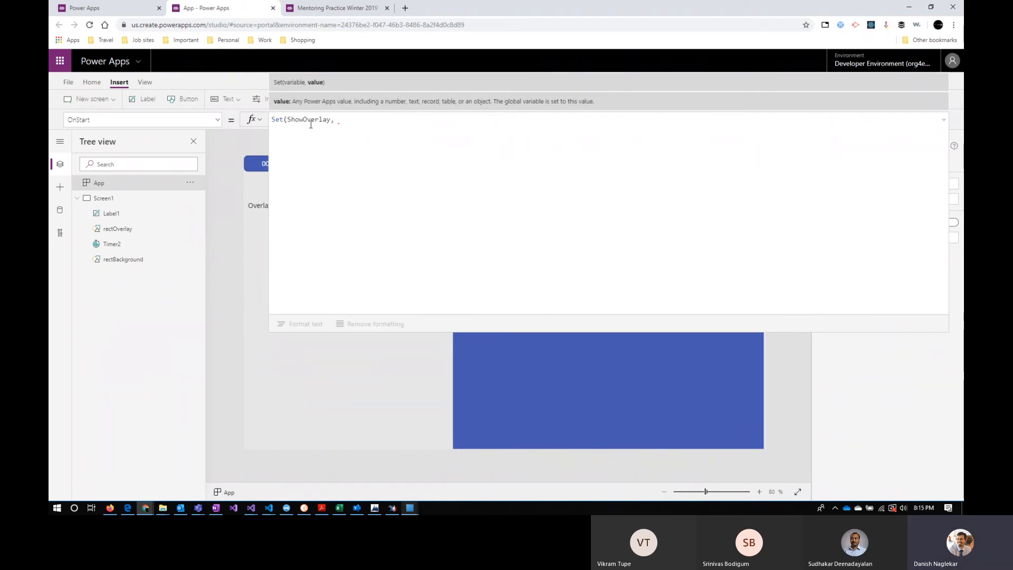
{"action": "type", "text": "false"}
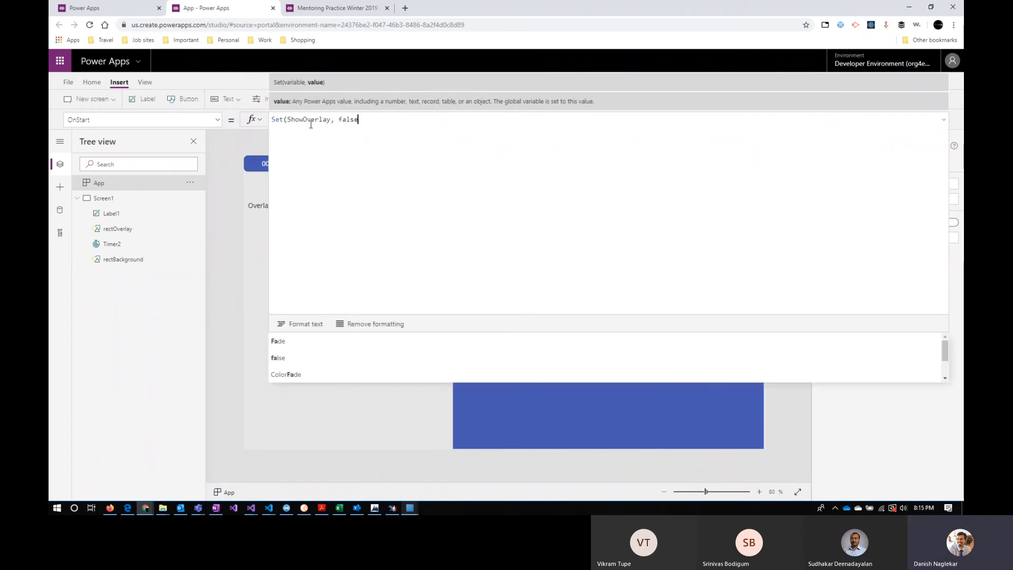
{"action": "type", "text": ")"}
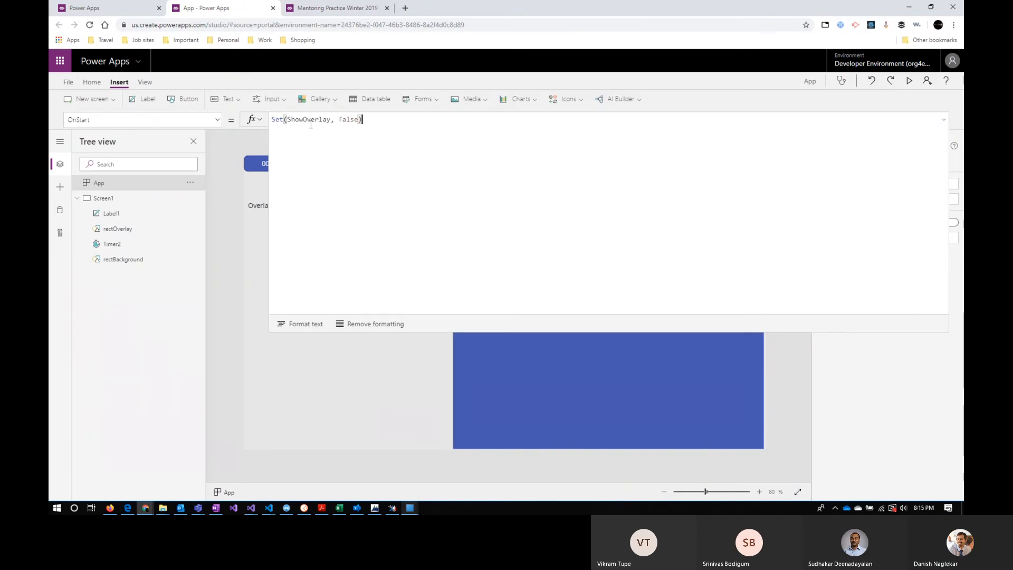
{"action": "type", "text": ";"}
{"action": "left_click", "coordinate": [944, 123]}
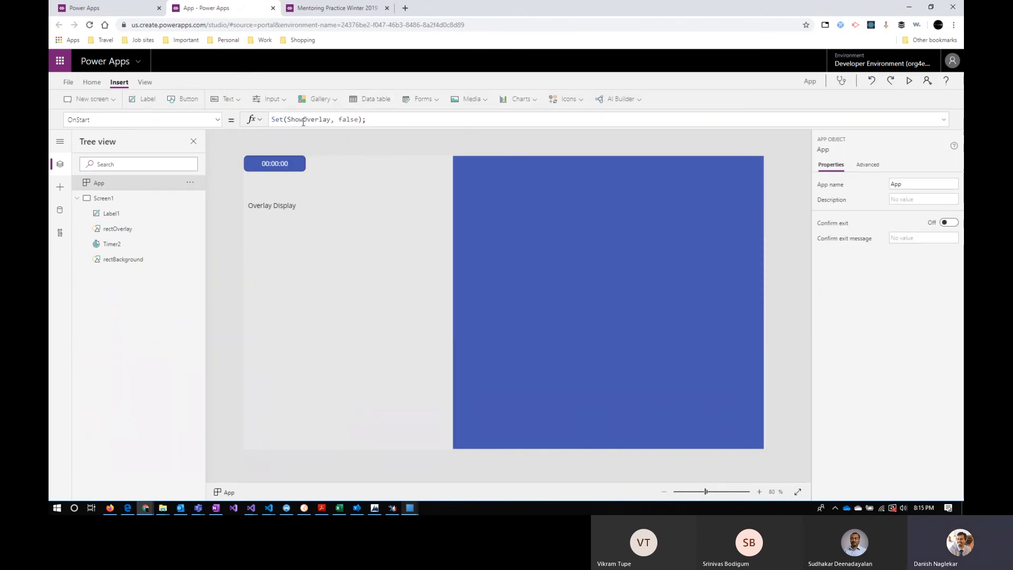
Bind the Visible property of rectOverlay to the ShowOverlay variable.
{"action": "left_click", "coordinate": [125, 228]}
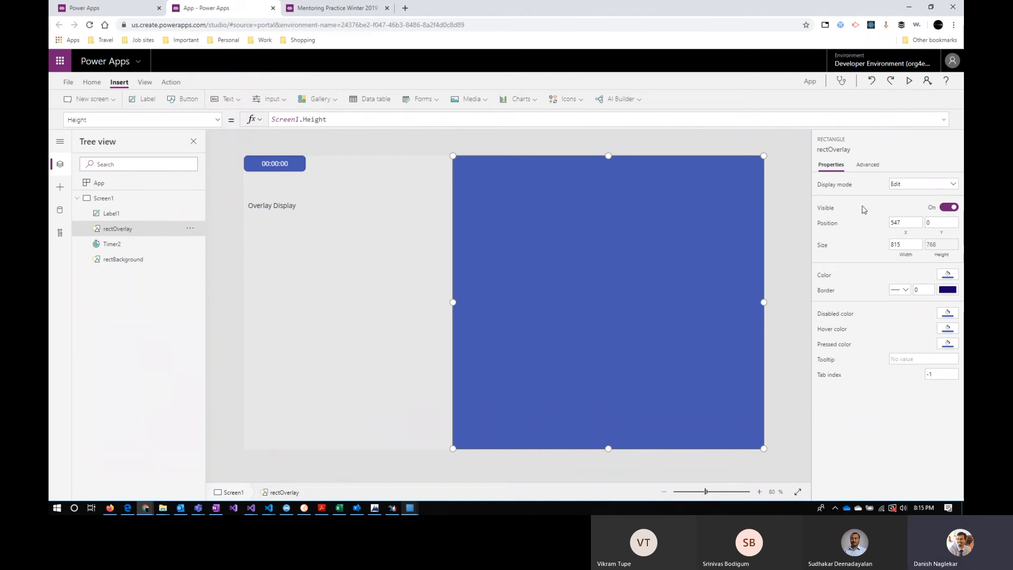
{"action": "left_click", "coordinate": [832, 211]}
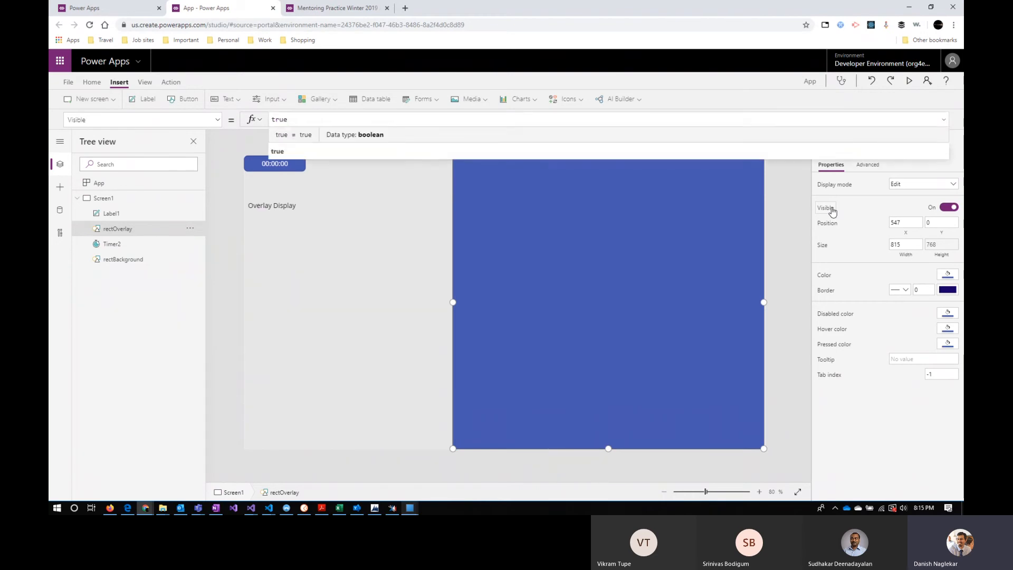
{"action": "left_click_drag", "start_coordinate": [298, 118], "coordinate": [264, 126]}
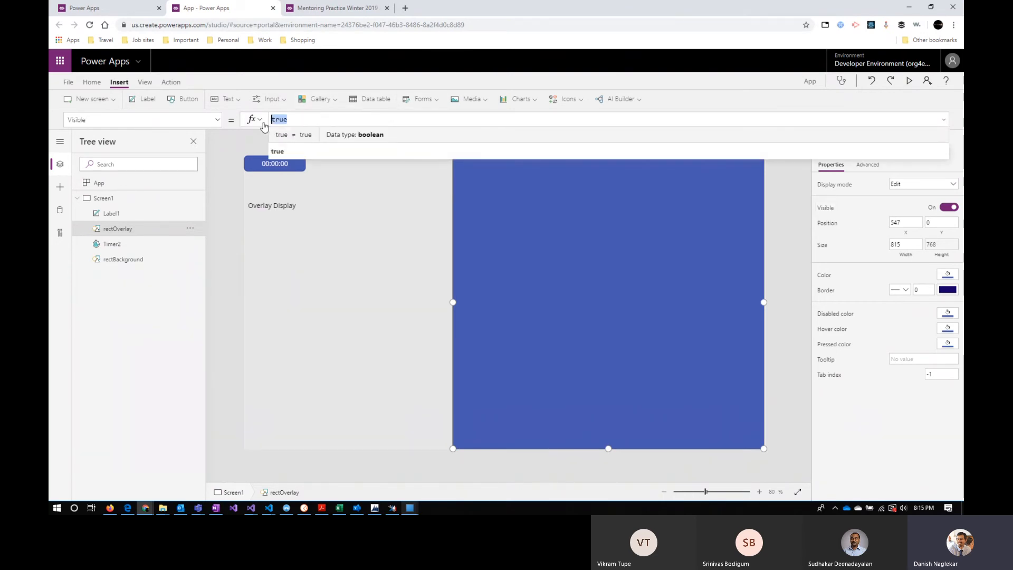
{"action": "type", "text": "showover"}
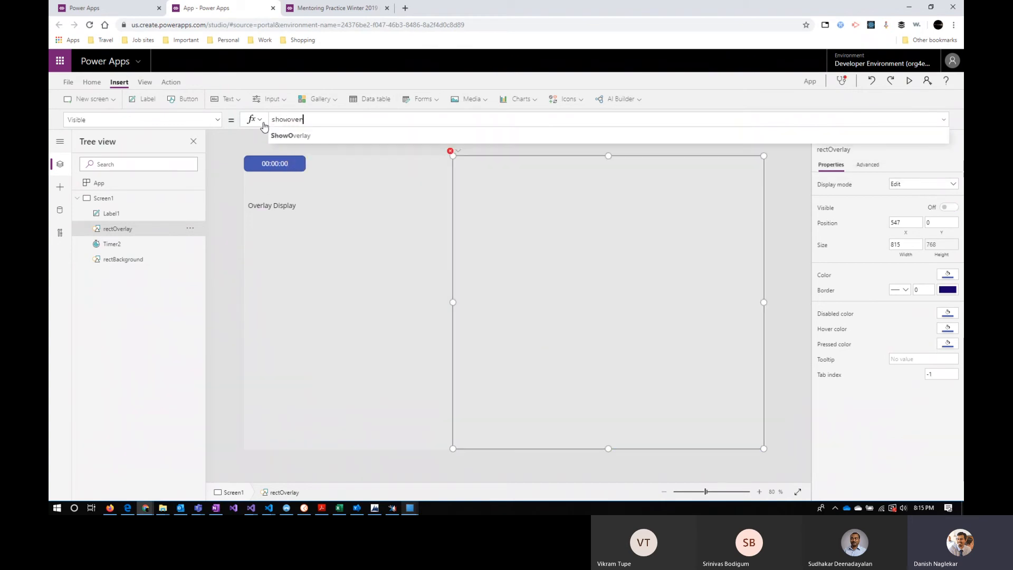
{"action": "key", "text": "Tab"}
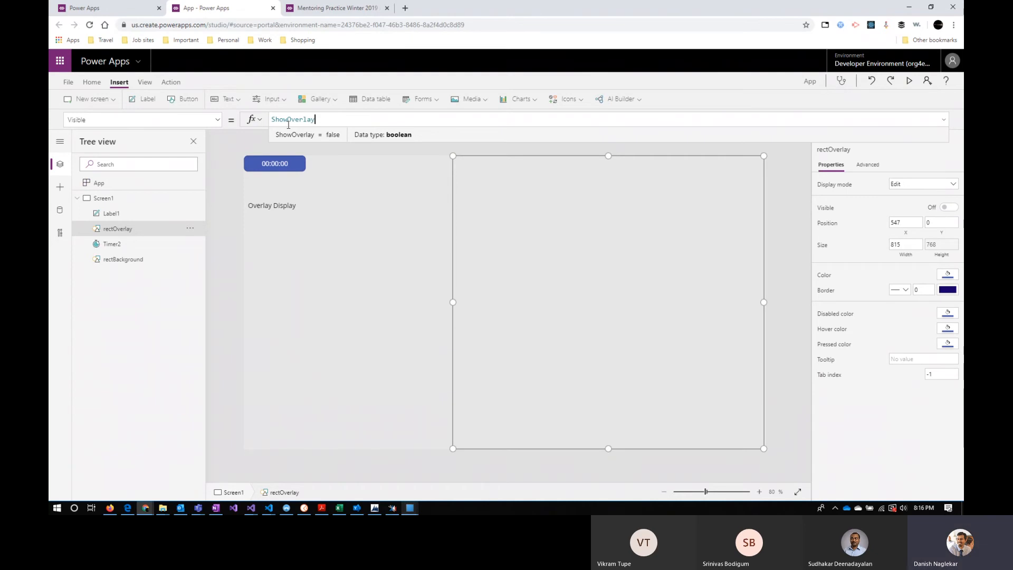
Change the Overlay Display label's text formula to "Overlay Display:"&ShowOverlay.
{"action": "left_click", "coordinate": [120, 212]}
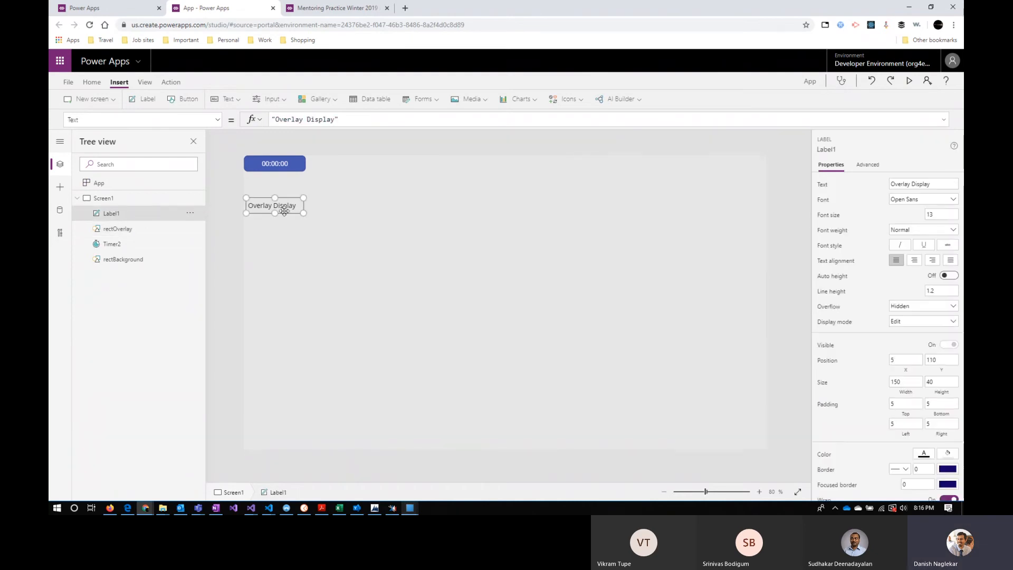
{"action": "left_click", "coordinate": [335, 120]}
{"action": "type", "text": ":"}
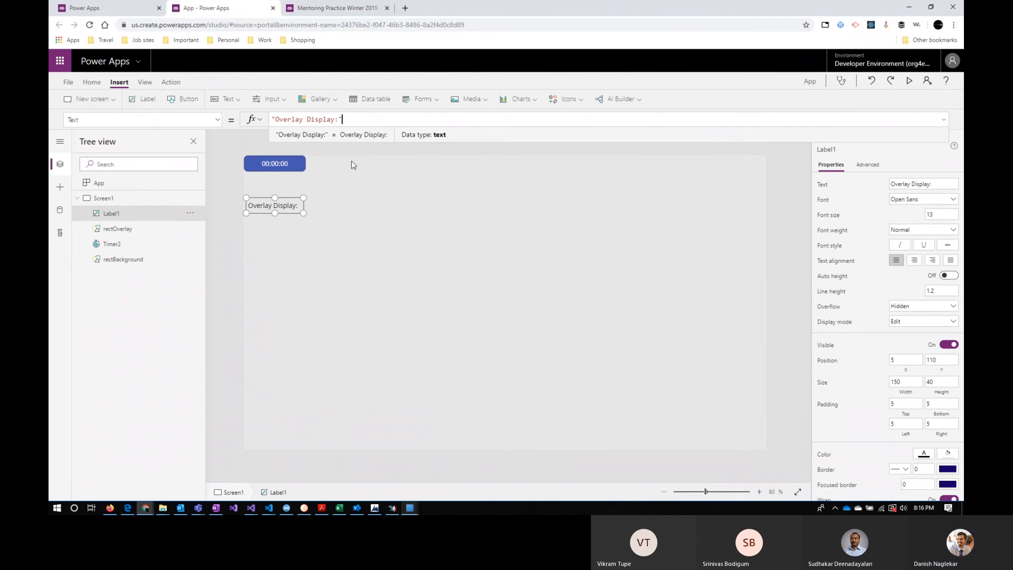
{"action": "key", "text": "End"}
{"action": "type", "text": "&show"}
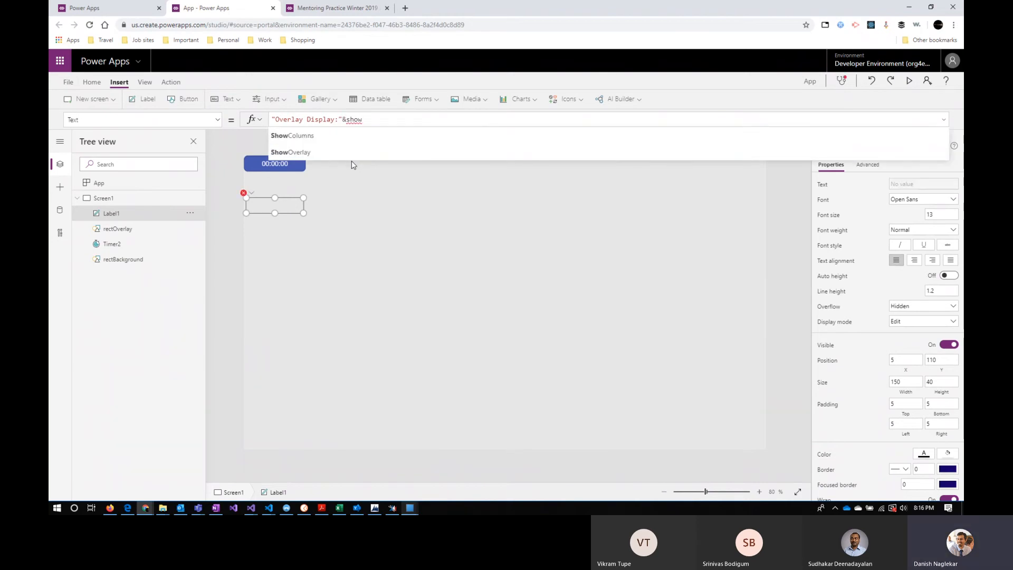
{"action": "key", "text": "Tab"}
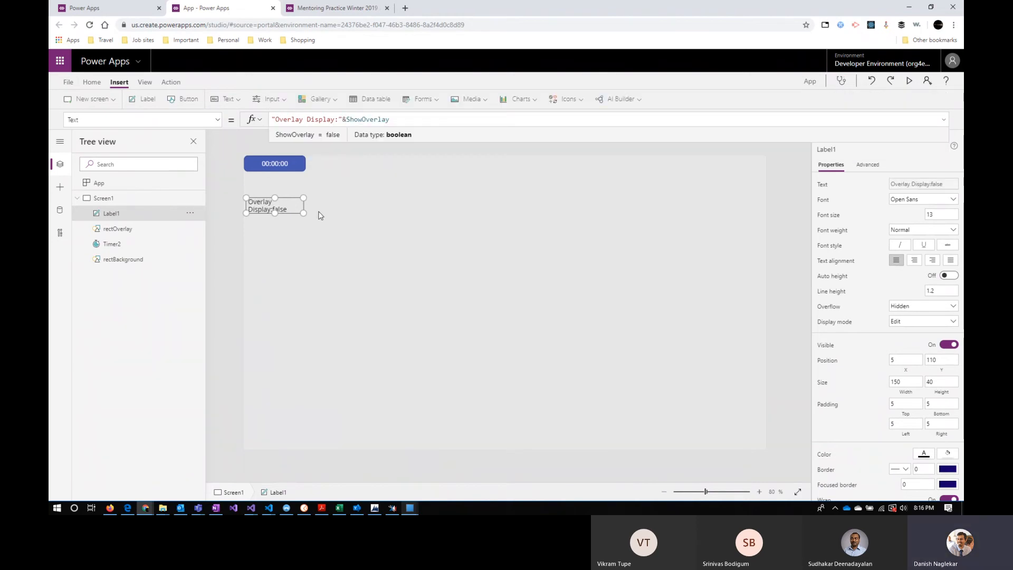
Widen the Overlay Display label to about 238 and turn on its auto height.
{"action": "left_click_drag", "start_coordinate": [303, 212], "coordinate": [338, 211]}
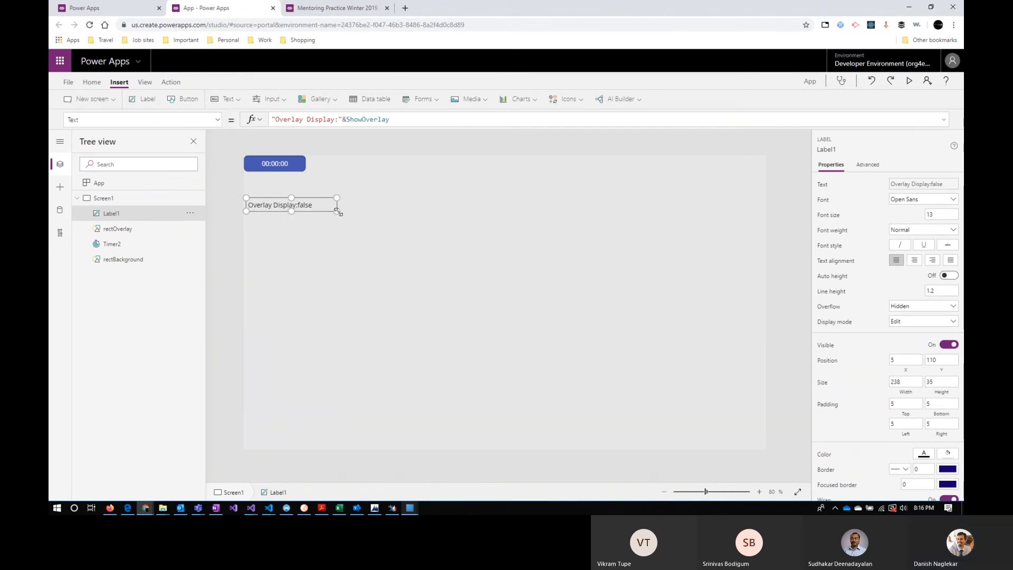
{"action": "left_click", "coordinate": [952, 276]}
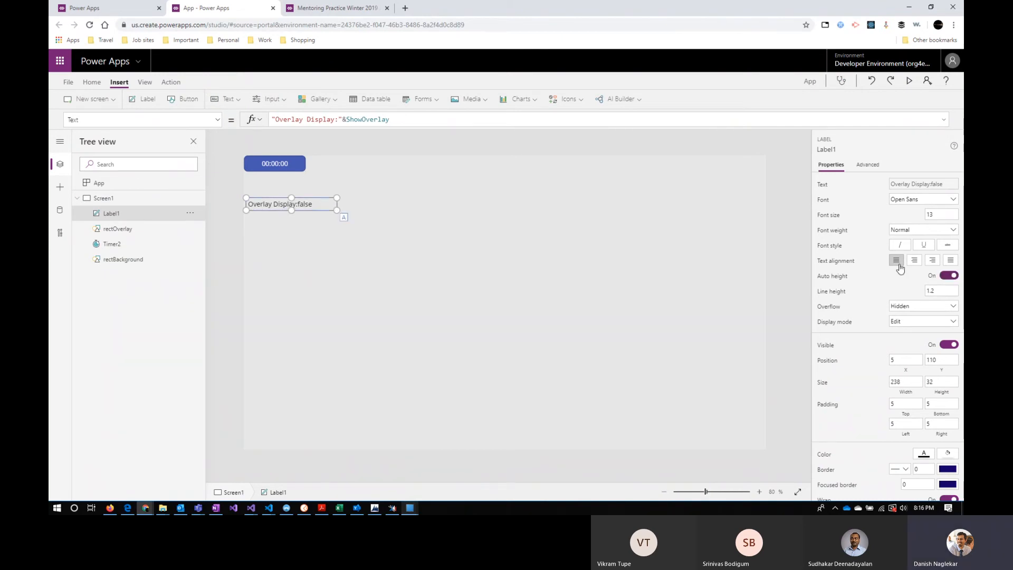
{"action": "left_click", "coordinate": [379, 283]}
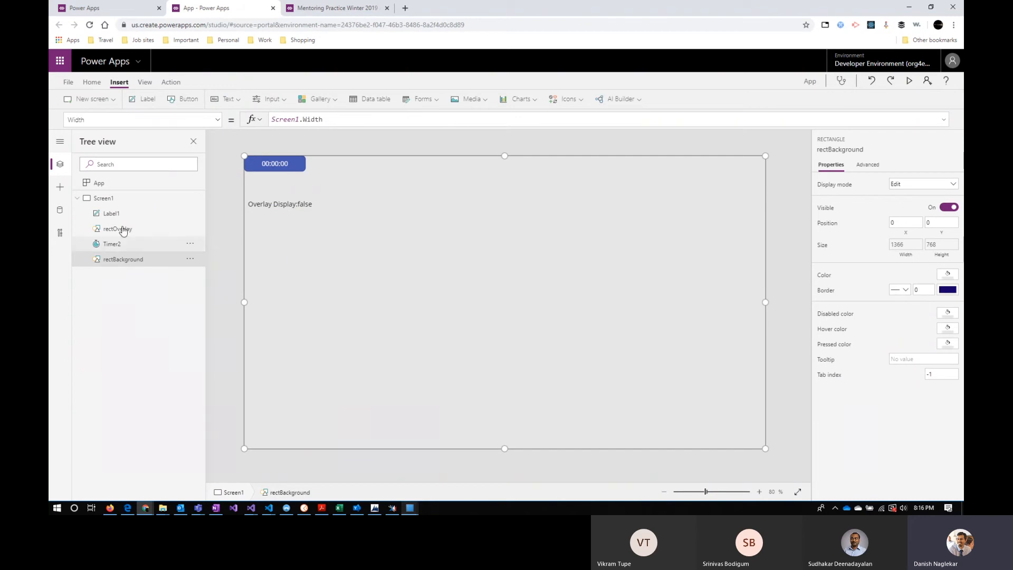
Insert a button in the app screen's lower-left corner at X 0, Y 728 and set its text to Show Overlay.
{"action": "left_click", "coordinate": [182, 99]}
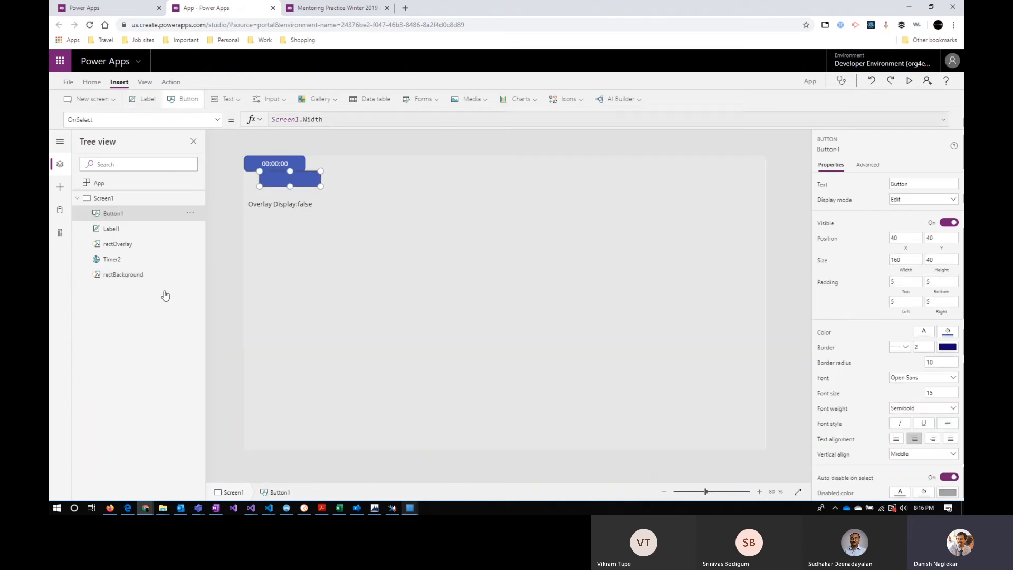
{"action": "left_click_drag", "start_coordinate": [299, 180], "coordinate": [275, 447]}
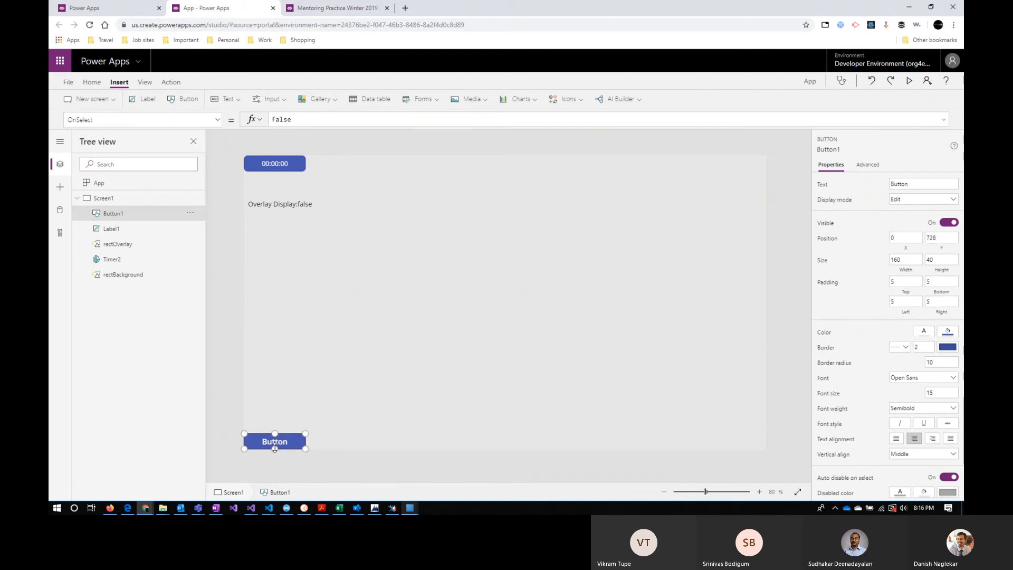
{"action": "left_click", "coordinate": [913, 185]}
{"action": "type", "text": "Show"}
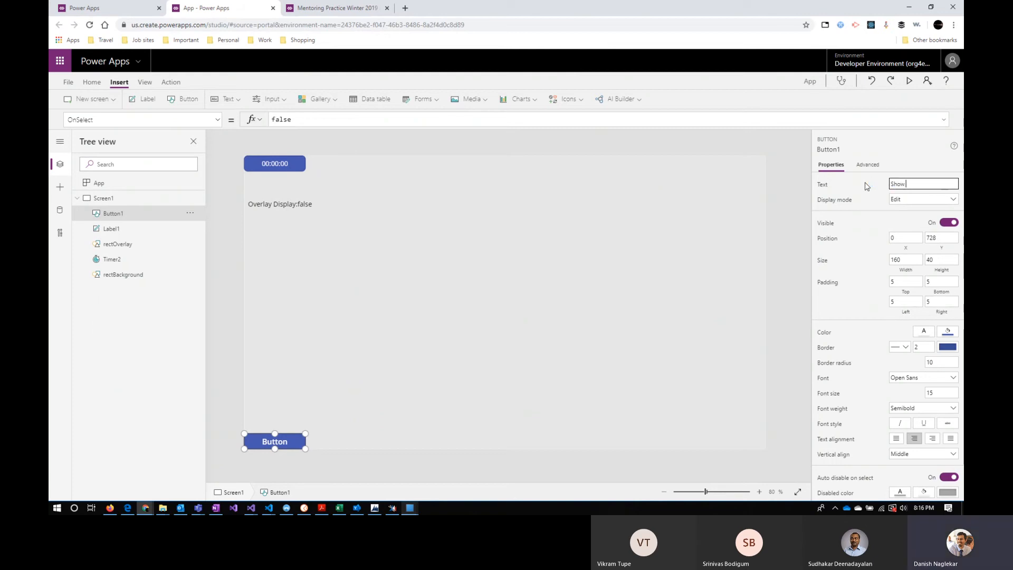
{"action": "type", "text": " Overlay"}
Replace the button's text with the formula If(ShowOverlay,"Show Overlay","Hide Overlay").
{"action": "left_click", "coordinate": [283, 117]}
{"action": "double_click", "coordinate": [284, 120]}
{"action": "key", "text": "Delete"}
{"action": "key", "text": "Delete"}
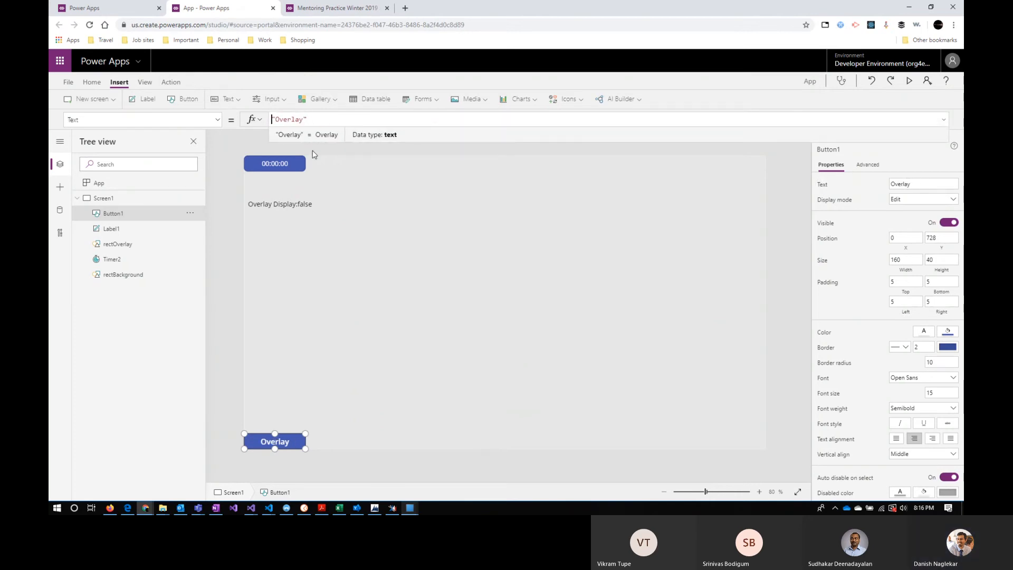
{"action": "type", "text": "If"}
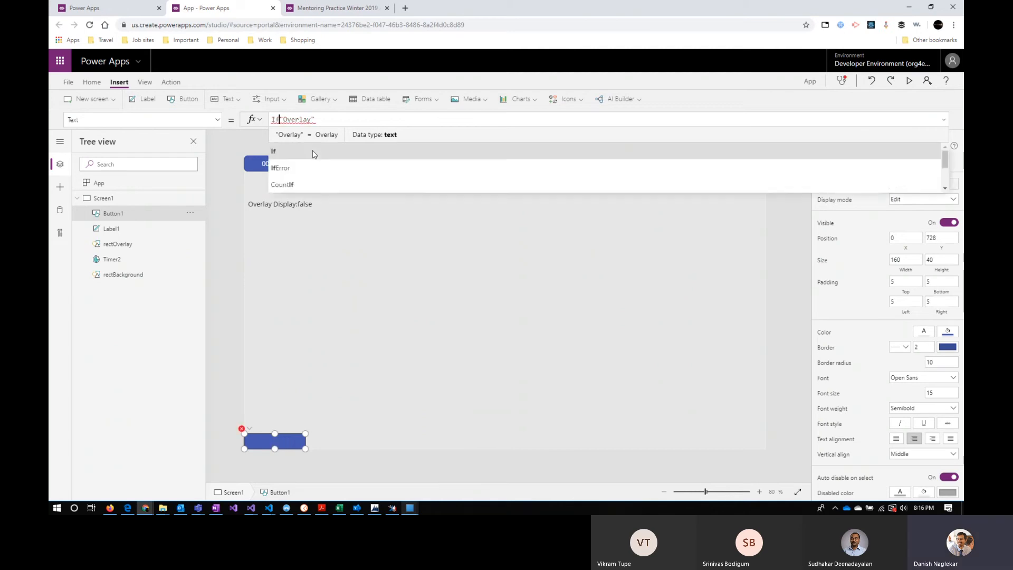
{"action": "key", "text": "Left"}
{"action": "key", "text": "Left"}
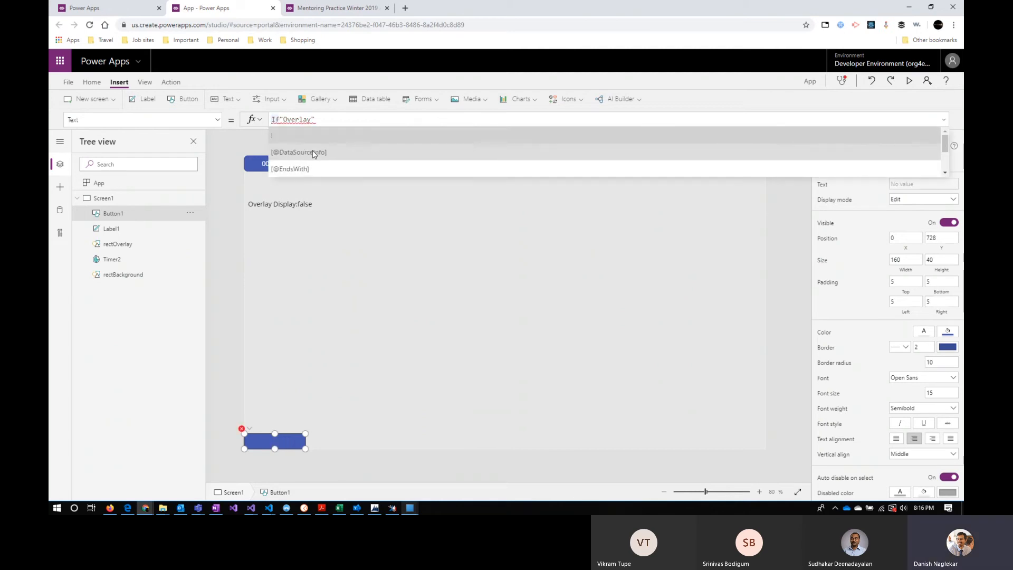
{"action": "key", "text": "Right"}
{"action": "key", "text": "Right"}
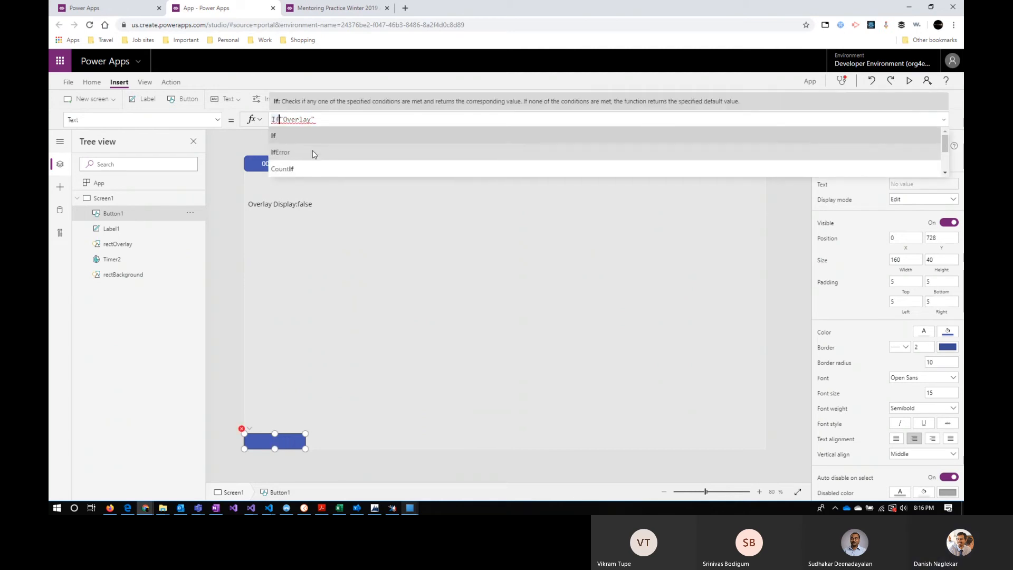
{"action": "type", "text": "(show"}
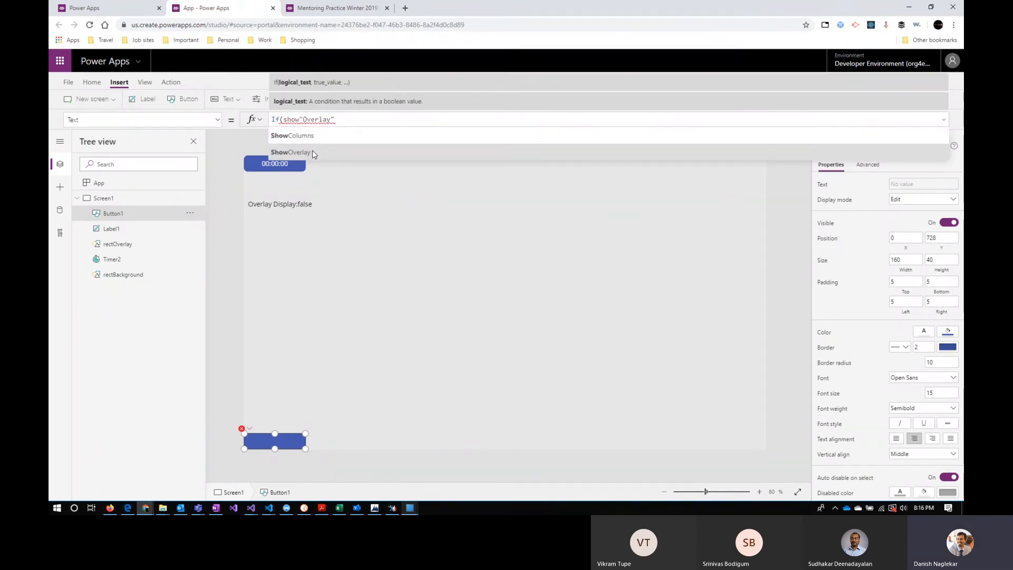
{"action": "left_click", "coordinate": [291, 152]}
{"action": "type", "text": ",\""}
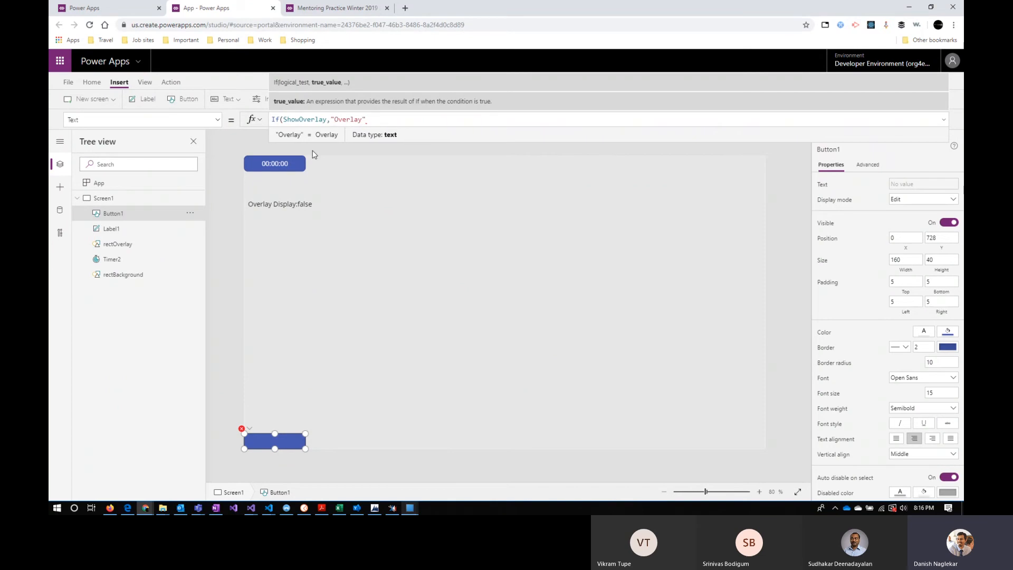
{"action": "type", "text": "Show Overlay\""}
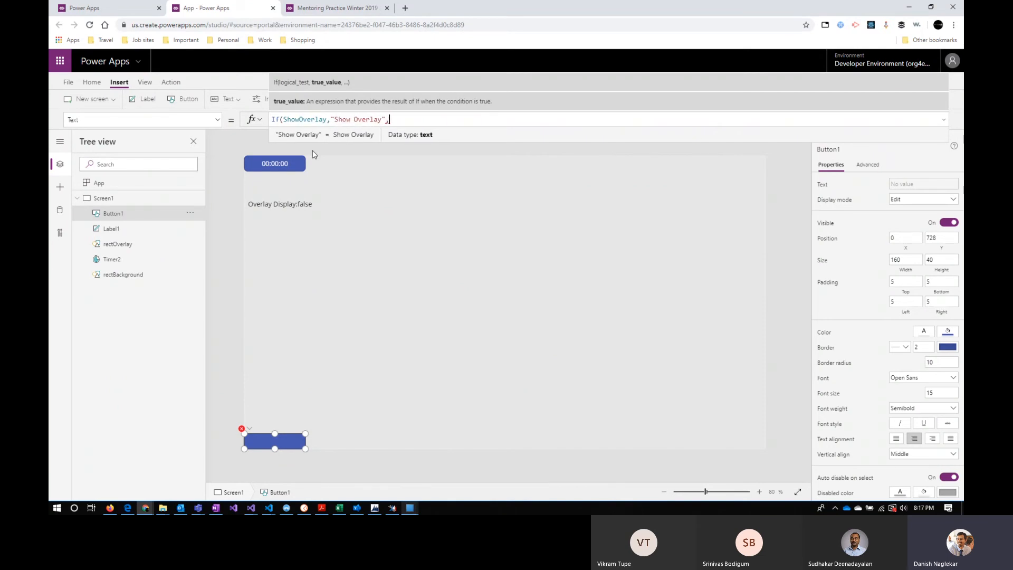
{"action": "type", "text": ","}
{"action": "type", "text": "\"Hide Ove"}
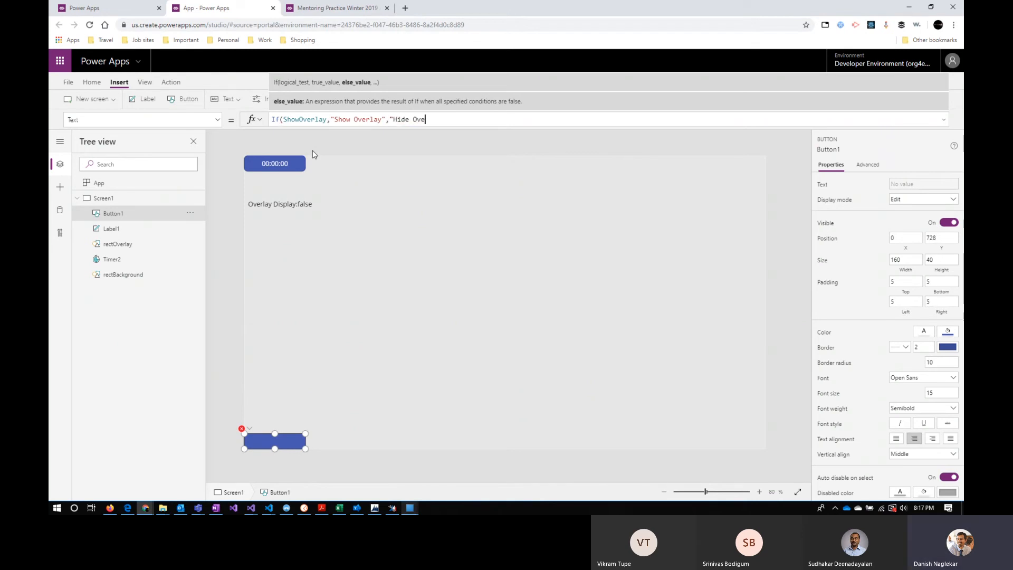
{"action": "type", "text": "rlay\")"}
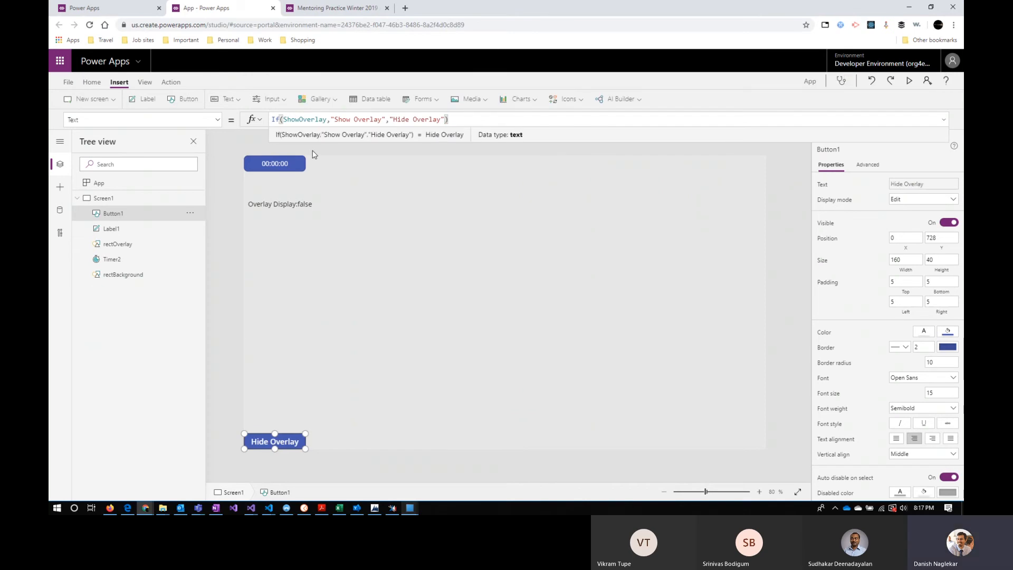
Negate the condition in the button's text formula to If(!ShowOverlay,"Show Overlay","Hide Overlay") and format the formula text.
{"action": "double_click", "coordinate": [289, 120]}
{"action": "type", "text": "!"}
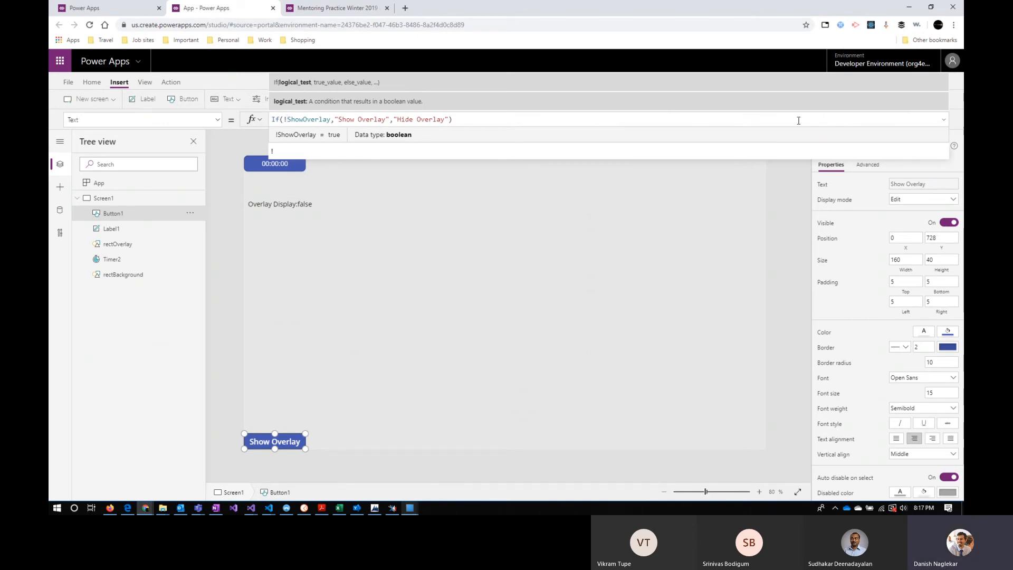
{"action": "left_click", "coordinate": [944, 120]}
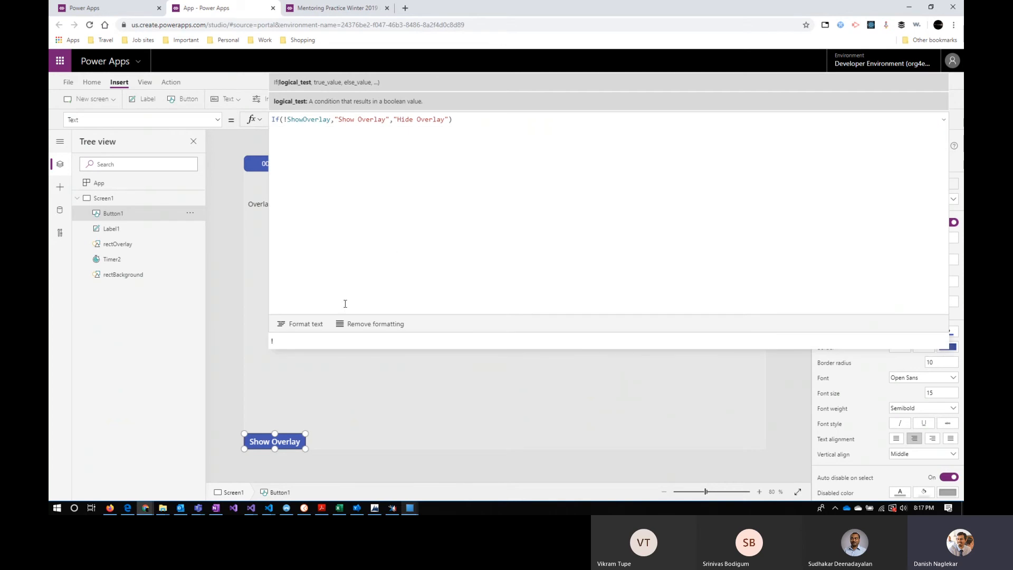
{"action": "left_click", "coordinate": [306, 323]}
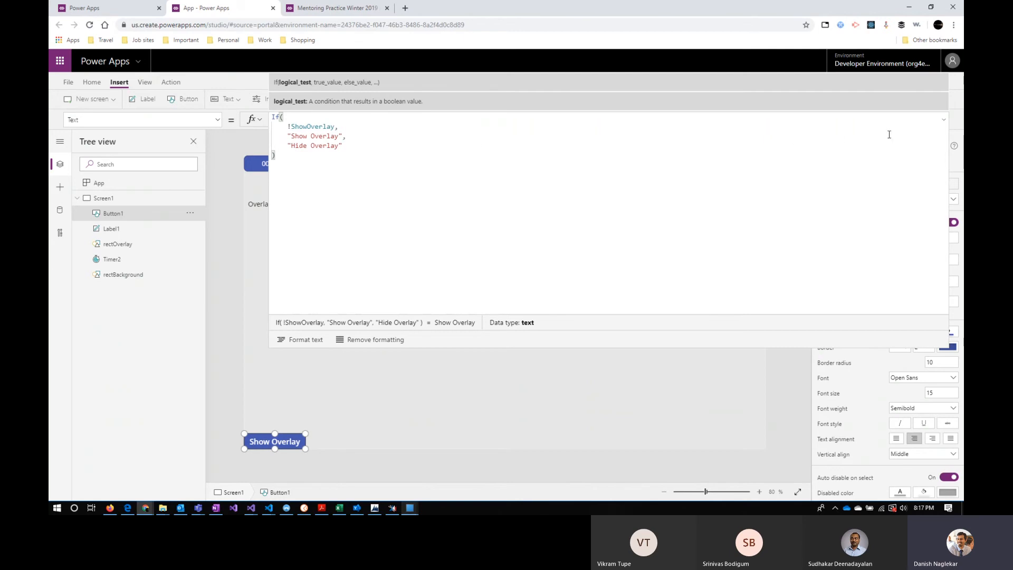
{"action": "left_click", "coordinate": [943, 119]}
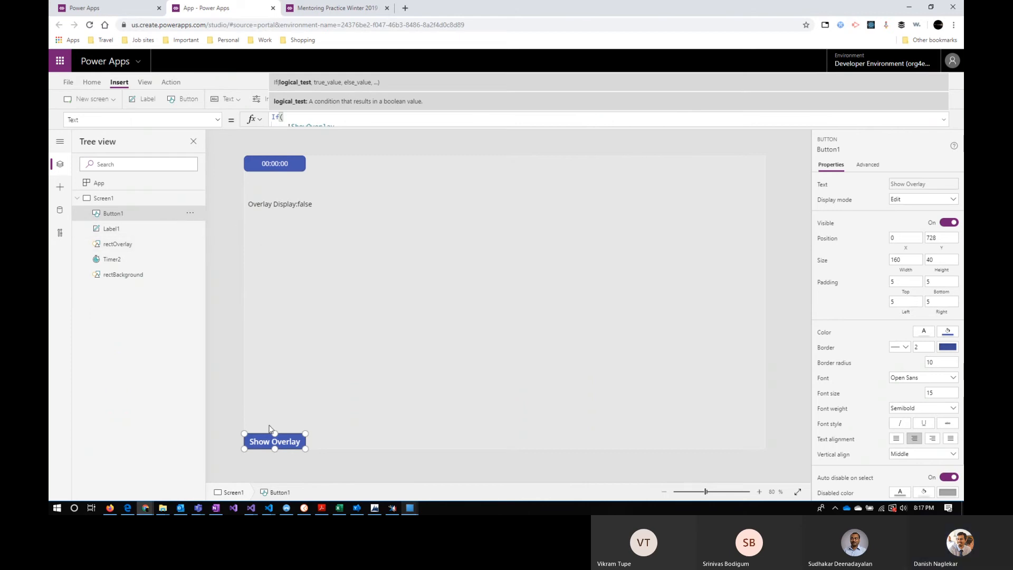
Replace the button's OnSelect formula with Set(ShowOverlay,!ShowOverlay).
{"action": "left_click", "coordinate": [217, 119]}
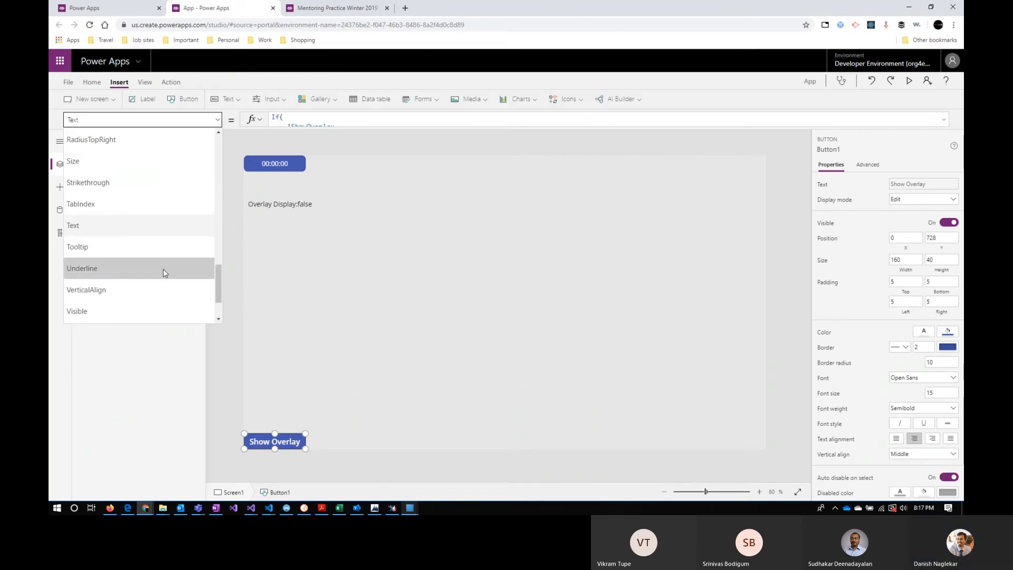
{"action": "scroll", "coordinate": [165, 273], "scroll_direction": "up", "scroll_amount": 10}
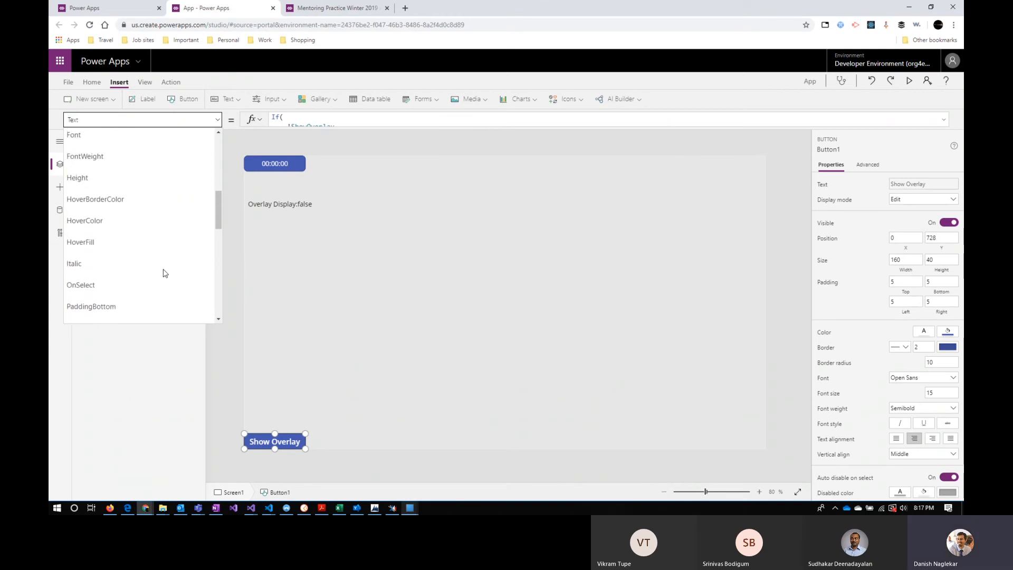
{"action": "scroll", "coordinate": [165, 272], "scroll_direction": "up", "scroll_amount": 3}
{"action": "scroll", "coordinate": [165, 272], "scroll_direction": "down", "scroll_amount": 5}
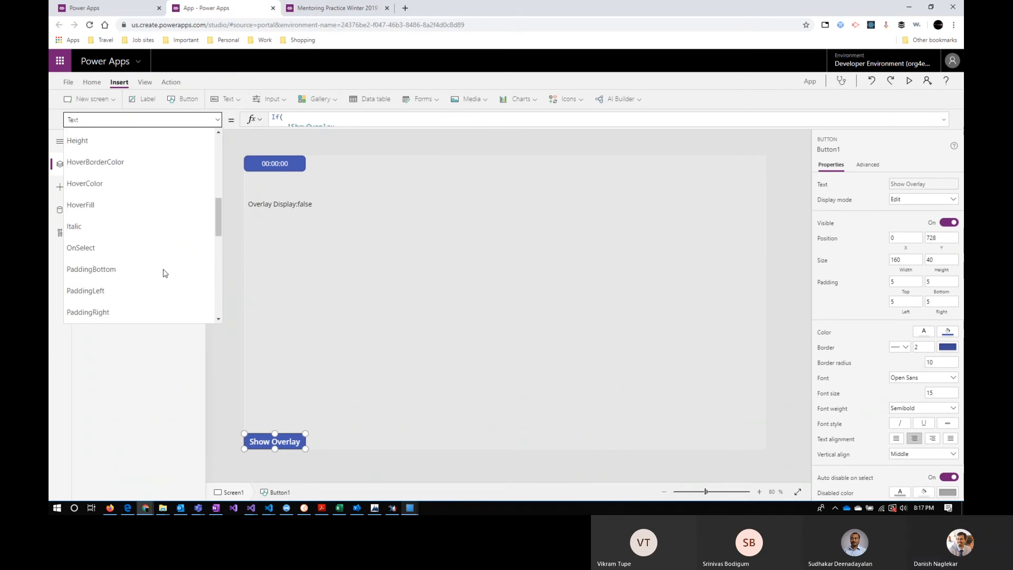
{"action": "left_click", "coordinate": [145, 193]}
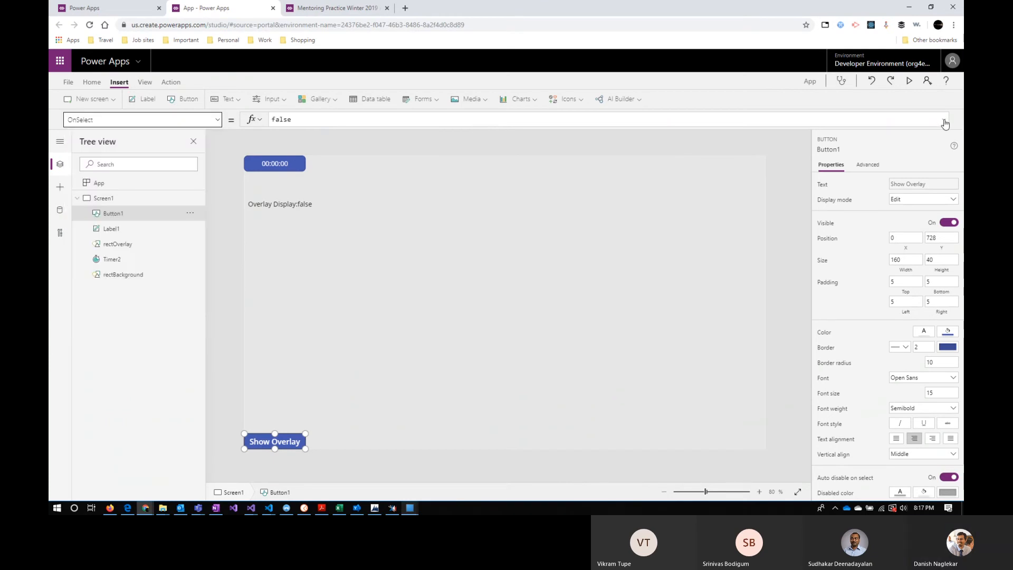
{"action": "left_click", "coordinate": [334, 117]}
{"action": "left_click_drag", "start_coordinate": [304, 120], "coordinate": [248, 127]}
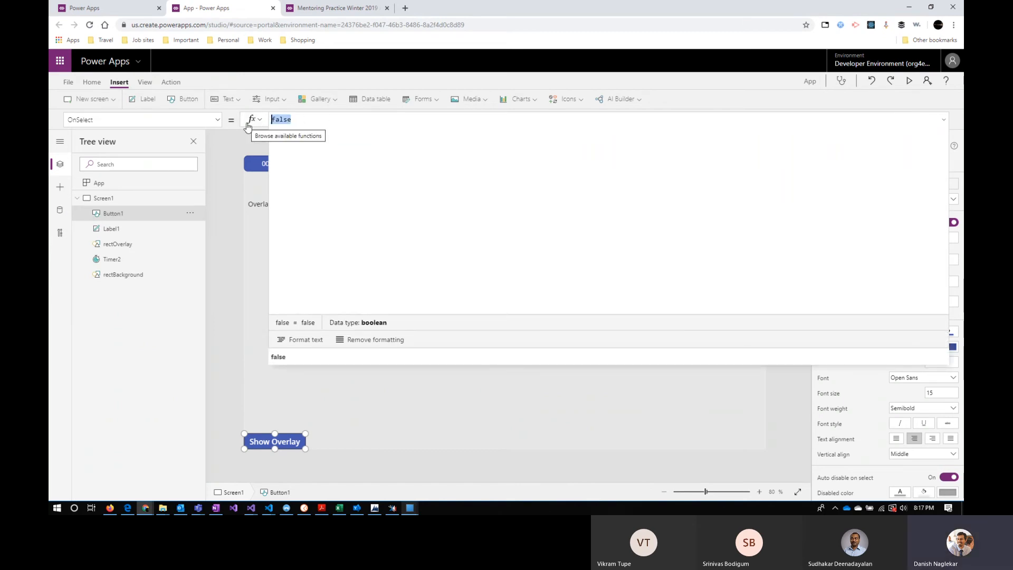
{"action": "type", "text": "Set"}
{"action": "type", "text": "("}
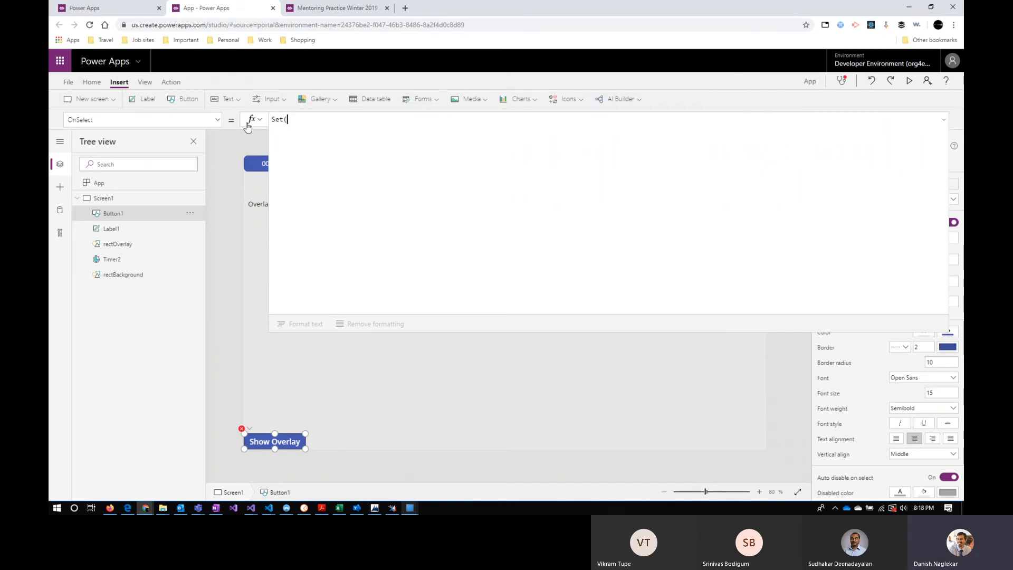
{"action": "type", "text": "Show"}
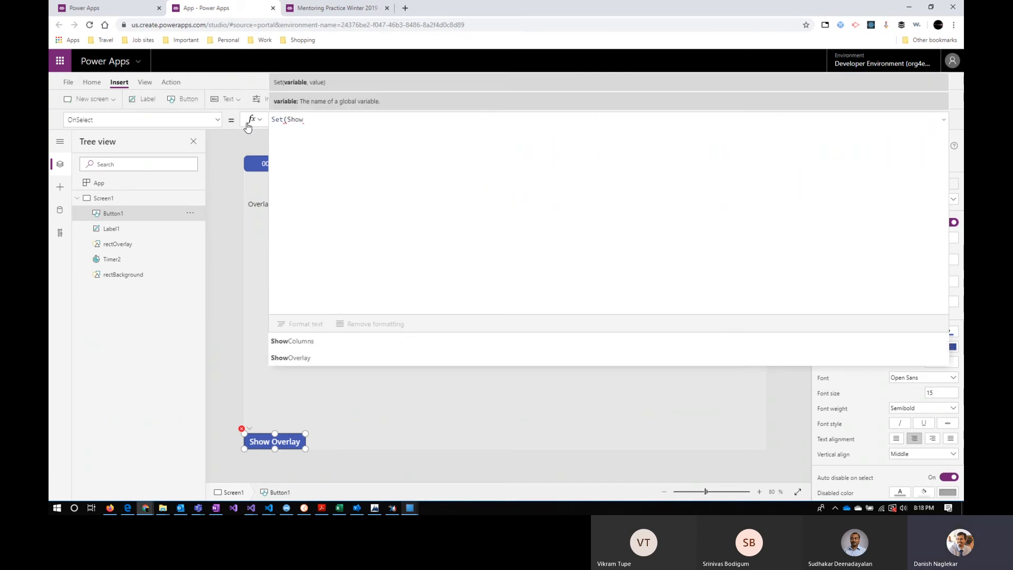
{"action": "type", "text": "Overlay,"}
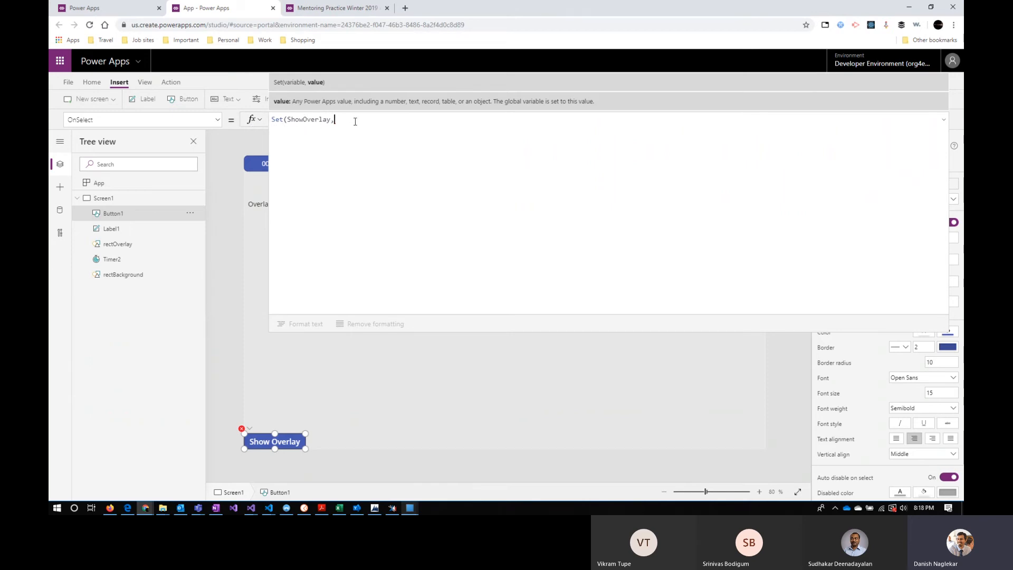
{"action": "type", "text": "!"}
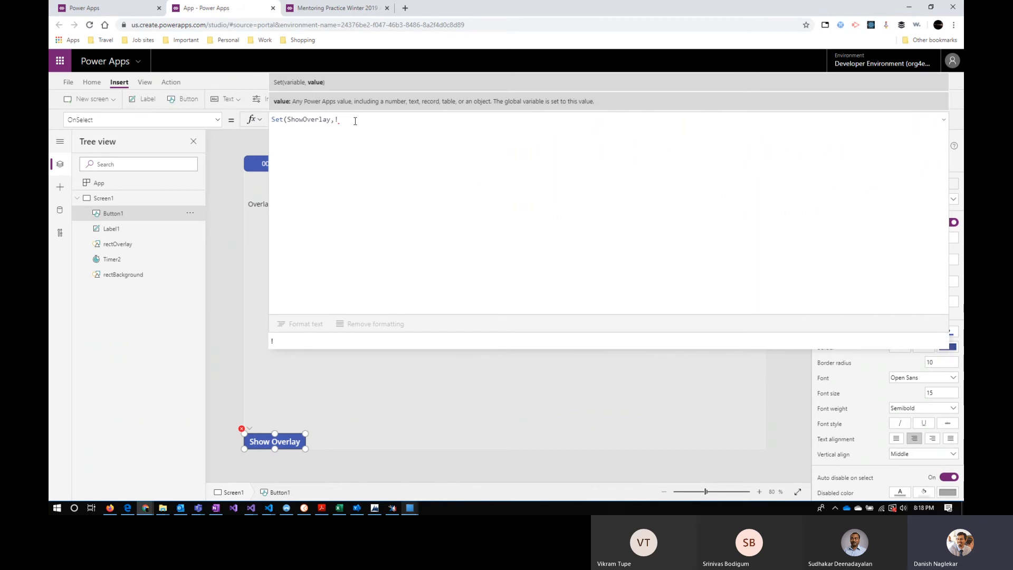
{"action": "type", "text": "ShowOverlay"}
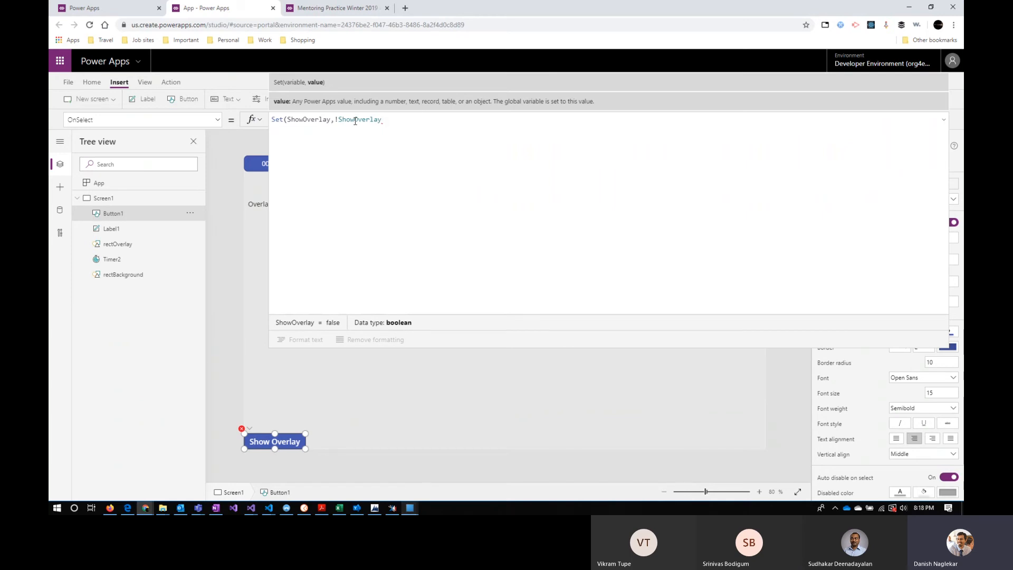
{"action": "type", "text": ")"}
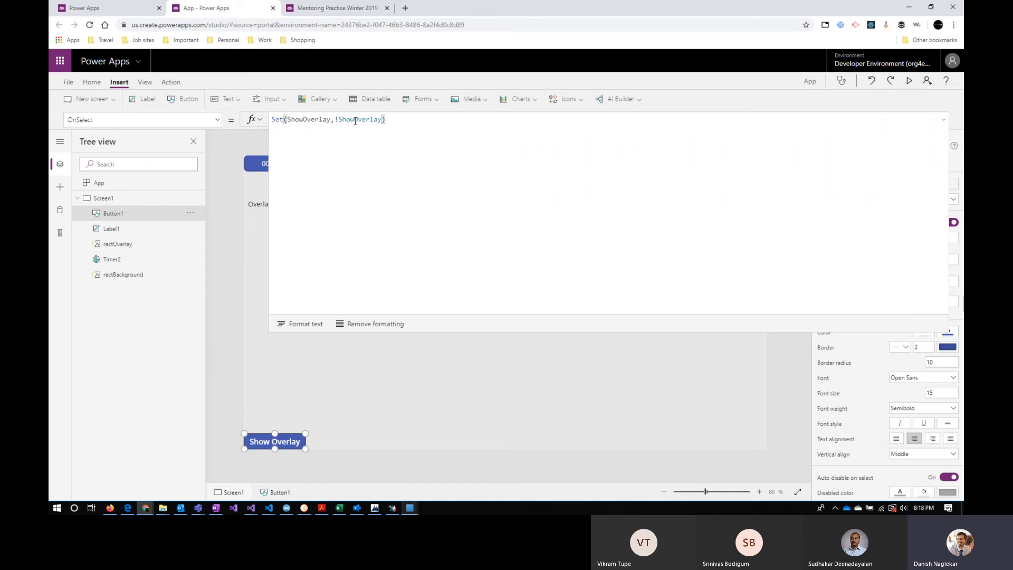
{"action": "left_click", "coordinate": [943, 123]}
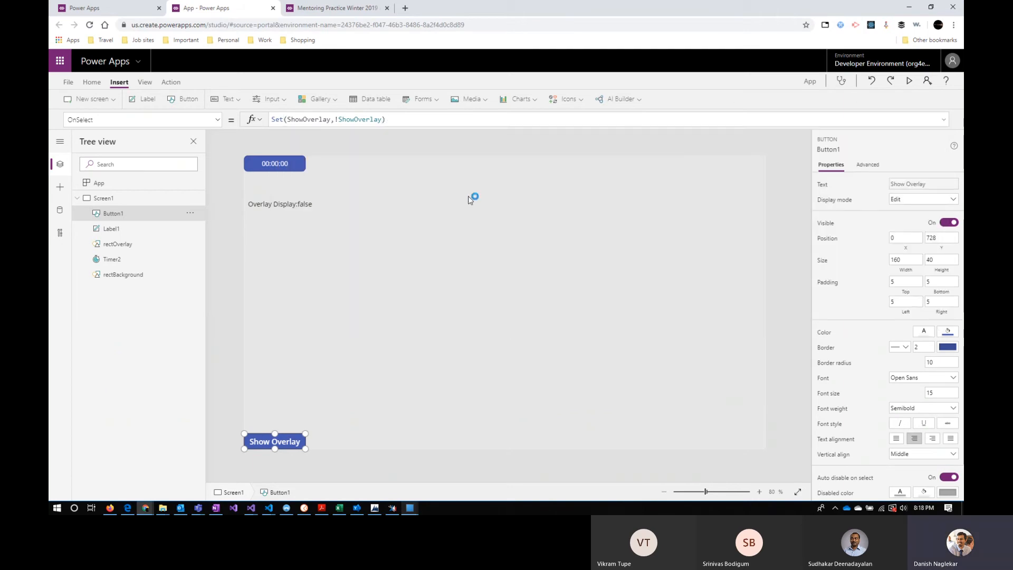
Preview the layout briefly and stack the button at Y 68, the timer at Y 132 and the Overlay Display label below them.
{"action": "left_click", "coordinate": [908, 84]}
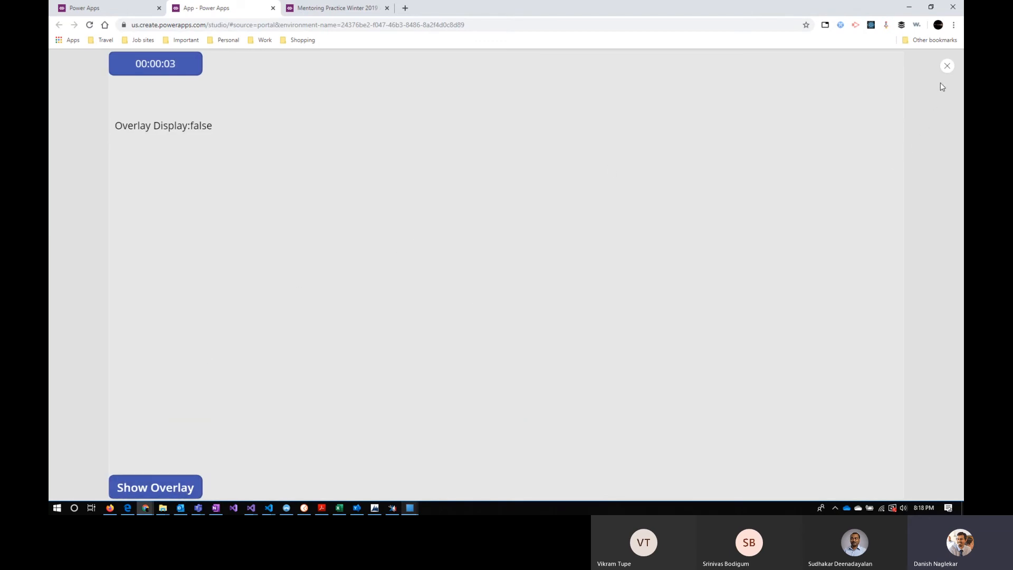
{"action": "left_click", "coordinate": [946, 67]}
{"action": "left_click_drag", "start_coordinate": [273, 163], "coordinate": [281, 182]}
{"action": "left_click_drag", "start_coordinate": [287, 441], "coordinate": [288, 165]}
{"action": "left_click_drag", "start_coordinate": [288, 207], "coordinate": [279, 245]}
{"action": "mouse_move", "coordinate": [272, 179]}
{"action": "left_mouse_down"}
{"action": "mouse_move", "coordinate": [271, 213]}
{"action": "mouse_move", "coordinate": [273, 165]}
{"action": "mouse_move", "coordinate": [274, 190]}
{"action": "left_mouse_up"}
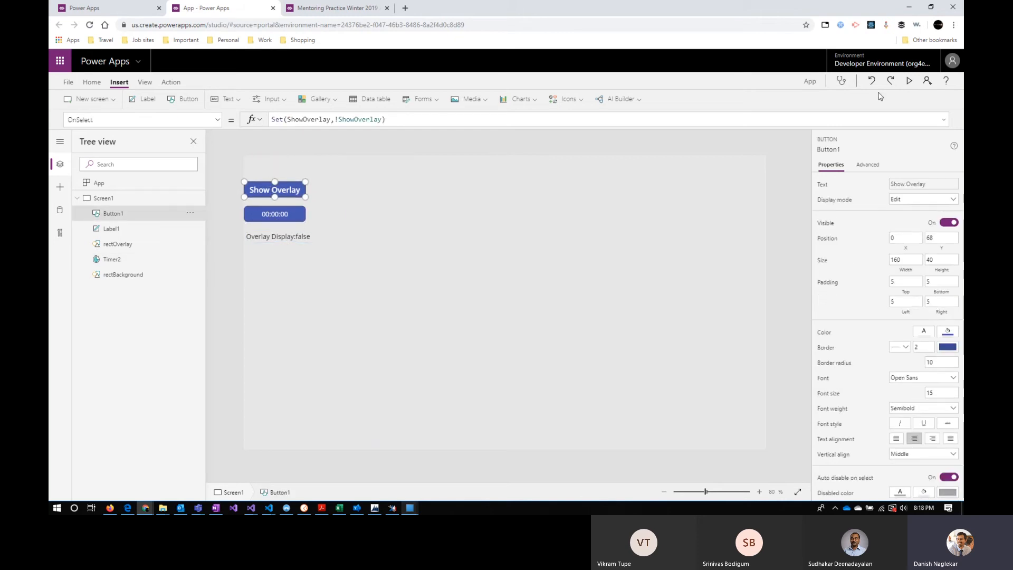
Preview the app, toggle the overlay on and off twice with the button, and close the preview.
{"action": "left_click", "coordinate": [913, 82]}
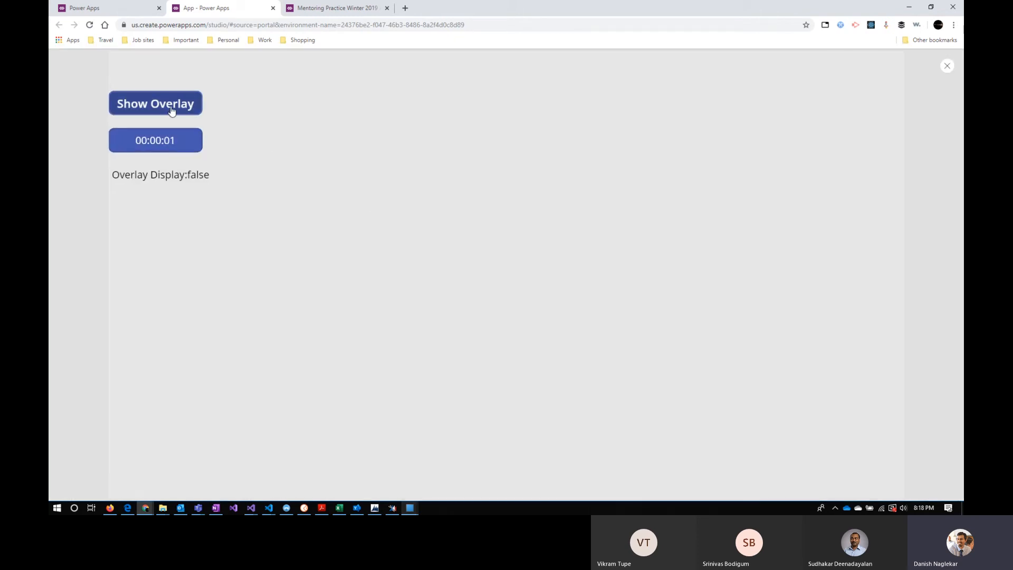
{"action": "left_click", "coordinate": [168, 108]}
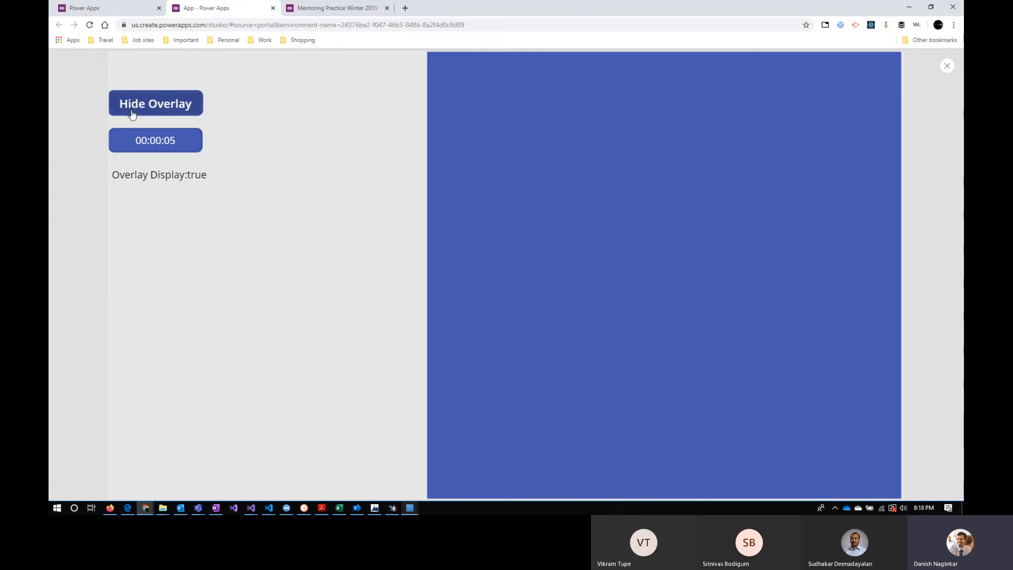
{"action": "left_click", "coordinate": [185, 107]}
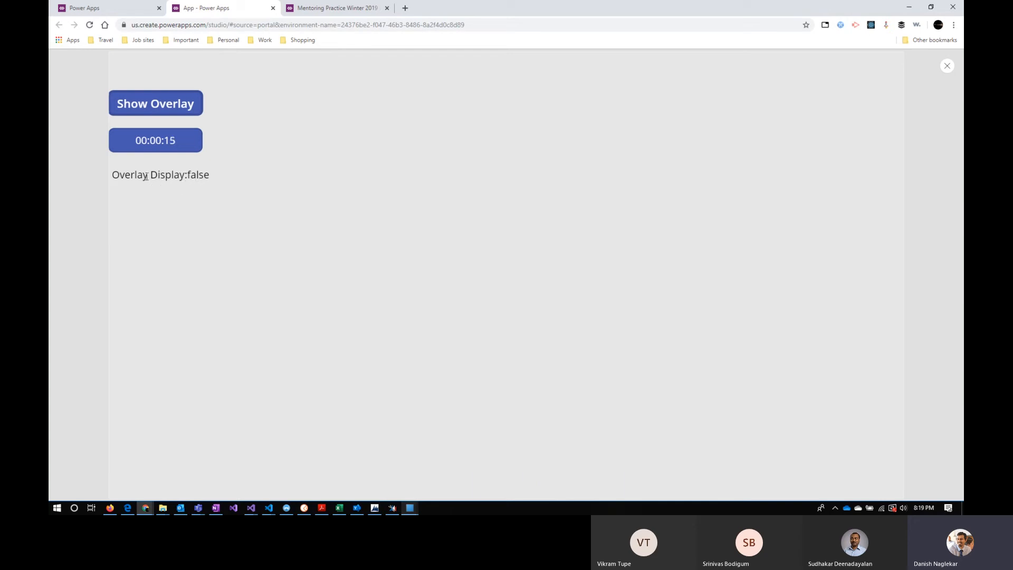
{"action": "left_click", "coordinate": [175, 103]}
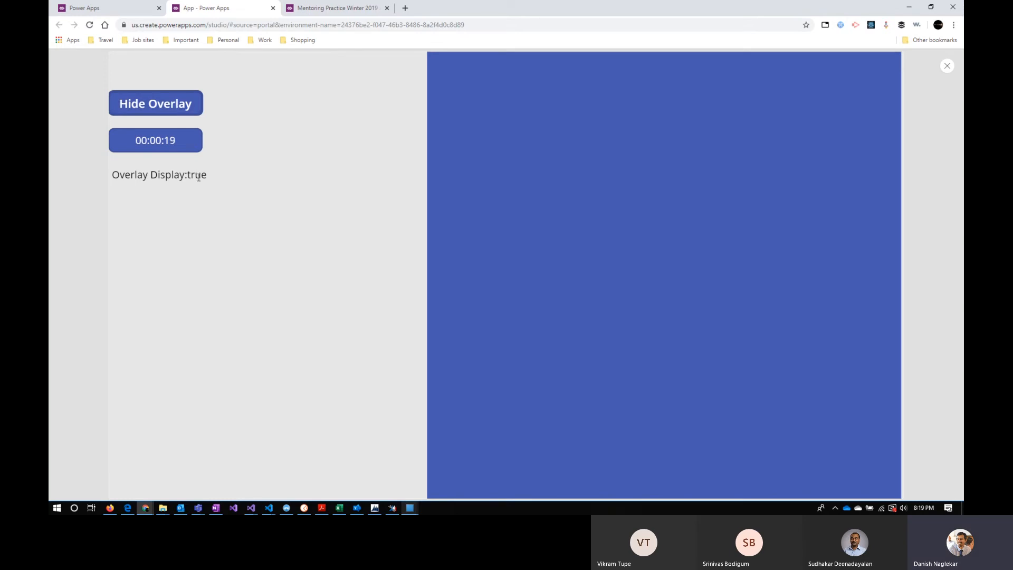
{"action": "left_click", "coordinate": [171, 111]}
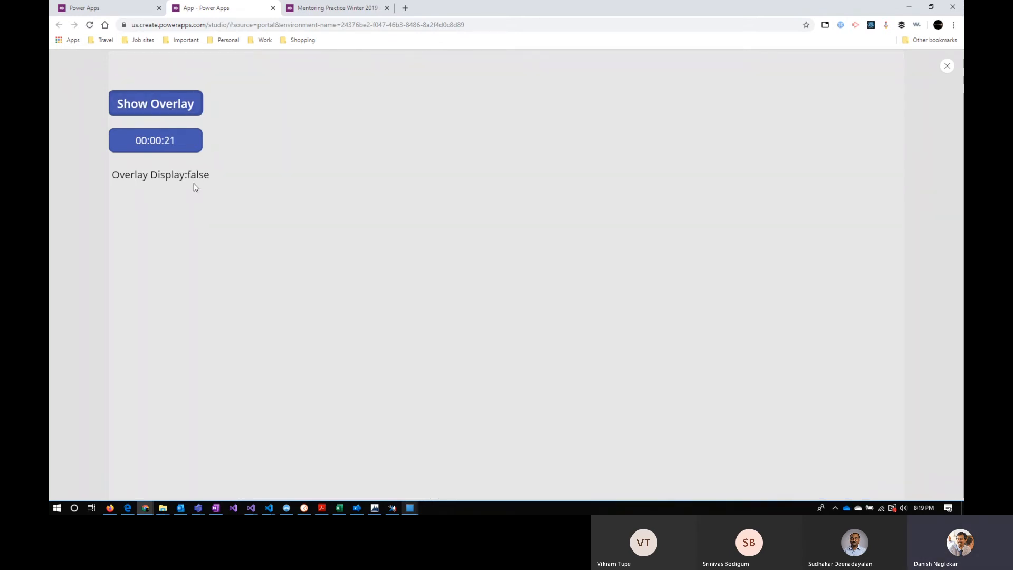
{"action": "left_click", "coordinate": [947, 66]}
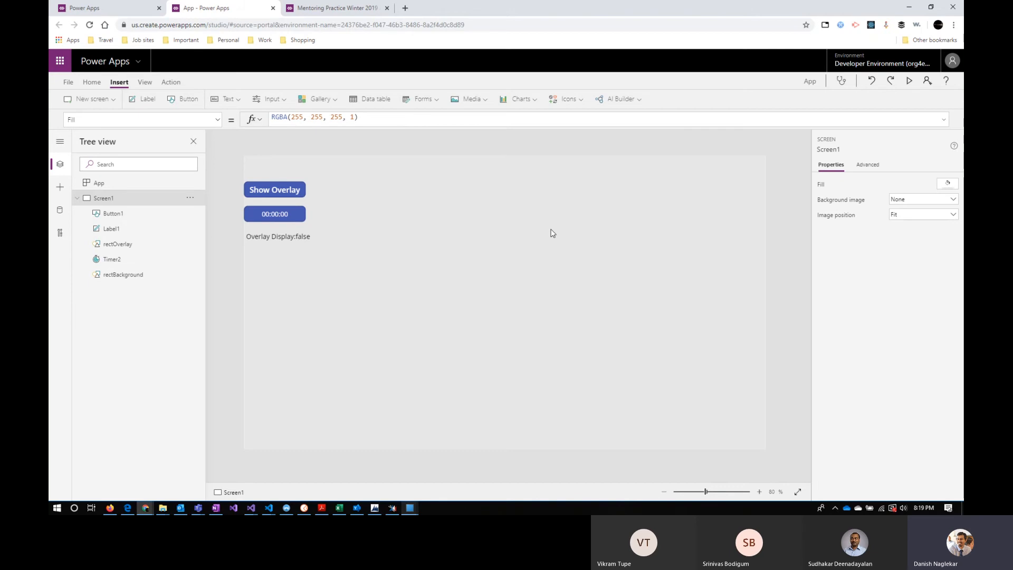
Turn off auto start for the timer.
{"action": "left_click", "coordinate": [269, 216]}
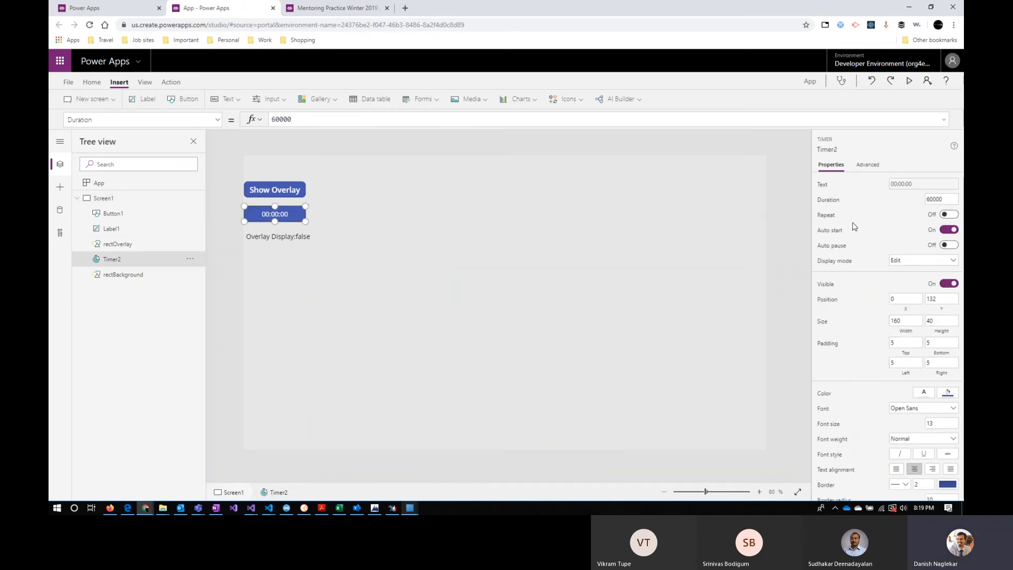
{"action": "left_click", "coordinate": [949, 229]}
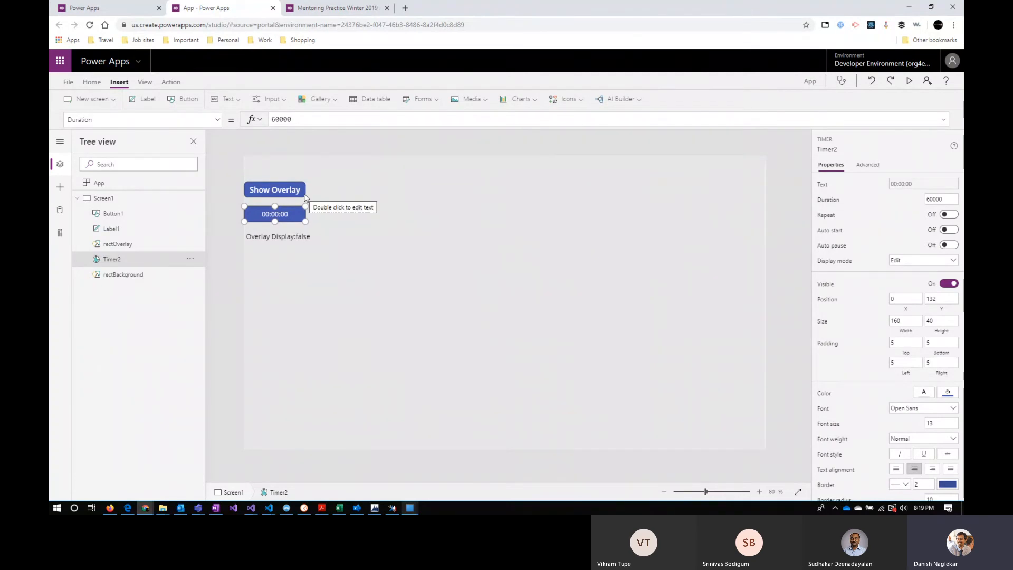
Add a second line, Set(StartTimer, false);, to the app's OnStart formula.
{"action": "left_click", "coordinate": [132, 189]}
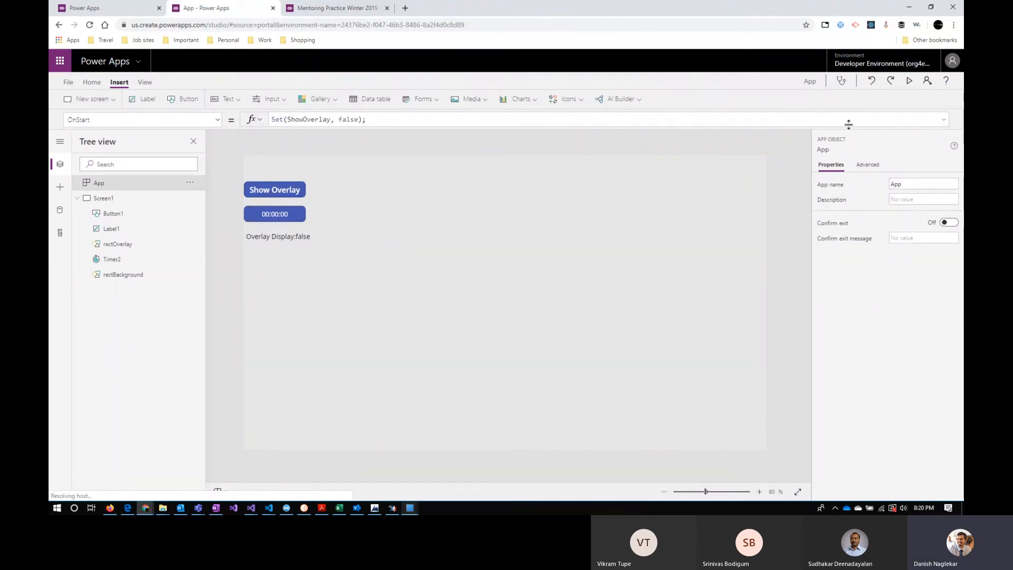
{"action": "left_click", "coordinate": [728, 119]}
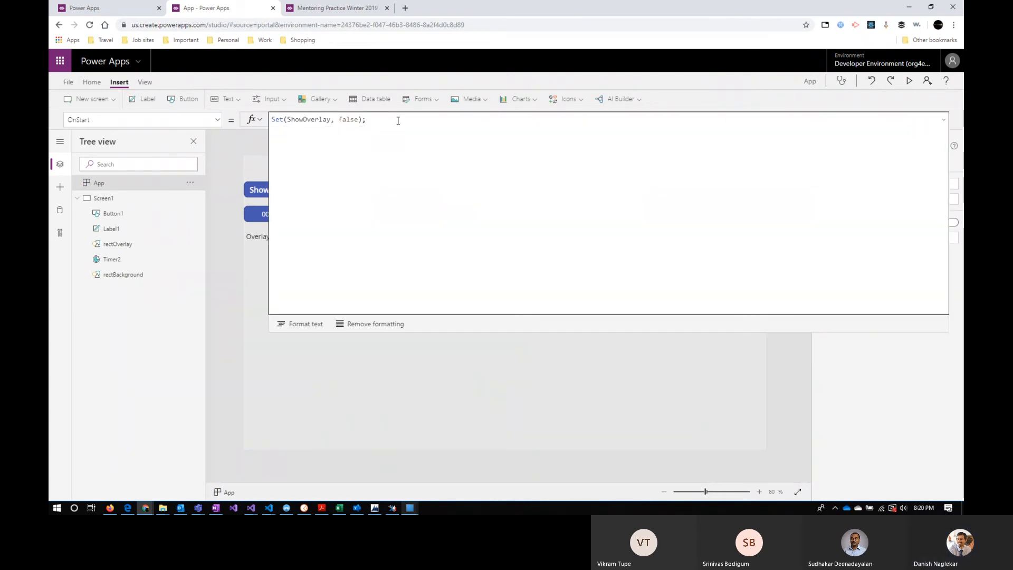
{"action": "key", "text": "Return"}
{"action": "type", "text": "Set("}
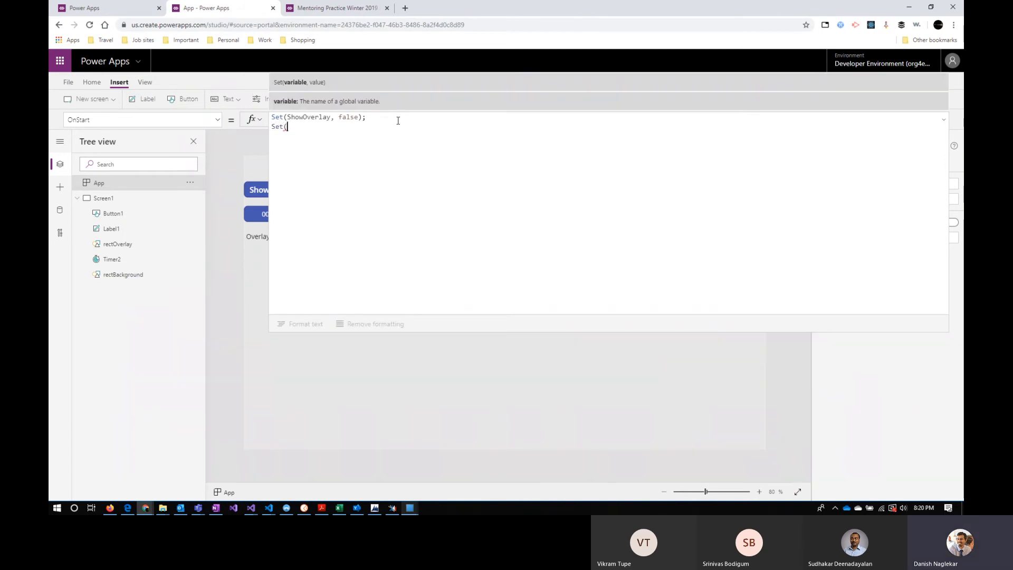
{"action": "type", "text": "Start"}
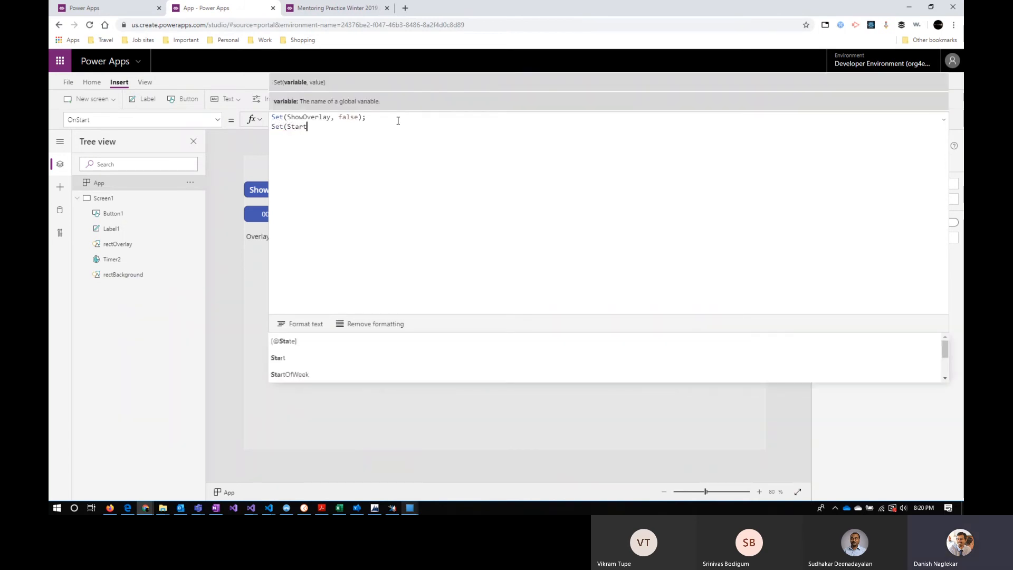
{"action": "type", "text": "Timer"}
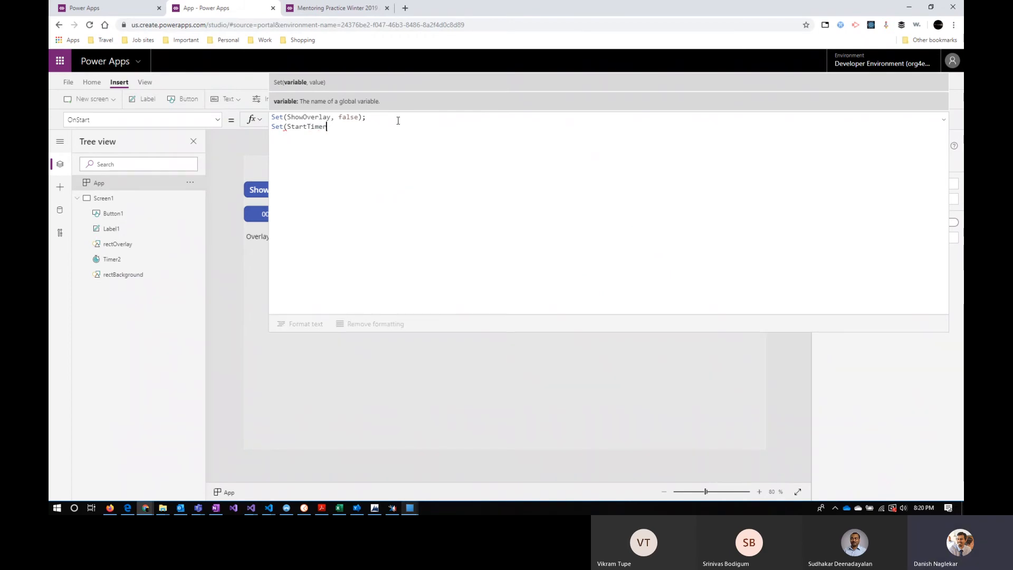
{"action": "type", "text": ", f"}
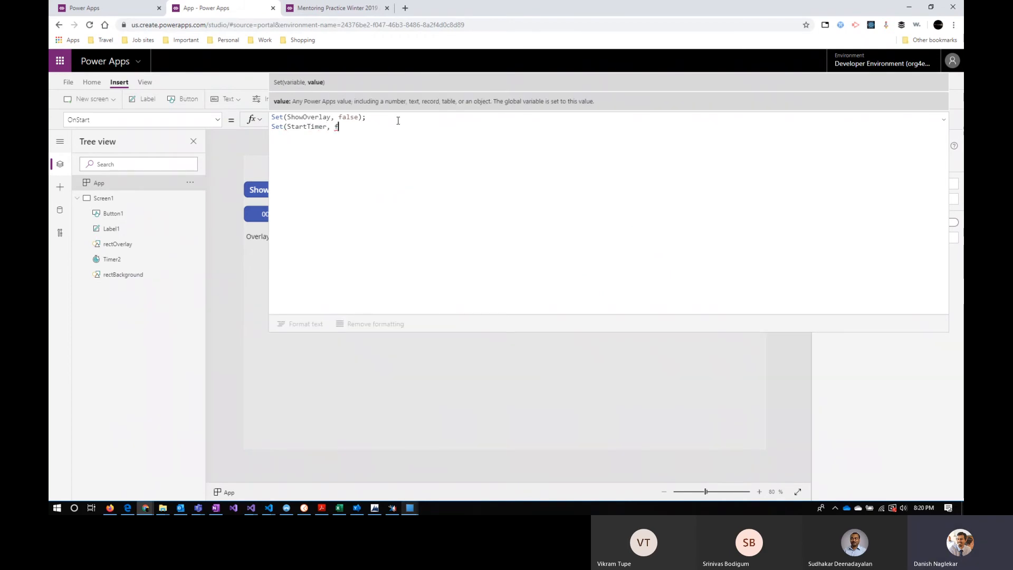
{"action": "type", "text": "ase);"}
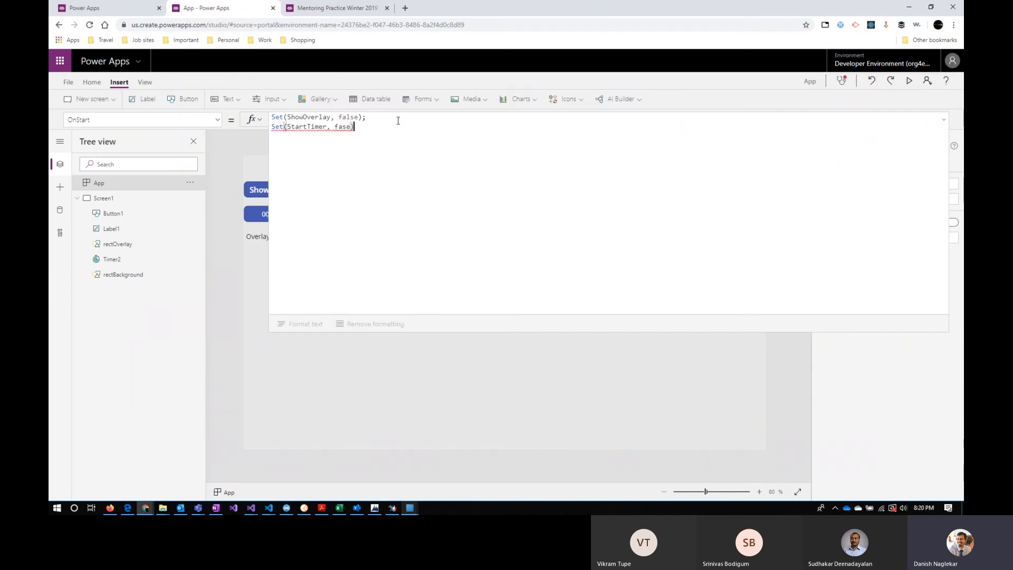
{"action": "left_click", "coordinate": [343, 126]}
{"action": "type", "text": "l"}
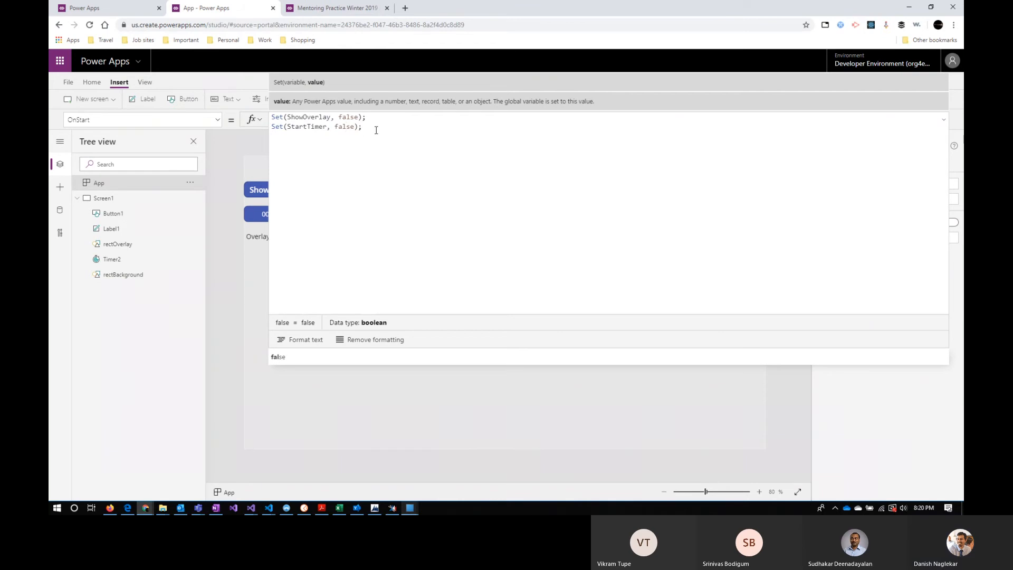
{"action": "left_click_drag", "start_coordinate": [376, 130], "coordinate": [270, 133]}
{"action": "left_click", "coordinate": [944, 120]}
Append Set(StartTimer, true); to the Show Overlay button's OnSelect formula and format the formula text.
{"action": "left_click", "coordinate": [279, 197]}
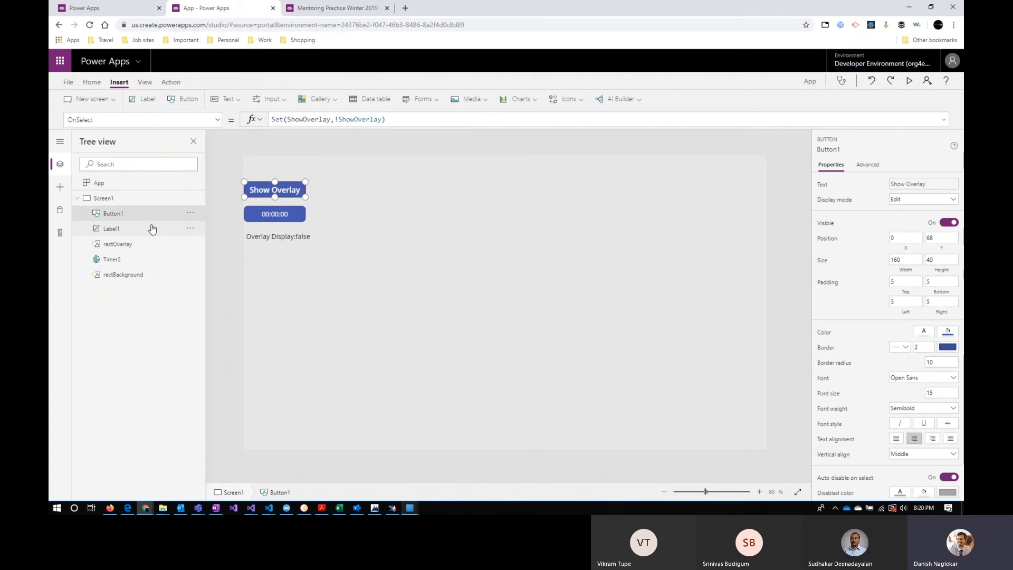
{"action": "left_click", "coordinate": [406, 118]}
{"action": "type", "text": ";Set(StartTimer, false);"}
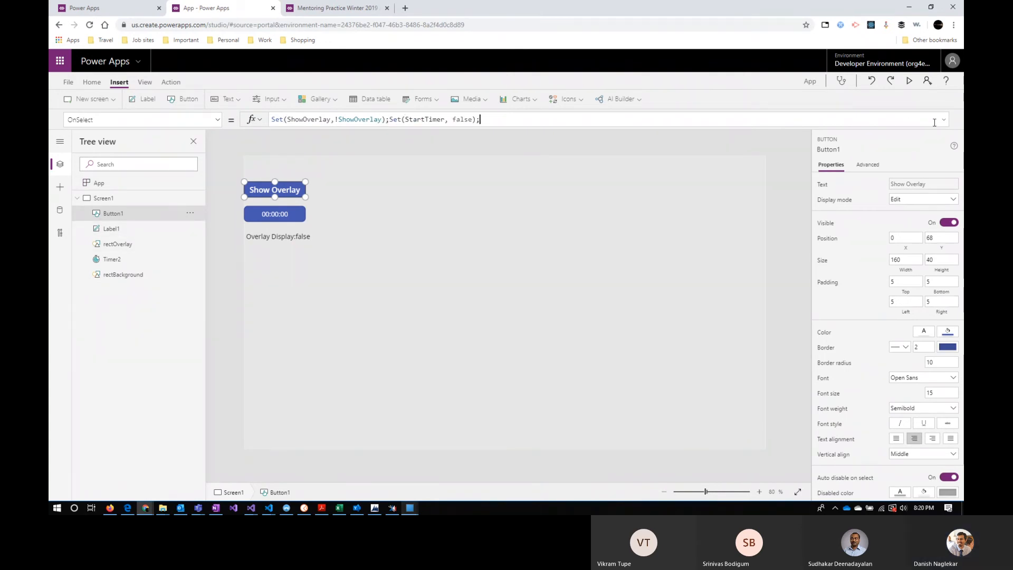
{"action": "left_click", "coordinate": [943, 119]}
{"action": "left_click", "coordinate": [297, 325]}
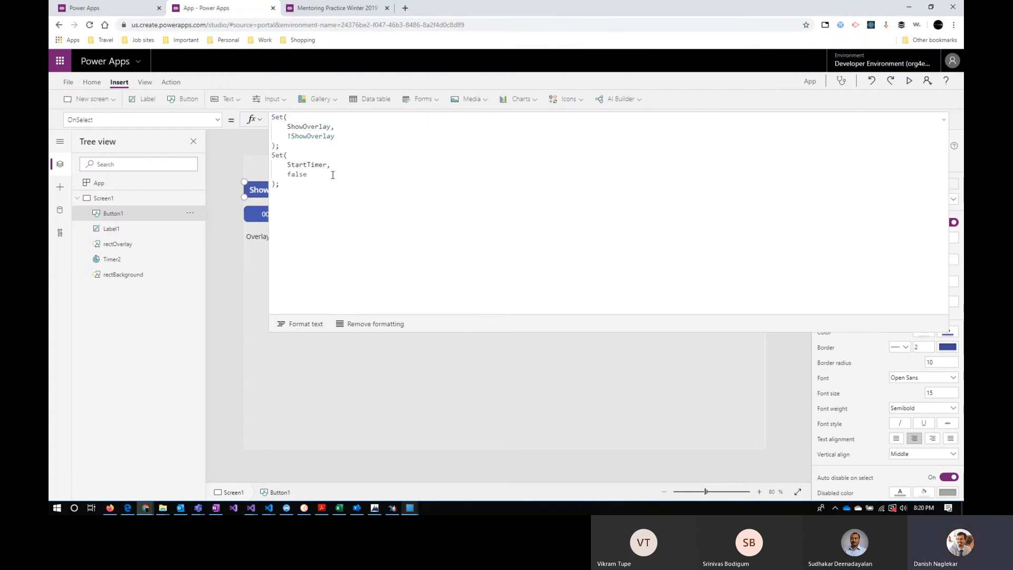
{"action": "double_click", "coordinate": [300, 173]}
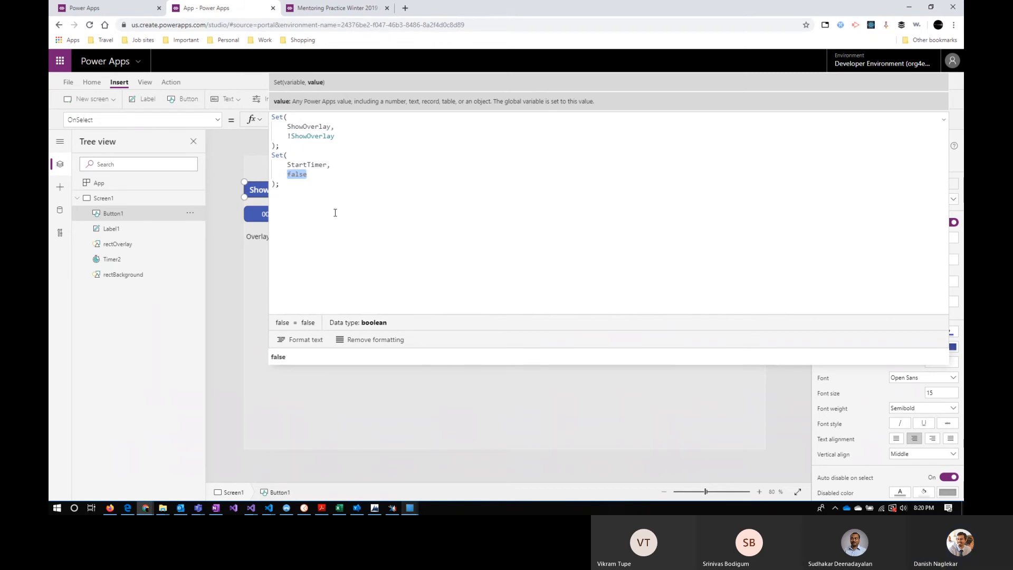
{"action": "key", "text": "BackSpace"}
{"action": "type", "text": "true"}
{"action": "left_click", "coordinate": [943, 120]}
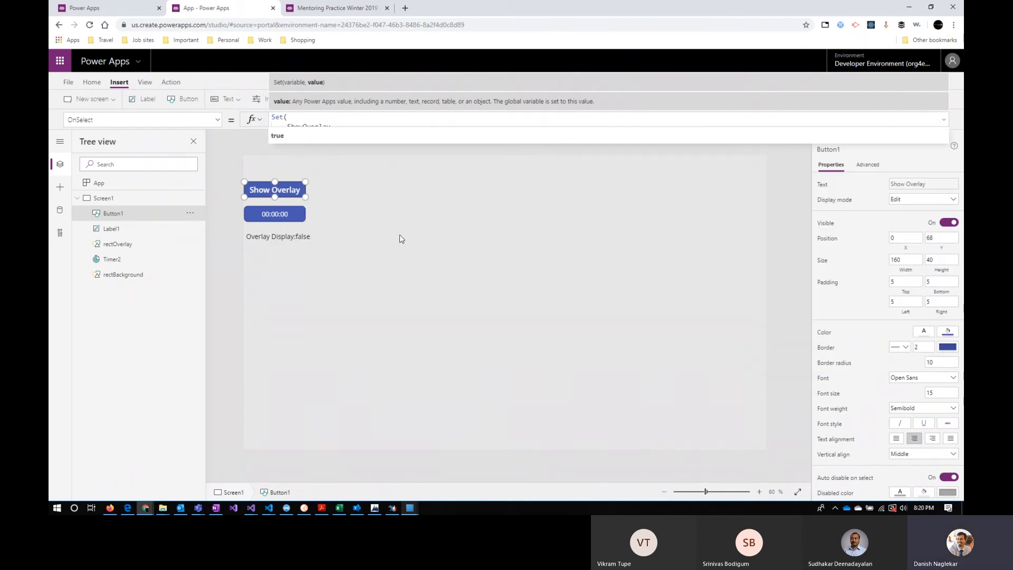
Turn on auto start for the timer and check its behaviour in a preview of the app.
{"action": "left_click", "coordinate": [116, 184]}
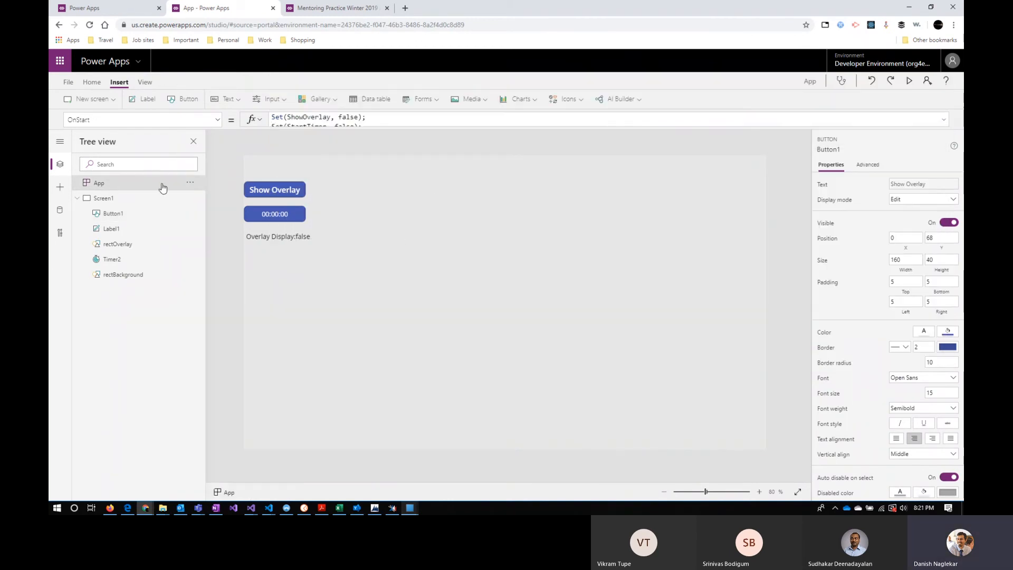
{"action": "left_click", "coordinate": [121, 214]}
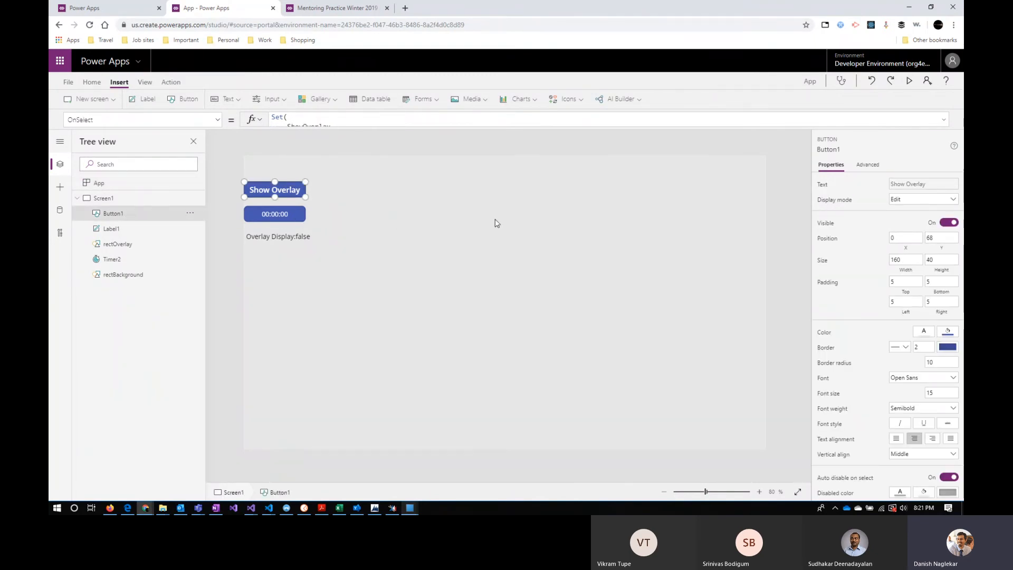
{"action": "left_click", "coordinate": [281, 213]}
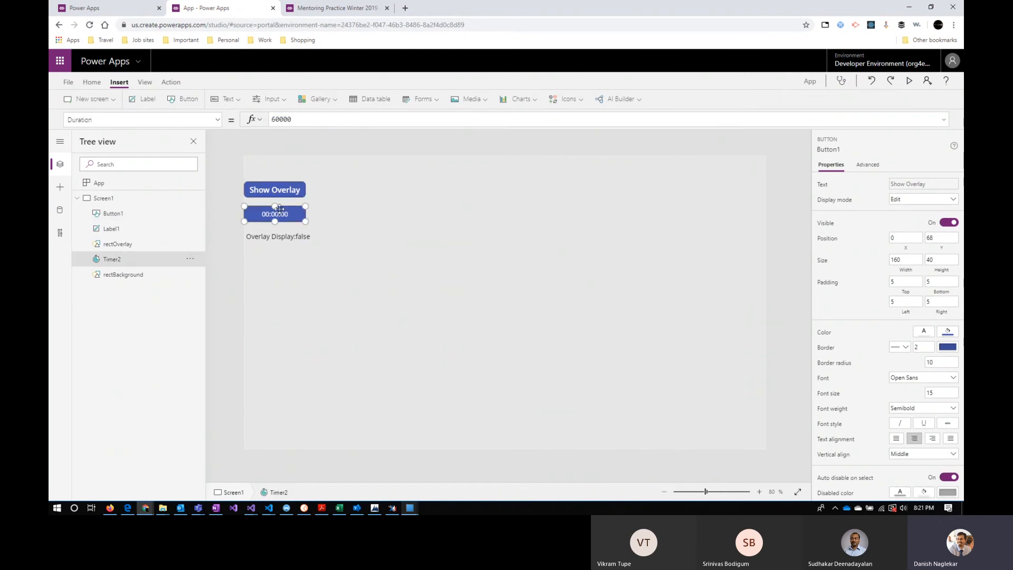
{"action": "left_click", "coordinate": [949, 229]}
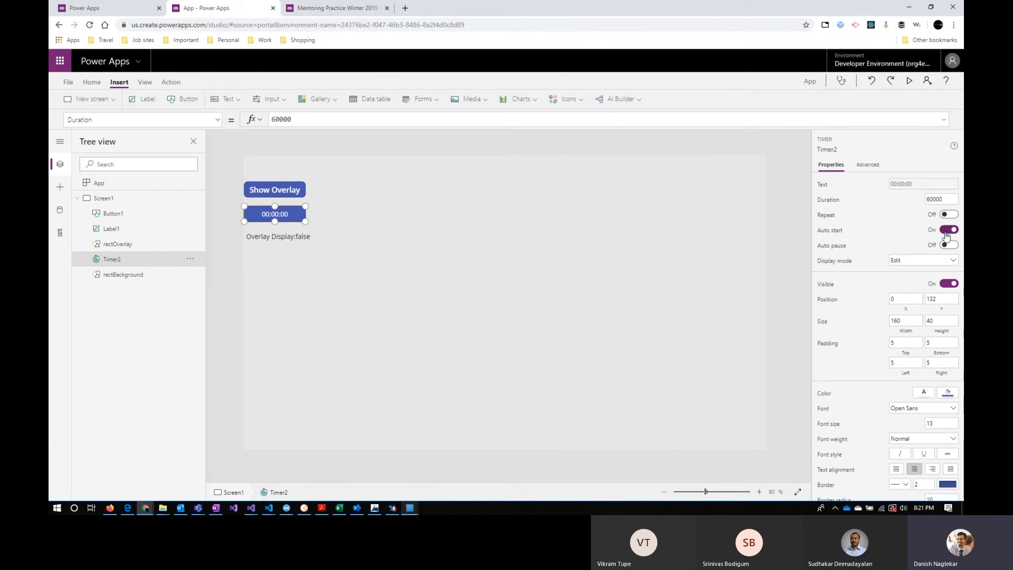
{"action": "left_click", "coordinate": [911, 83]}
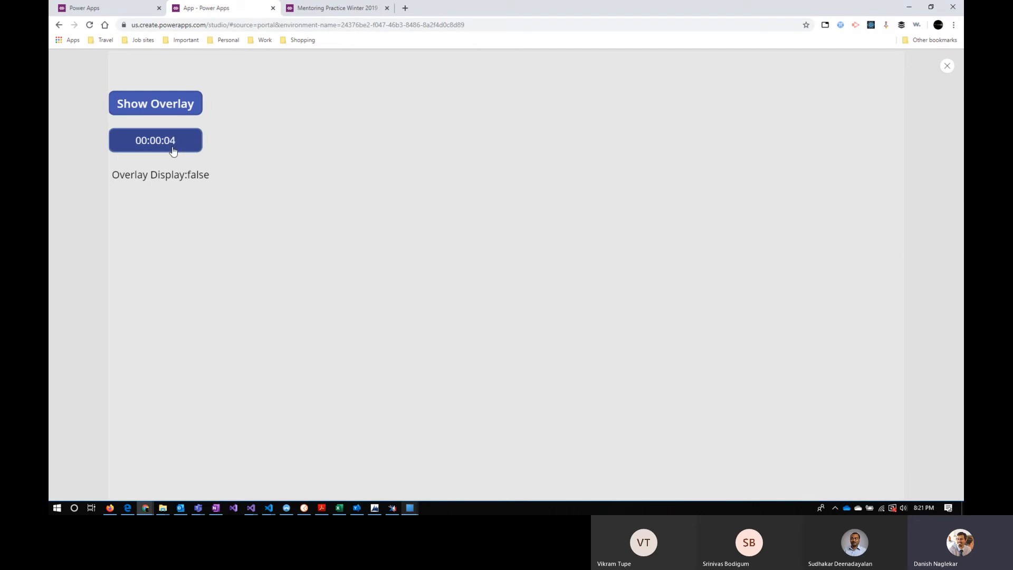
{"action": "left_click", "coordinate": [947, 67]}
Try to bind the timer's AutoStart to a variable beginning with Show, and check the variable names in the app's OnStart formula.
{"action": "left_click", "coordinate": [282, 216]}
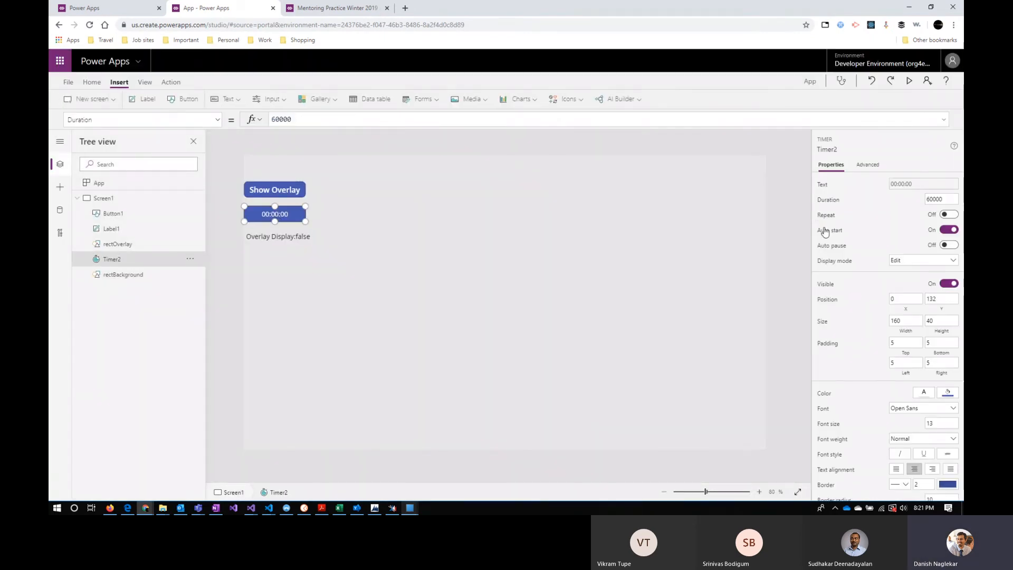
{"action": "left_click", "coordinate": [838, 236]}
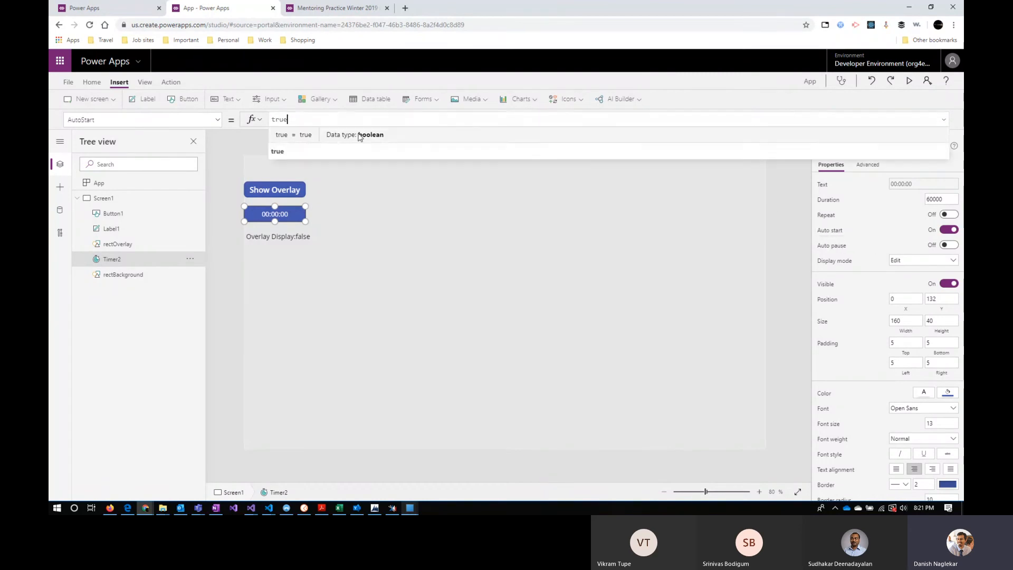
{"action": "type", "text": "Showtim"}
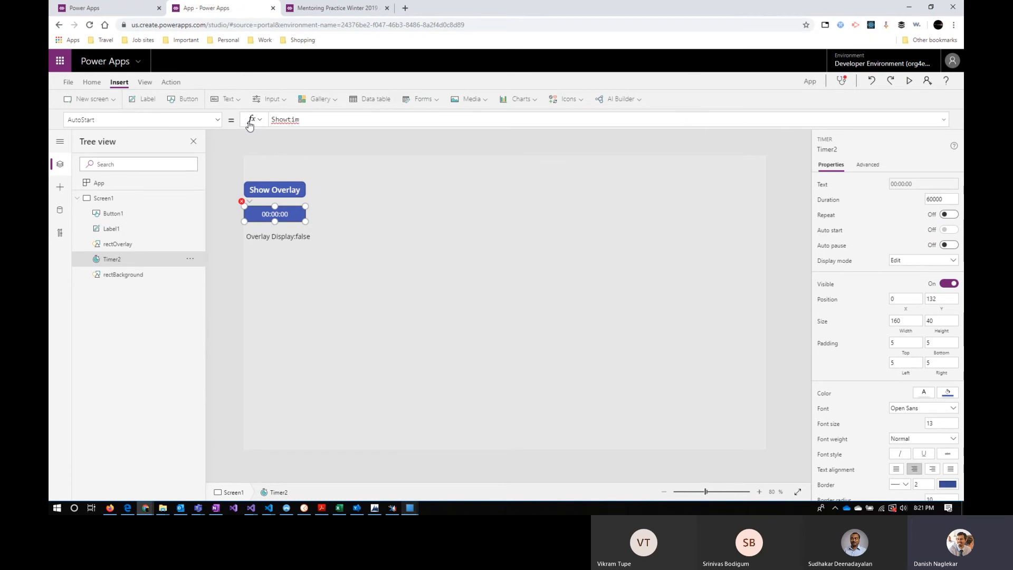
{"action": "key", "text": "BackSpace"}
{"action": "key", "text": "BackSpace"}
{"action": "key", "text": "BackSpace"}
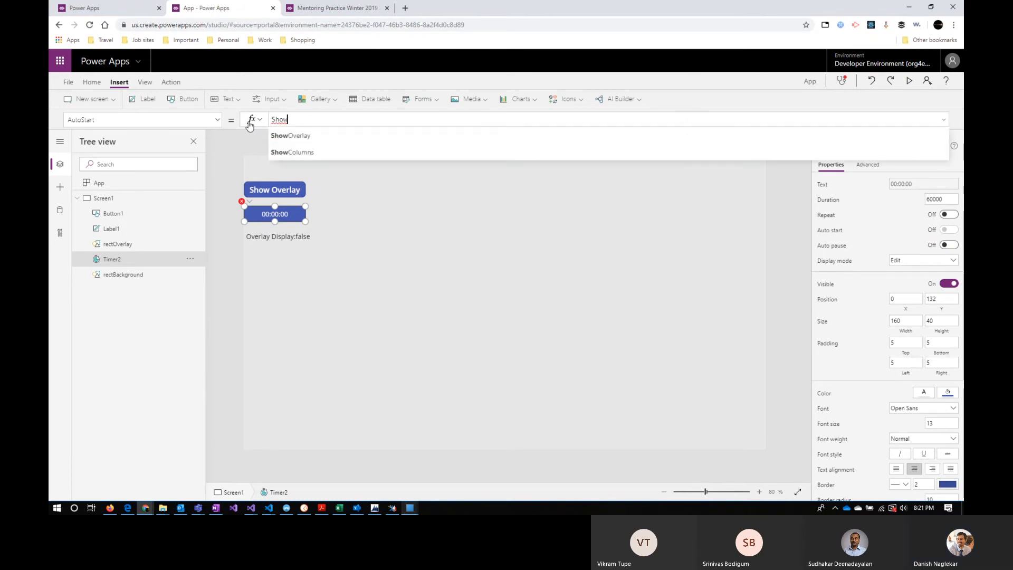
{"action": "left_click", "coordinate": [120, 189]}
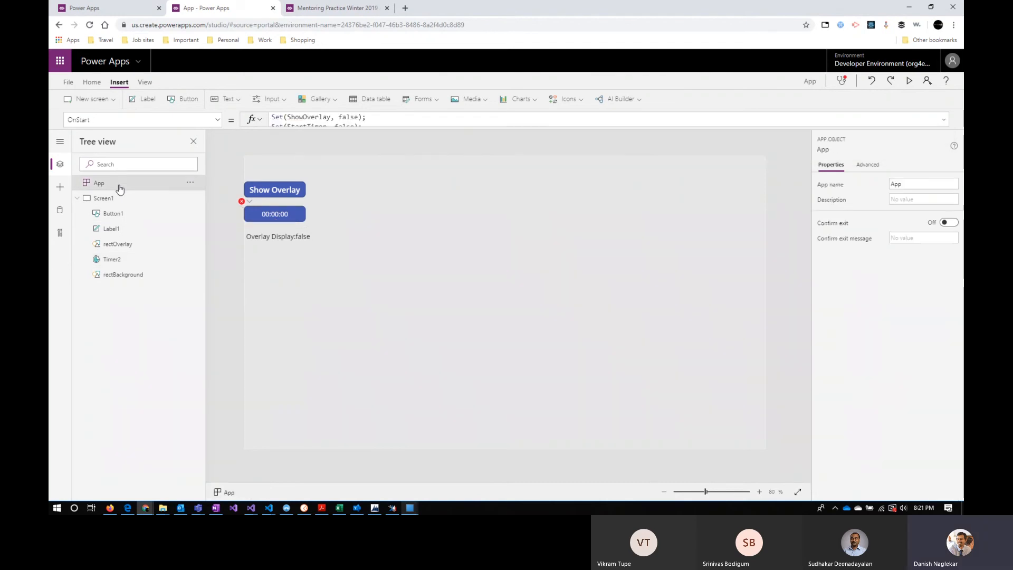
{"action": "left_click", "coordinate": [943, 121]}
{"action": "left_click", "coordinate": [941, 122]}
Replace the timer's AutoStart formula with the StartTimer variable.
{"action": "left_click", "coordinate": [290, 217]}
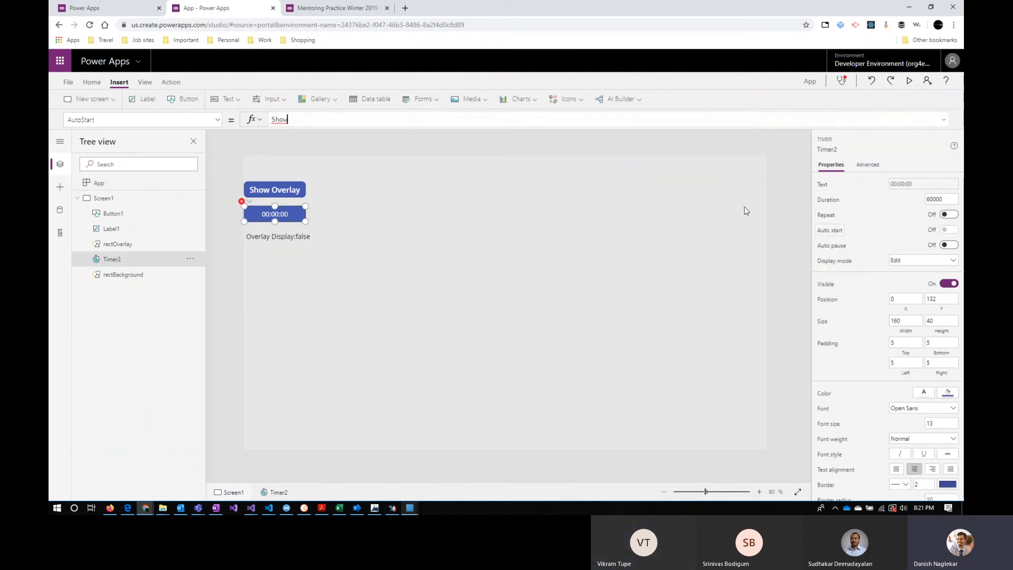
{"action": "left_click", "coordinate": [298, 119]}
{"action": "double_click", "coordinate": [271, 120]}
{"action": "key", "text": "BackSpace"}
{"action": "type", "text": "start"}
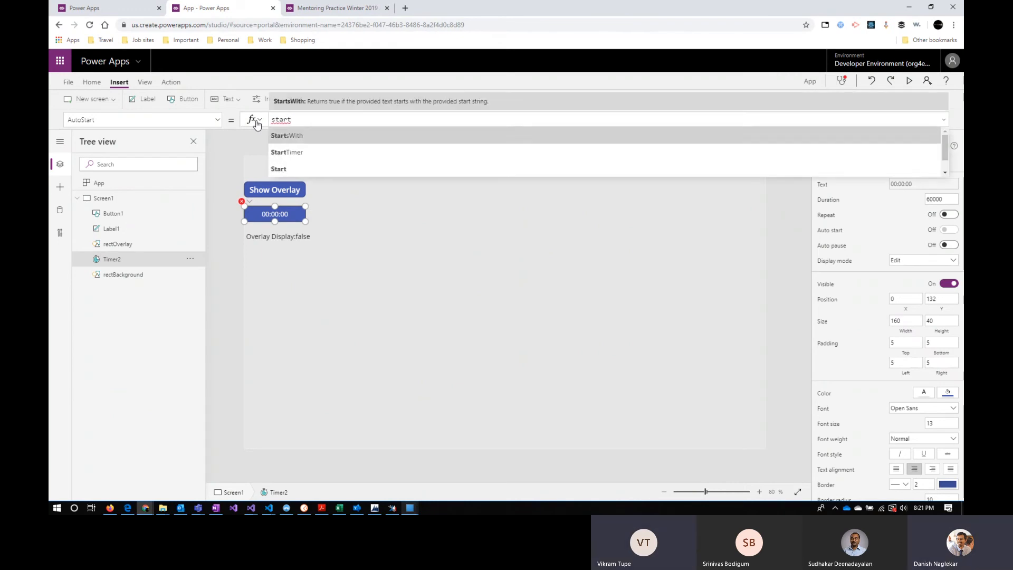
{"action": "key", "text": "Down"}
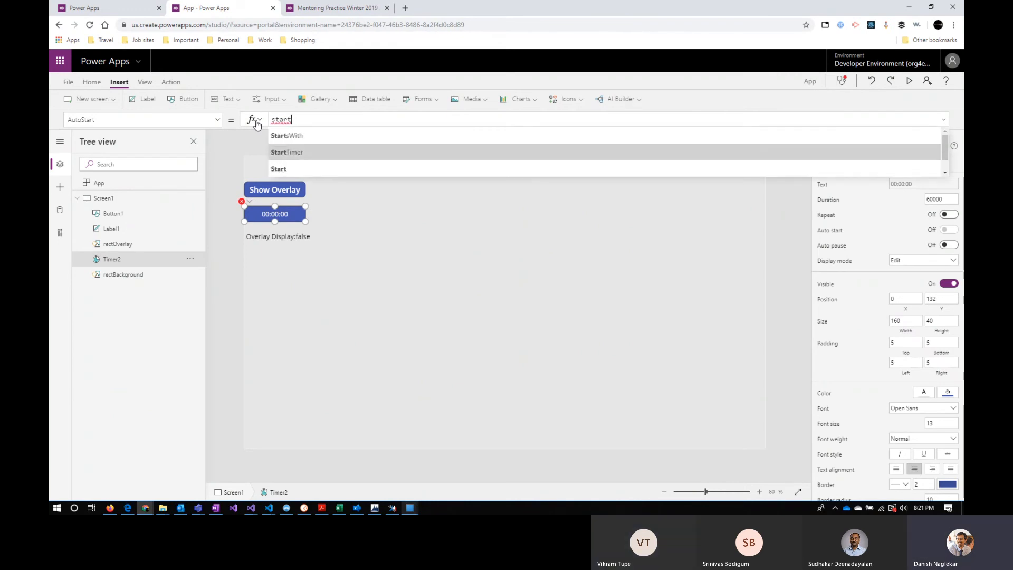
{"action": "key", "text": "Tab"}
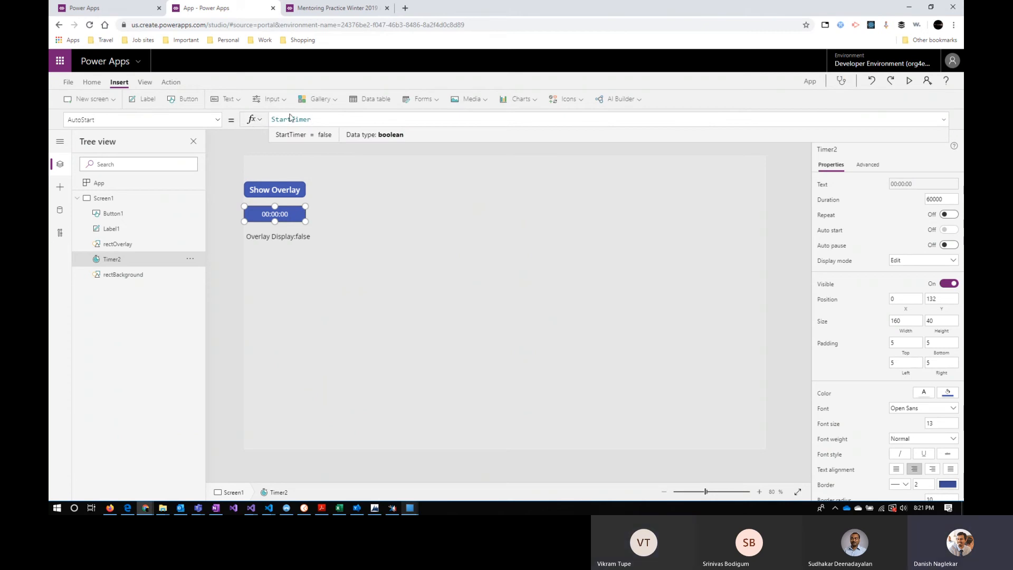
Preview the app, toggle the overlay on and off with the button while watching the timer, and close the preview.
{"action": "left_click", "coordinate": [909, 82]}
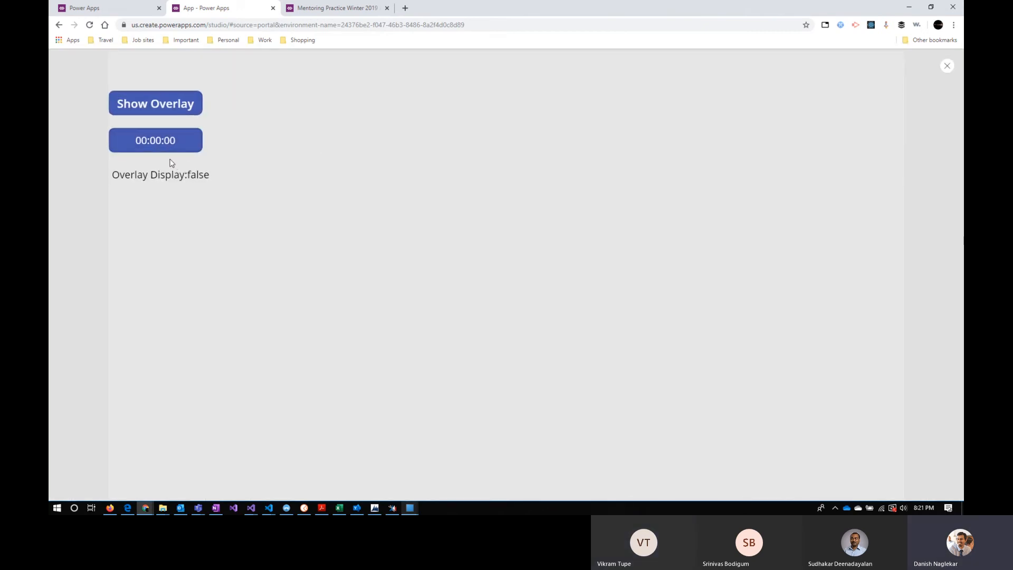
{"action": "left_click", "coordinate": [186, 105]}
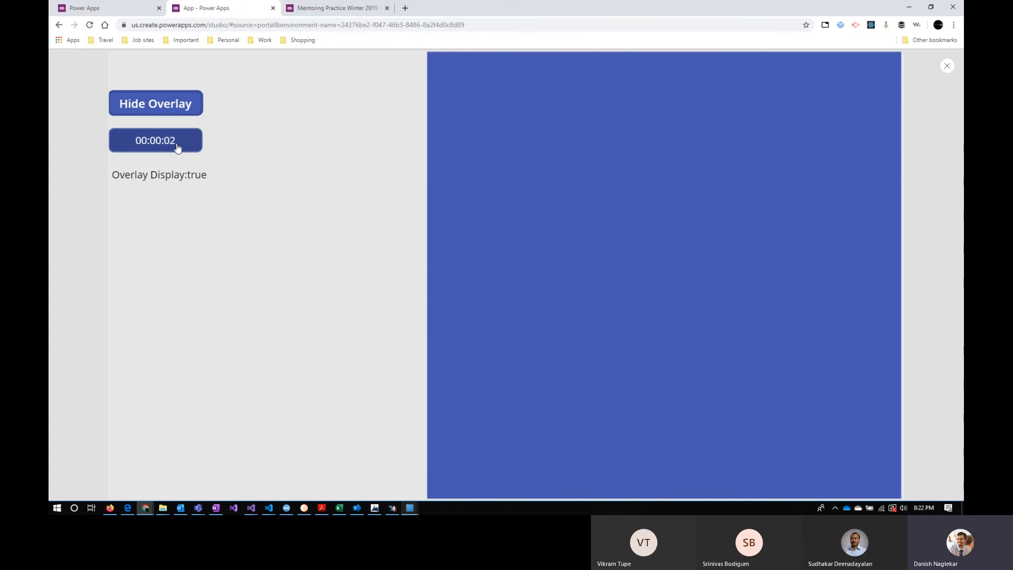
{"action": "left_click", "coordinate": [179, 106]}
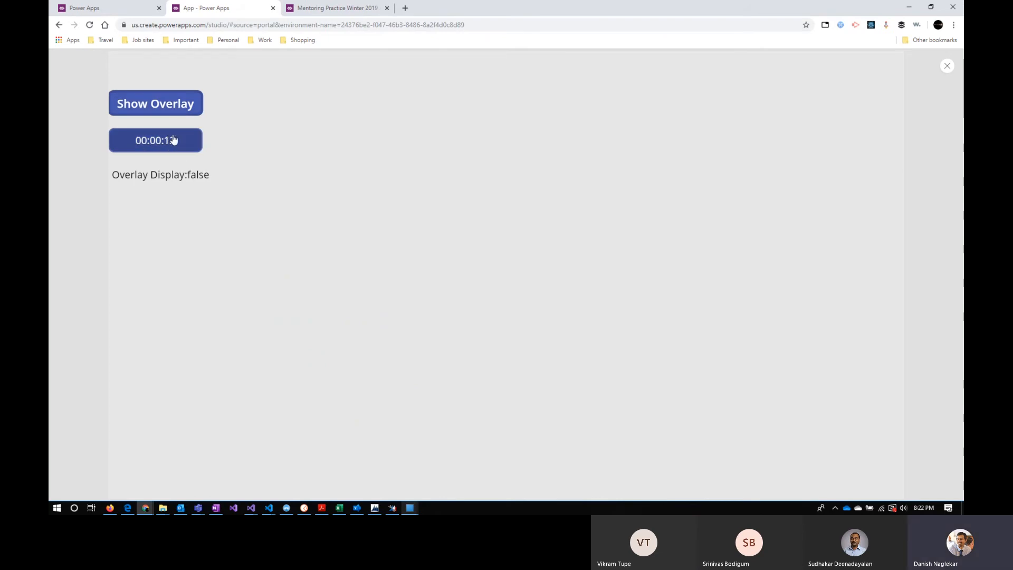
{"action": "left_click", "coordinate": [948, 71]}
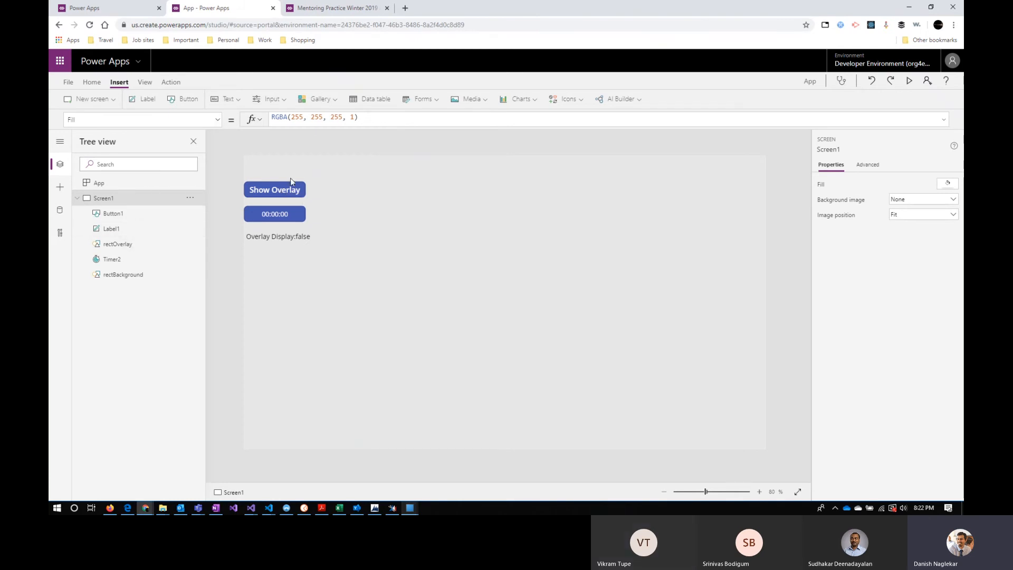
Set the timer's duration to 2000.
{"action": "left_click", "coordinate": [126, 260]}
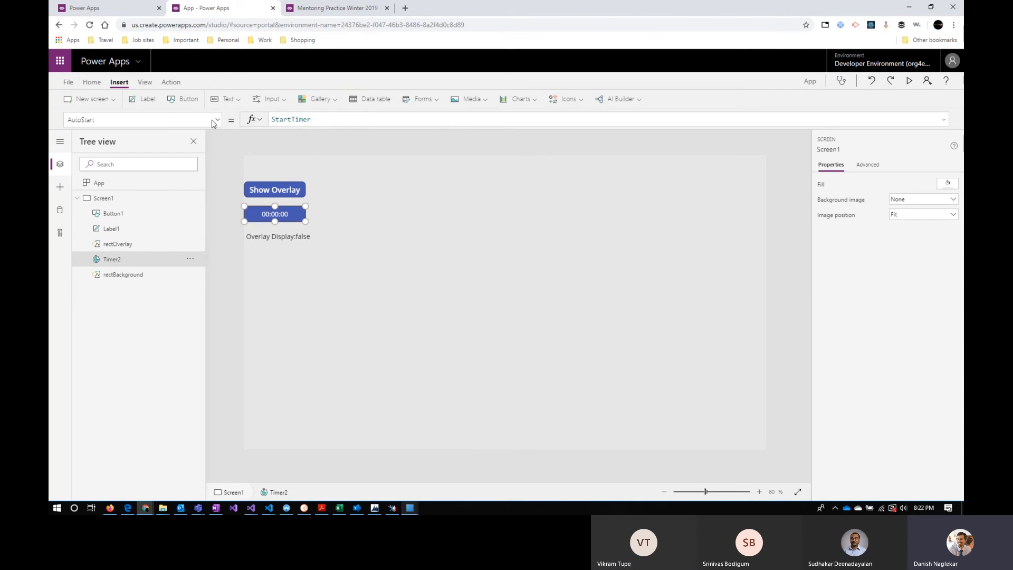
{"action": "left_click", "coordinate": [217, 121]}
{"action": "left_click_drag", "start_coordinate": [217, 156], "coordinate": [211, 232]}
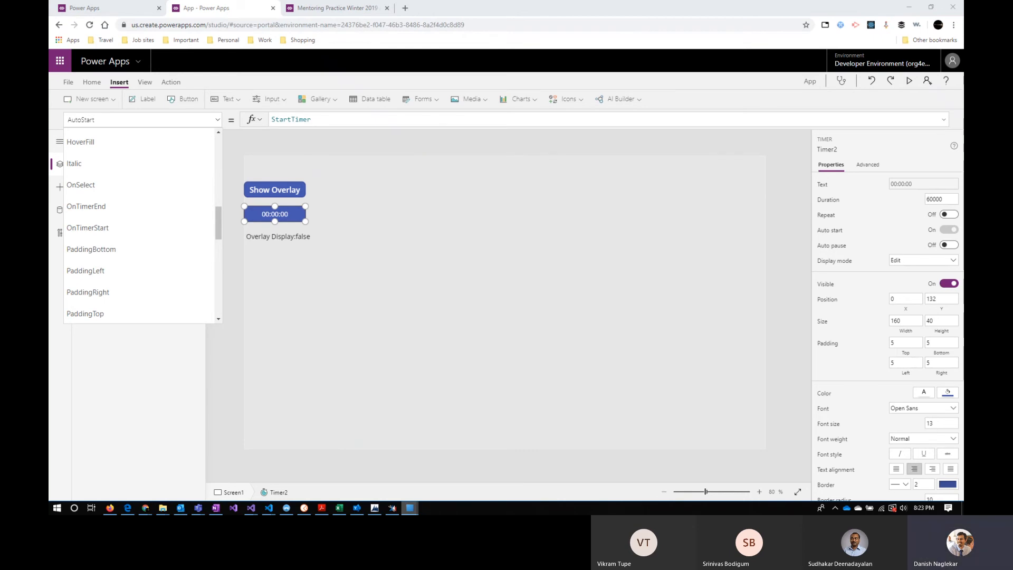
{"action": "key", "text": "Escape"}
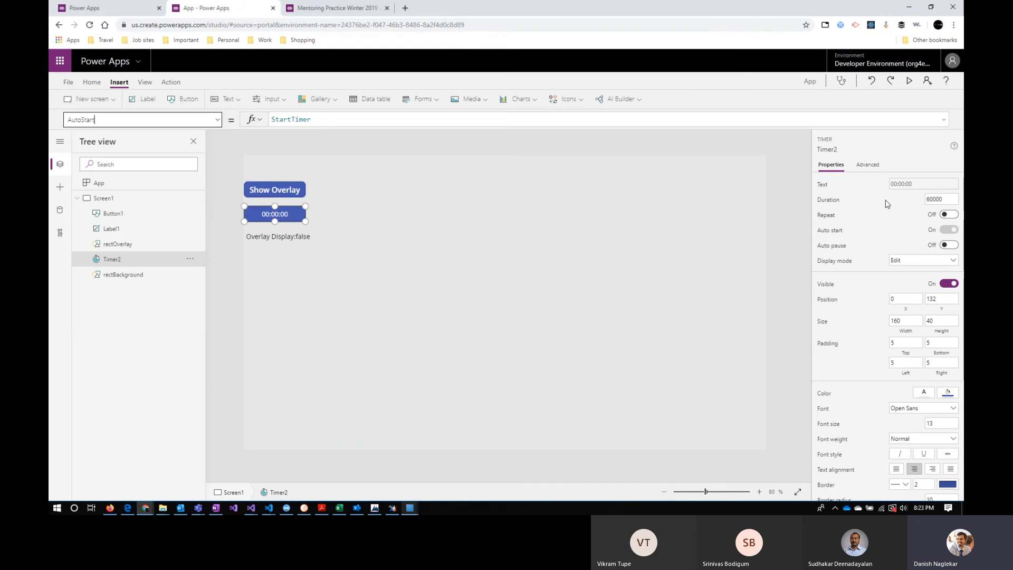
{"action": "type", "text": "200"}
{"action": "left_click", "coordinate": [941, 198]}
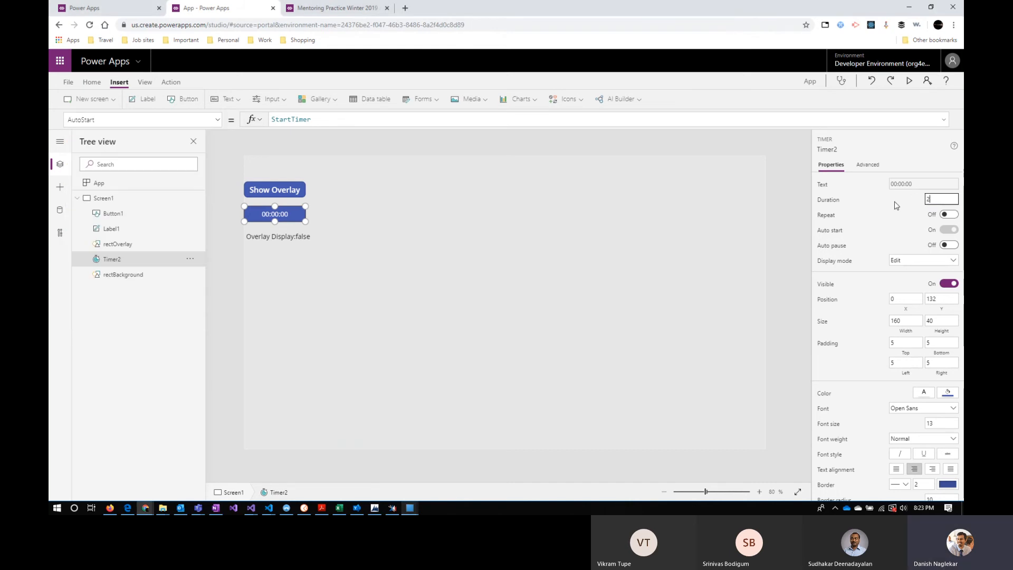
{"action": "type", "text": "2000"}
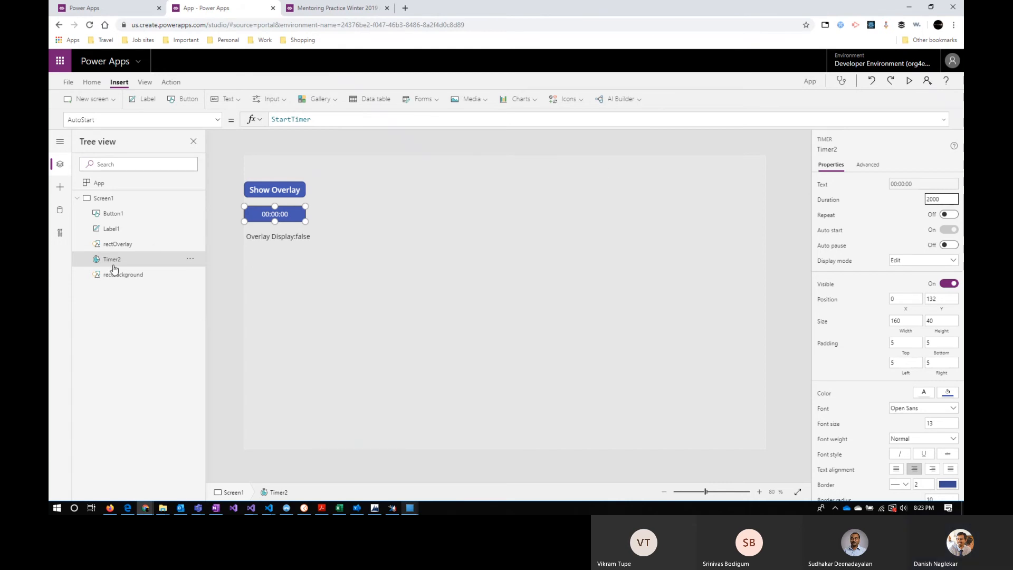
Replace the timer's OnTimerStart formula with a reference to rectOverlay.X.
{"action": "left_click", "coordinate": [118, 244]}
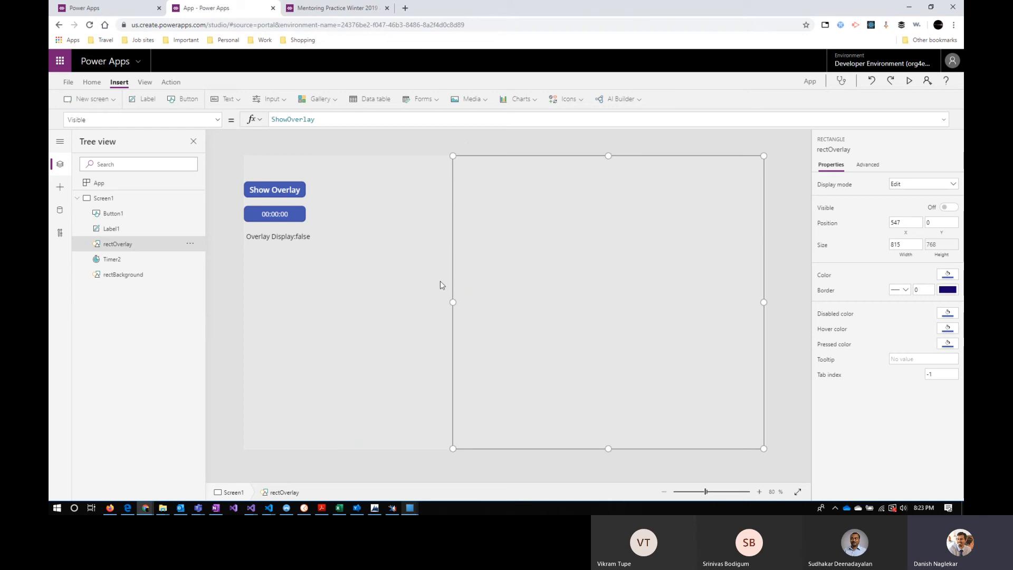
{"action": "left_click", "coordinate": [289, 197]}
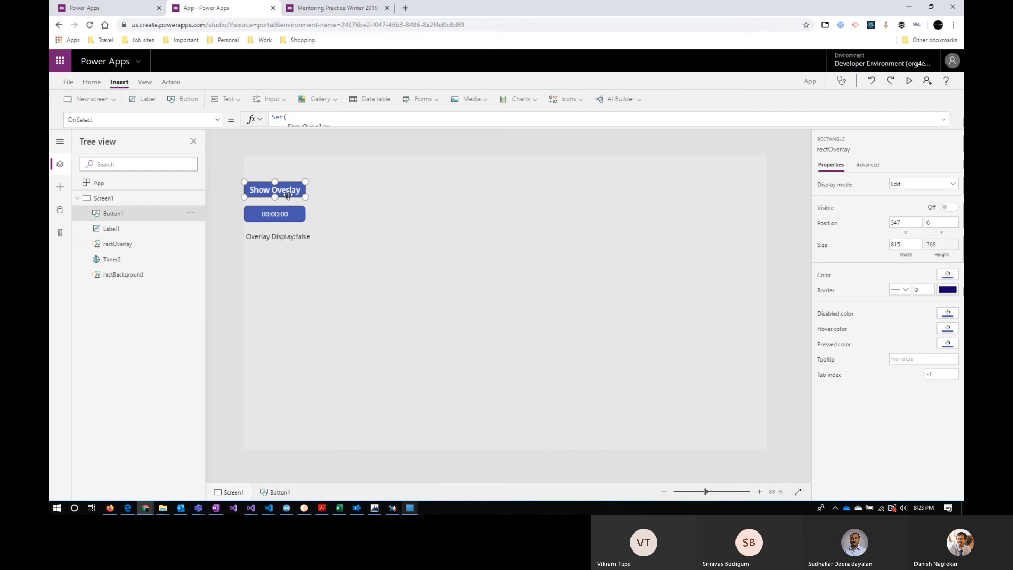
{"action": "left_click", "coordinate": [266, 214]}
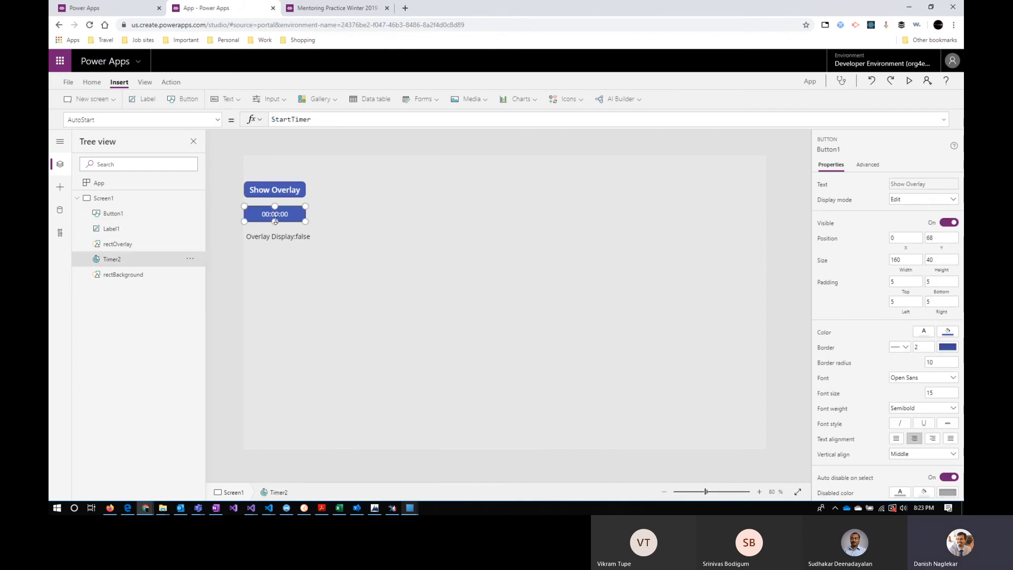
{"action": "left_click", "coordinate": [218, 122]}
{"action": "scroll", "coordinate": [184, 253], "scroll_direction": "down", "scroll_amount": 4}
{"action": "scroll", "coordinate": [184, 260], "scroll_direction": "down", "scroll_amount": 5}
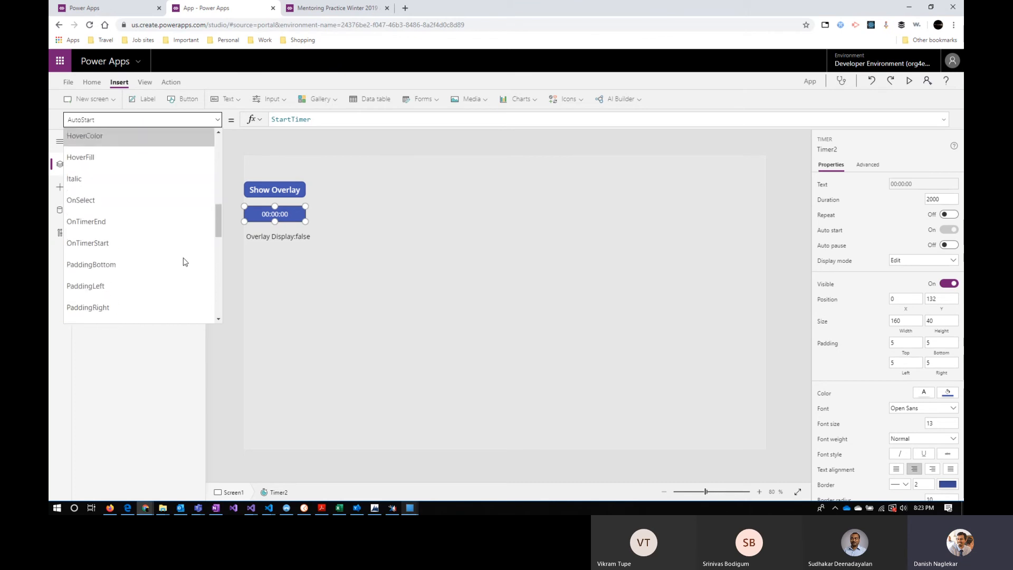
{"action": "left_click", "coordinate": [181, 241]}
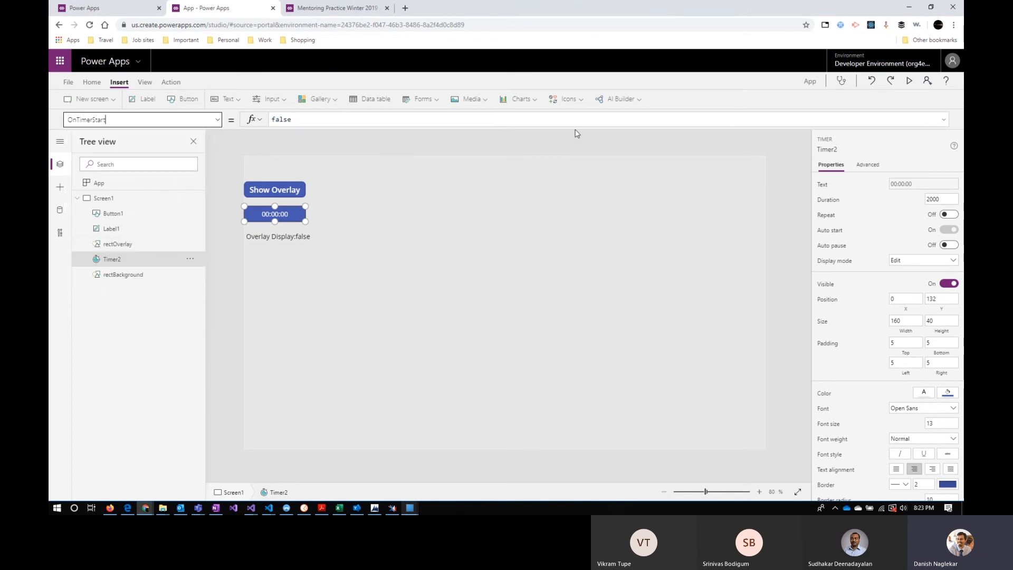
{"action": "left_click", "coordinate": [943, 120]}
{"action": "left_click_drag", "start_coordinate": [308, 119], "coordinate": [257, 123]}
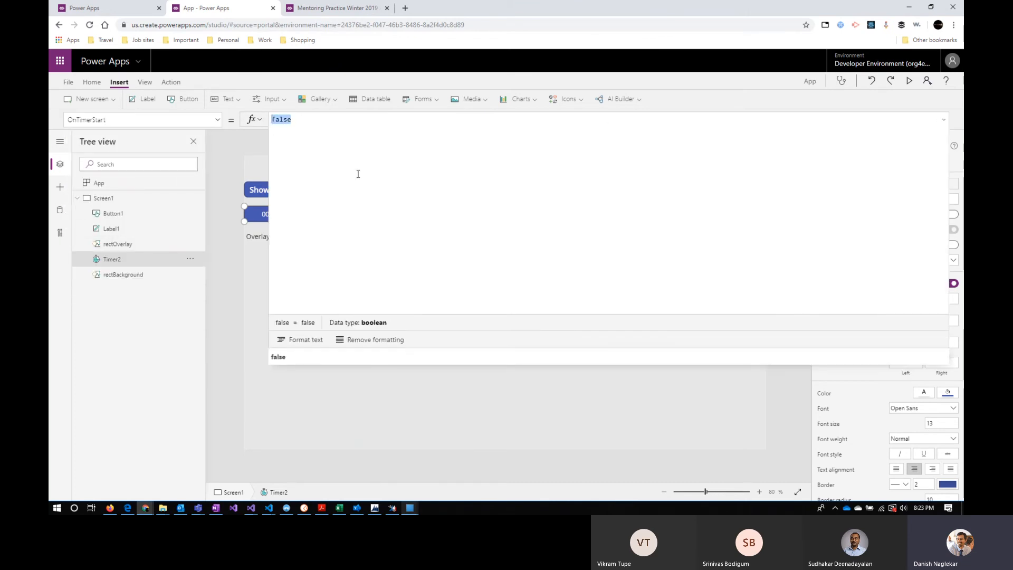
{"action": "type", "text": "rect"}
{"action": "key", "text": "Down"}
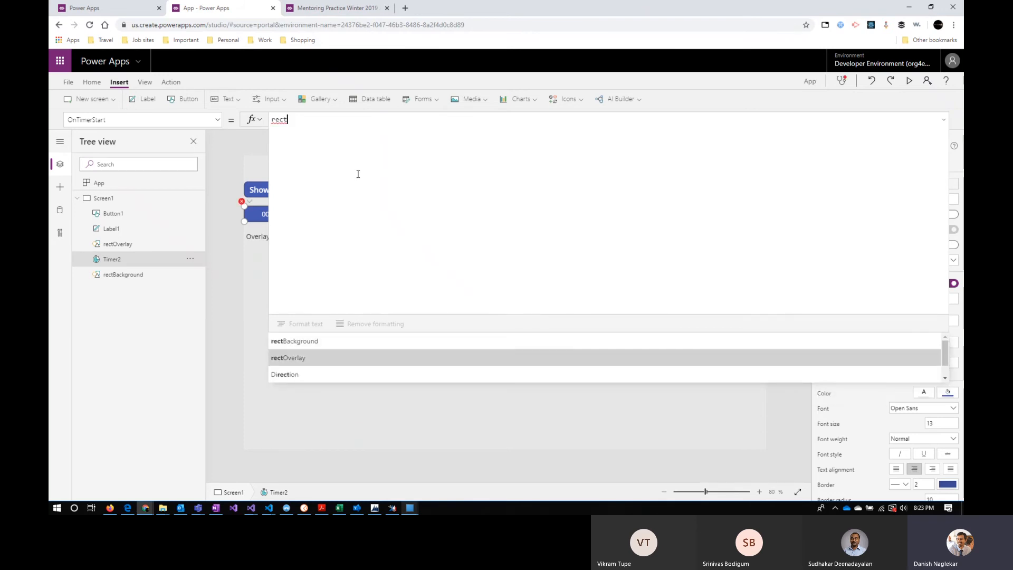
{"action": "key", "text": "Tab"}
{"action": "type", "text": ".X"}
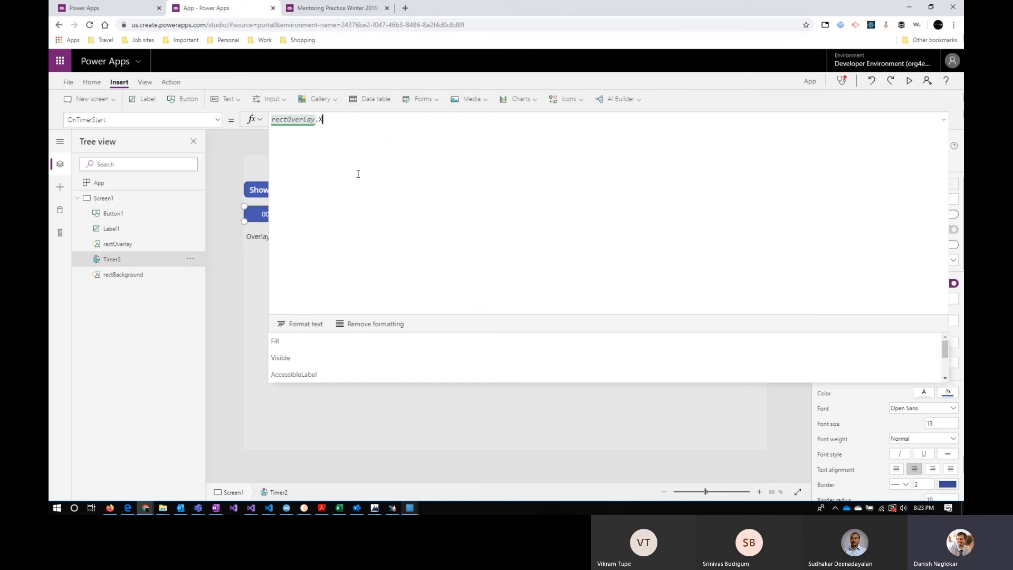
Complete the OnTimerStart formula so that rectOverlay.X = (Timer2.Value/100), with the division in parentheses.
{"action": "type", "text": " = "}
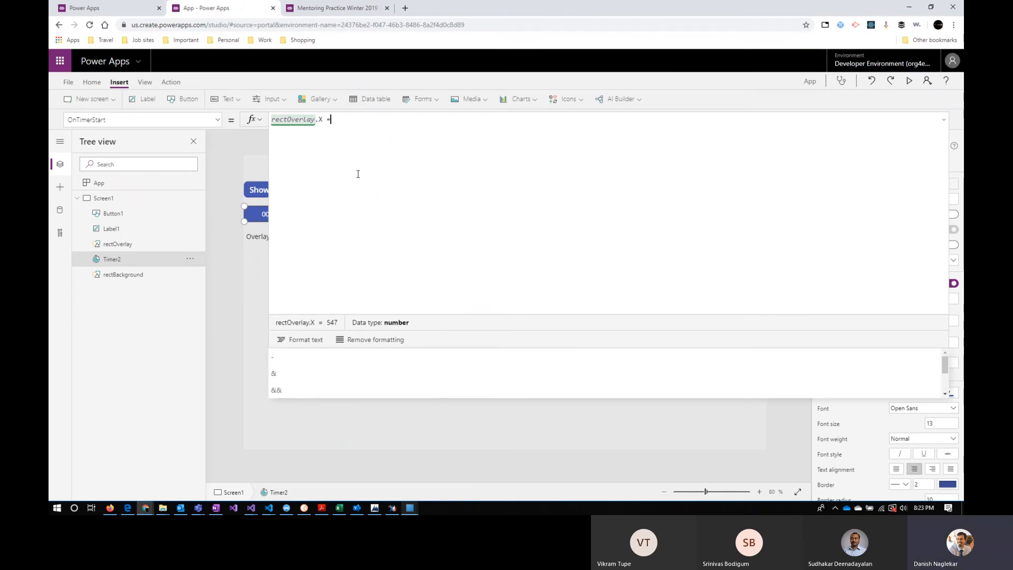
{"action": "type", "text": "timer"}
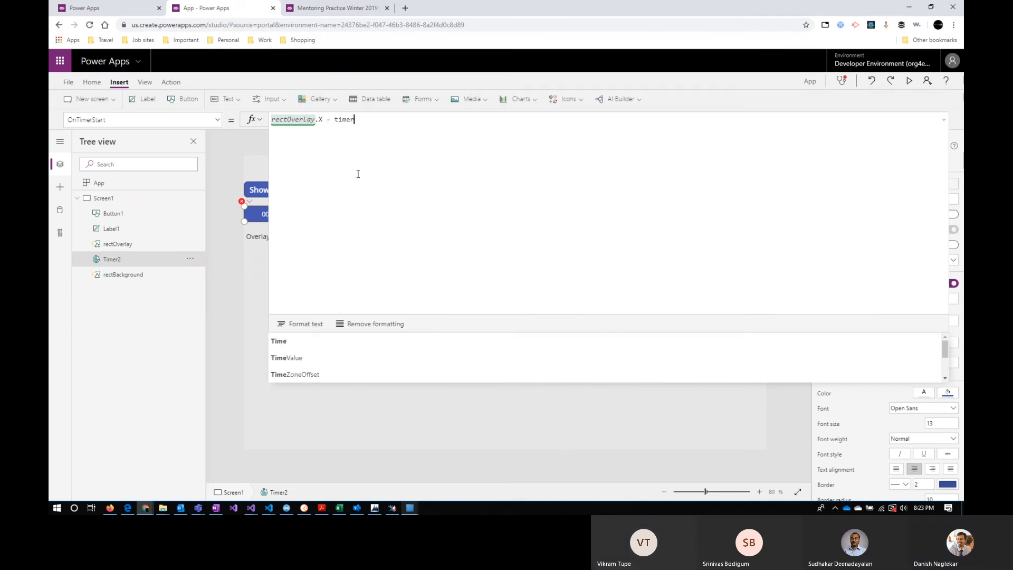
{"action": "type", "text": "2"}
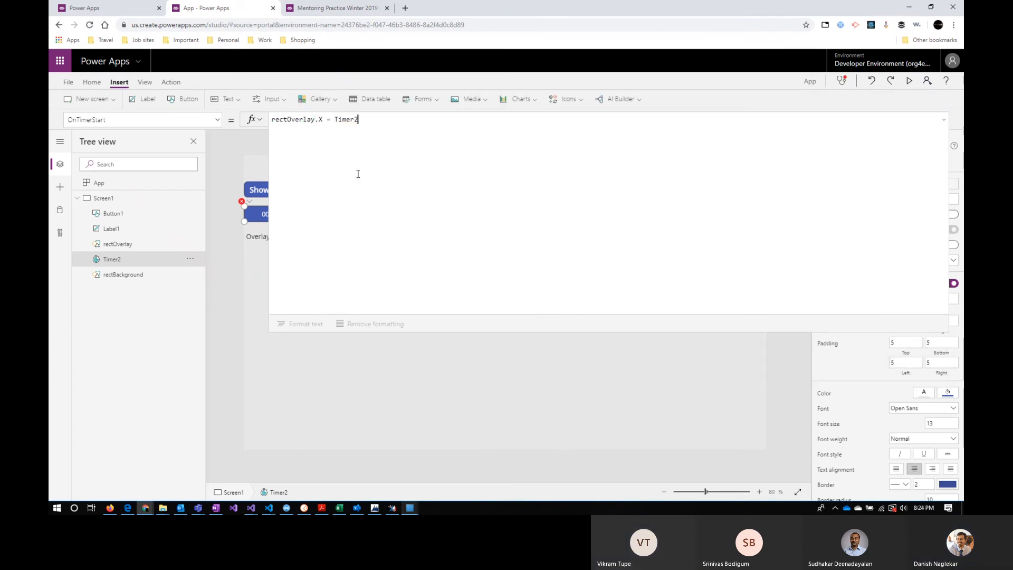
{"action": "type", "text": "."}
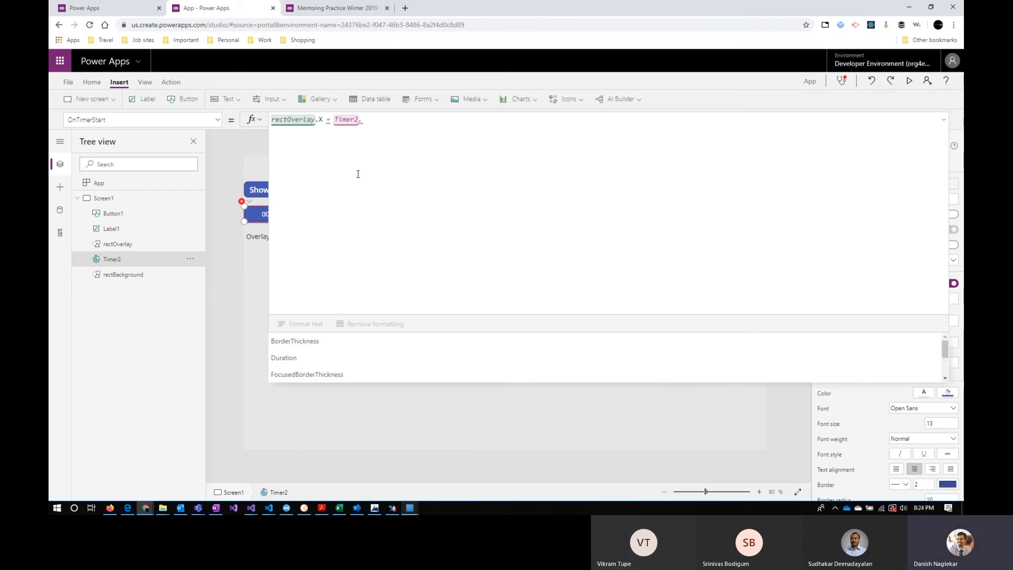
{"action": "type", "text": "value"}
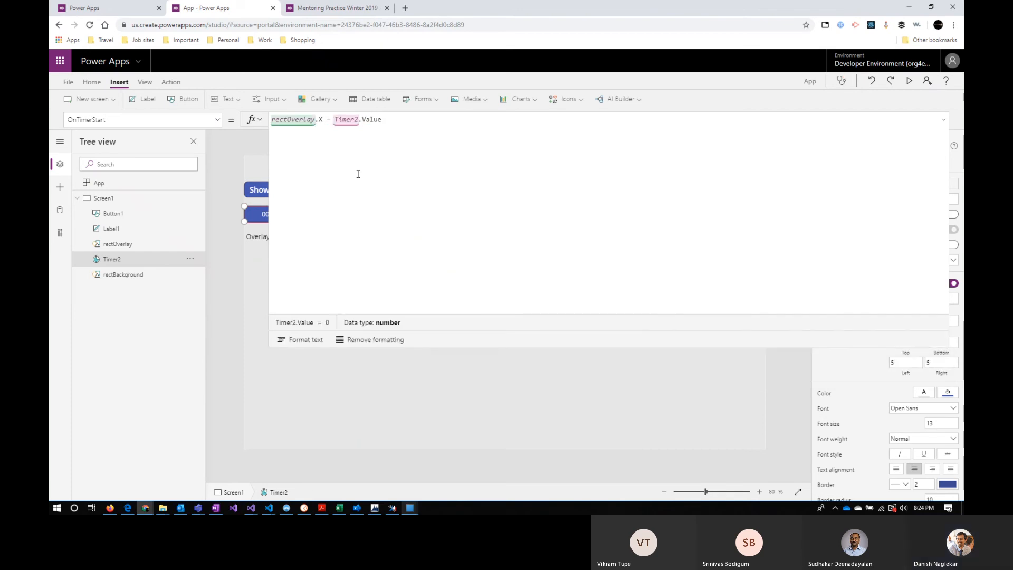
{"action": "type", "text": "/100"}
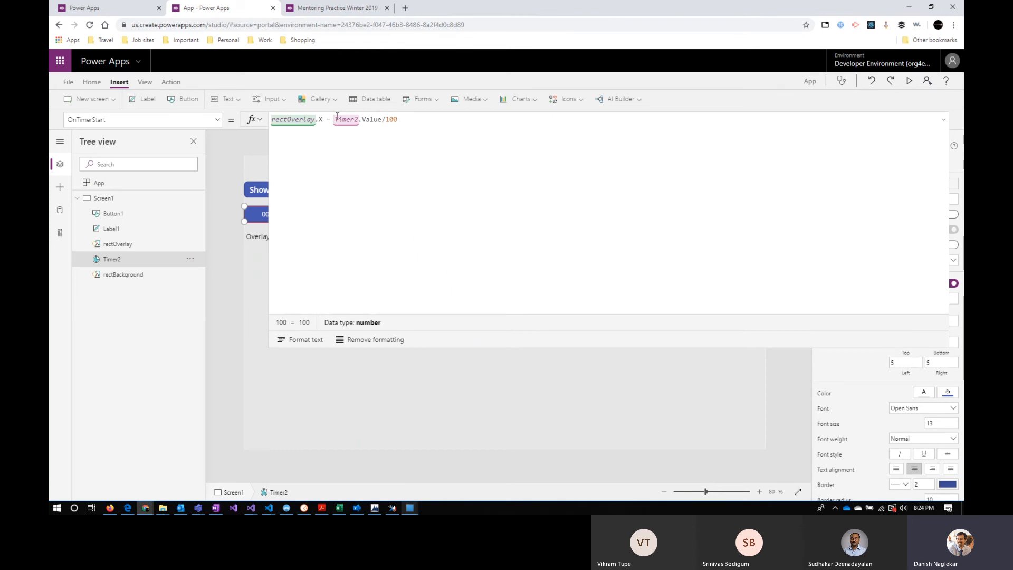
{"action": "left_click", "coordinate": [336, 119]}
{"action": "type", "text": "("}
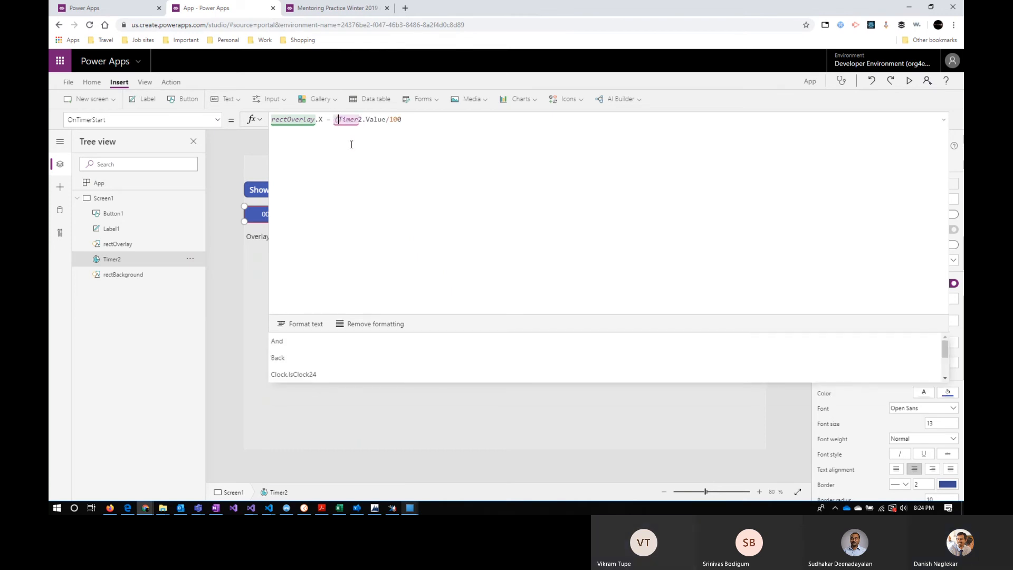
{"action": "type", "text": ")"}
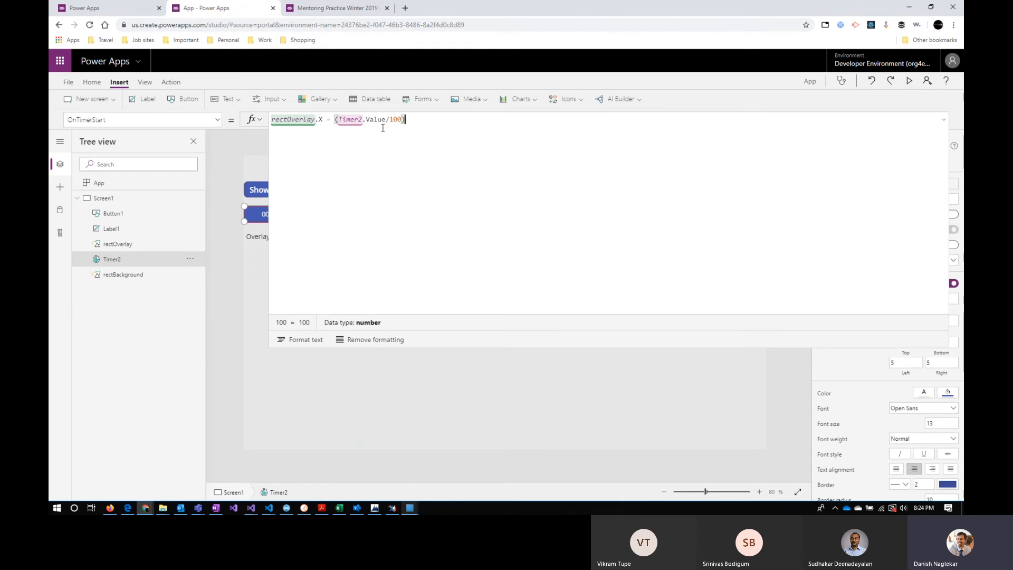
{"action": "left_click", "coordinate": [943, 119]}
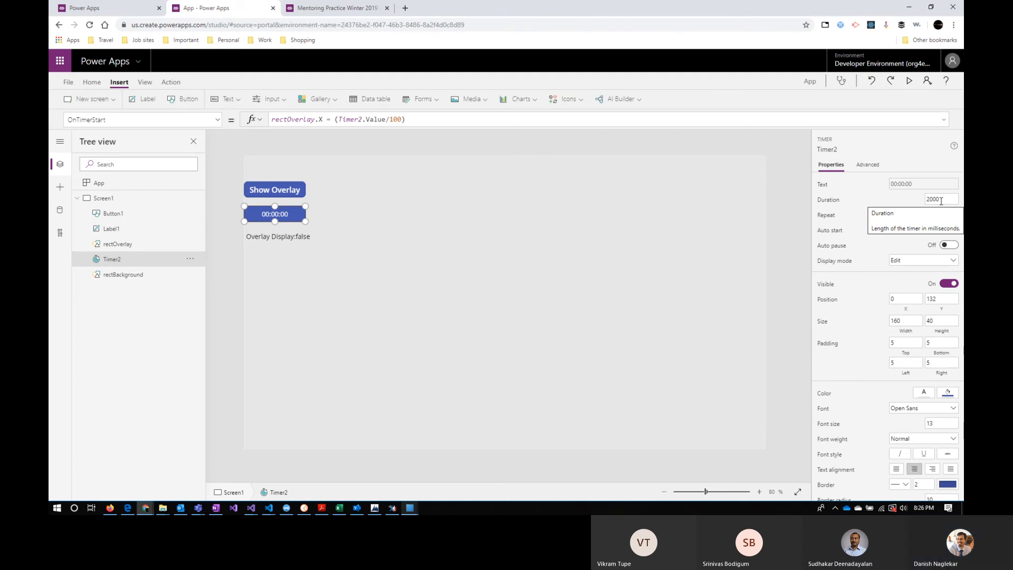
Preview the app, toggle the overlay repeatedly with the button to check how it appears, and close the preview.
{"action": "left_click", "coordinate": [909, 82]}
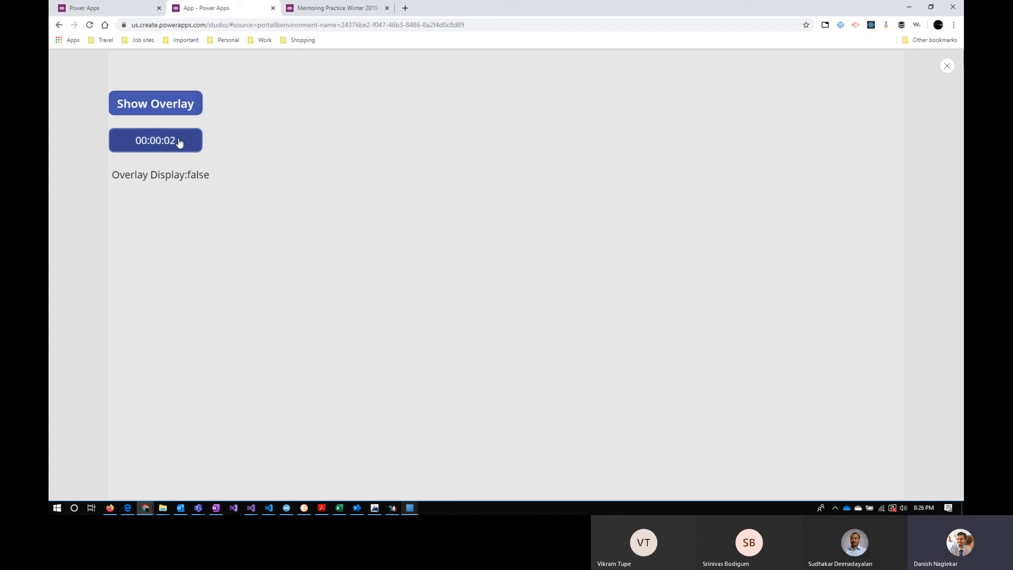
{"action": "left_click", "coordinate": [164, 107]}
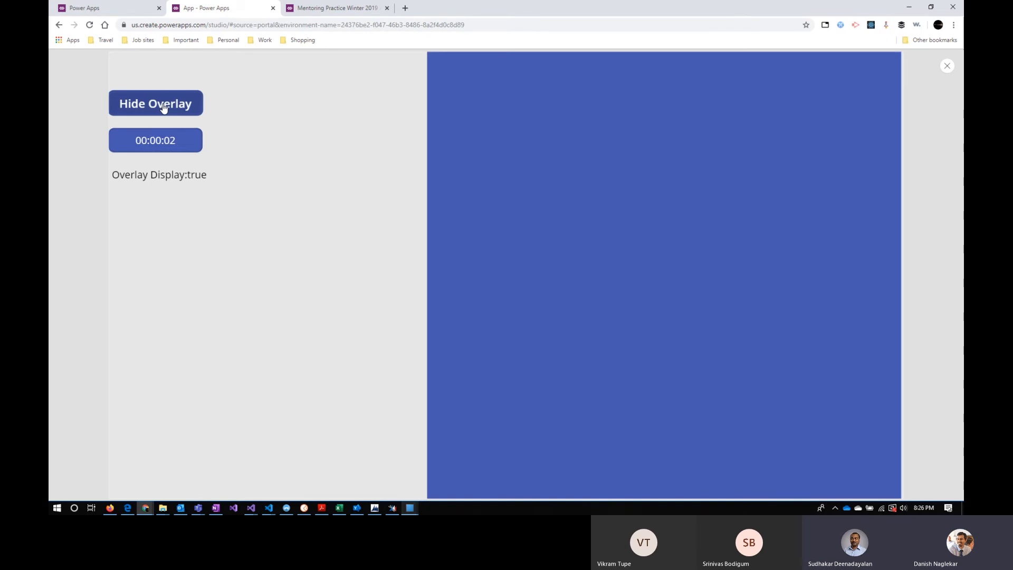
{"action": "left_click", "coordinate": [163, 106]}
{"action": "left_click", "coordinate": [163, 106]}
{"action": "left_click", "coordinate": [163, 106]}
{"action": "left_click", "coordinate": [163, 106]}
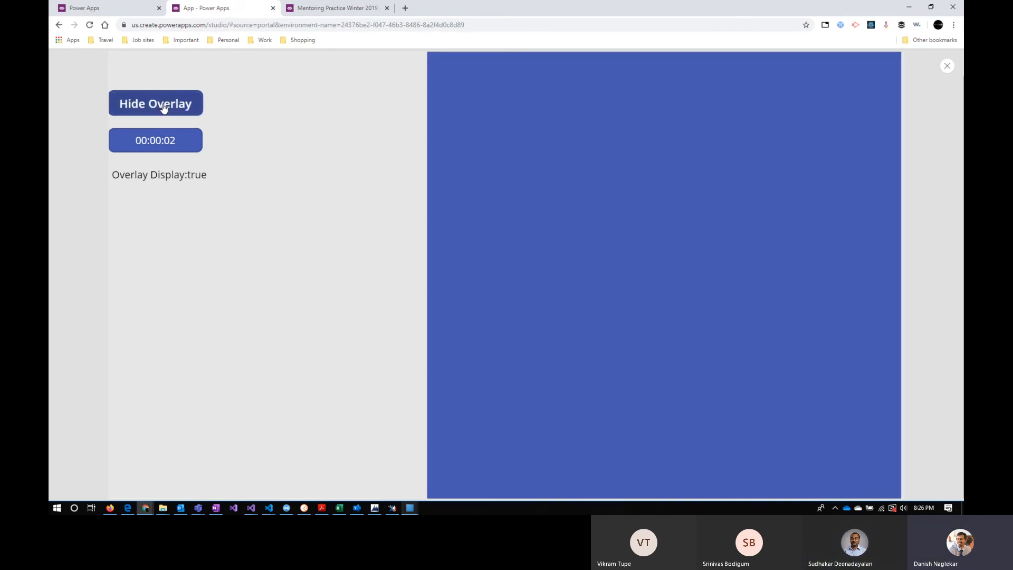
{"action": "left_click", "coordinate": [946, 65]}
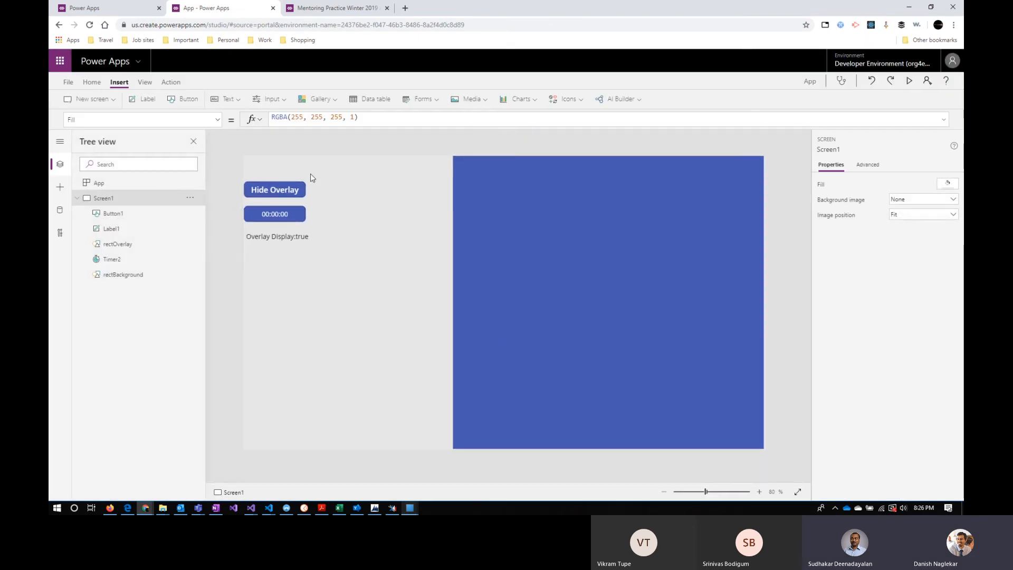
In the overlay button's OnSelect formula, move the Set block for StartTimer above the Set block for ShowOverlay.
{"action": "left_click", "coordinate": [278, 191]}
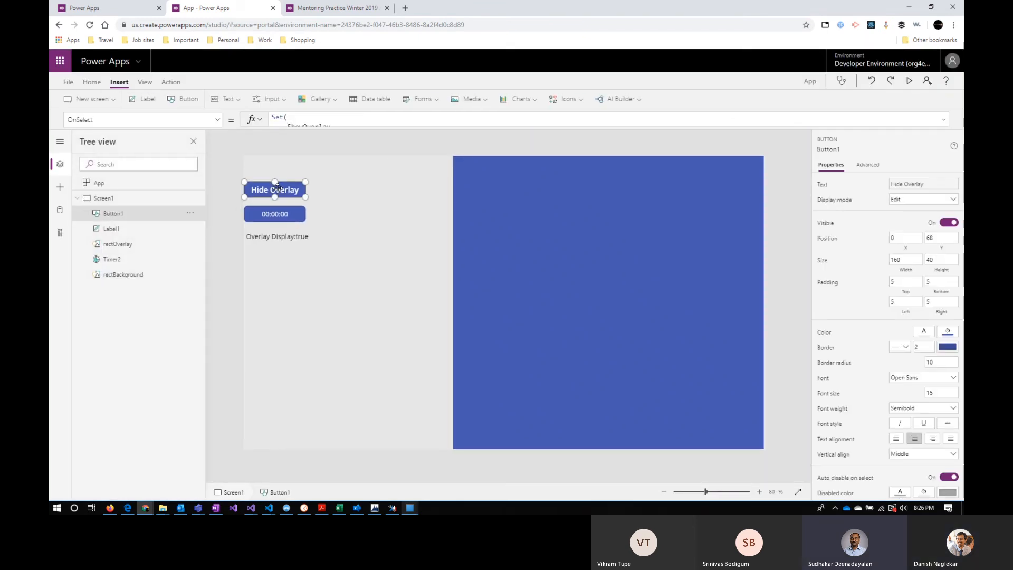
{"action": "left_click", "coordinate": [943, 119]}
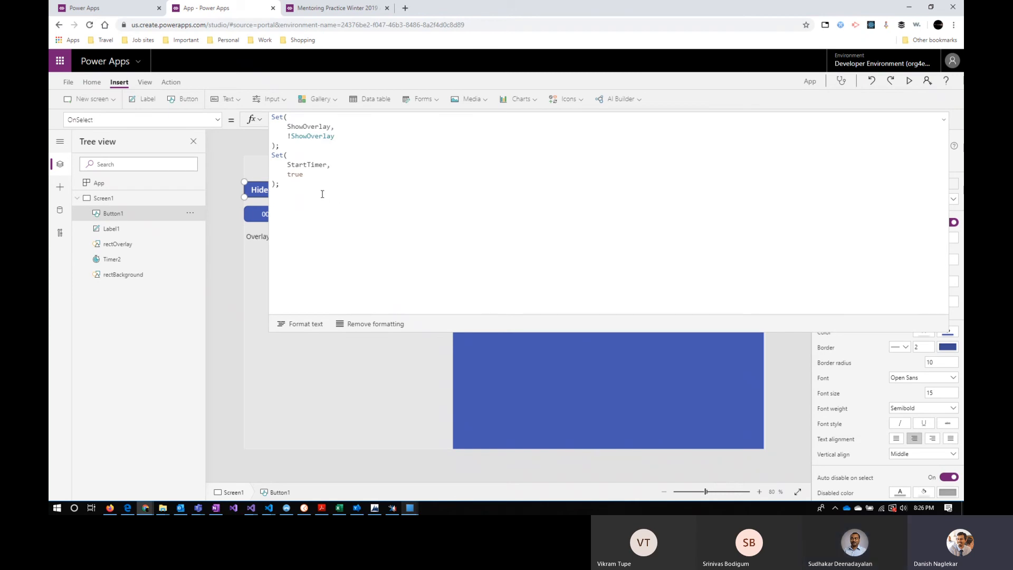
{"action": "left_click_drag", "start_coordinate": [272, 154], "coordinate": [318, 196]}
{"action": "key", "text": "ctrl+c"}
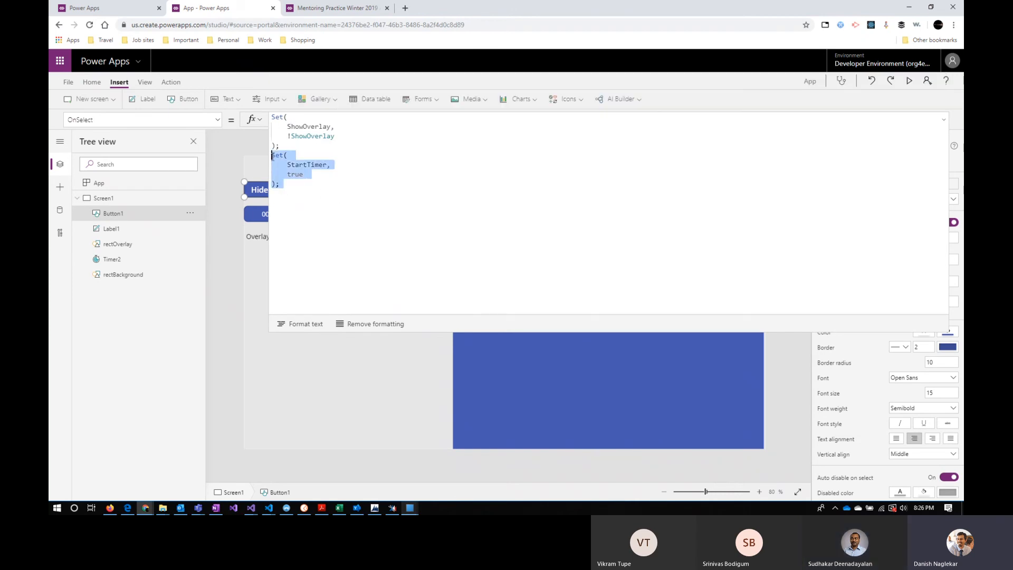
{"action": "key", "text": "BackSpace"}
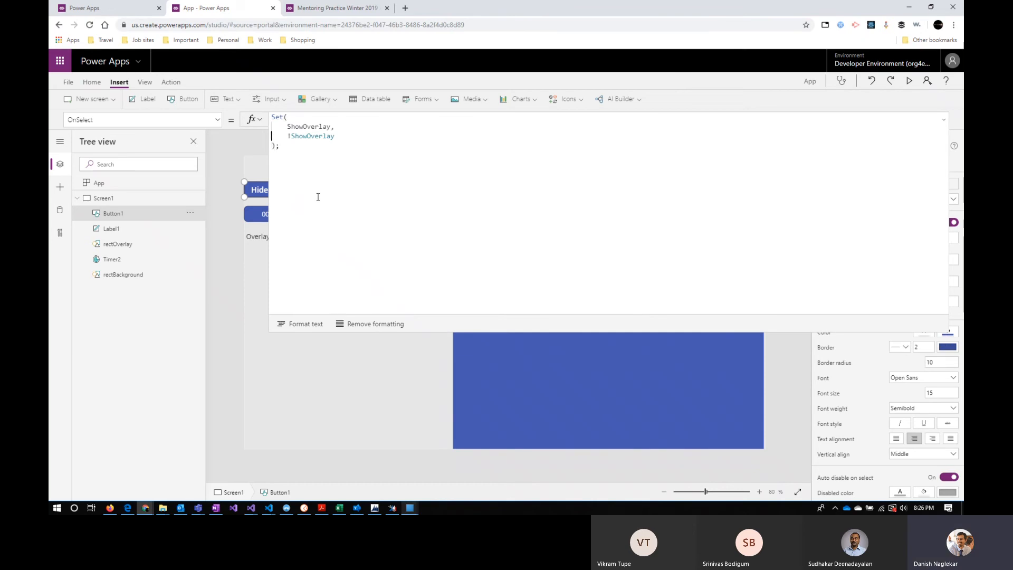
{"action": "key", "text": "Return"}
{"action": "key", "text": "Up"}
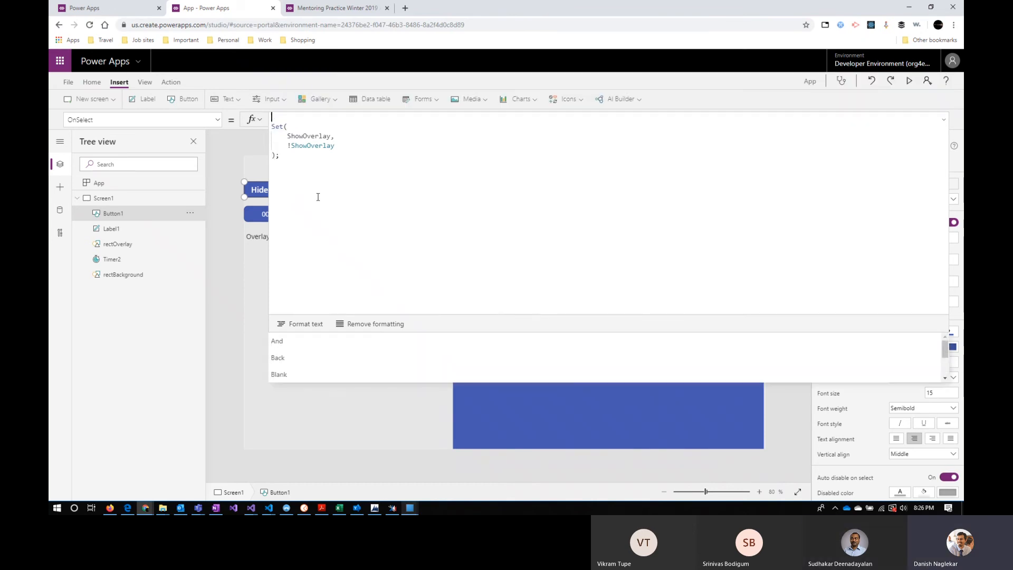
{"action": "key", "text": "ctrl+v"}
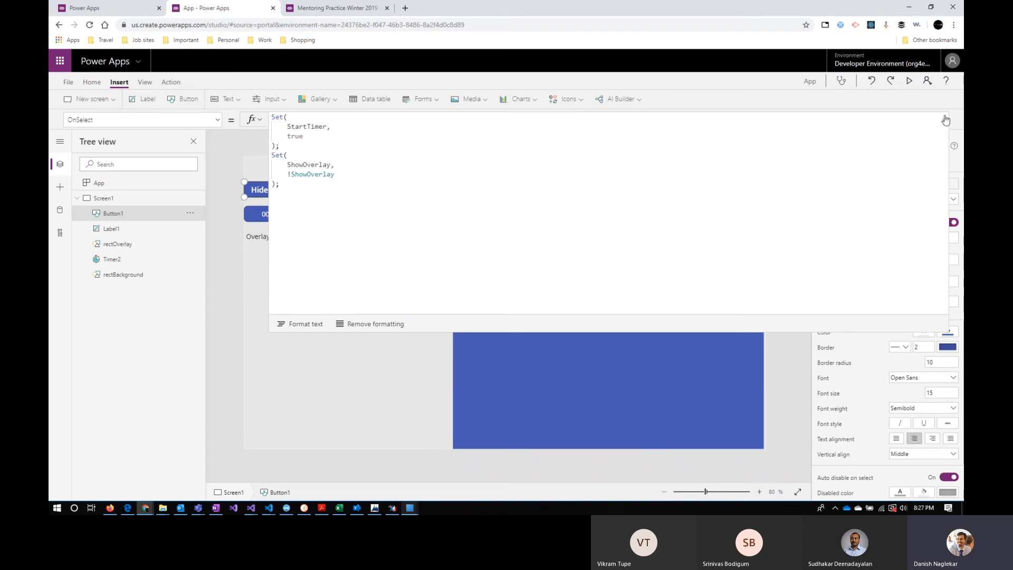
Replace the overlay rectangle's X value with the beginning of a conditional formula, If(ShowOverlay, (.
{"action": "left_click", "coordinate": [563, 277]}
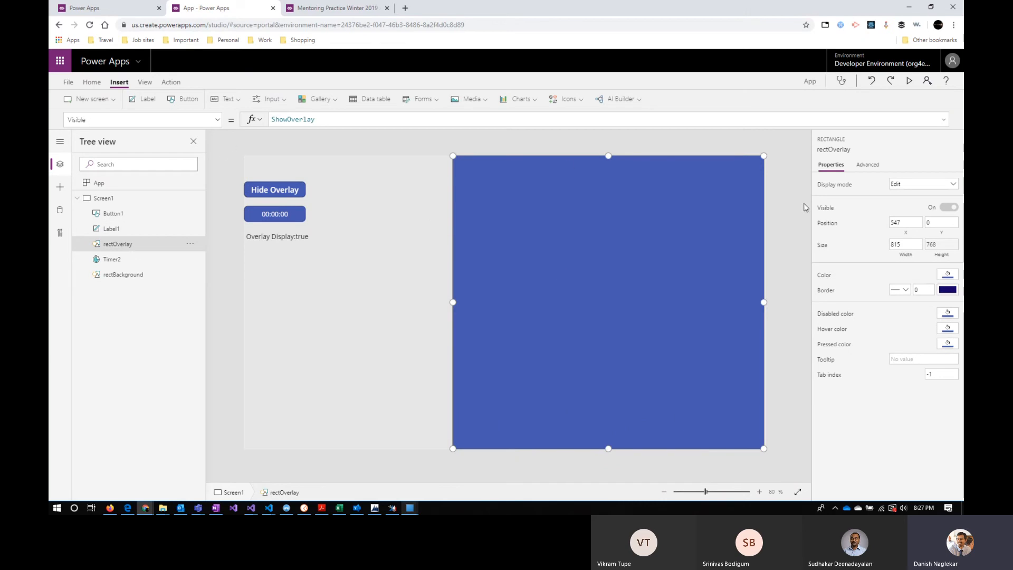
{"action": "left_click", "coordinate": [903, 224]}
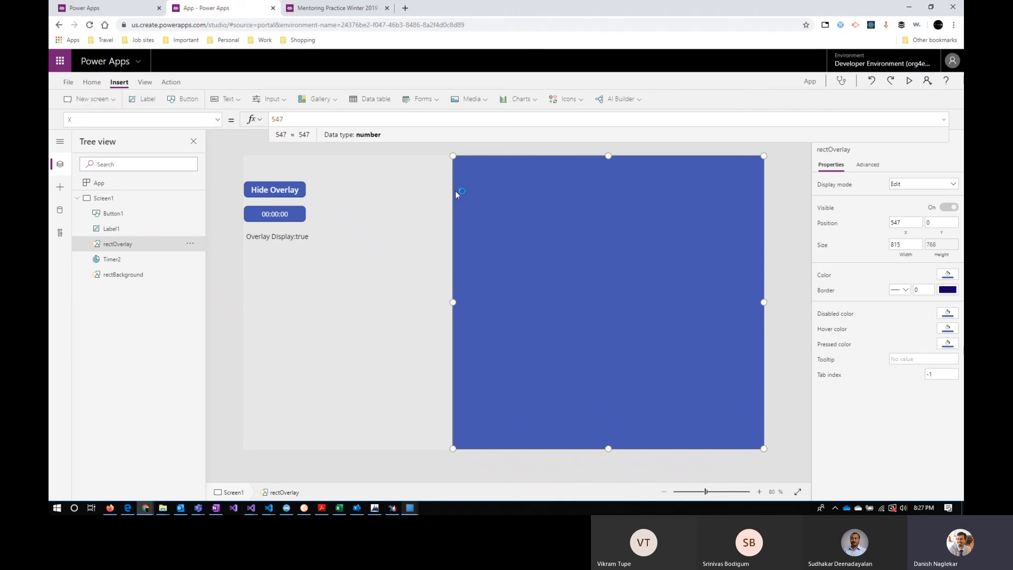
{"action": "left_click_drag", "start_coordinate": [287, 119], "coordinate": [268, 121]}
{"action": "left_click", "coordinate": [943, 120]}
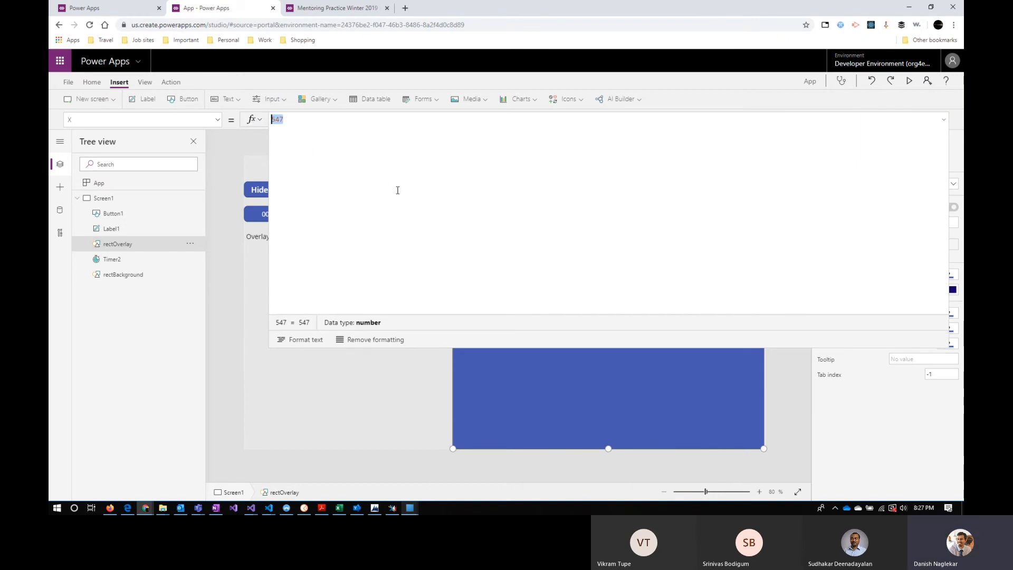
{"action": "type", "text": "If("}
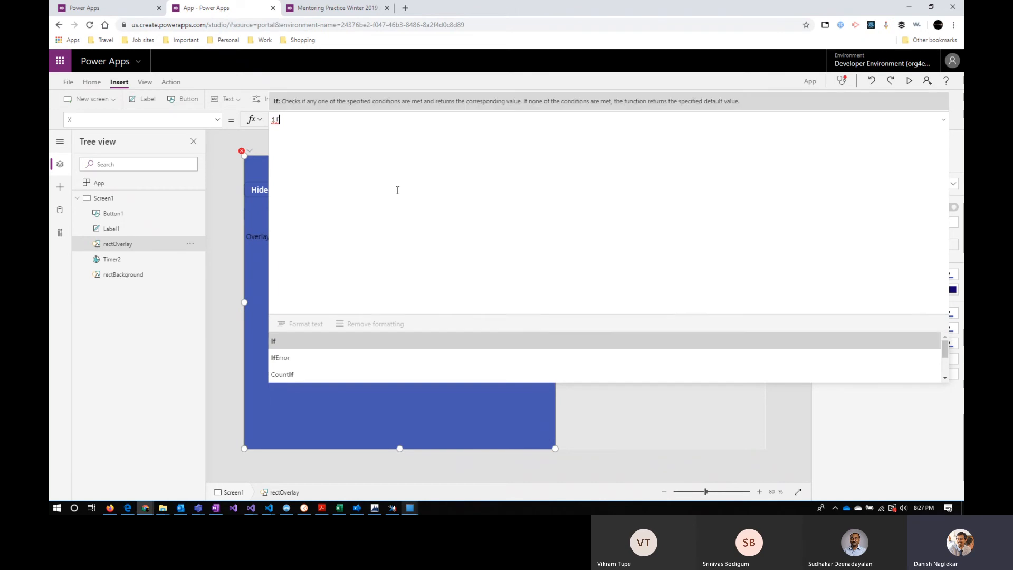
{"action": "type", "text": "ShowOverlay"}
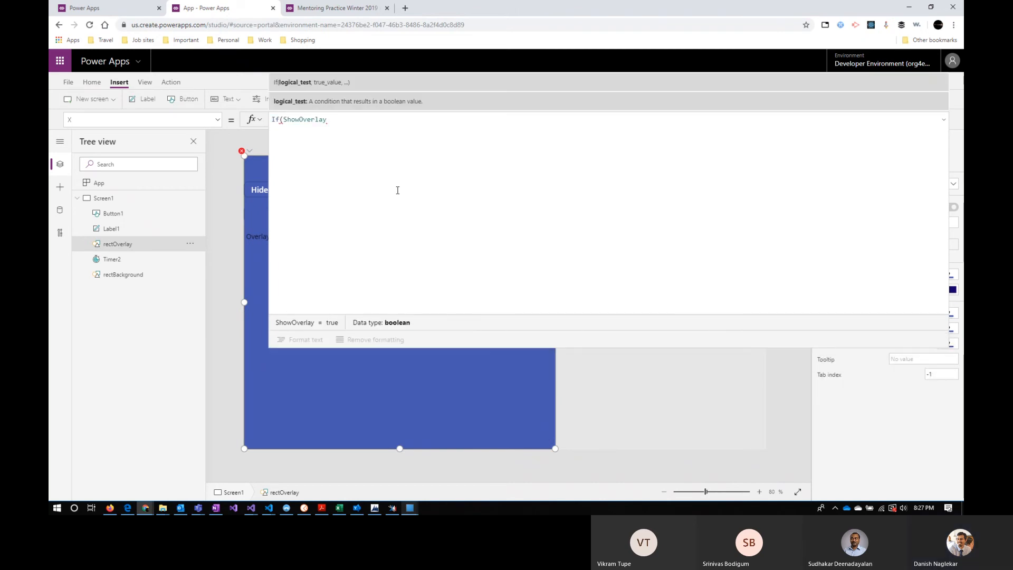
{"action": "type", "text": ", ("}
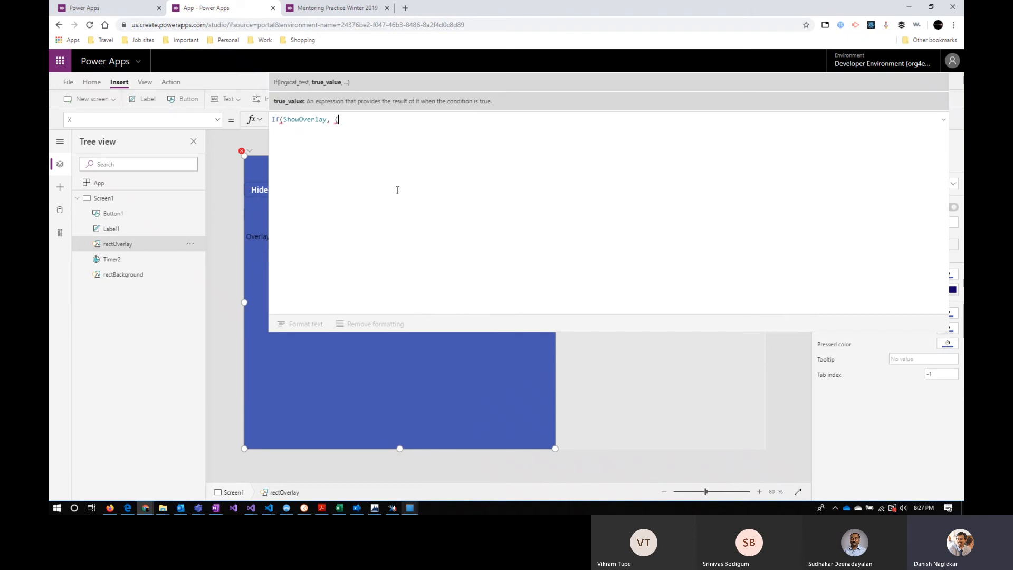
Look up the app's screen size in the screen size and orientation settings and return to the formula.
{"action": "left_click", "coordinate": [68, 82]}
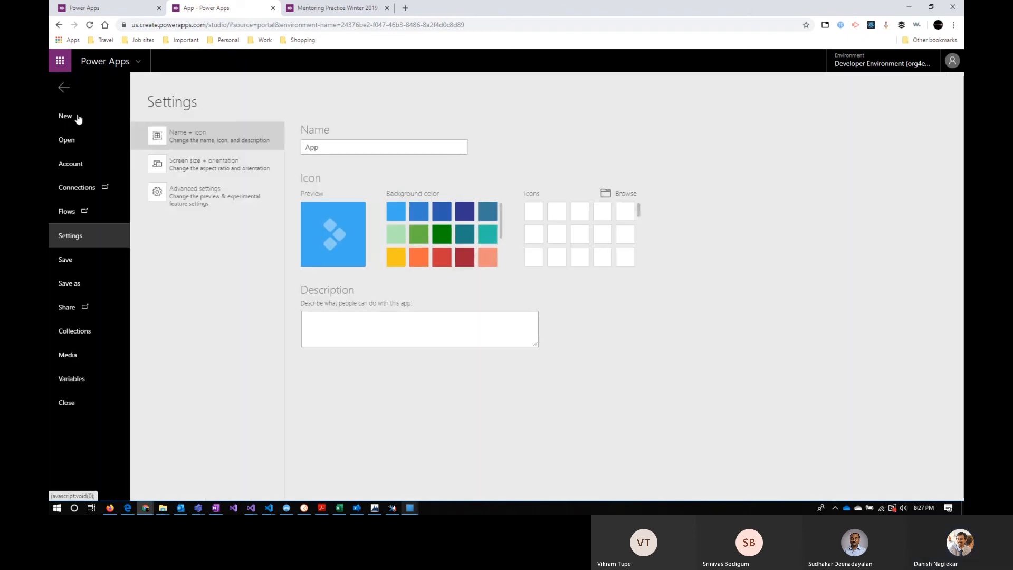
{"action": "left_click", "coordinate": [200, 166]}
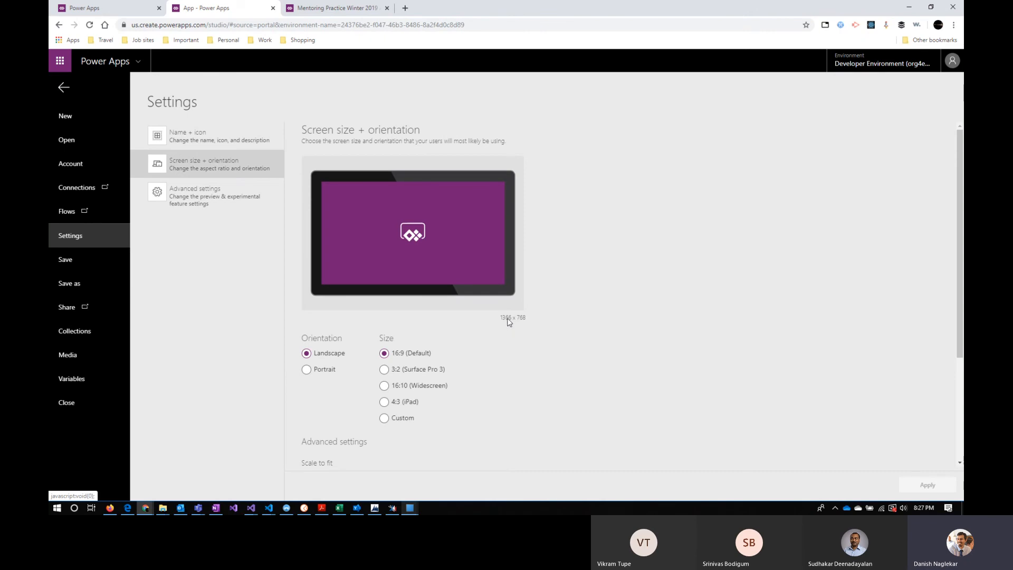
{"action": "left_click", "coordinate": [64, 88]}
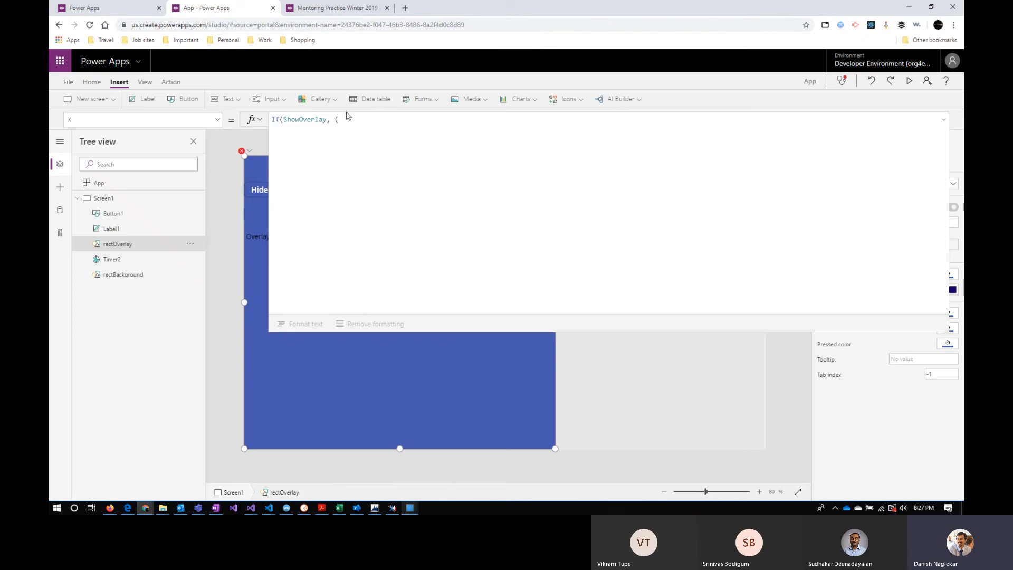
Continue the overlay rectangle's X formula after the opening parenthesis with (1366) - rectOverlay.Width.
{"action": "left_click", "coordinate": [368, 119]}
{"action": "type", "text": "13"}
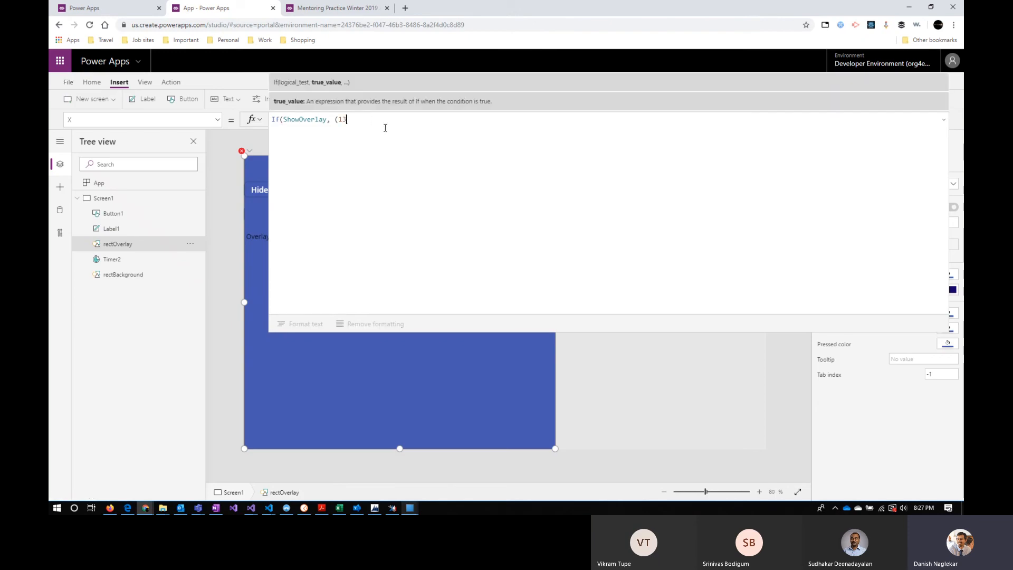
{"action": "type", "text": "66"}
{"action": "type", "text": "("}
{"action": "key", "text": "End"}
{"action": "type", "text": ") - rectove"}
{"action": "key", "text": "Tab"}
{"action": "type", "text": ".wid"}
{"action": "key", "text": "Tab"}
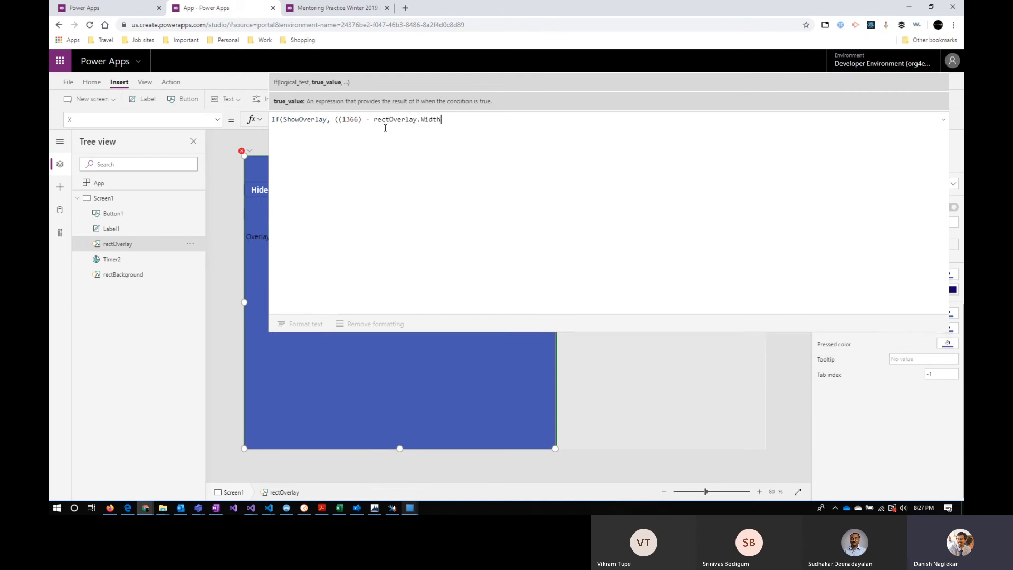
Wrap the rectOverlay.Width term in parentheses and multiply it inside them by (Timer2.Value/Timer2.Duration).
{"action": "left_click", "coordinate": [385, 126]}
{"action": "key", "text": "ctrl+Left"}
{"action": "type", "text": "("}
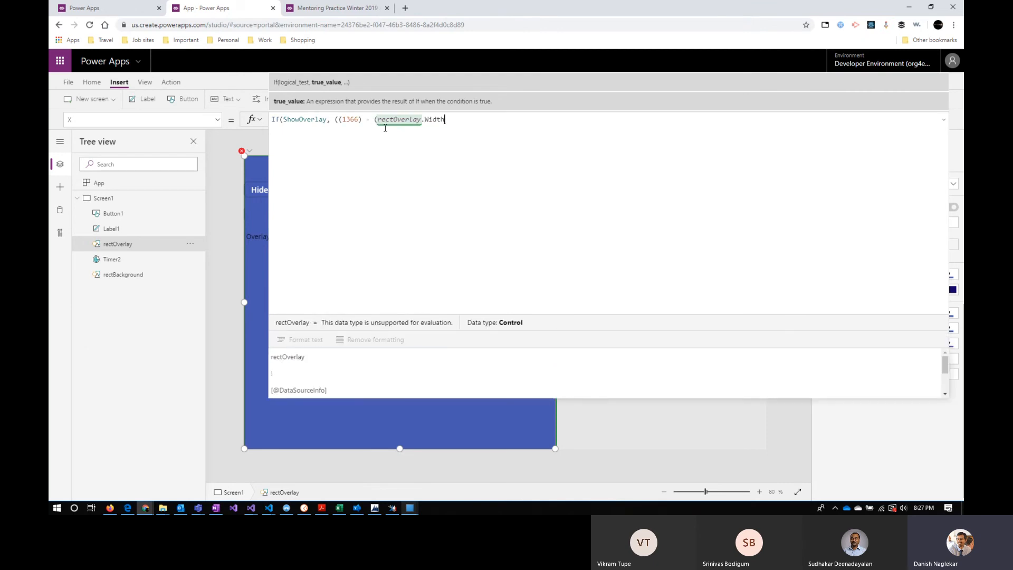
{"action": "key", "text": "End"}
{"action": "type", "text": ")"}
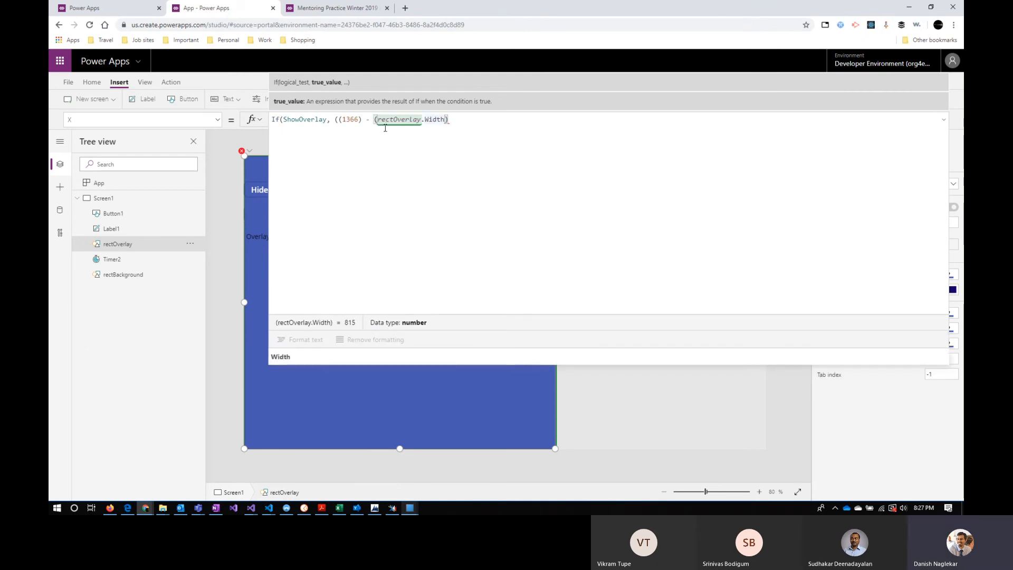
{"action": "type", "text": " *"}
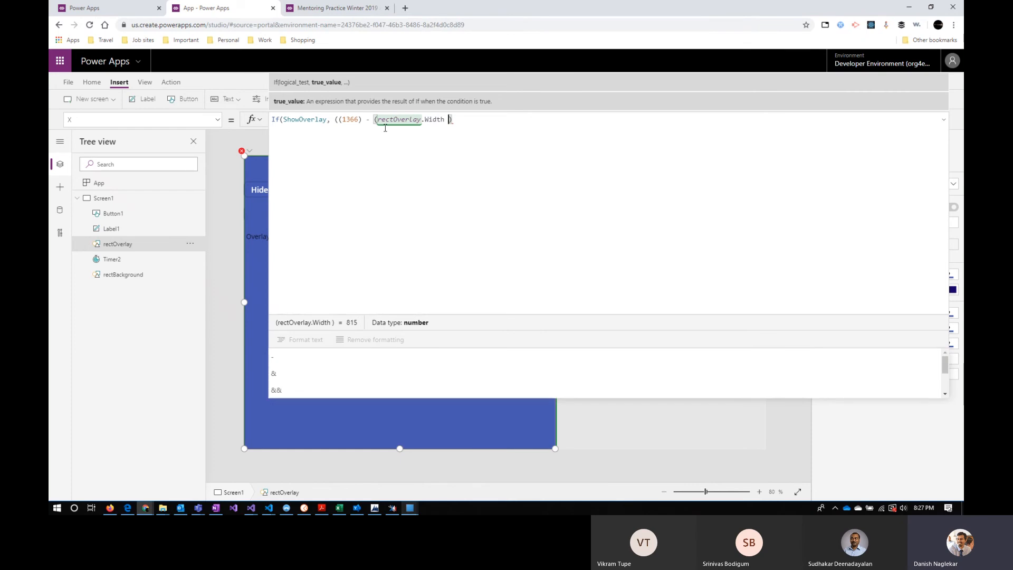
{"action": "type", "text": "(time"}
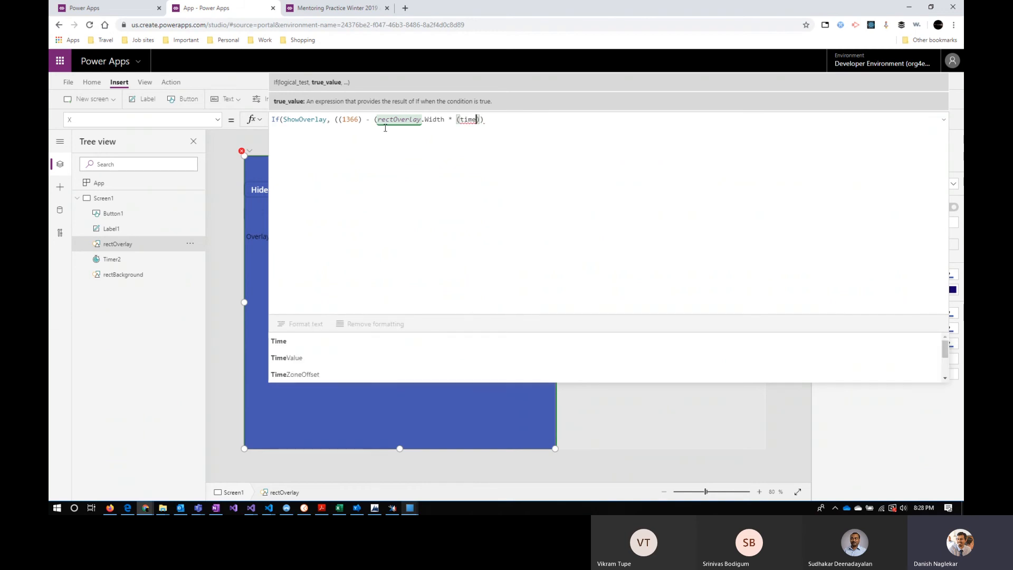
{"action": "type", "text": "r2"}
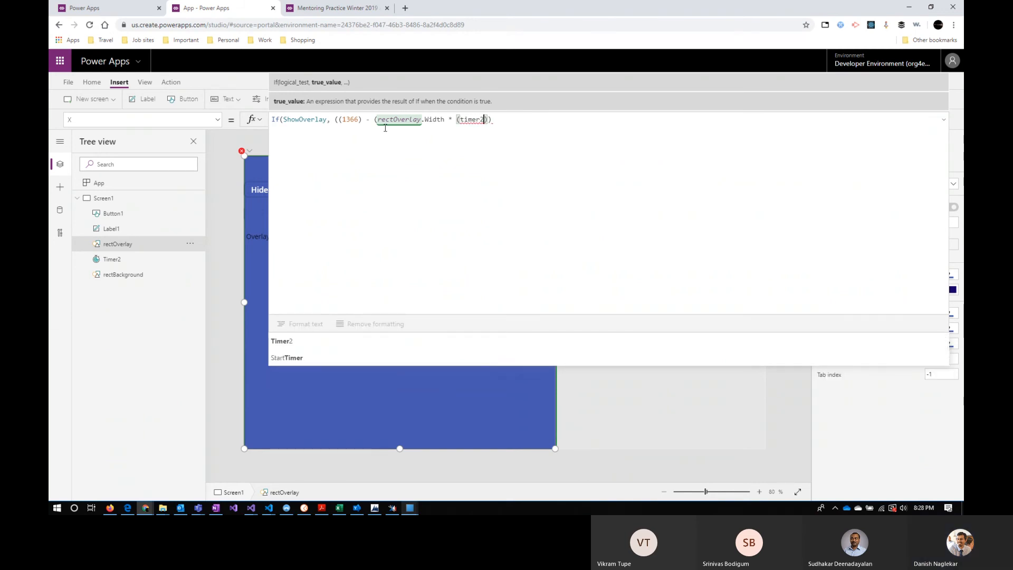
{"action": "type", "text": ".Value"}
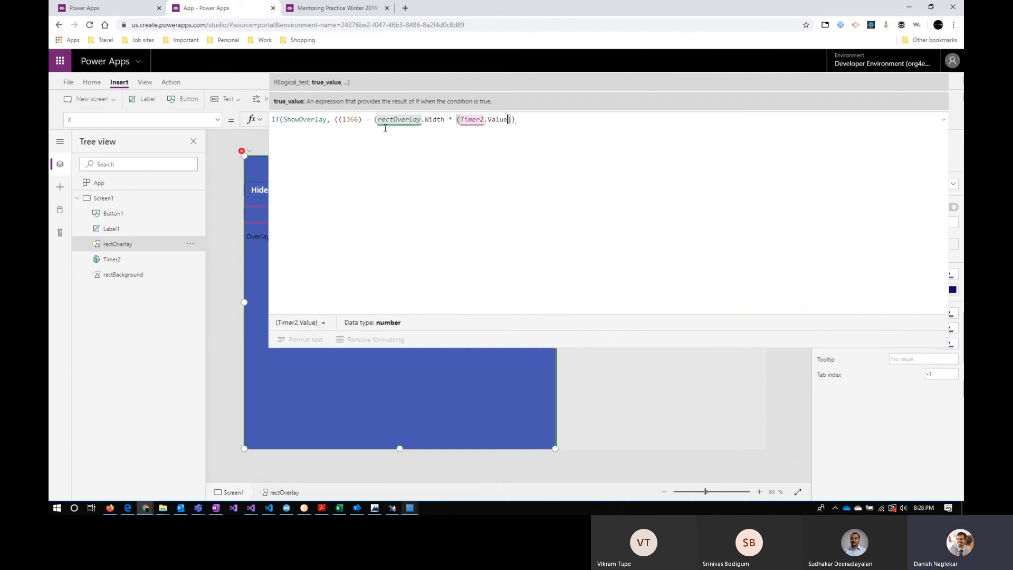
{"action": "type", "text": "/timer"}
{"action": "key", "text": "Tab"}
{"action": "type", "text": ".du"}
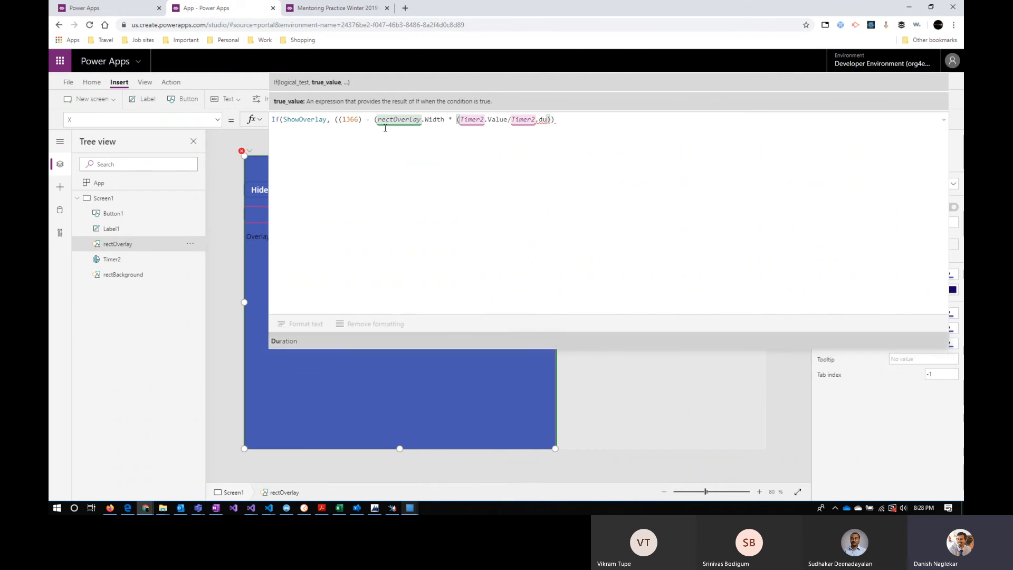
{"action": "key", "text": "Tab"}
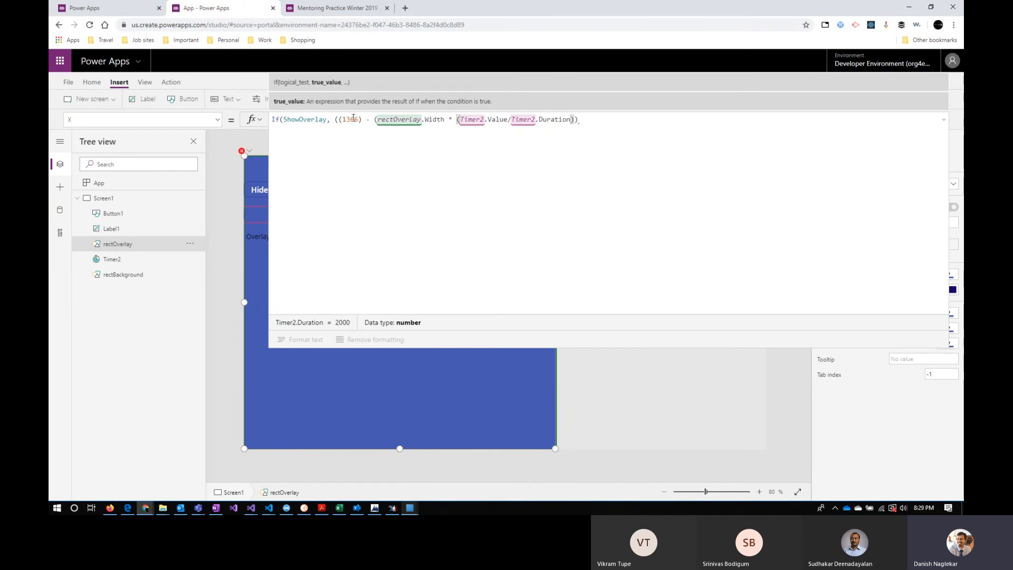
Close the true value's parentheses and begin the else value with (rectOverlay.Width * and a reference to Timer2.
{"action": "left_click", "coordinate": [597, 120]}
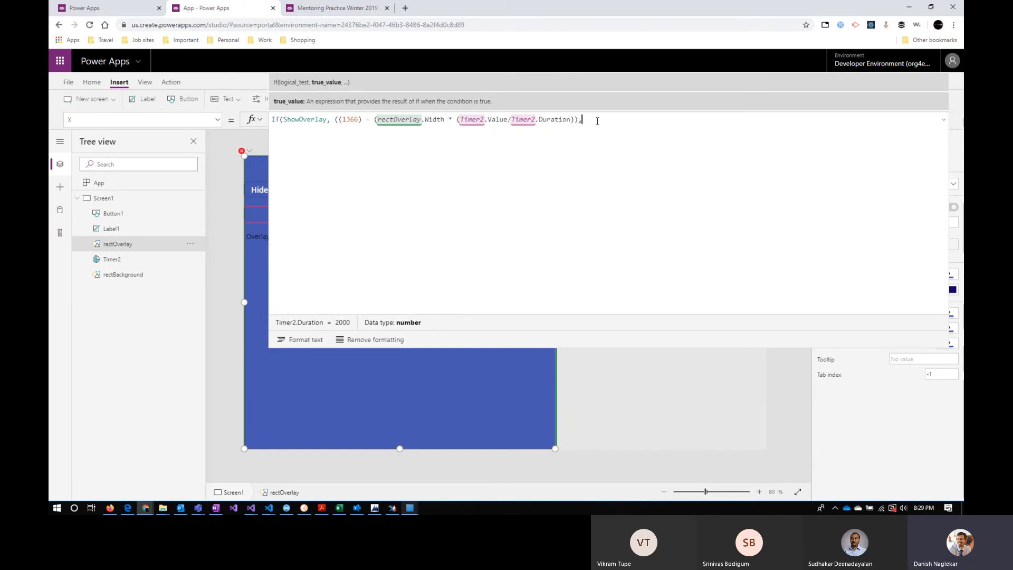
{"action": "type", "text": ")), "}
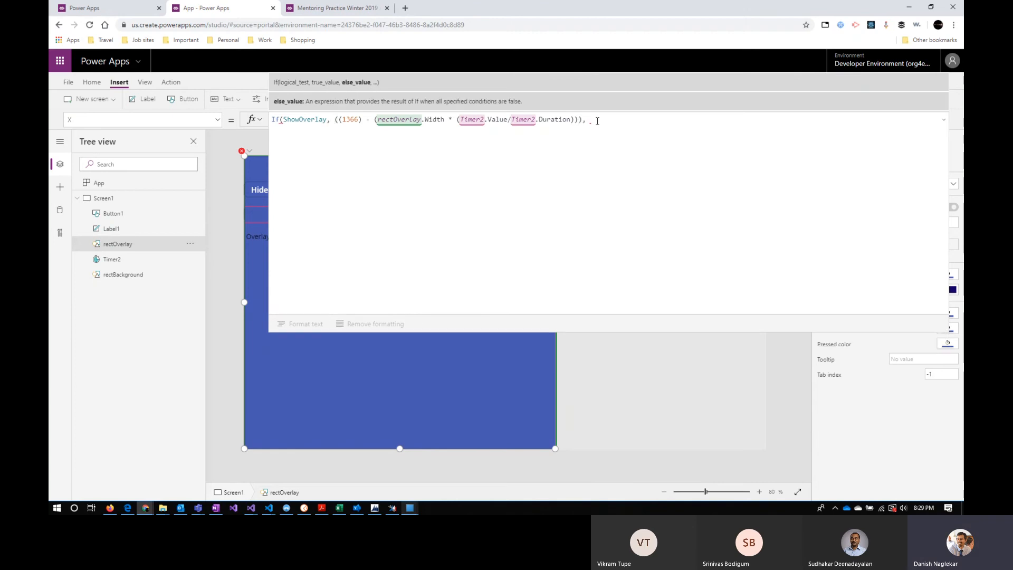
{"action": "type", "text": "(rectOverlay"}
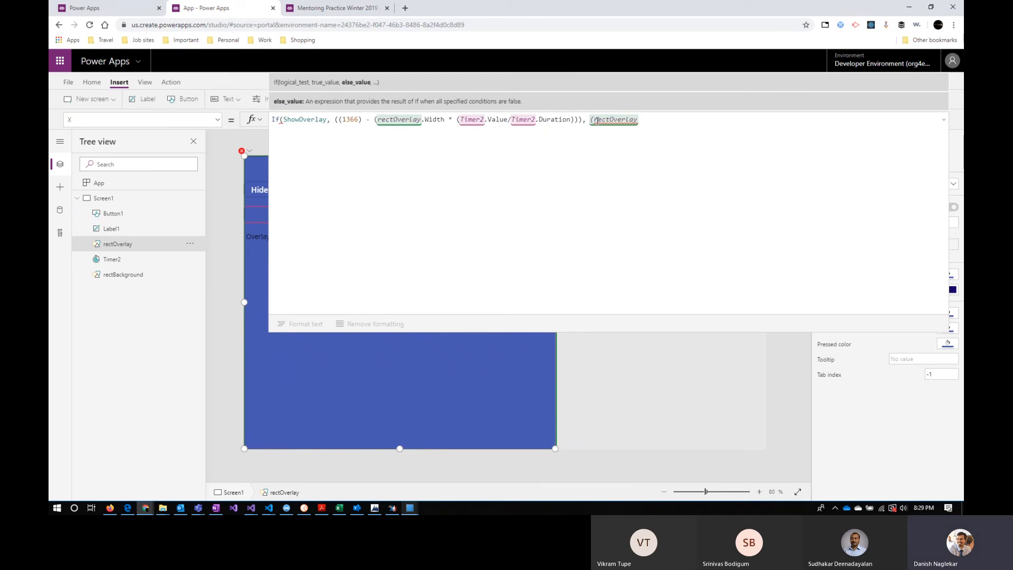
{"action": "type", "text": ".Width"}
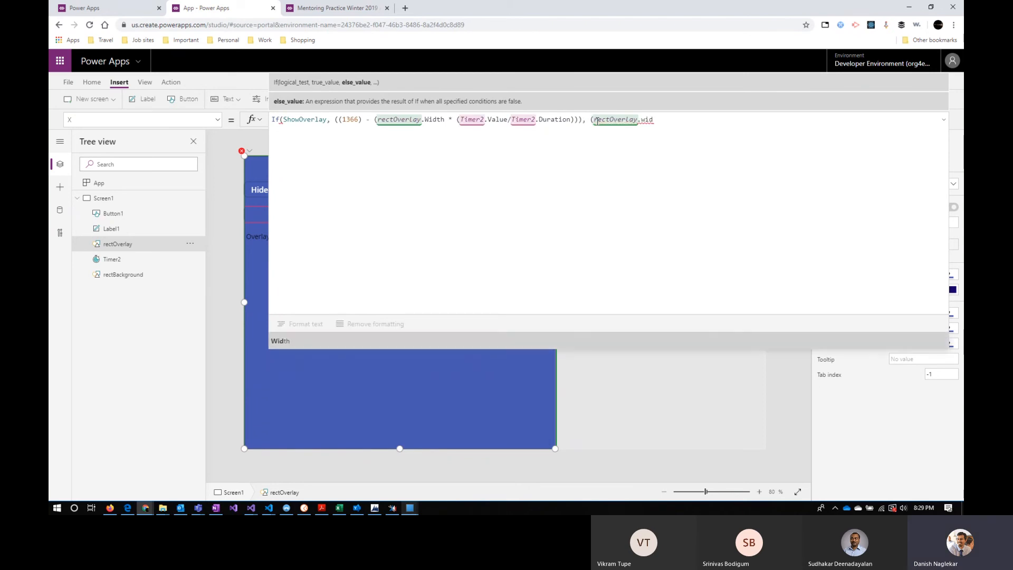
{"action": "type", "text": " *"}
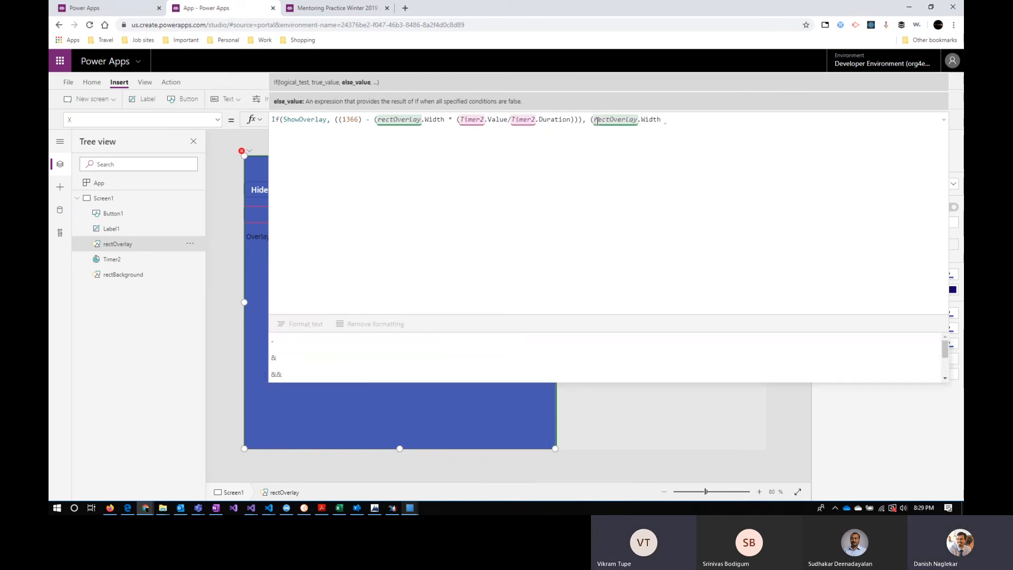
{"action": "type", "text": " (timer"}
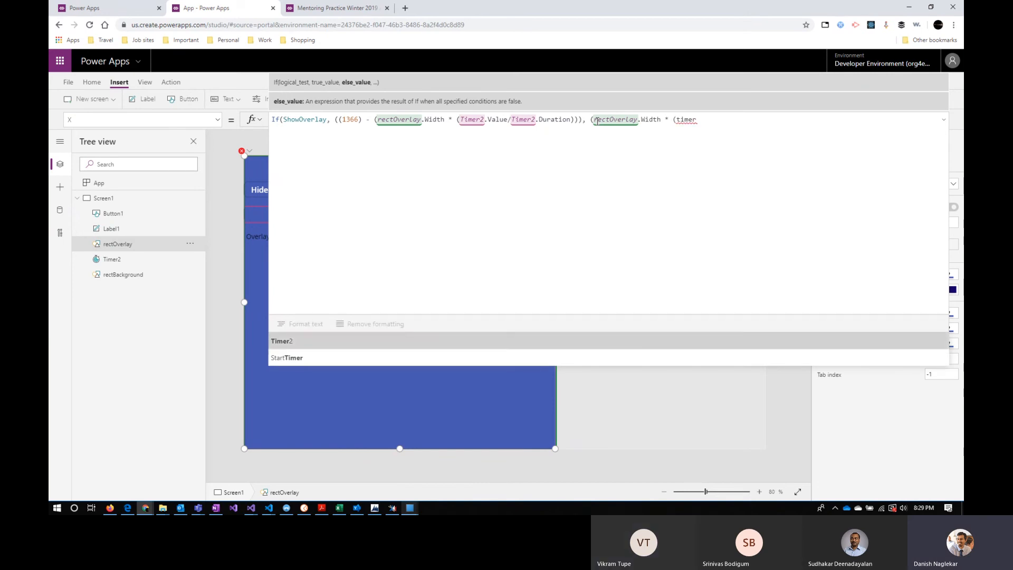
{"action": "type", "text": "2.v"}
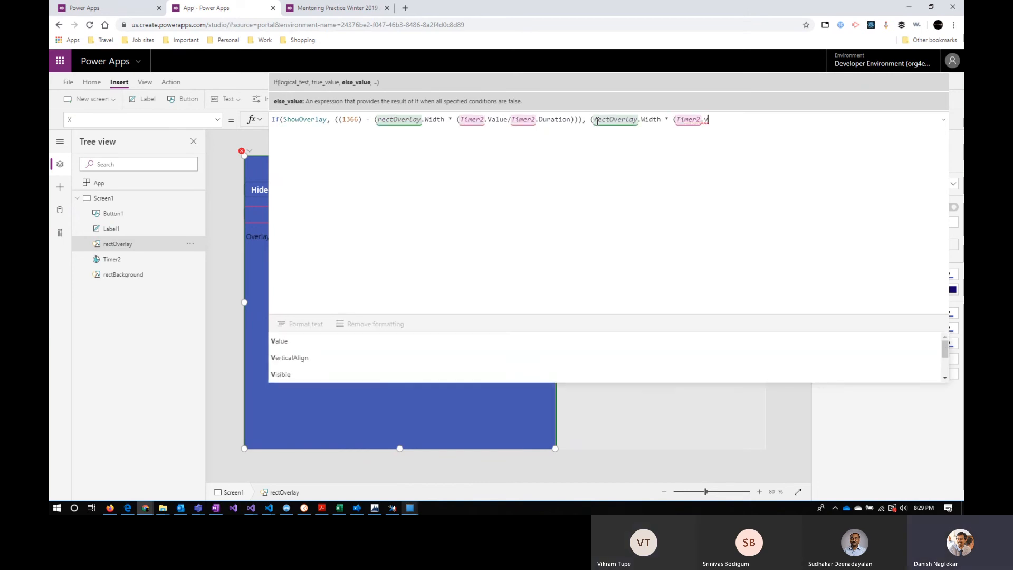
Reuse (Timer2.Value/Timer2.Duration) as the else value's multiplier, add + 500, close the If formula, and format and collapse it.
{"action": "left_click_drag", "start_coordinate": [457, 119], "coordinate": [575, 120]}
{"action": "key", "text": "ctrl+c"}
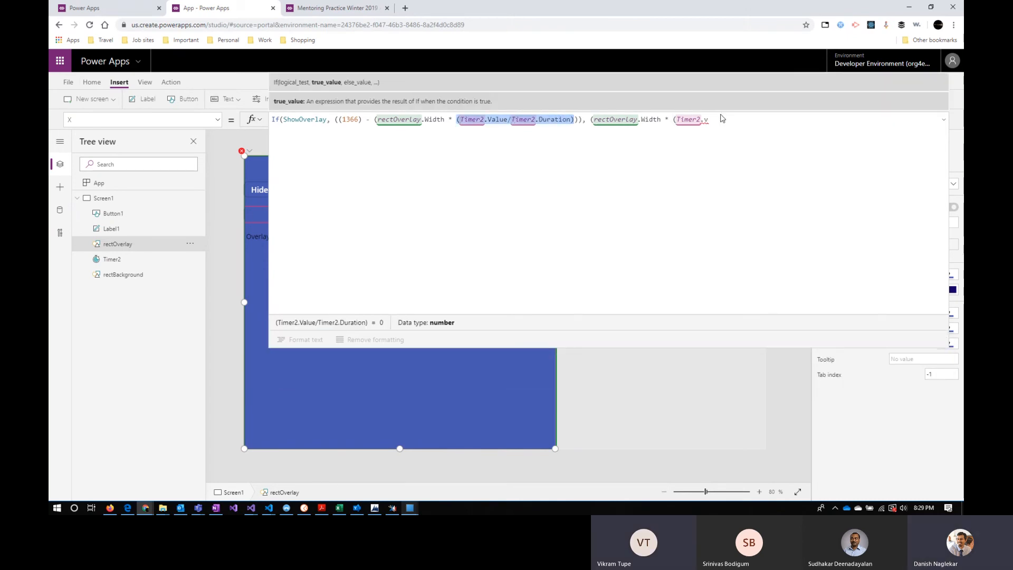
{"action": "left_click", "coordinate": [718, 119]}
{"action": "left_click_drag", "start_coordinate": [696, 119], "coordinate": [673, 120]}
{"action": "key", "text": "ctrl+v"}
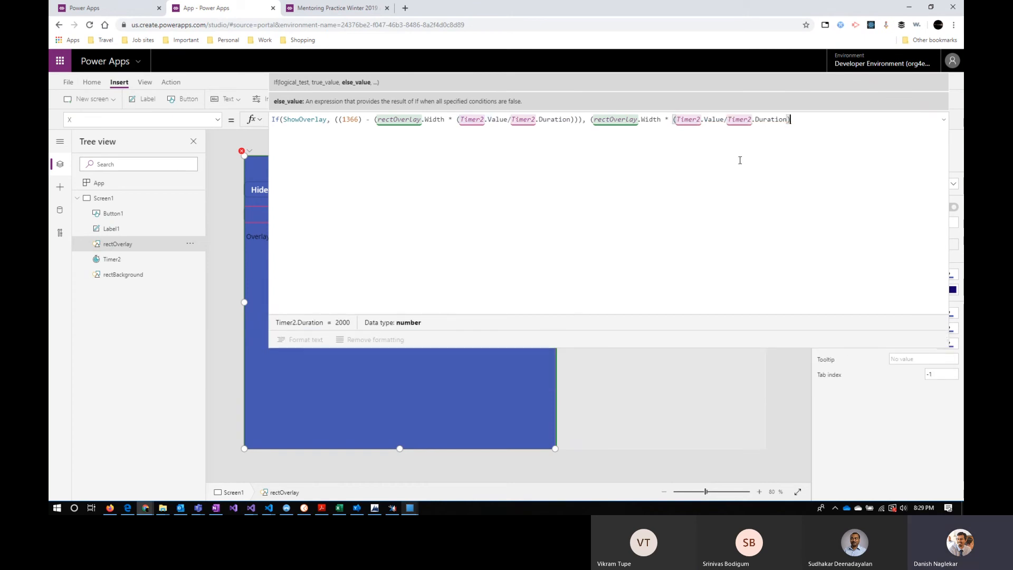
{"action": "type", "text": ")"}
{"action": "type", "text": " + "}
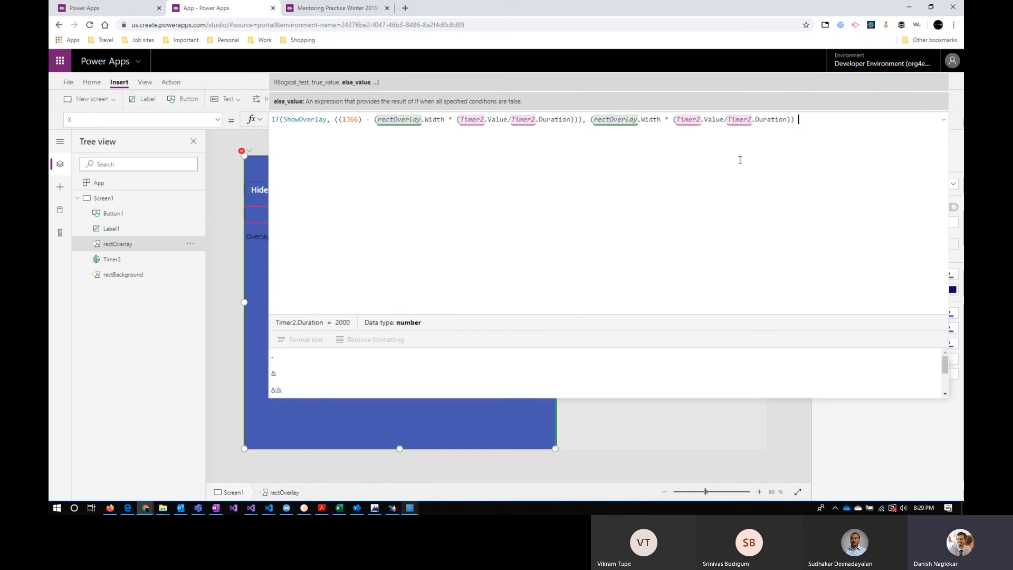
{"action": "type", "text": "500)"}
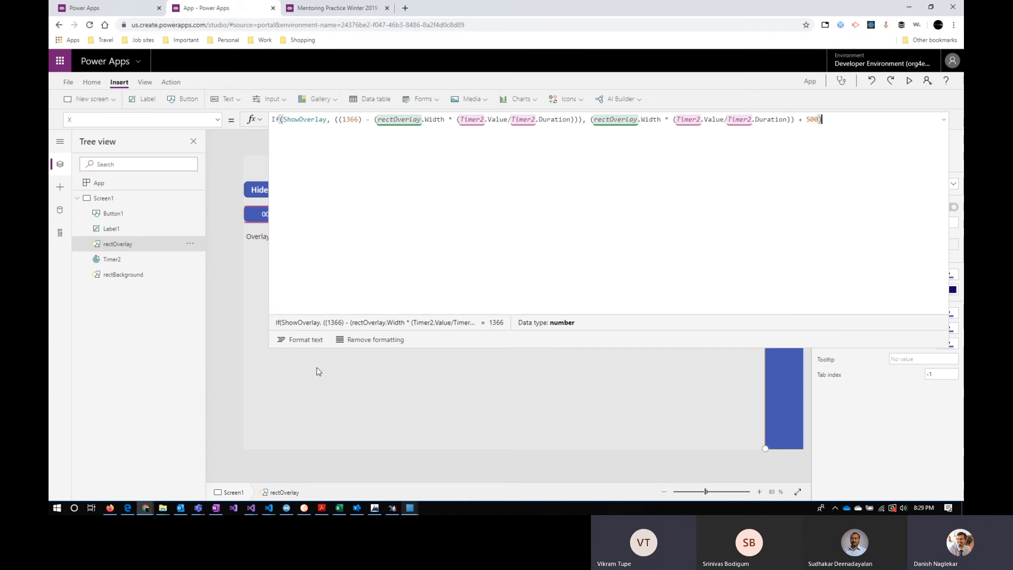
{"action": "left_click", "coordinate": [309, 341]}
{"action": "left_click", "coordinate": [944, 120]}
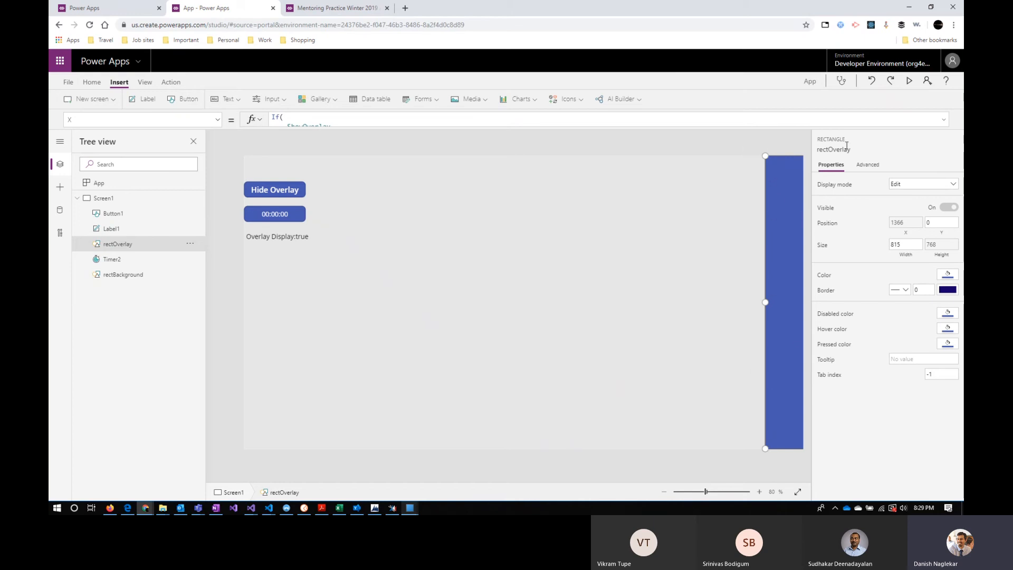
Preview the app to check the overlay's movement, close the preview, and inspect the timer's Auto start formula.
{"action": "left_click", "coordinate": [911, 83]}
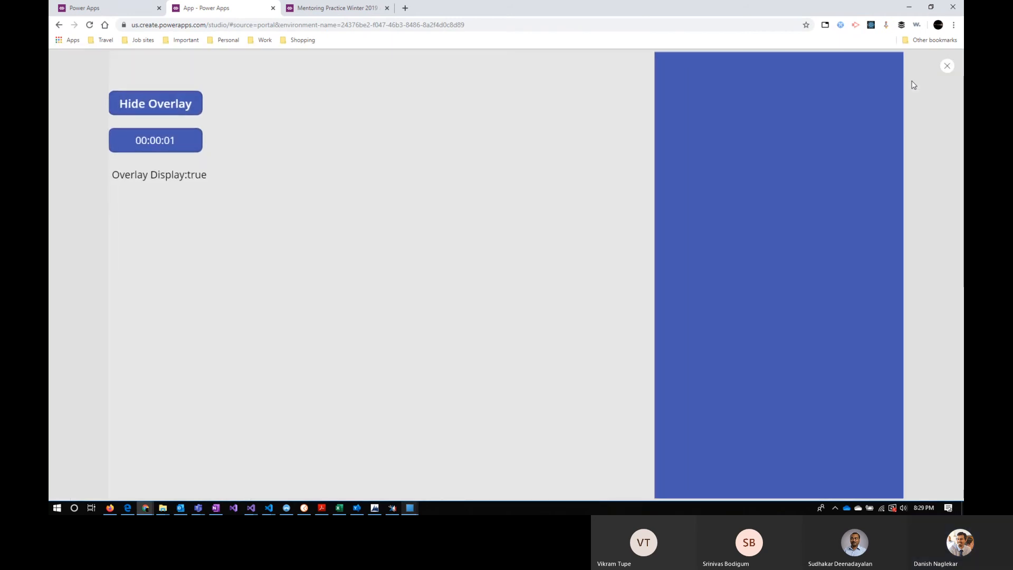
{"action": "left_click", "coordinate": [947, 66]}
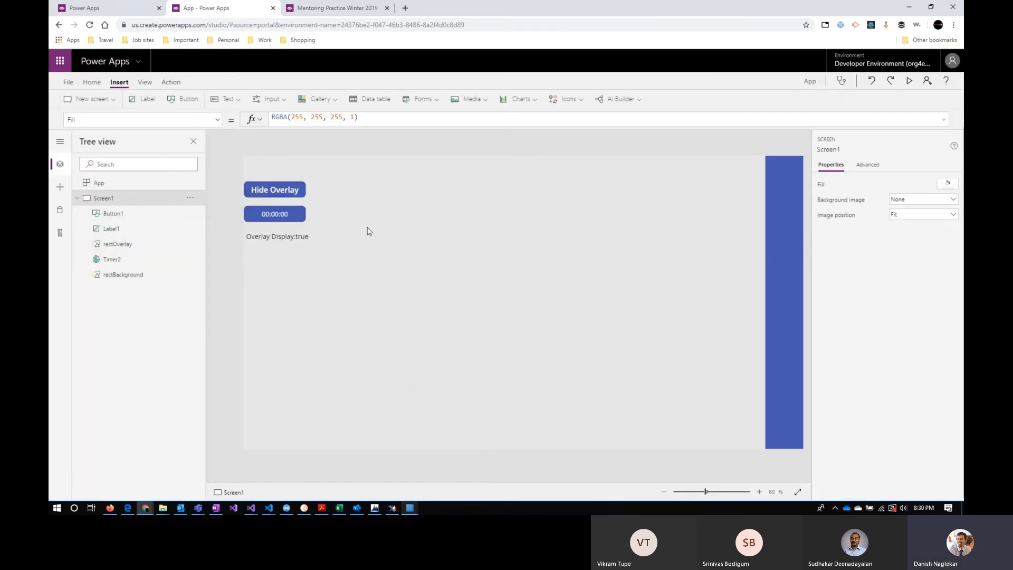
{"action": "left_click", "coordinate": [285, 213]}
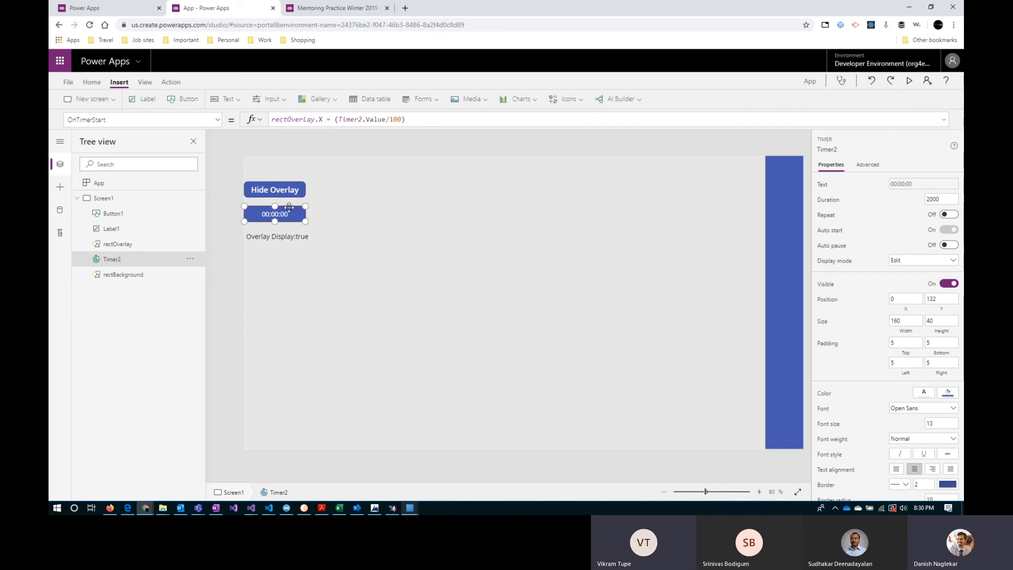
{"action": "left_click", "coordinate": [828, 235]}
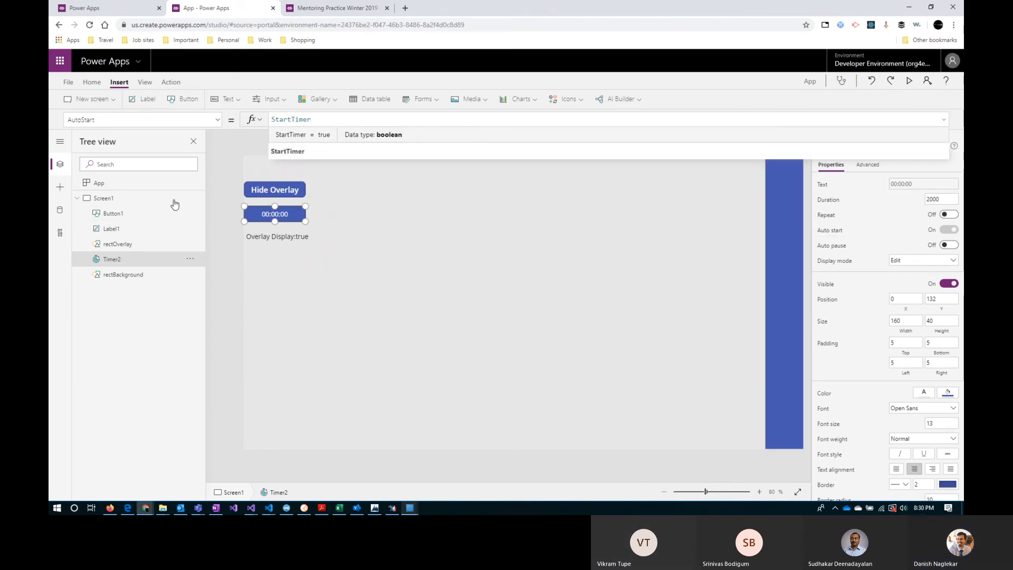
Run the app's OnStart to reset the variables, preview the initial state, and close the preview.
{"action": "left_click", "coordinate": [204, 186]}
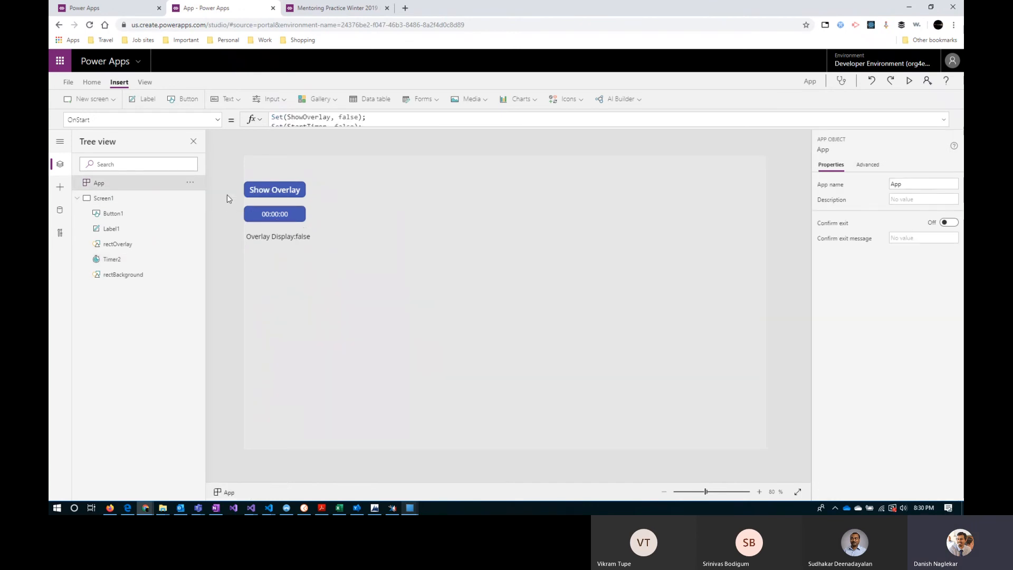
{"action": "left_click", "coordinate": [908, 80]}
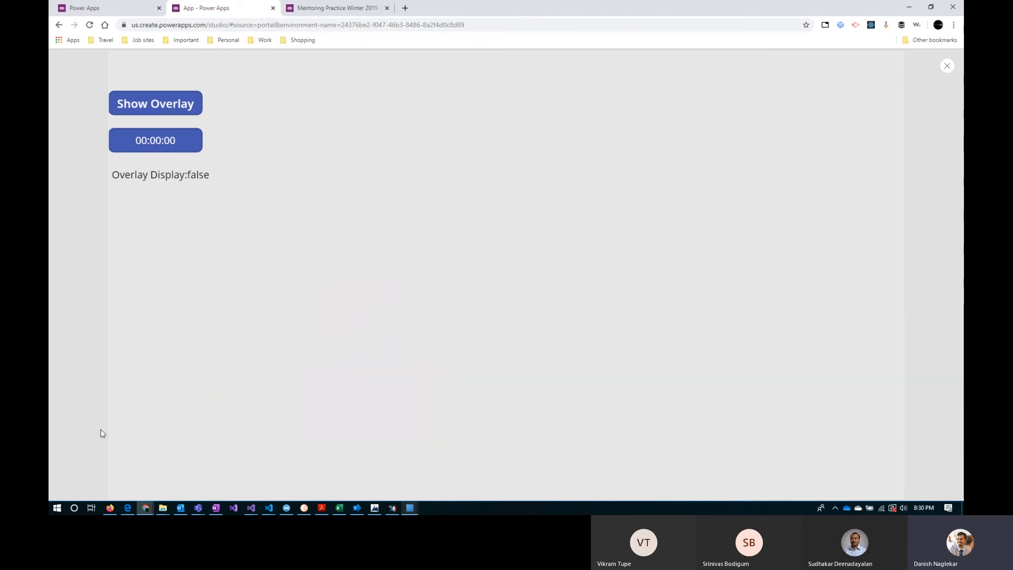
{"action": "left_click", "coordinate": [947, 69]}
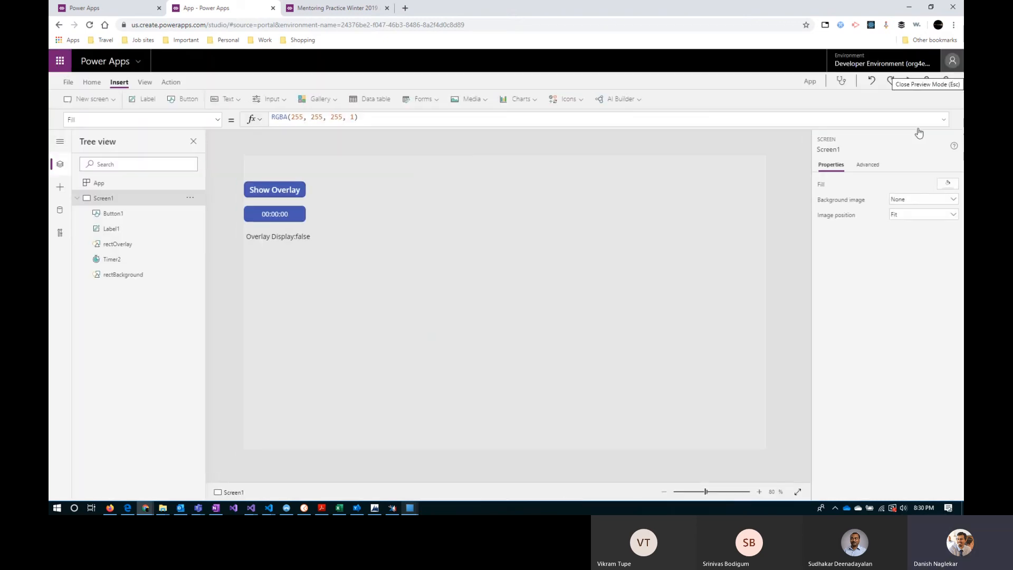
{"action": "left_click", "coordinate": [664, 492]}
{"action": "left_click", "coordinate": [664, 492]}
{"action": "left_click", "coordinate": [664, 492]}
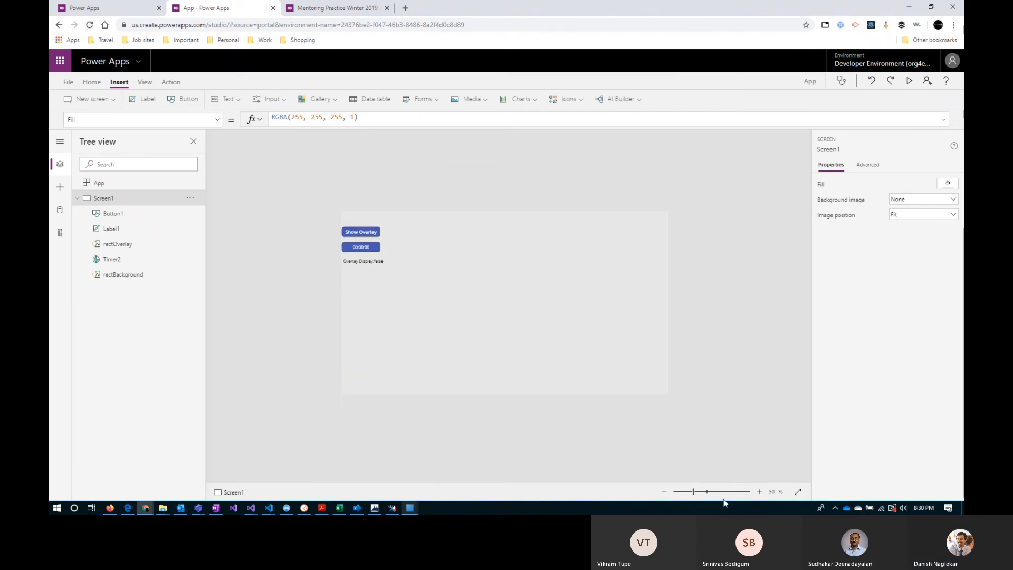
{"action": "left_click", "coordinate": [759, 491]}
{"action": "left_click", "coordinate": [759, 491]}
{"action": "left_click", "coordinate": [759, 491]}
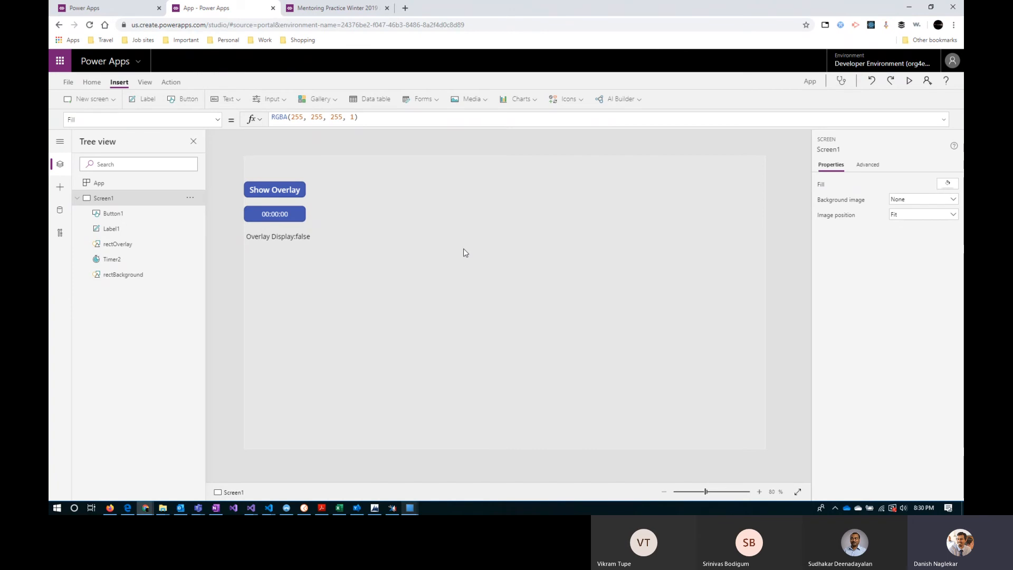
Preview the app, toggle the overlay on and off several times to check its sliding movement, and close the preview.
{"action": "left_click", "coordinate": [909, 81]}
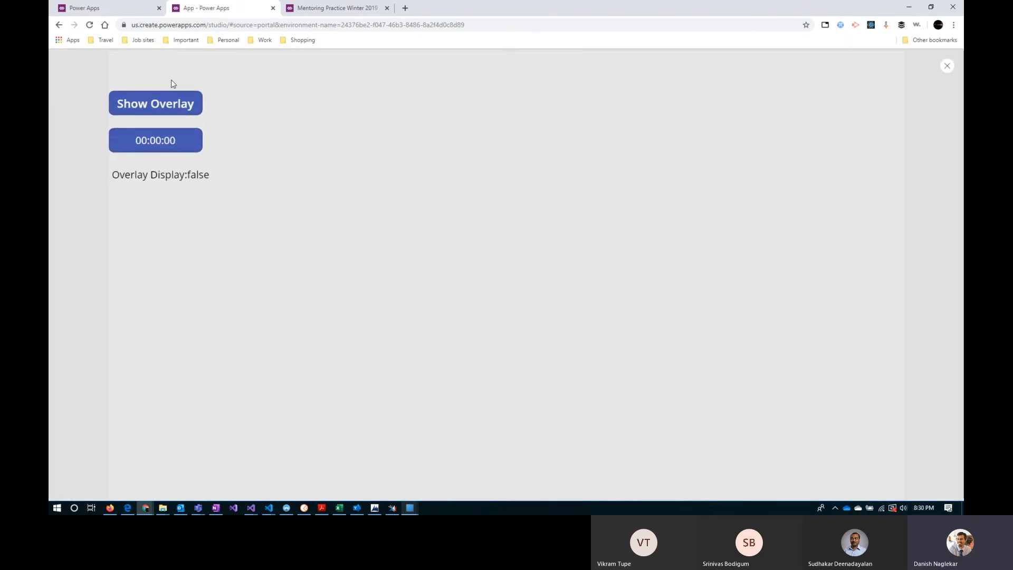
{"action": "left_click", "coordinate": [169, 107]}
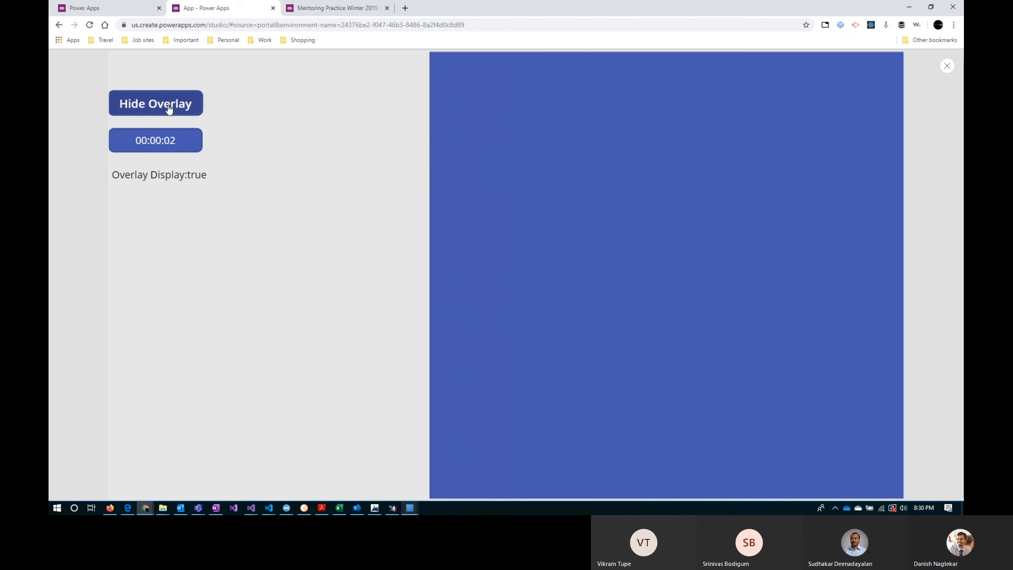
{"action": "left_click", "coordinate": [169, 108]}
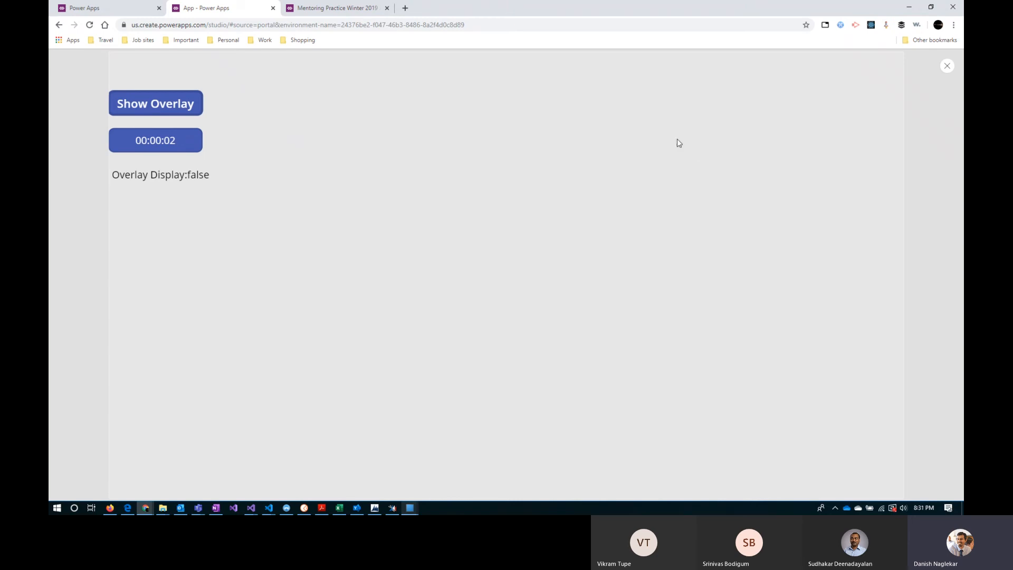
{"action": "left_click", "coordinate": [176, 109]}
{"action": "left_click", "coordinate": [176, 109]}
{"action": "left_click", "coordinate": [176, 109]}
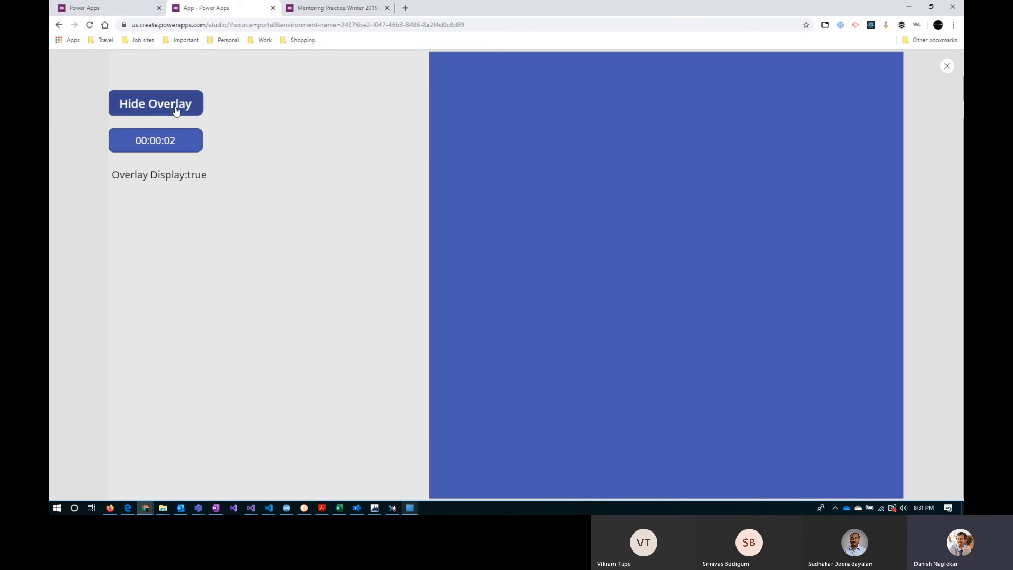
{"action": "left_click", "coordinate": [179, 101]}
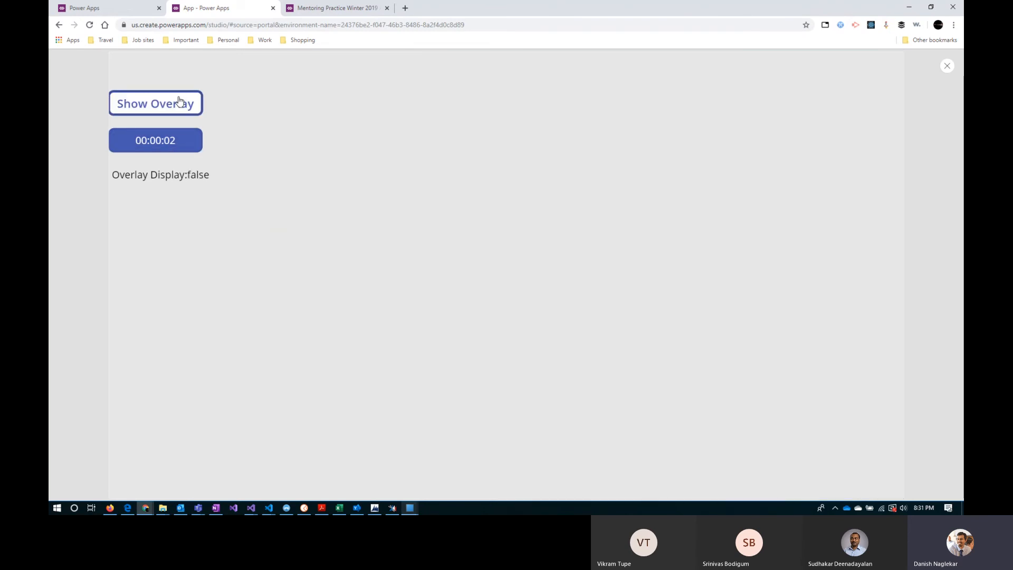
{"action": "left_click", "coordinate": [179, 102]}
{"action": "left_click", "coordinate": [179, 102]}
{"action": "left_click", "coordinate": [179, 102]}
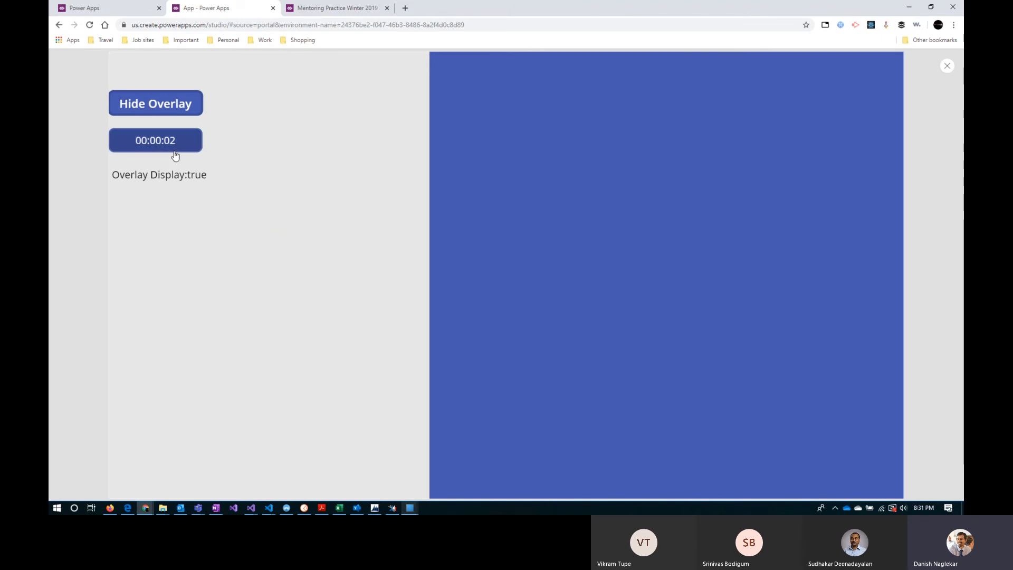
{"action": "left_click", "coordinate": [185, 104]}
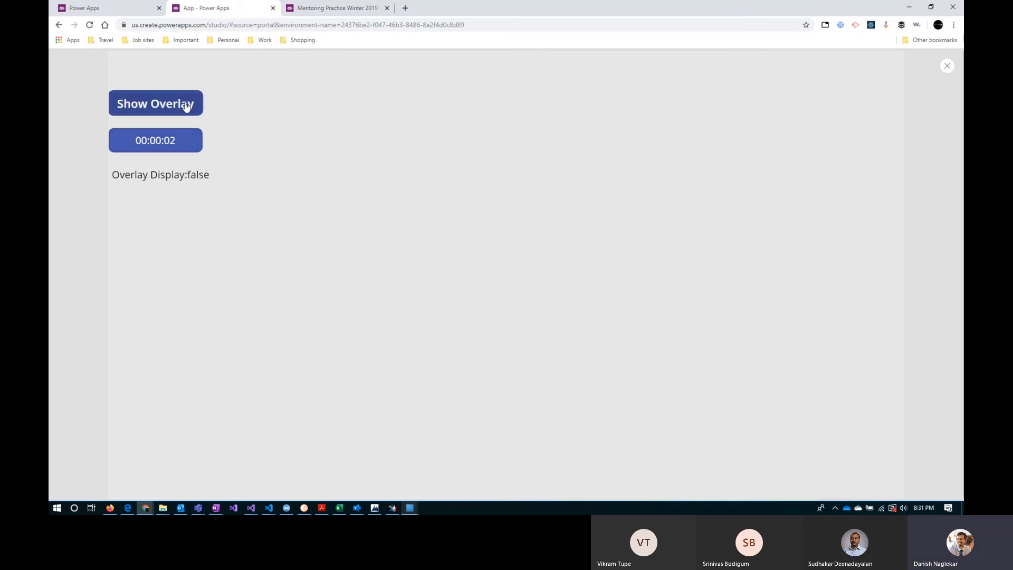
{"action": "left_click", "coordinate": [948, 66]}
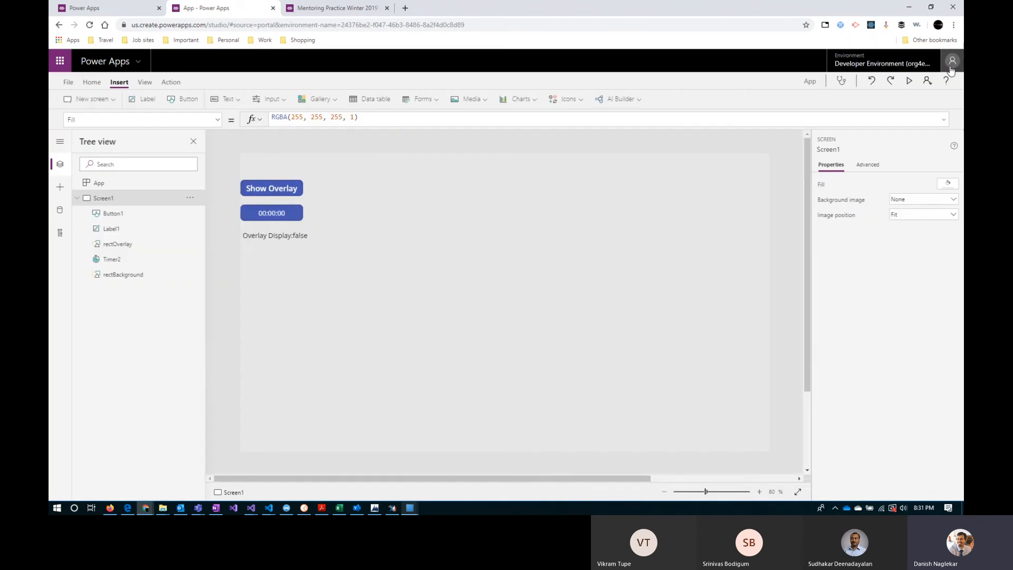
Begin a third Set statement for StartTimer with a false value at the end of the Show Overlay button's OnSelect formula.
{"action": "left_click", "coordinate": [272, 191]}
{"action": "left_click", "coordinate": [400, 121]}
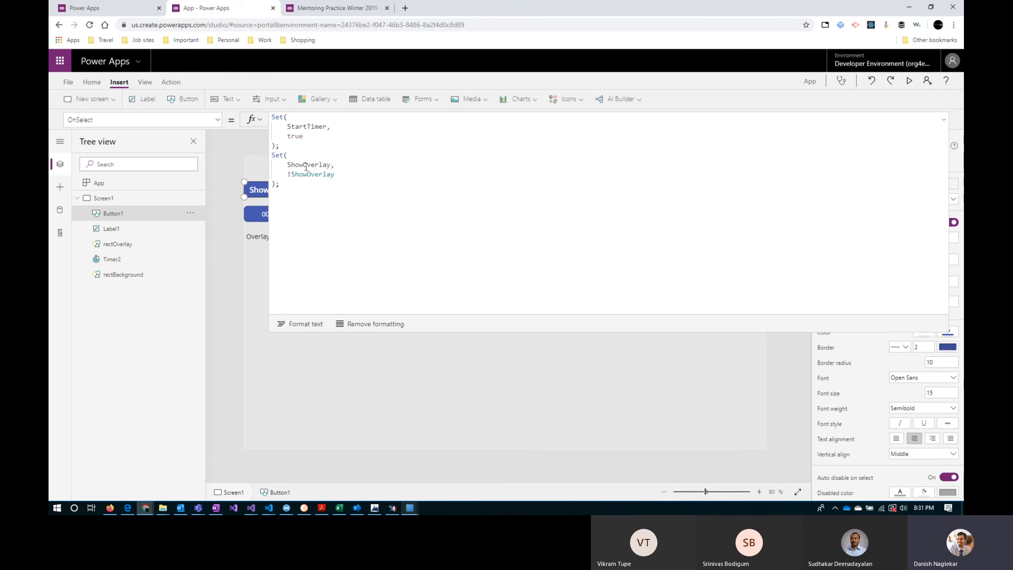
{"action": "type", "text": "Set"}
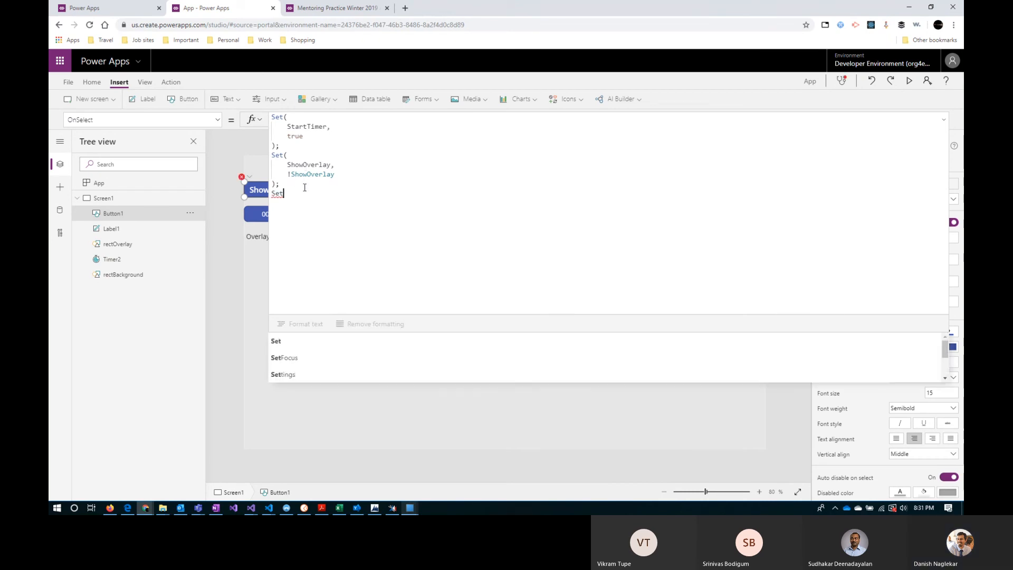
{"action": "type", "text": "(Star"}
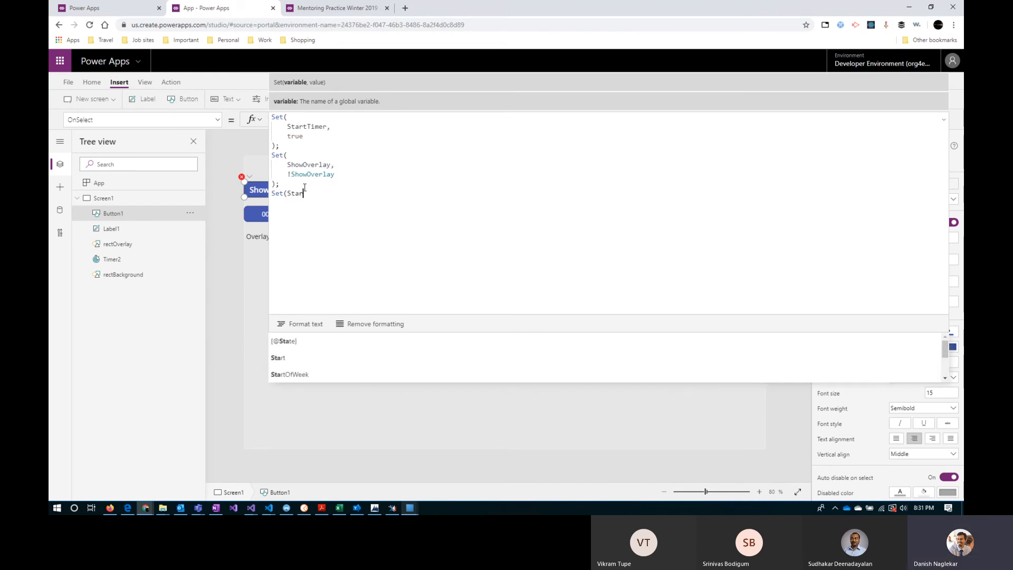
{"action": "type", "text": "tt"}
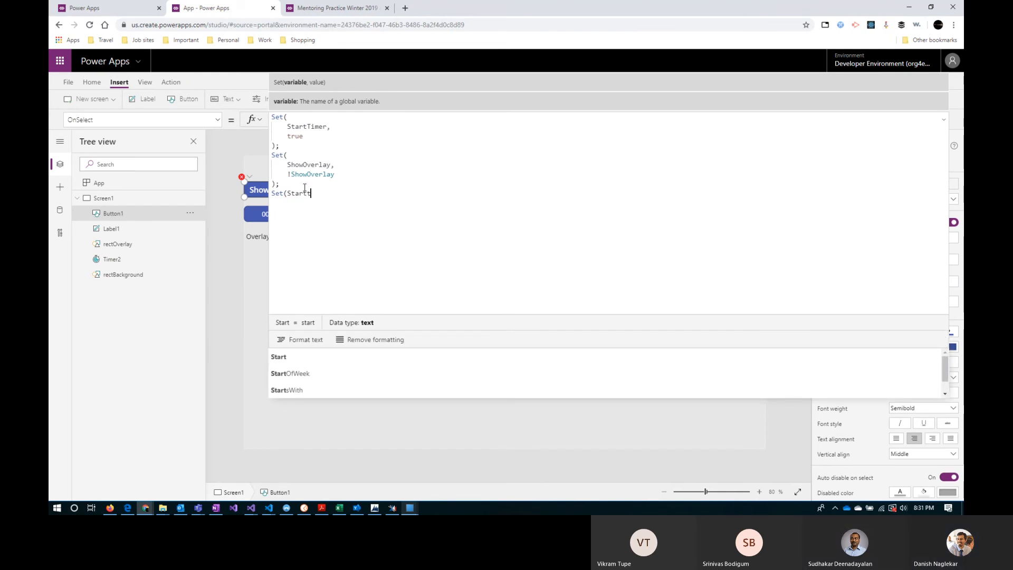
{"action": "type", "text": "imer,fa"}
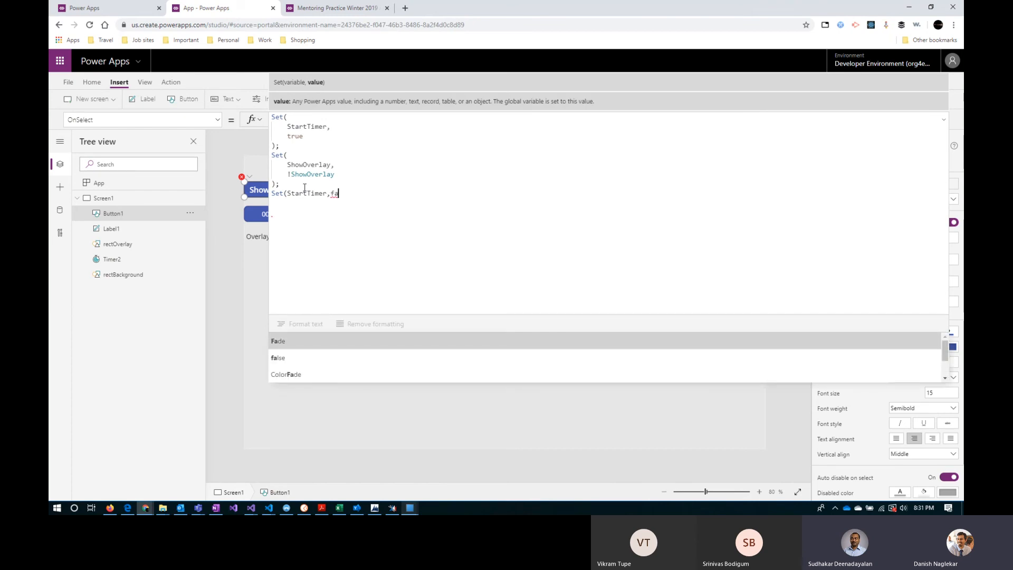
Complete Button1's OnSelect formula with Set(StartTimer, false); and format the formula text.
{"action": "key", "text": "Down"}
{"action": "key", "text": "Tab"}
{"action": "type", "text": ");"}
{"action": "left_click", "coordinate": [317, 323]}
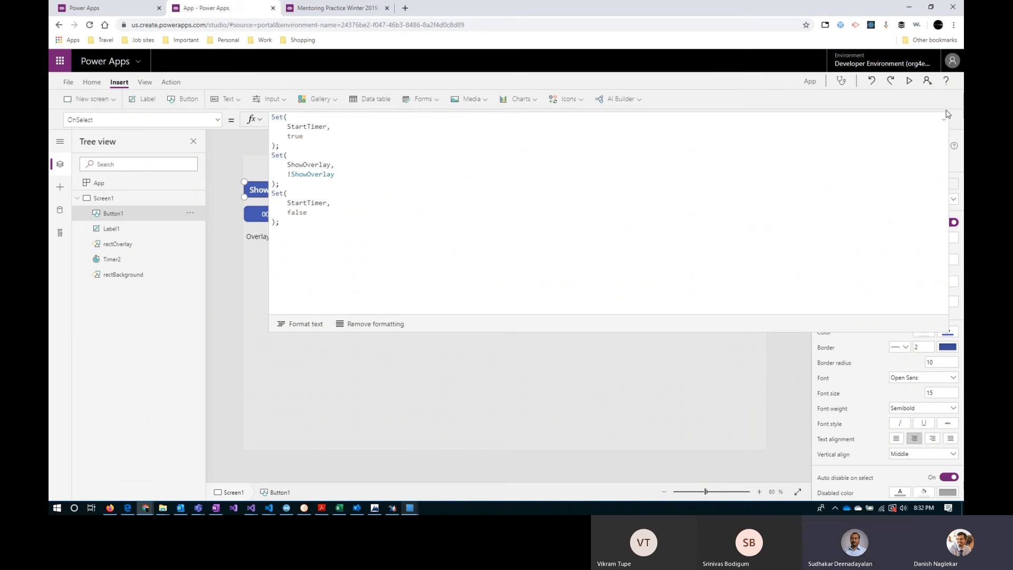
{"action": "left_click", "coordinate": [944, 121]}
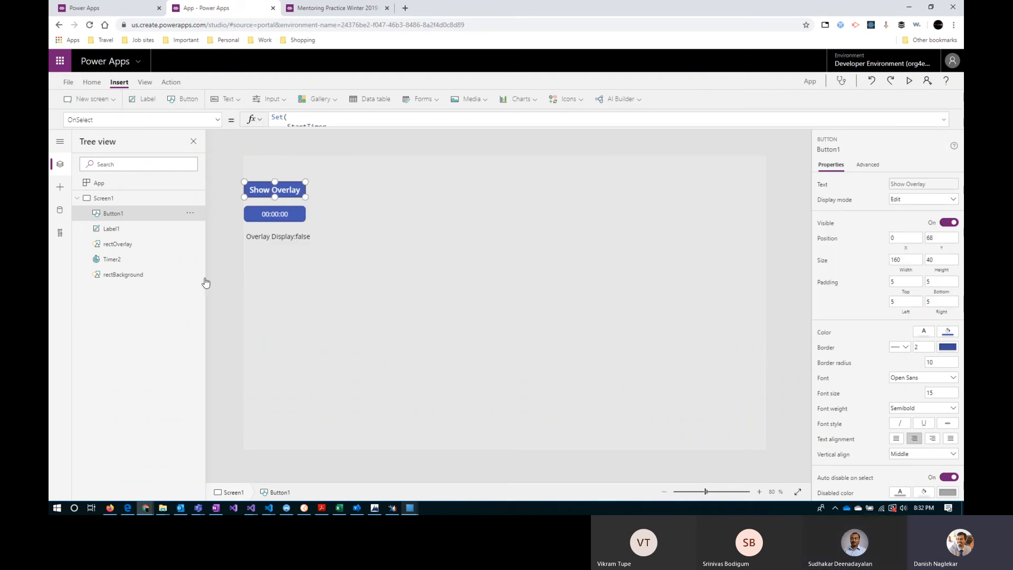
Preview the Contact Information App, open the first contact's details and go back twice, and return to the overlay app.
{"action": "left_click", "coordinate": [327, 7]}
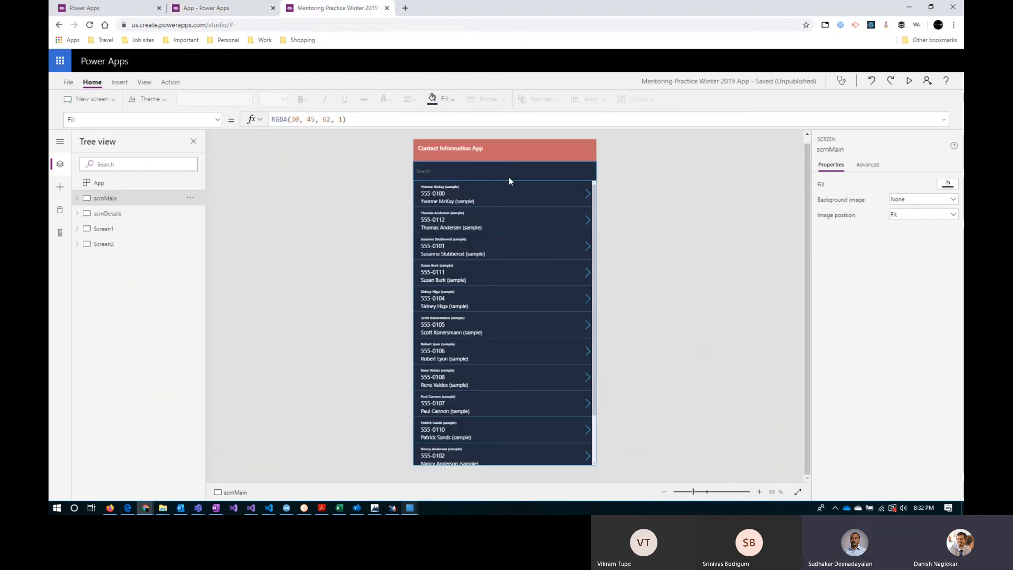
{"action": "left_click", "coordinate": [910, 82]}
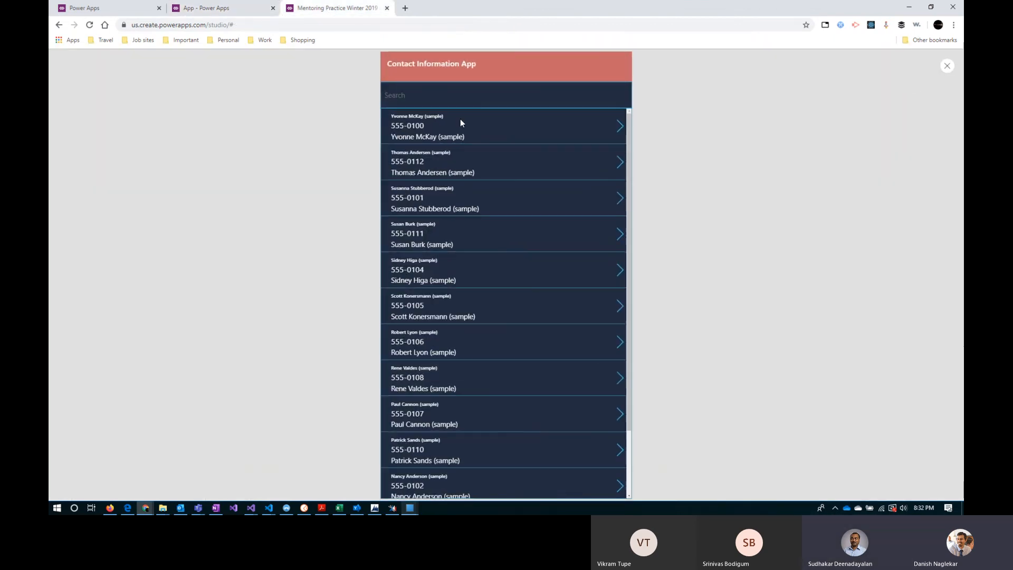
{"action": "left_click", "coordinate": [619, 128]}
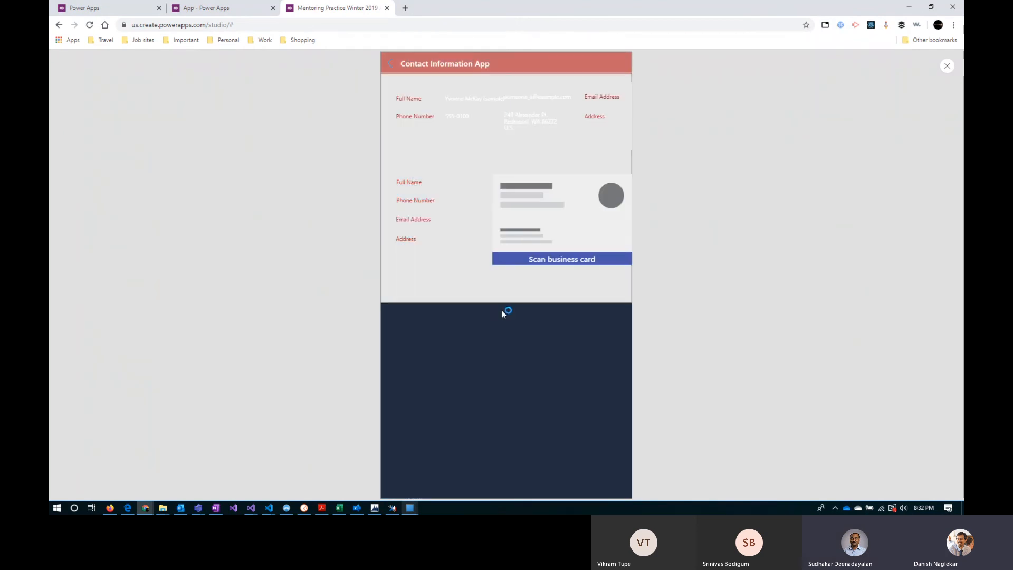
{"action": "left_click", "coordinate": [390, 66]}
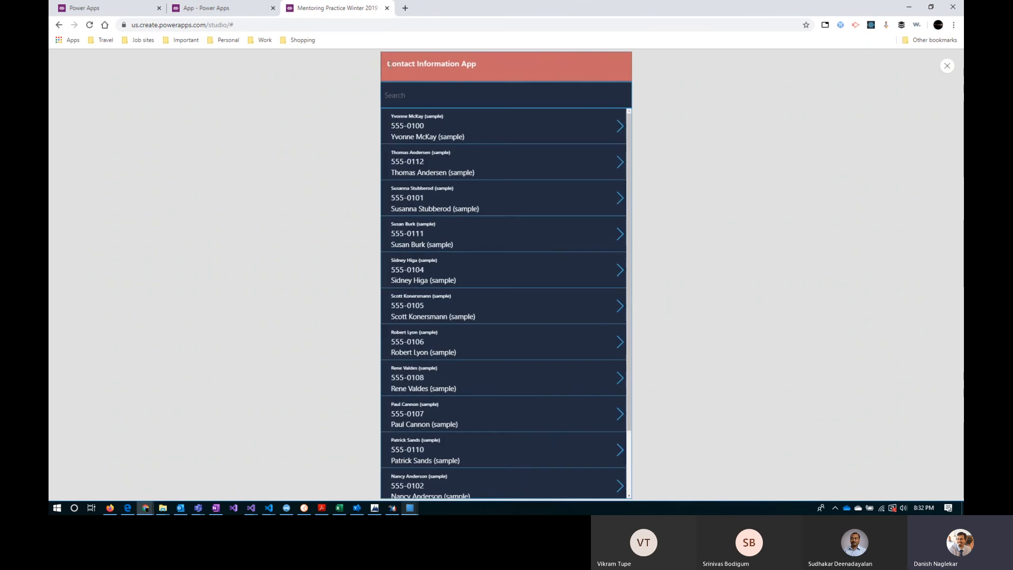
{"action": "left_click", "coordinate": [619, 130]}
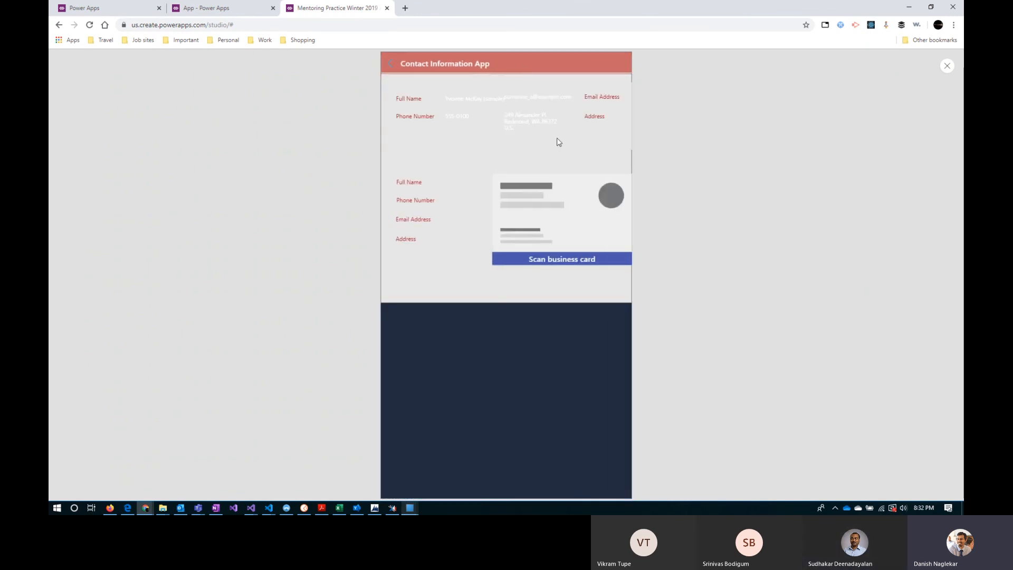
{"action": "left_click", "coordinate": [391, 66]}
{"action": "left_click", "coordinate": [946, 68]}
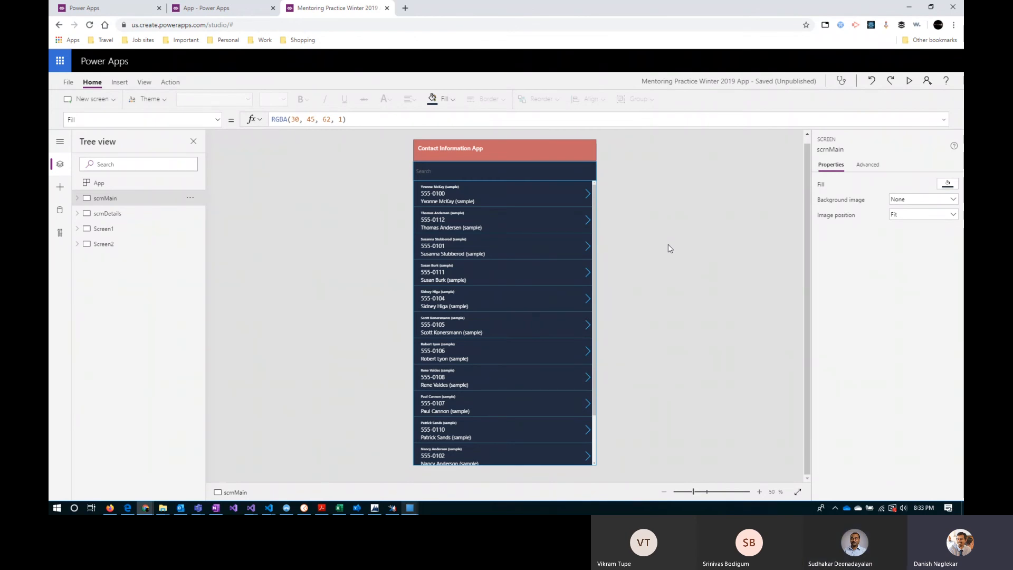
{"action": "left_click", "coordinate": [218, 14]}
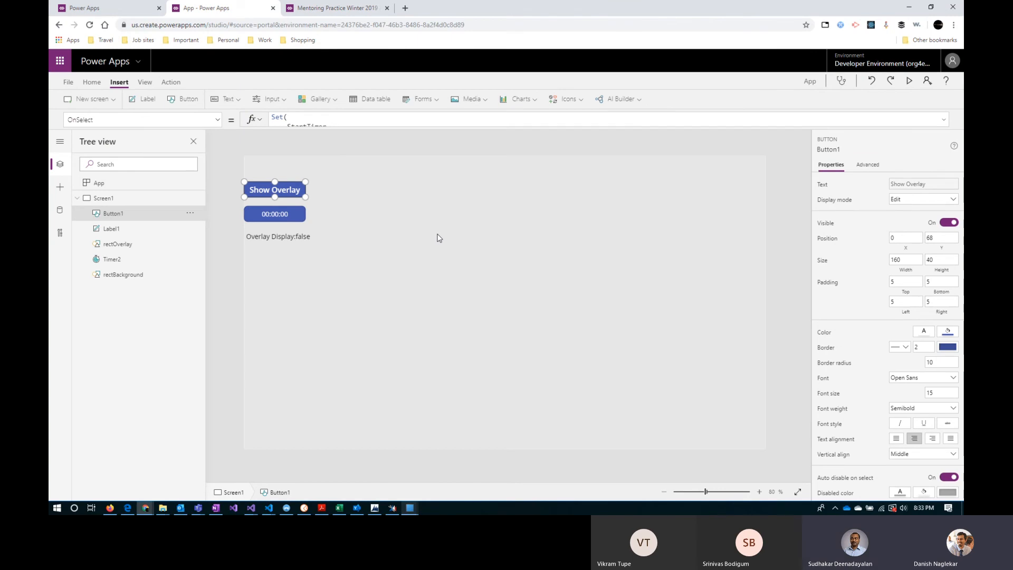
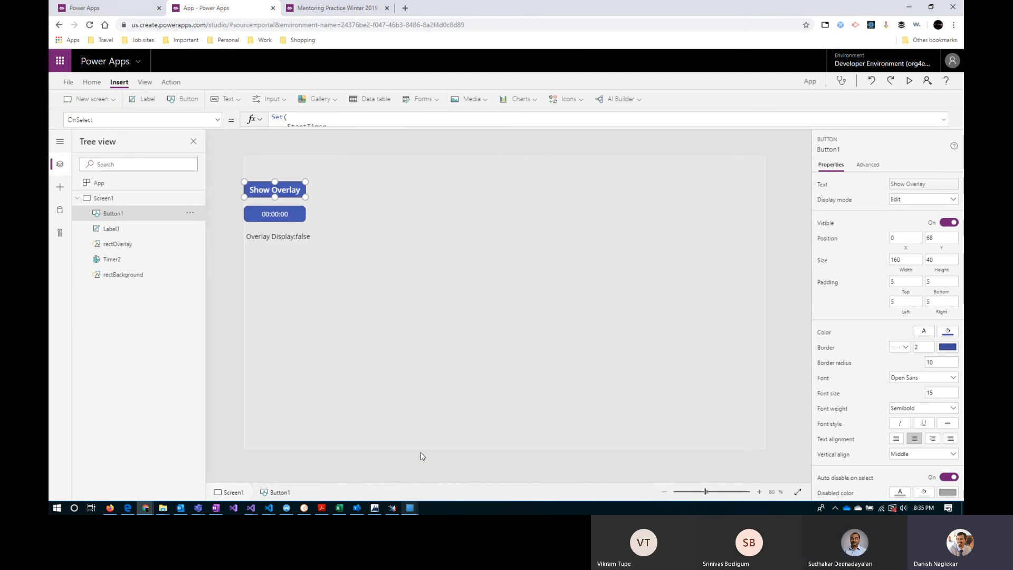
Preview the overlay app and repeatedly show and hide the overlay to test the timer-driven animation.
{"action": "left_click", "coordinate": [425, 275]}
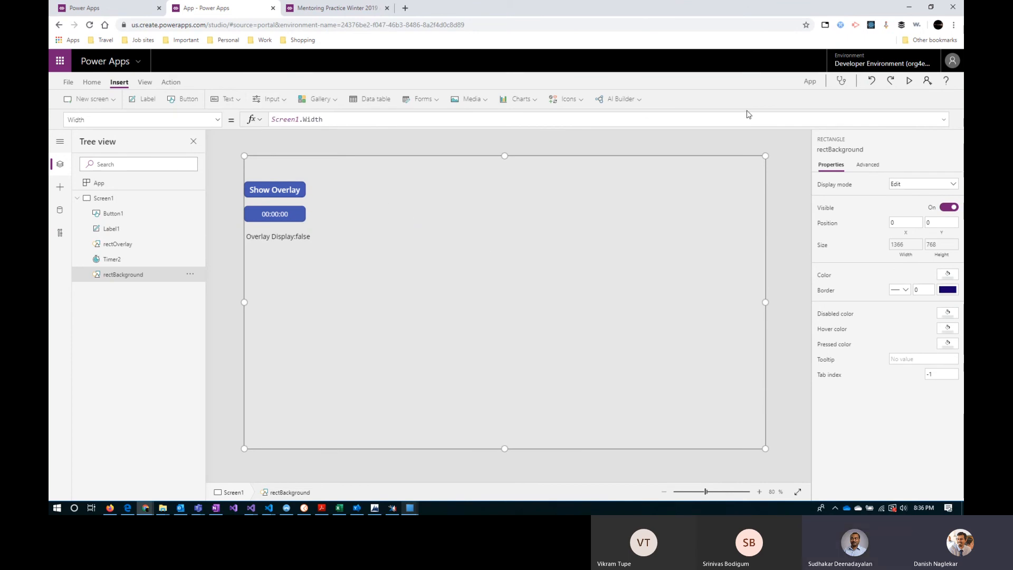
{"action": "left_click", "coordinate": [908, 81]}
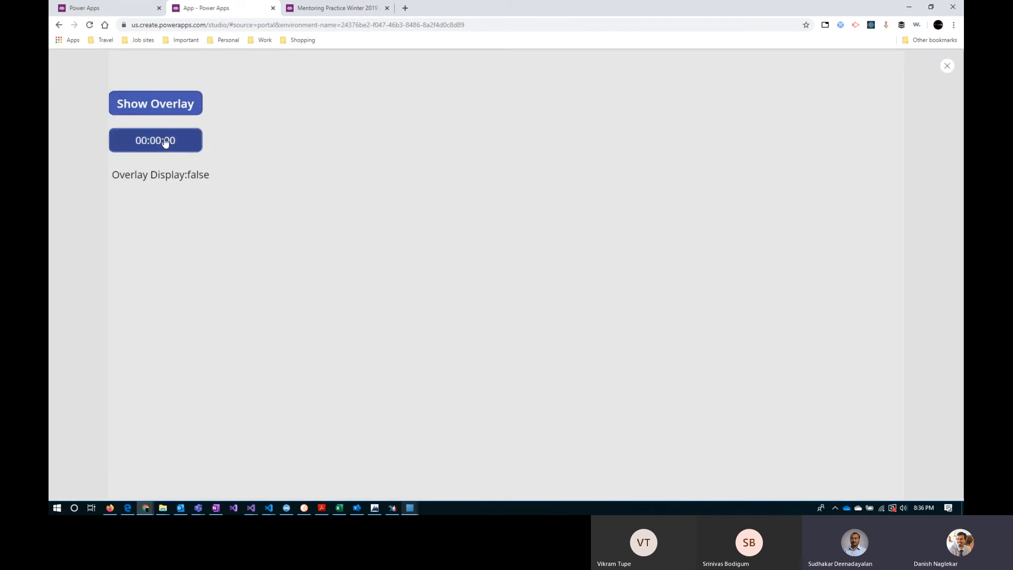
{"action": "left_click", "coordinate": [163, 113]}
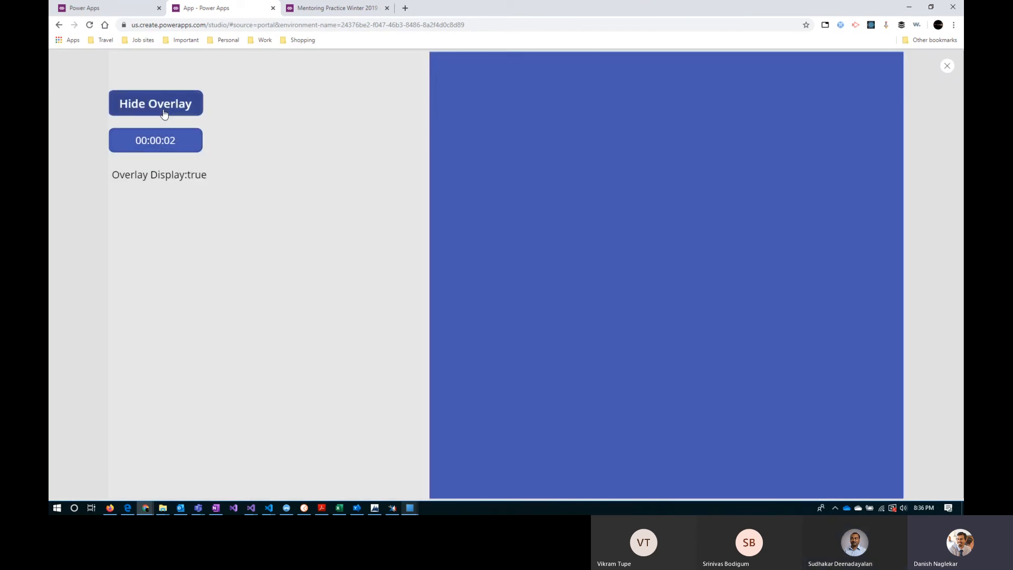
{"action": "left_click", "coordinate": [163, 113]}
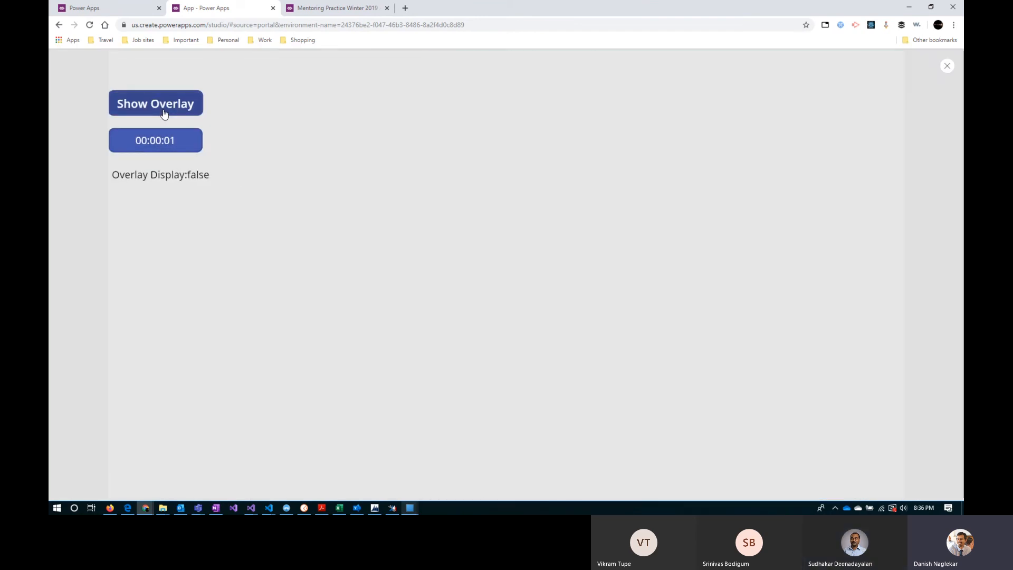
{"action": "left_click", "coordinate": [164, 112]}
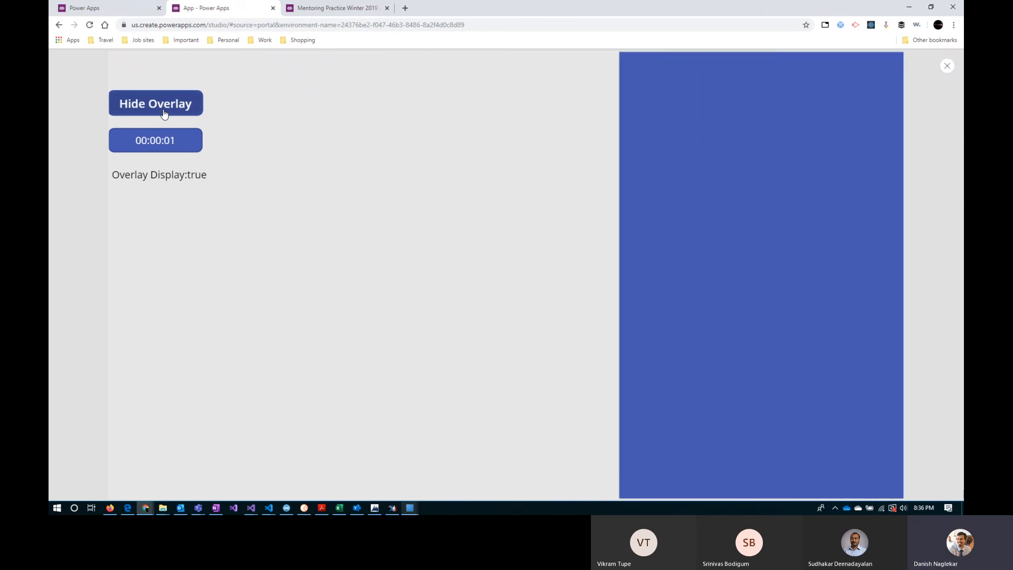
{"action": "left_click", "coordinate": [165, 113]}
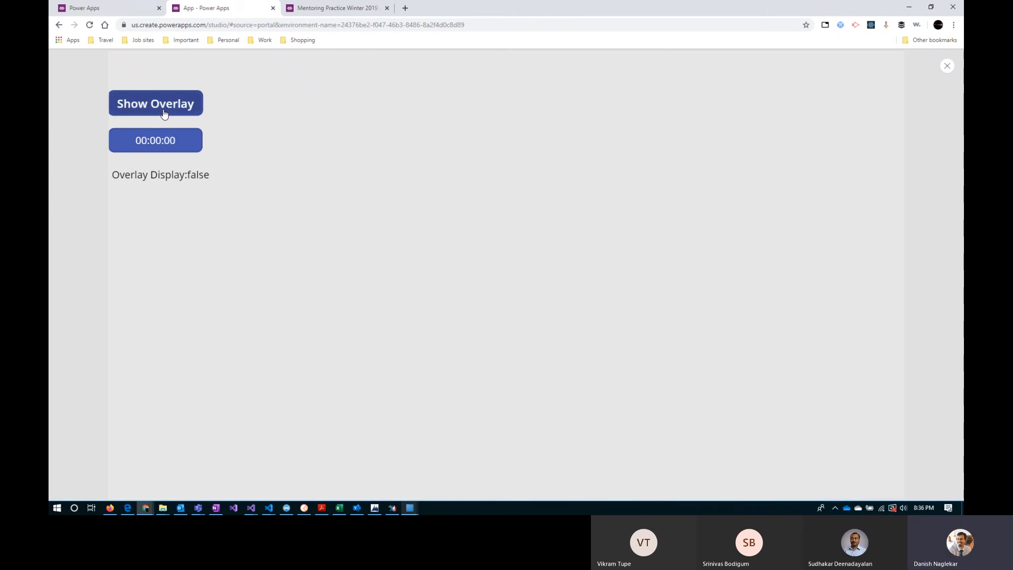
{"action": "left_click", "coordinate": [165, 113]}
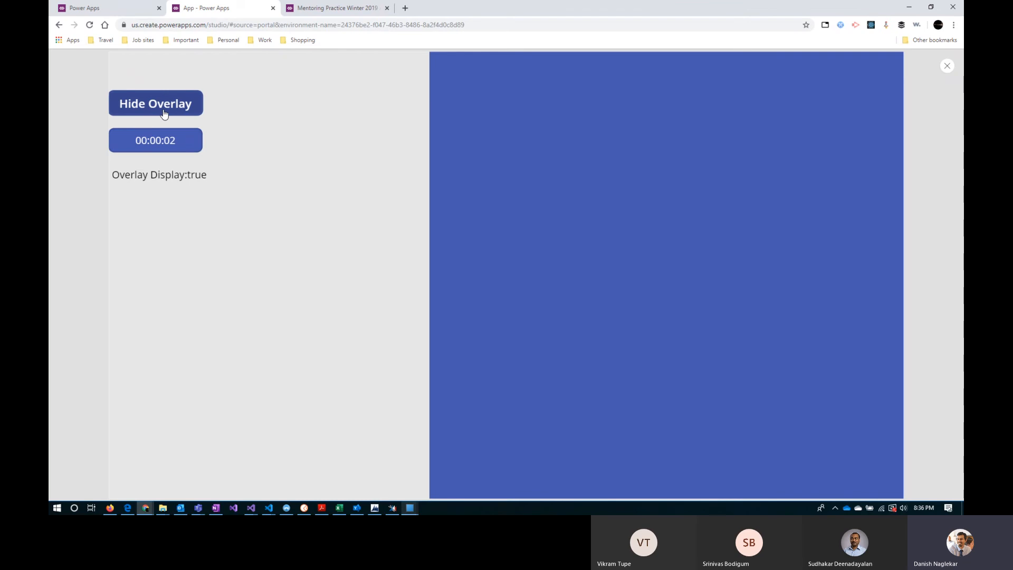
{"action": "left_click", "coordinate": [165, 113]}
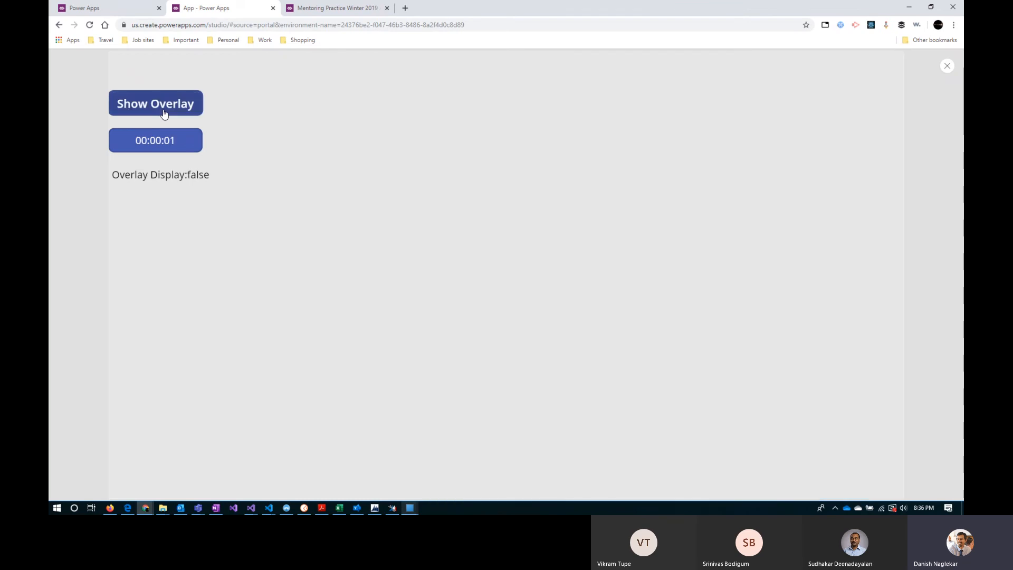
{"action": "left_click", "coordinate": [165, 113]}
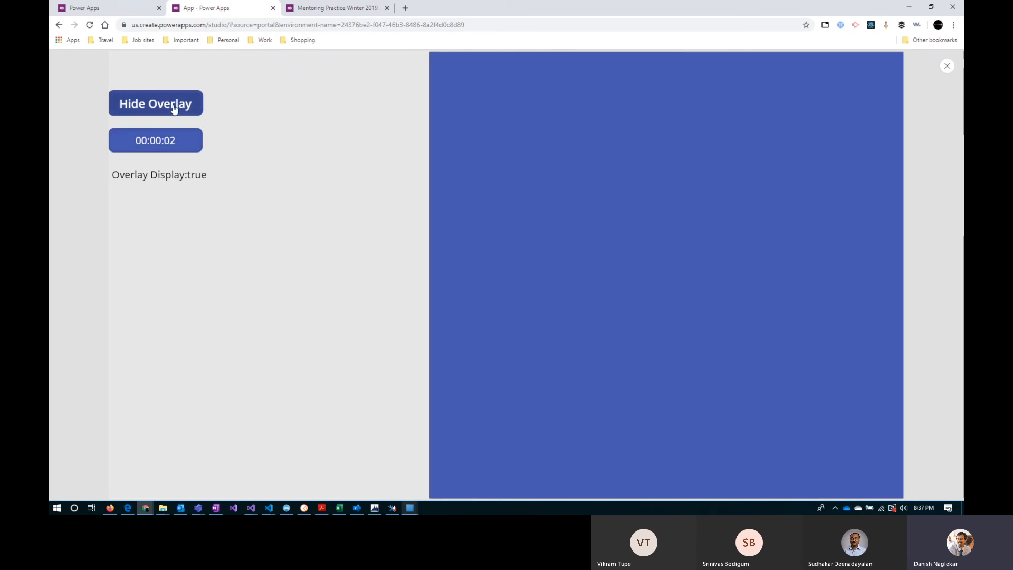
{"action": "left_click", "coordinate": [174, 106]}
{"action": "left_click", "coordinate": [174, 107]}
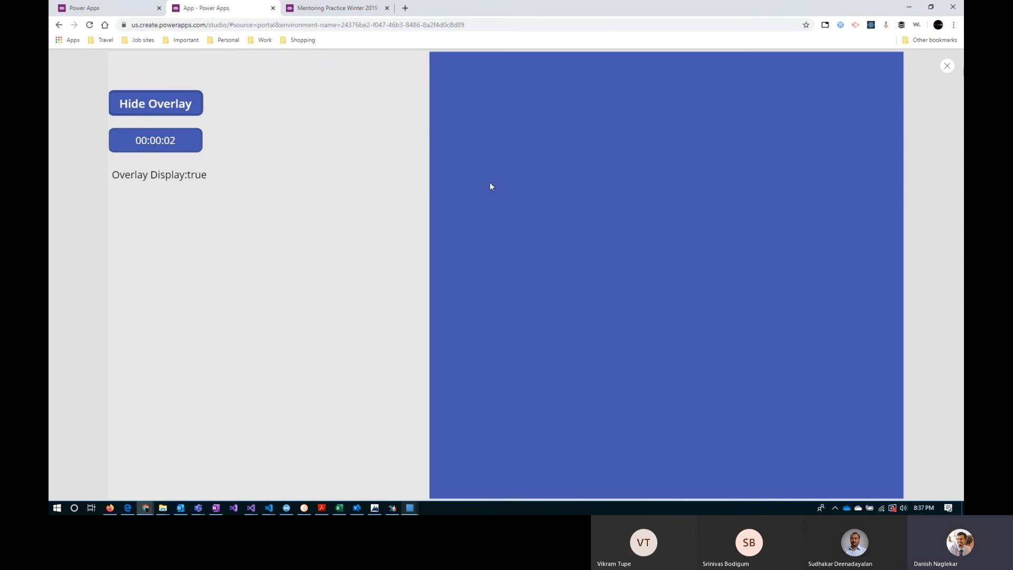
{"action": "left_click", "coordinate": [947, 67]}
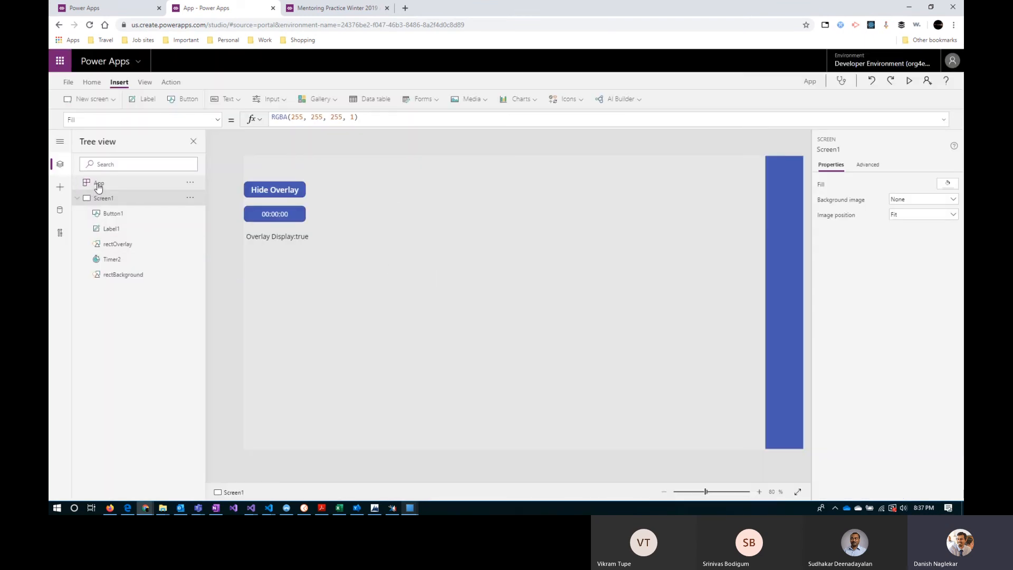
Add a blank screen to the app and insert an image control on it.
{"action": "left_click", "coordinate": [98, 100]}
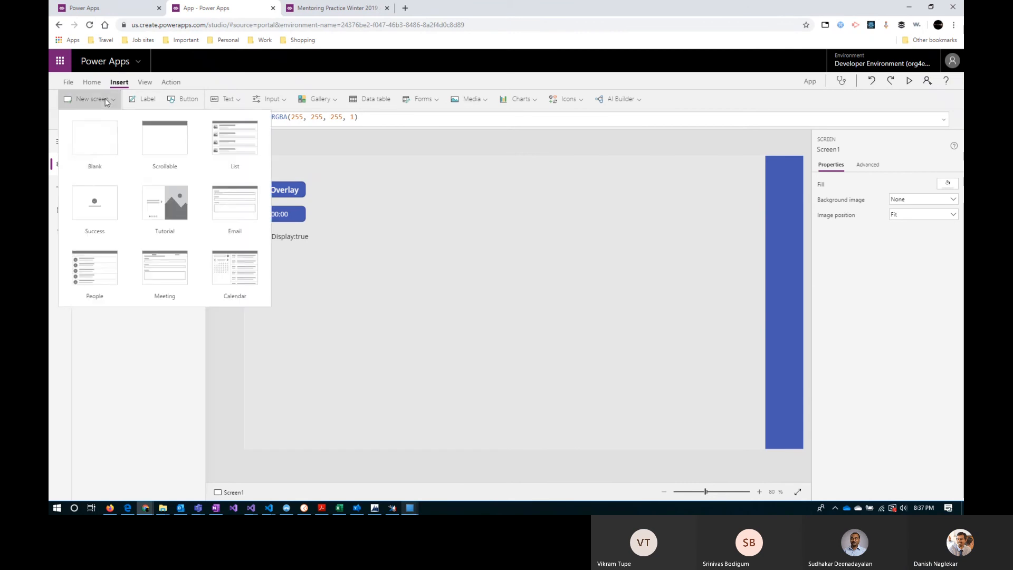
{"action": "left_click", "coordinate": [91, 159]}
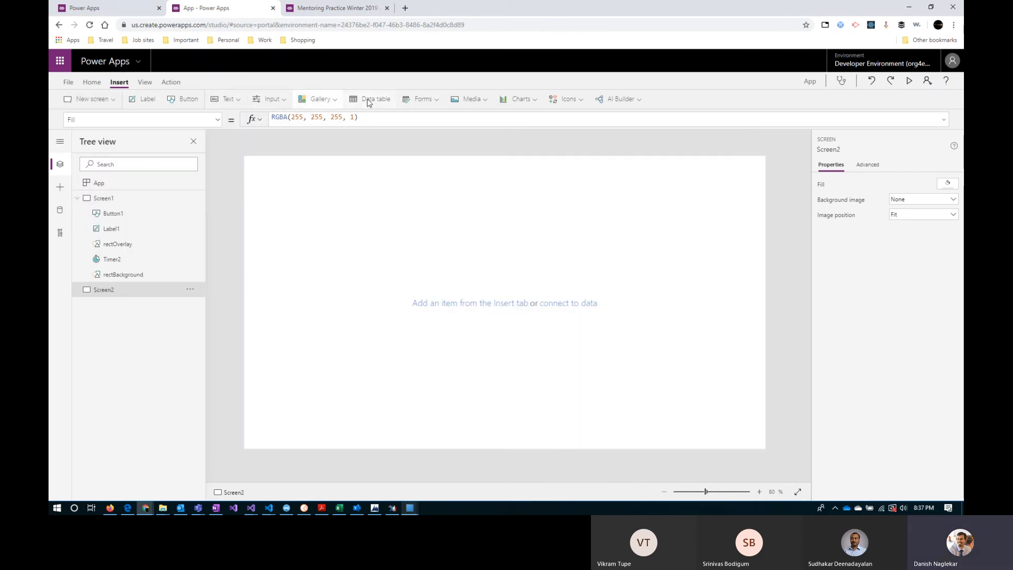
{"action": "left_click", "coordinate": [467, 99]}
{"action": "left_click", "coordinate": [476, 121]}
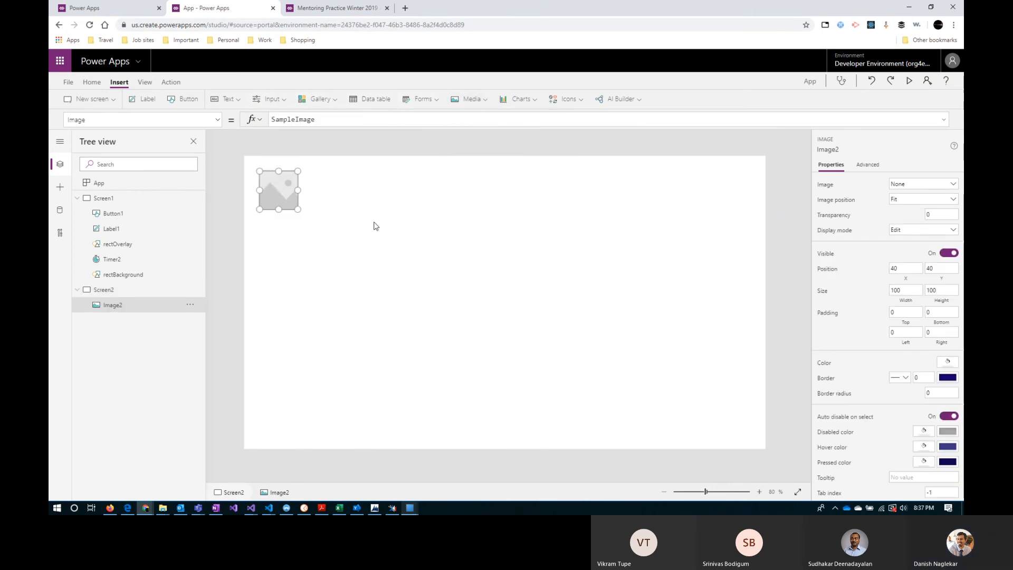
{"action": "left_click_drag", "start_coordinate": [271, 189], "coordinate": [464, 300]}
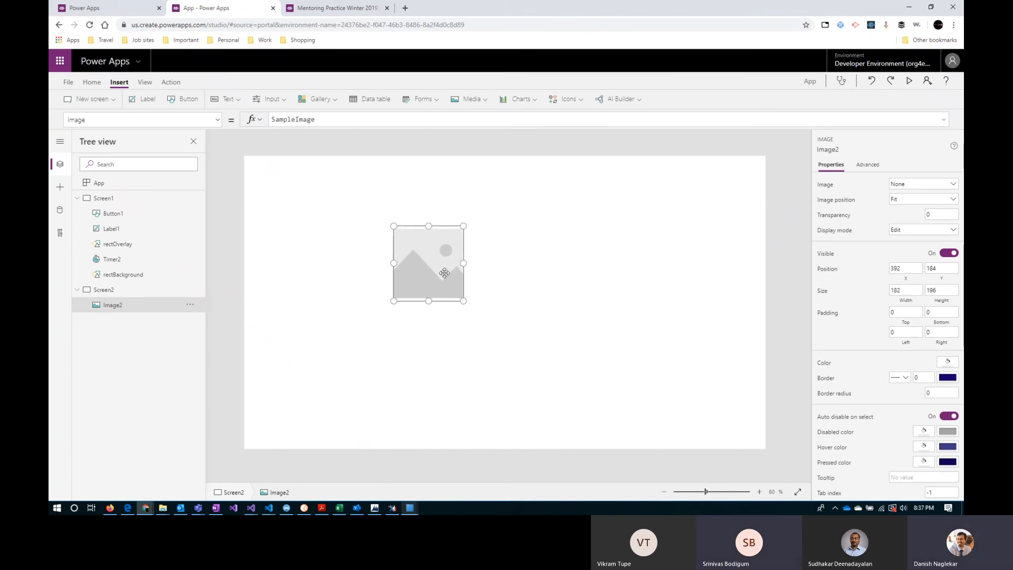
{"action": "key", "text": "ctrl+z"}
{"action": "key", "text": "ctrl+z"}
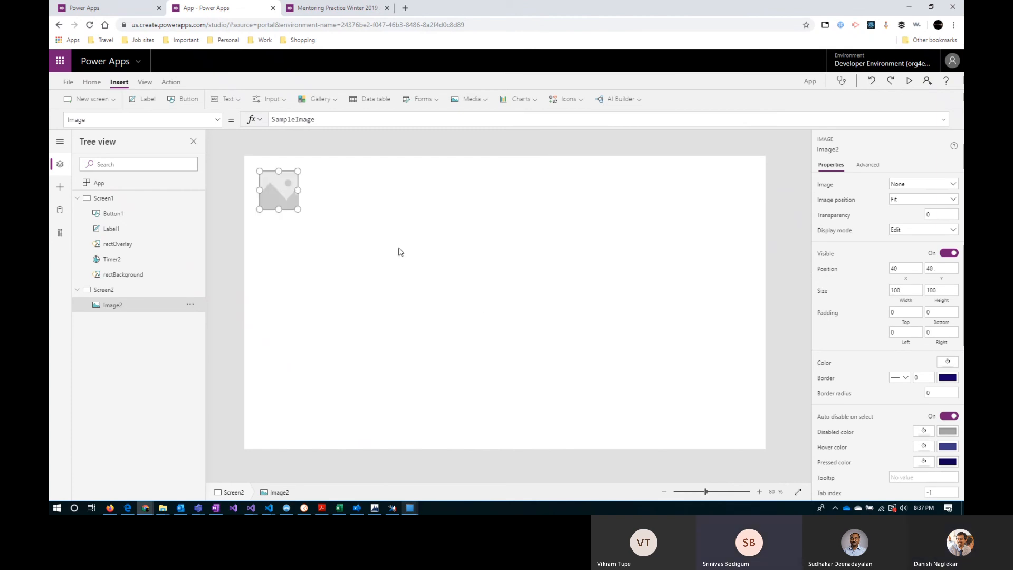
Move the image on Screen2 near the centre, at about X 616 and Y 280.
{"action": "left_click_drag", "start_coordinate": [291, 187], "coordinate": [507, 279]}
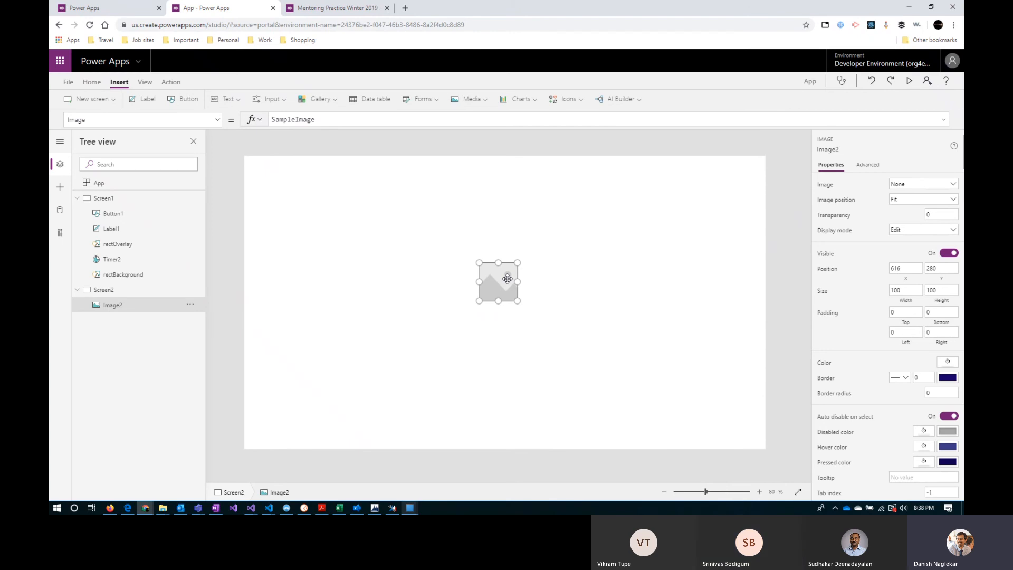
Turn on Auto pause for Timer2 on Screen1.
{"action": "left_click", "coordinate": [136, 262]}
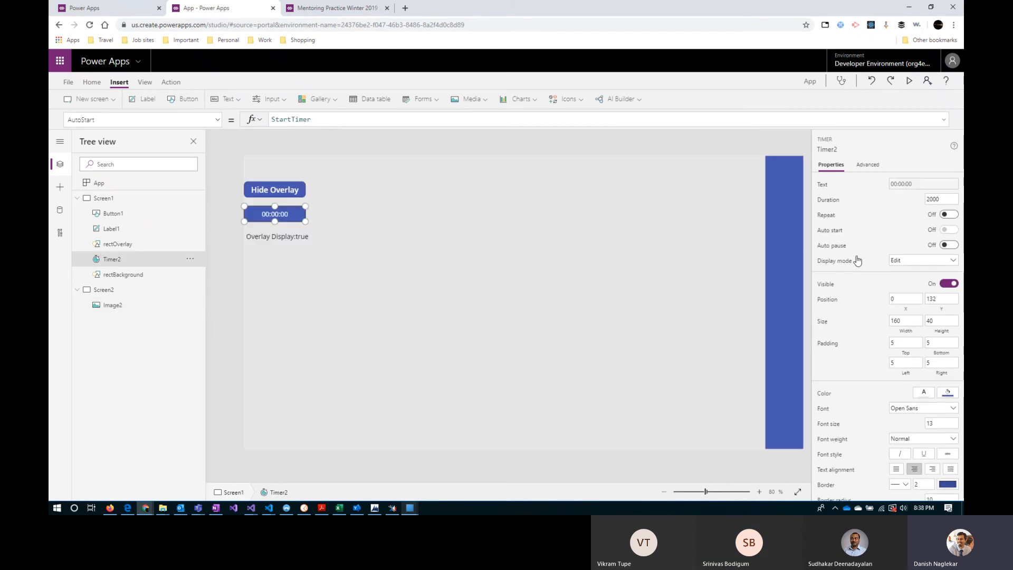
{"action": "left_click", "coordinate": [951, 247]}
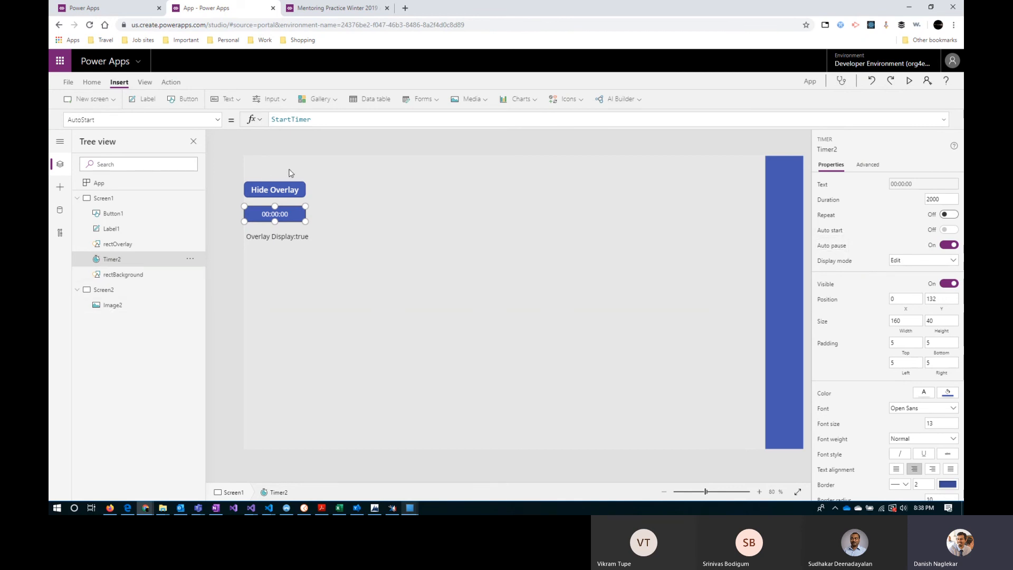
Insert a timer on Screen2 and place it in the screen's upper-left corner at X 0, Y 0.
{"action": "left_click", "coordinate": [116, 290]}
{"action": "left_click", "coordinate": [269, 98]}
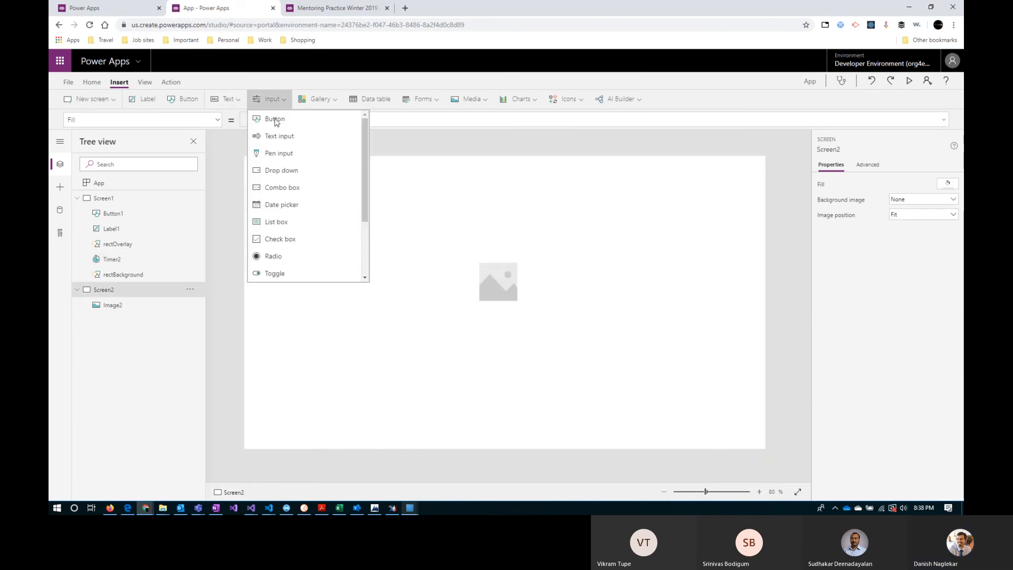
{"action": "left_click_drag", "start_coordinate": [368, 207], "coordinate": [367, 253]}
{"action": "left_click", "coordinate": [288, 240]}
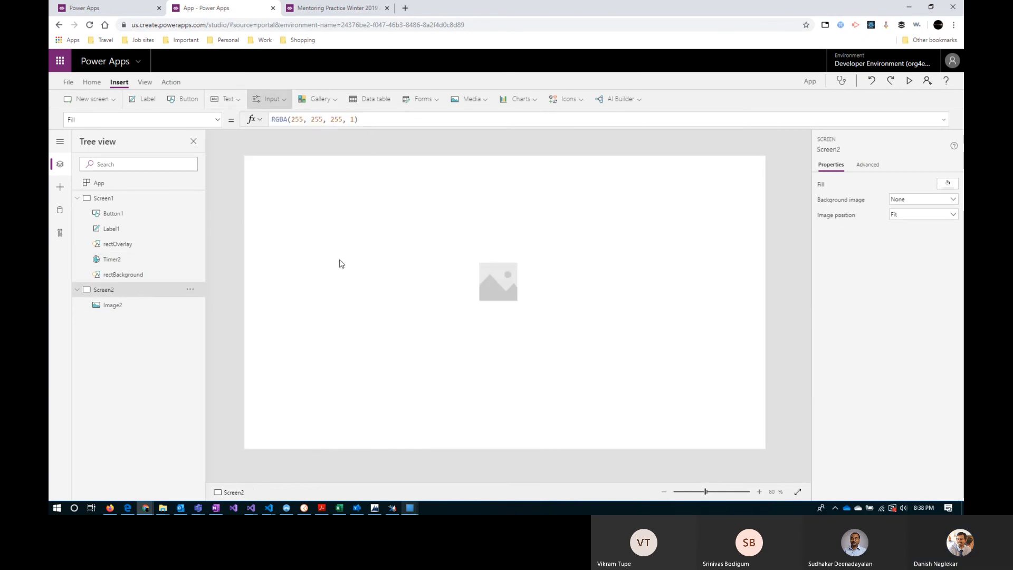
{"action": "left_click_drag", "start_coordinate": [308, 179], "coordinate": [293, 164]}
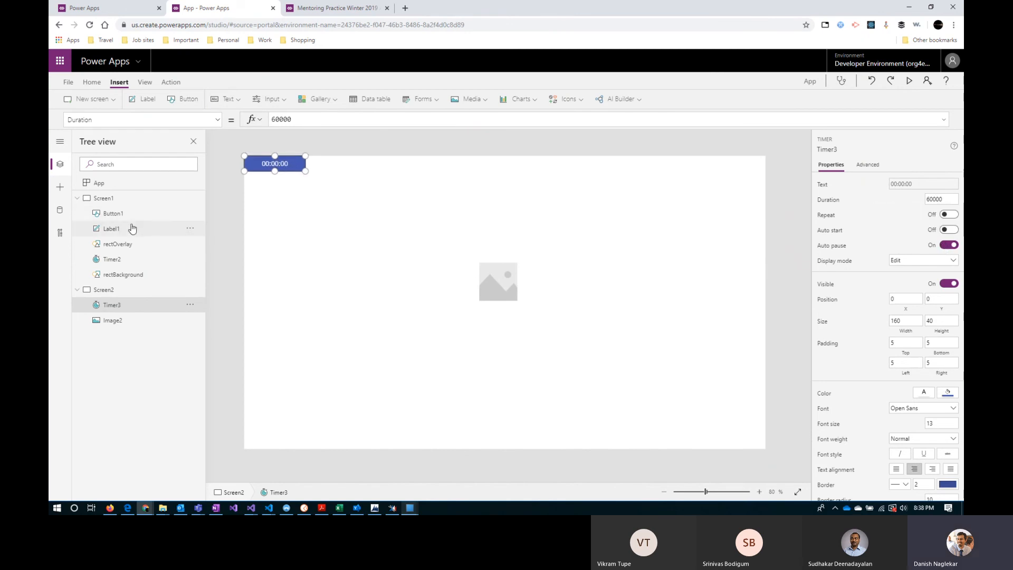
Set the duration of Timer2 on Screen1 to 60000.
{"action": "left_click", "coordinate": [136, 261]}
{"action": "left_click", "coordinate": [941, 199]}
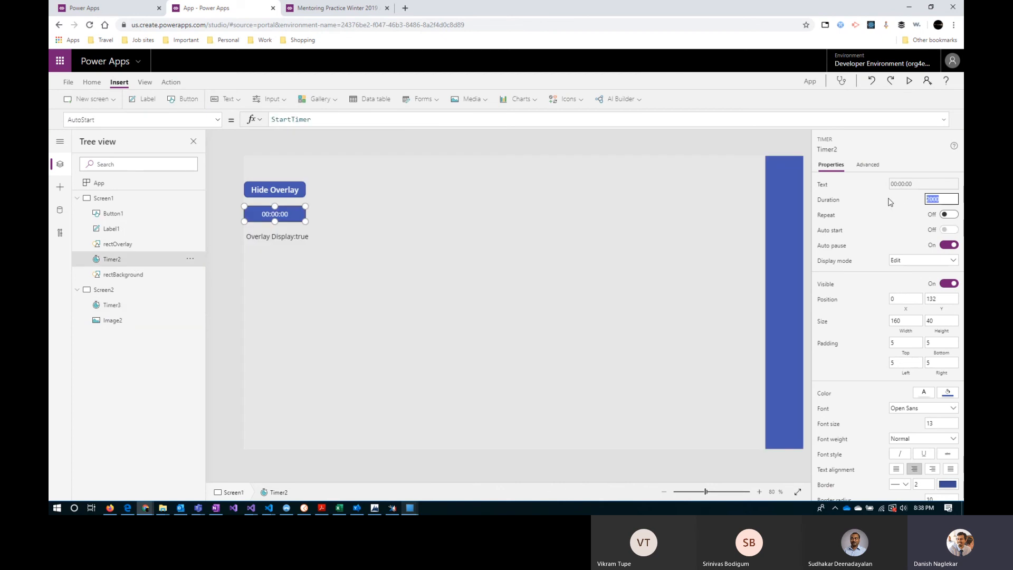
{"action": "type", "text": "6"}
Preview Screen1 and run its timer to watch the overlay slide in, and return to editing.
{"action": "left_click", "coordinate": [911, 82]}
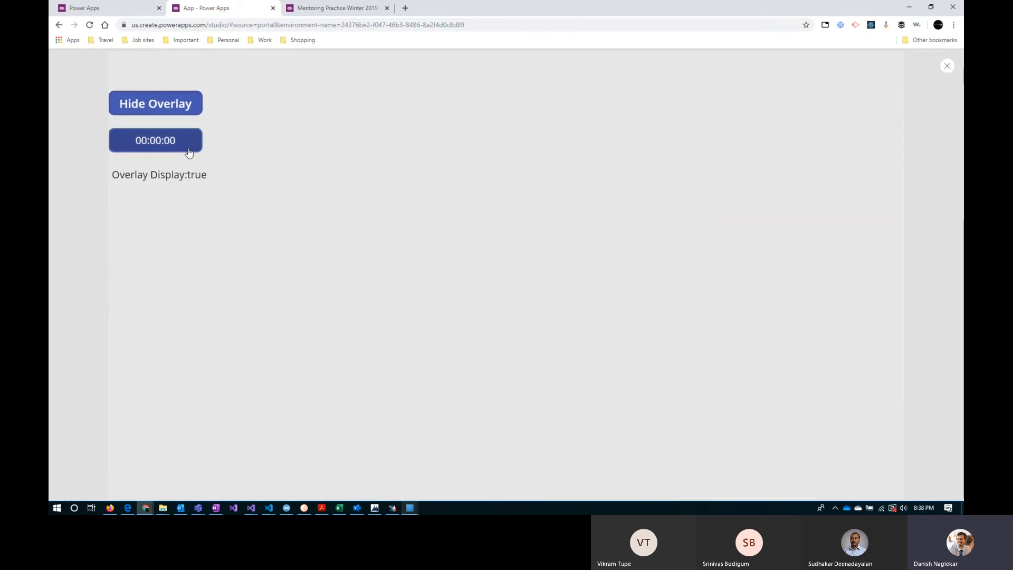
{"action": "left_click", "coordinate": [180, 145]}
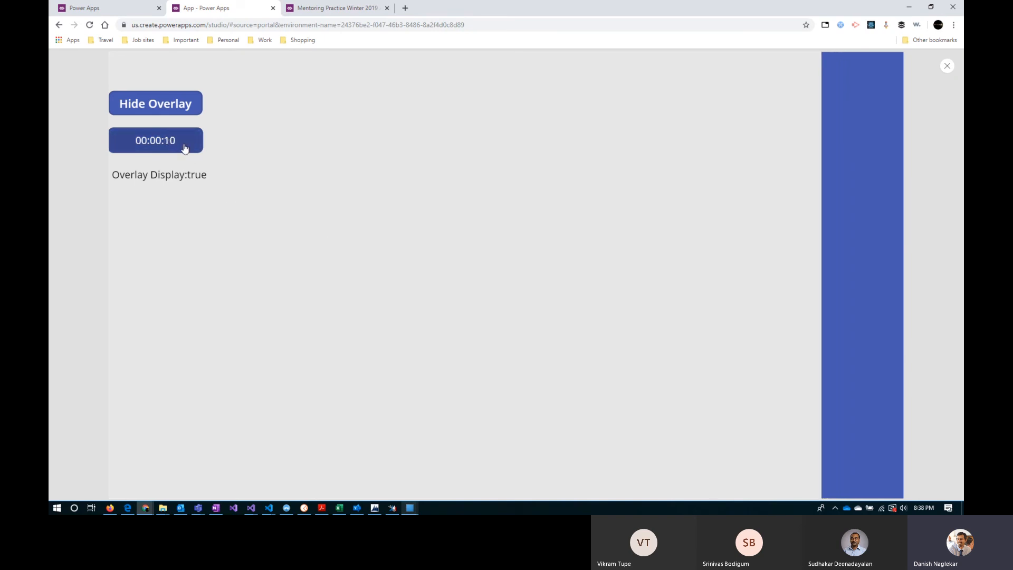
{"action": "left_click", "coordinate": [948, 65]}
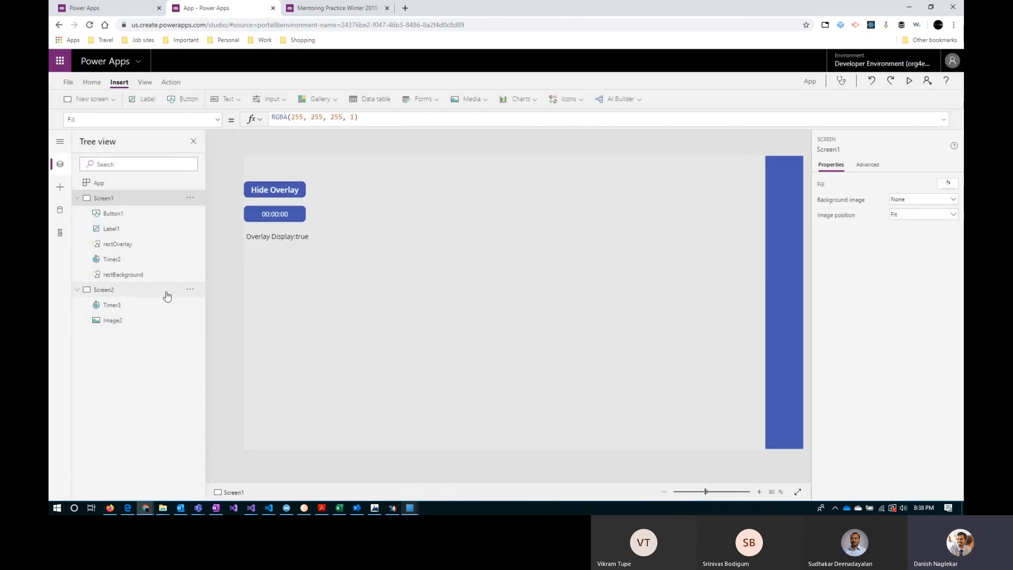
Insert a button on Screen1 at X 0, Y 376, below the overlay label, with the text "Next Screen".
{"action": "left_click", "coordinate": [190, 99]}
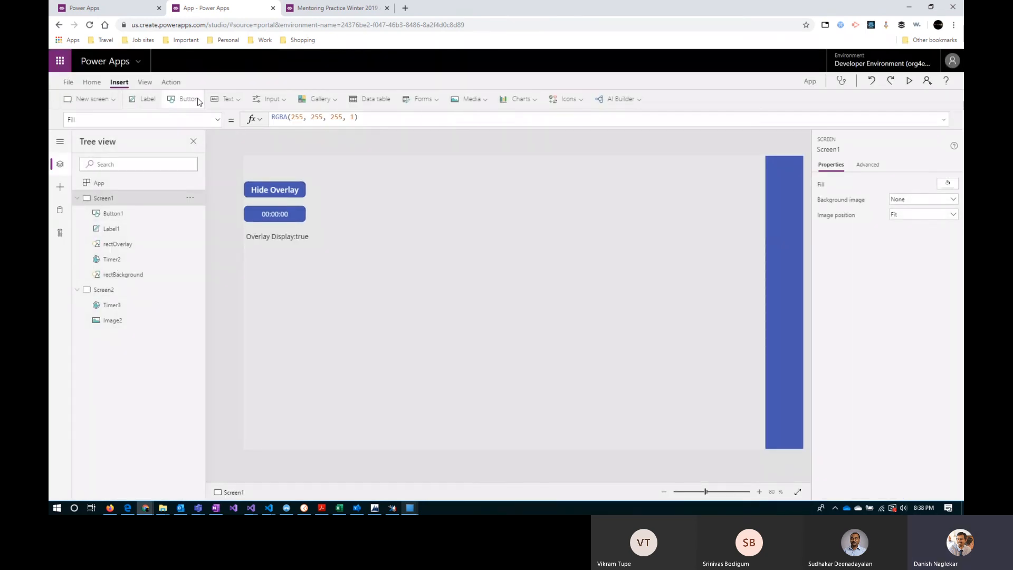
{"action": "left_click_drag", "start_coordinate": [308, 178], "coordinate": [291, 306]}
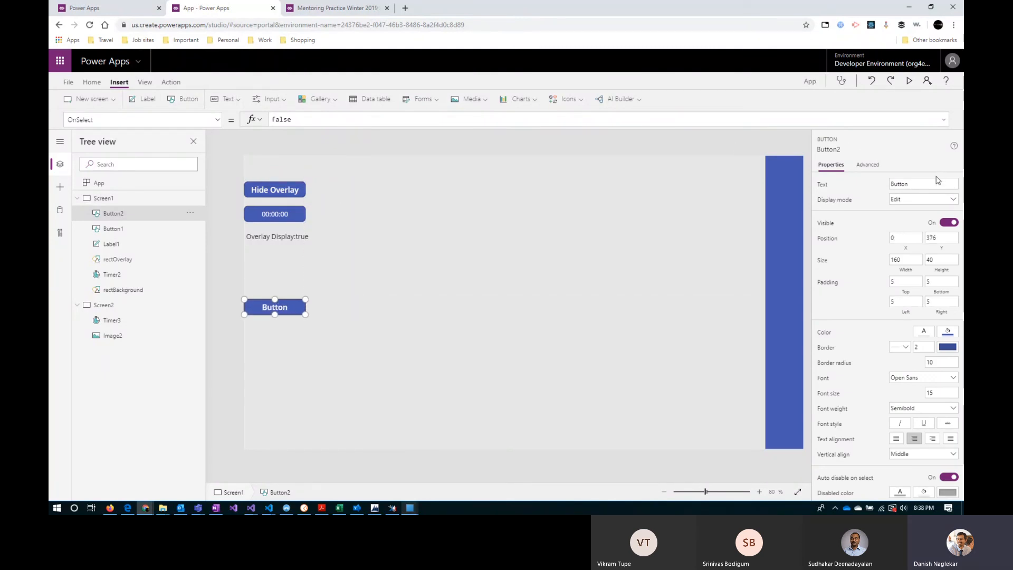
{"action": "left_click_drag", "start_coordinate": [926, 186], "coordinate": [851, 189]}
{"action": "type", "text": "Next Screen"}
Set the OnSelect formula of the Next Screen button to Navigate(Screen2);.
{"action": "left_click", "coordinate": [237, 123]}
{"action": "key", "text": "ctrl+a"}
{"action": "type", "text": "n"}
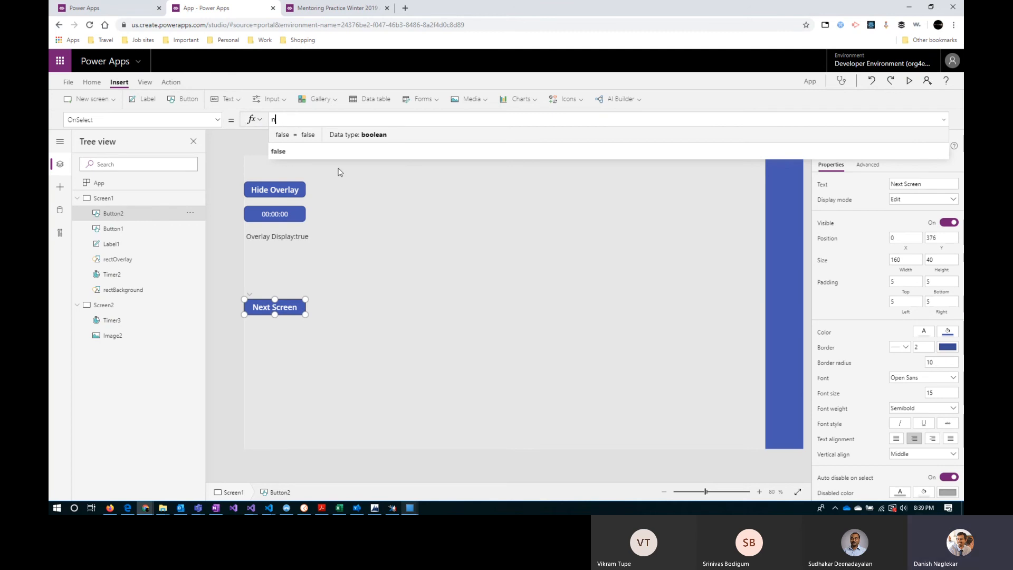
{"action": "type", "text": "avigate("}
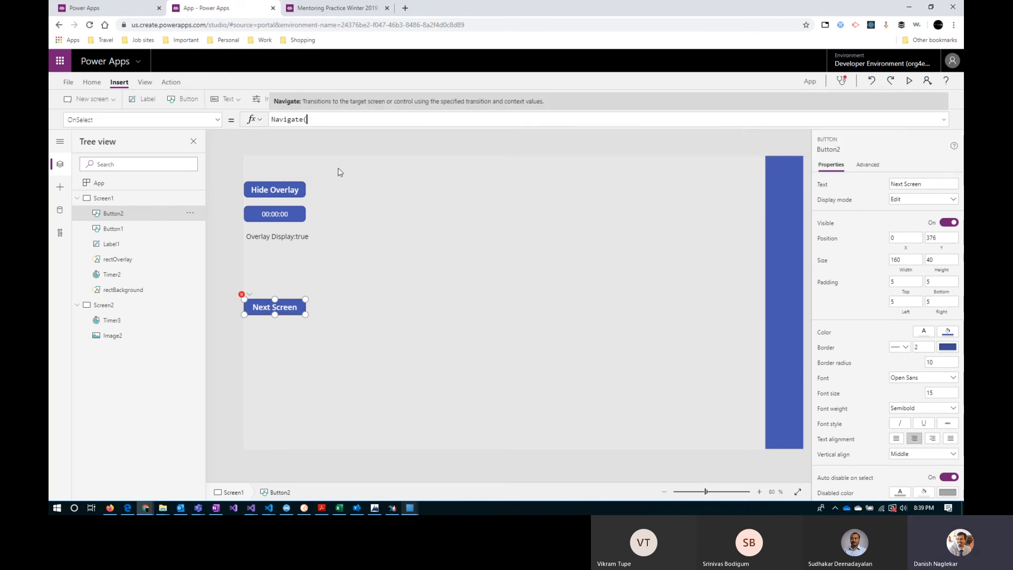
{"action": "key", "text": "Down"}
{"action": "key", "text": "Tab"}
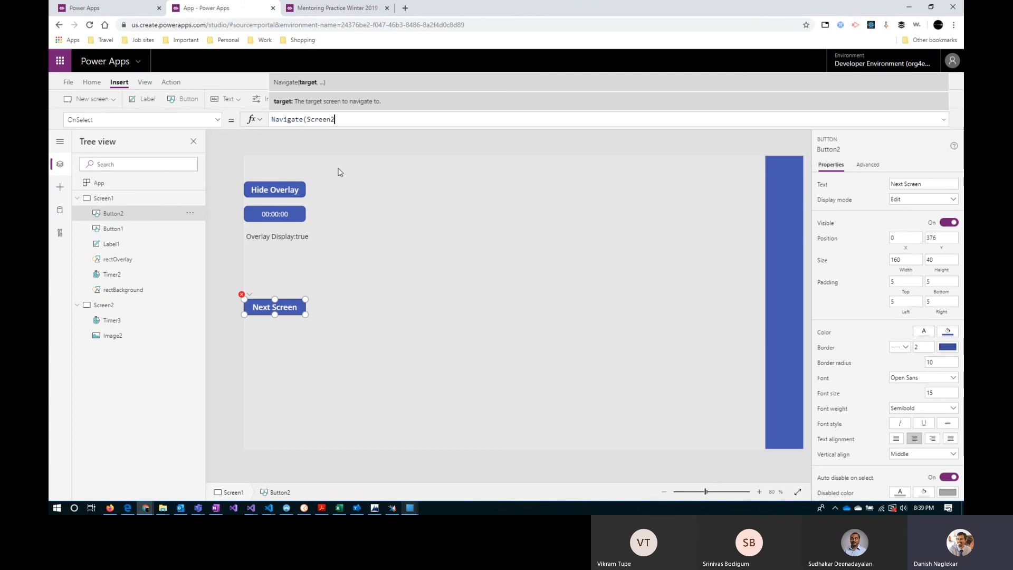
{"action": "type", "text": ";"}
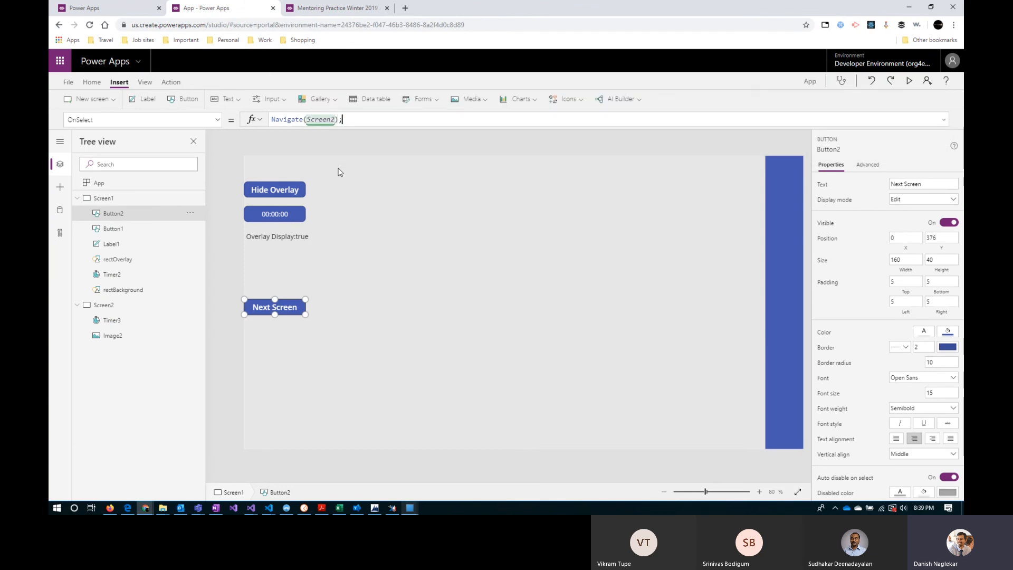
Insert a button on Screen2 at X 0, Y 226 with the text "Go Back".
{"action": "left_click", "coordinate": [131, 308]}
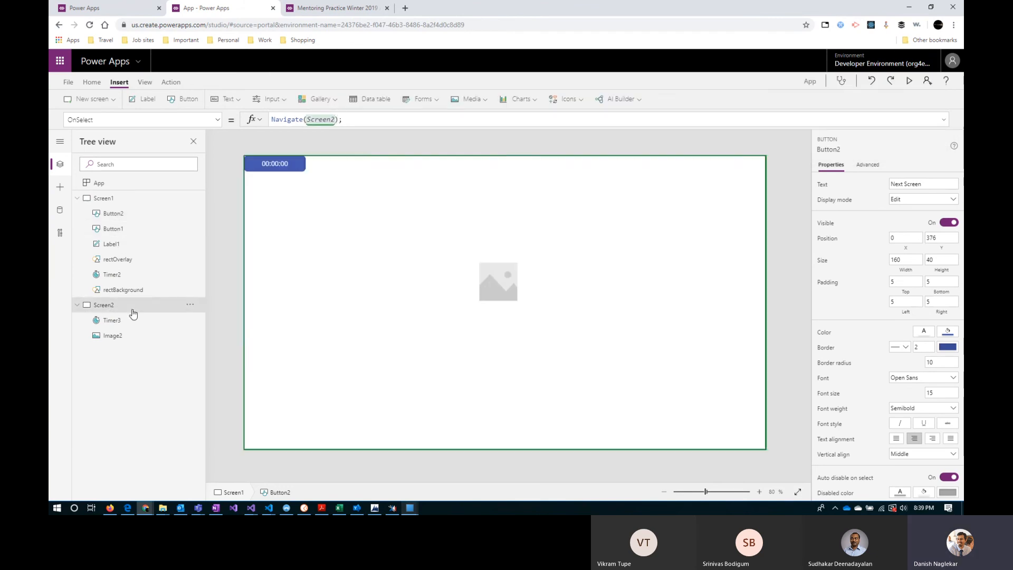
{"action": "left_click", "coordinate": [188, 99]}
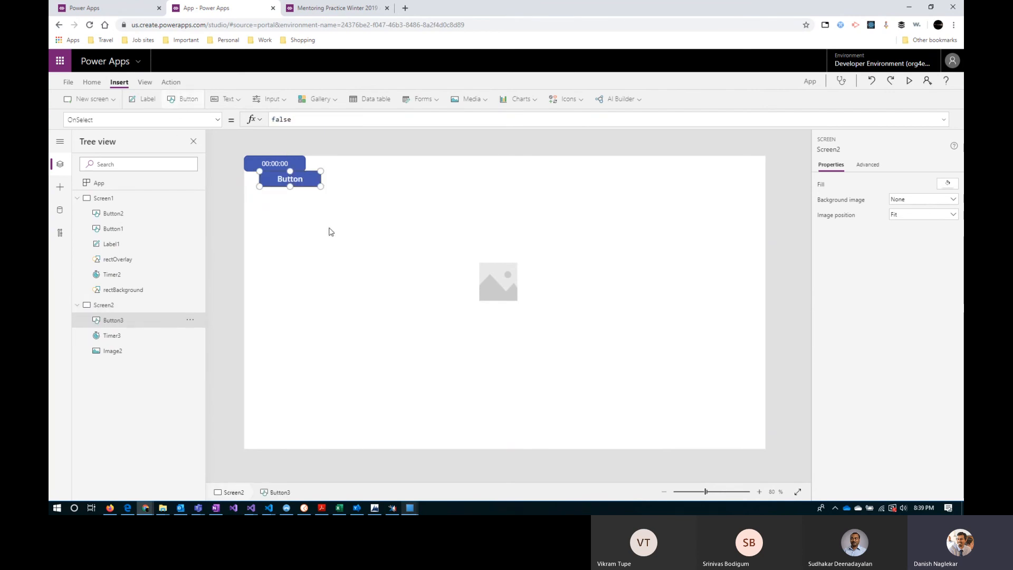
{"action": "left_click_drag", "start_coordinate": [290, 176], "coordinate": [288, 250]}
{"action": "left_click", "coordinate": [917, 184]}
{"action": "type", "text": "Go Back"}
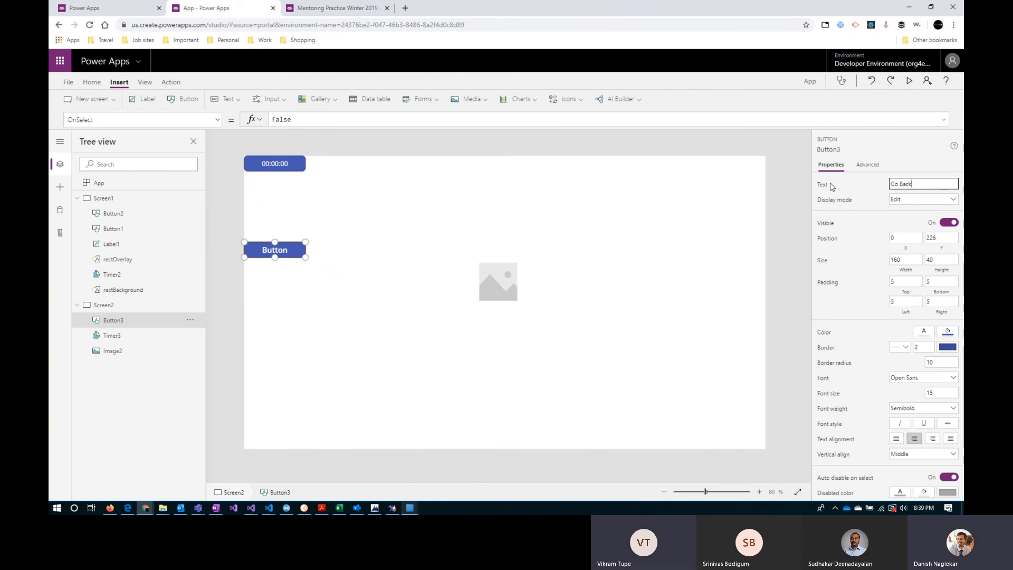
Set the OnSelect formula of the Go Back button to Back();.
{"action": "left_click", "coordinate": [297, 120]}
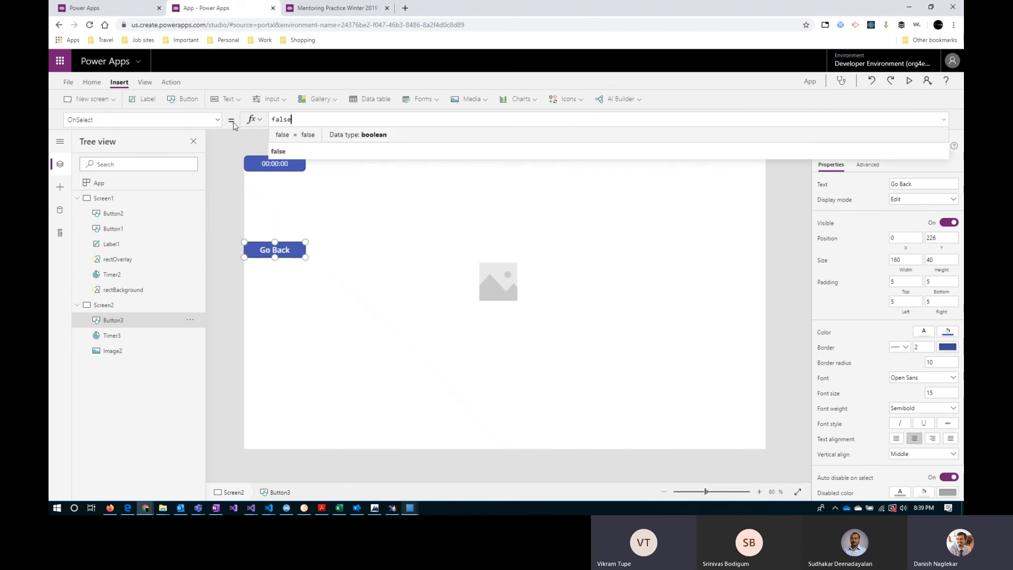
{"action": "key", "text": "ctrl+a"}
{"action": "type", "text": "Back"}
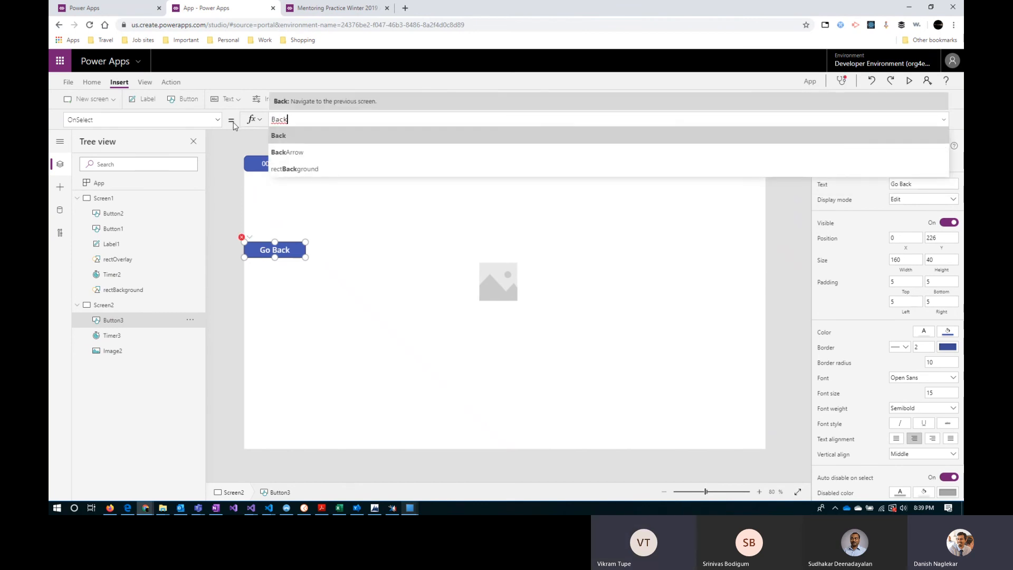
{"action": "type", "text": "("}
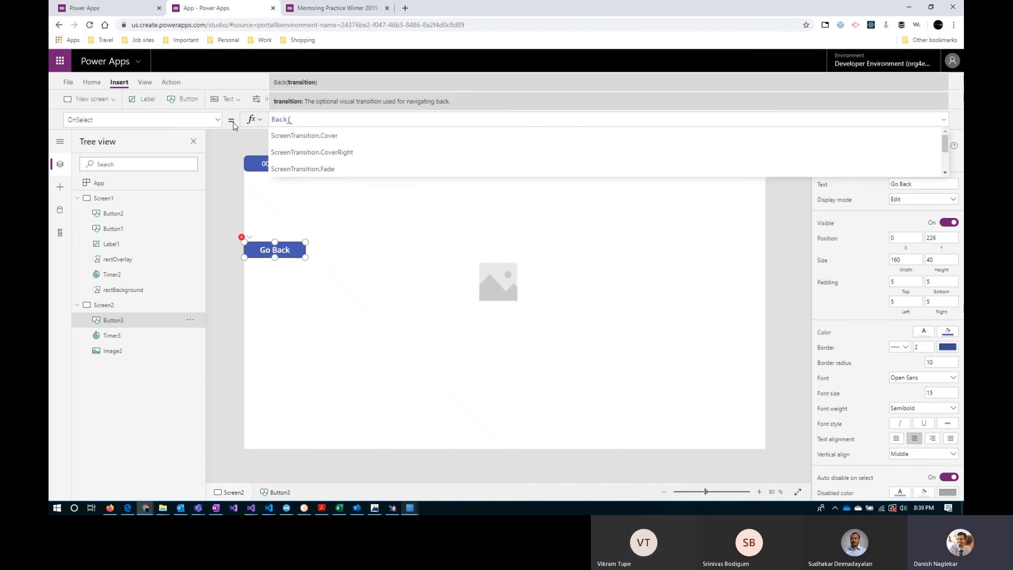
{"action": "type", "text": ");"}
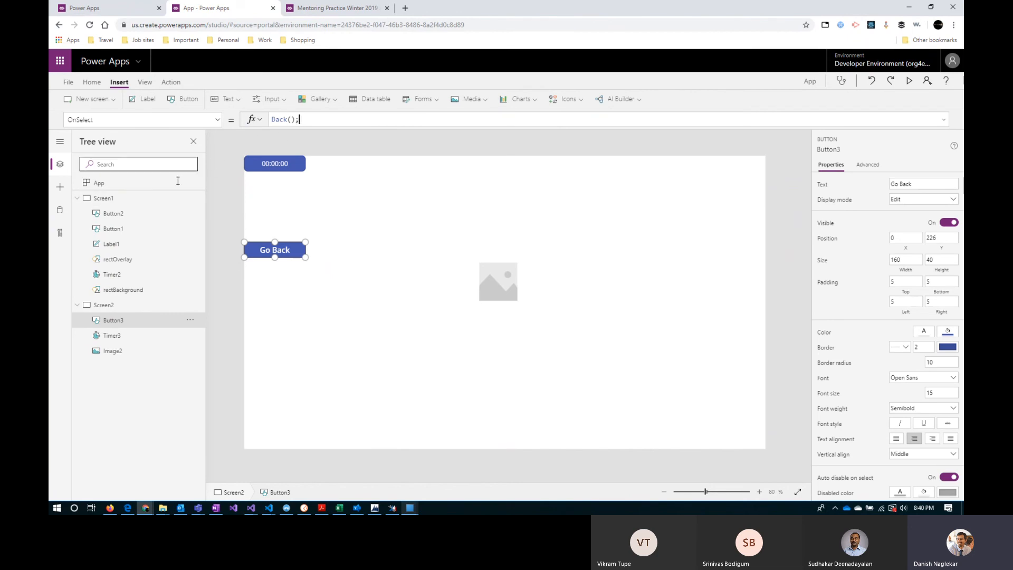
Preview the app from Screen1, run the timers on both screens, and switch between the screens to test auto pause.
{"action": "left_click", "coordinate": [132, 200]}
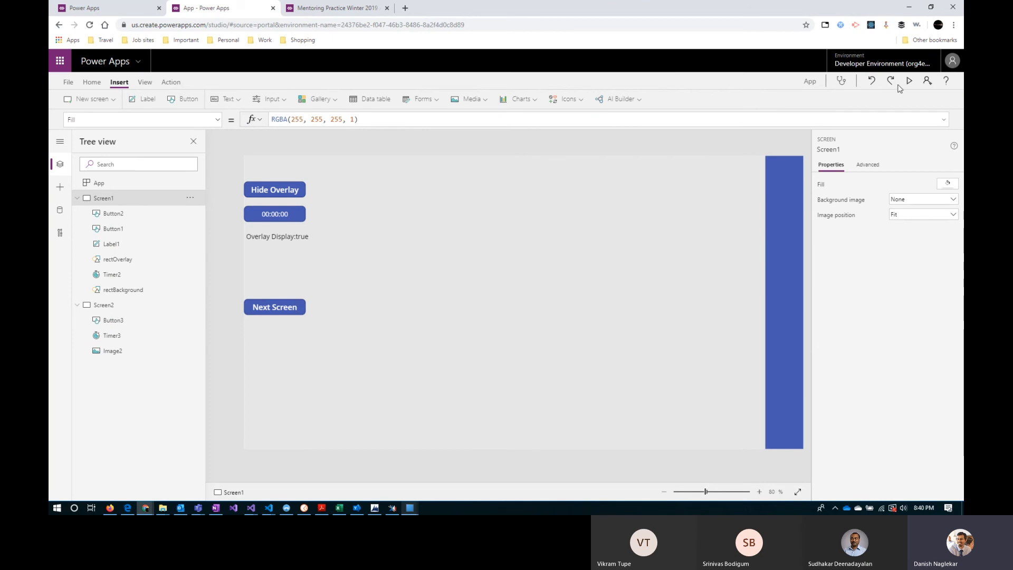
{"action": "left_click", "coordinate": [912, 80]}
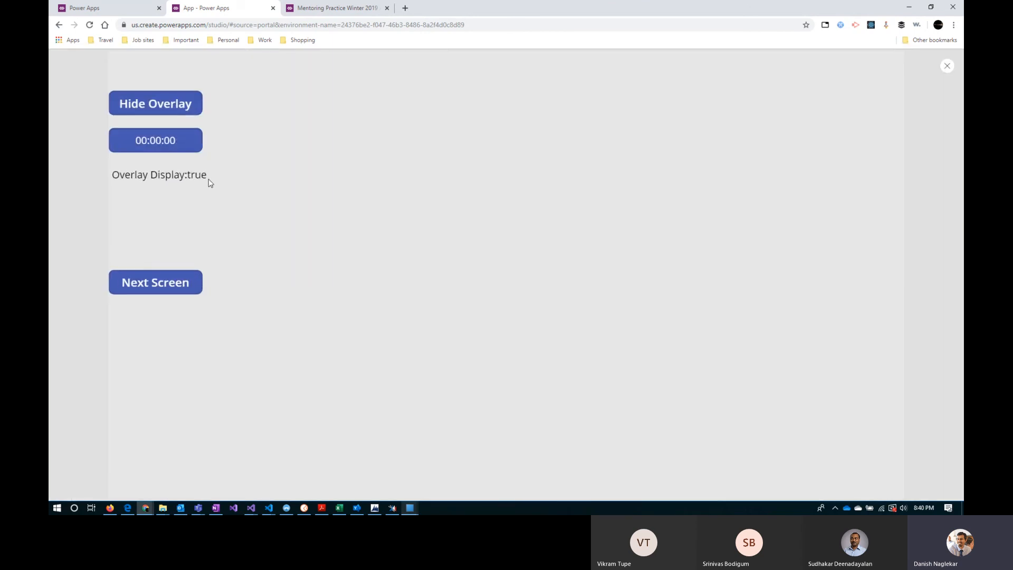
{"action": "left_click", "coordinate": [178, 140]}
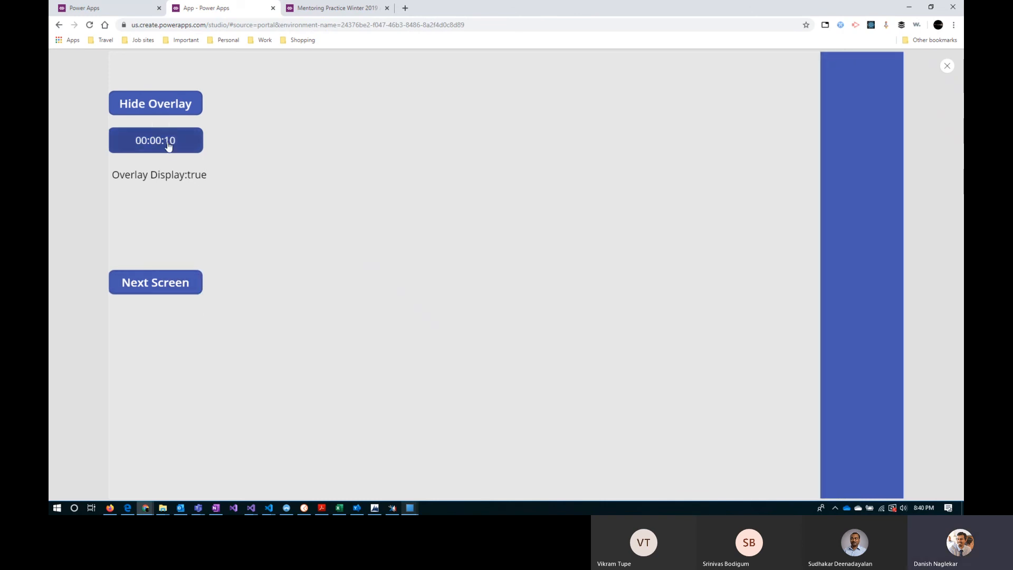
{"action": "left_click", "coordinate": [166, 282]}
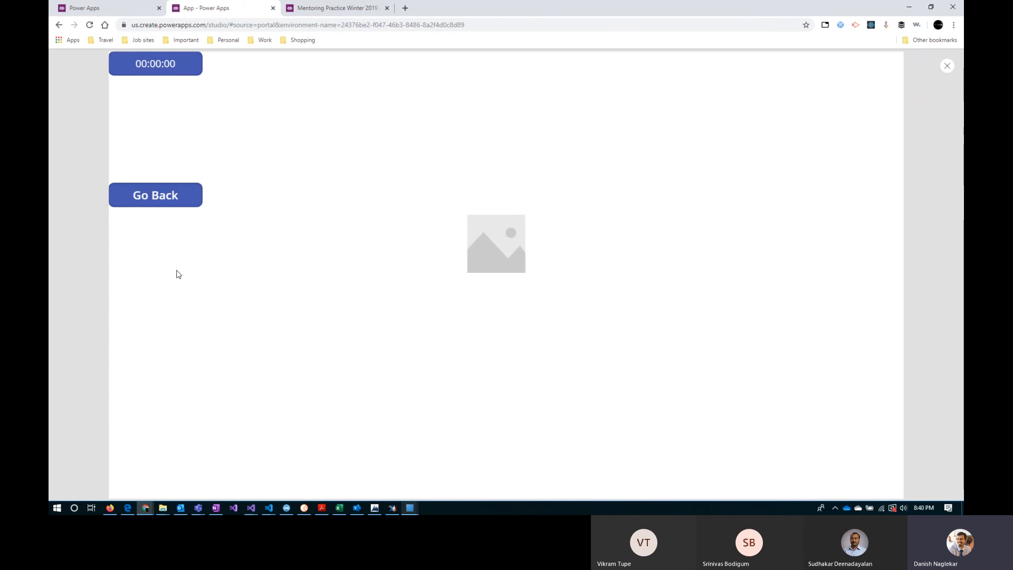
{"action": "left_click", "coordinate": [167, 68]}
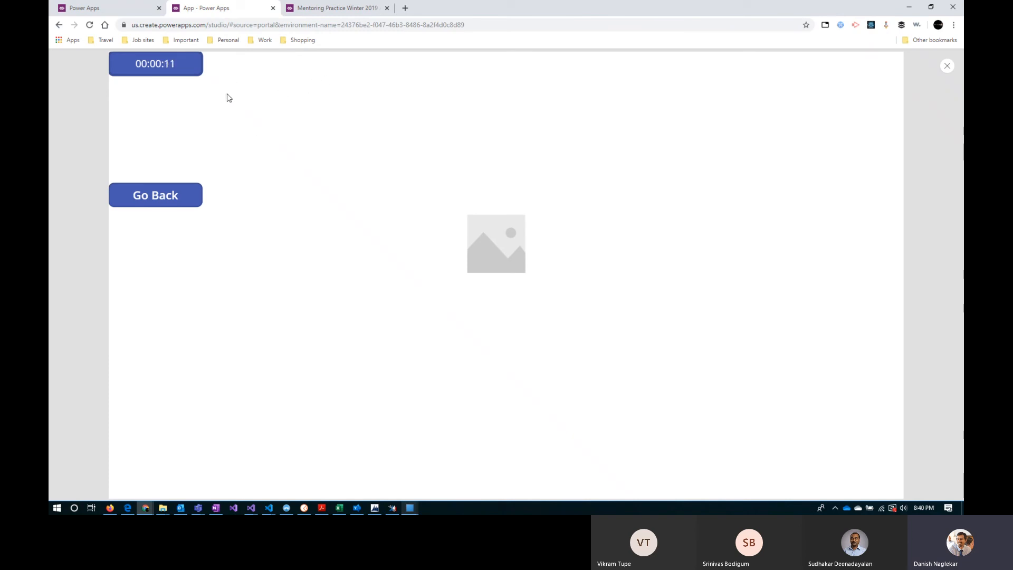
{"action": "left_click", "coordinate": [158, 197]}
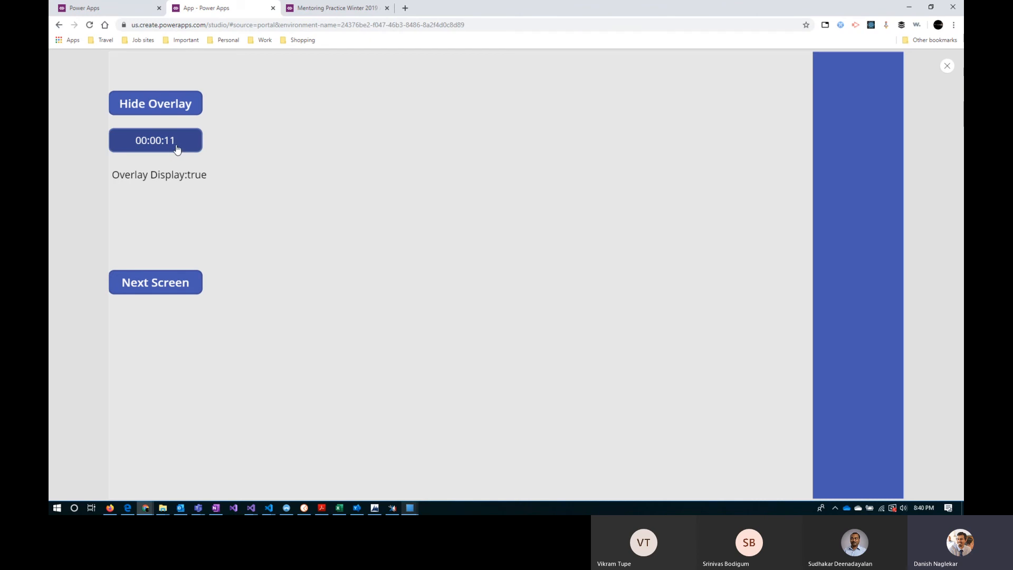
{"action": "left_click", "coordinate": [186, 283]}
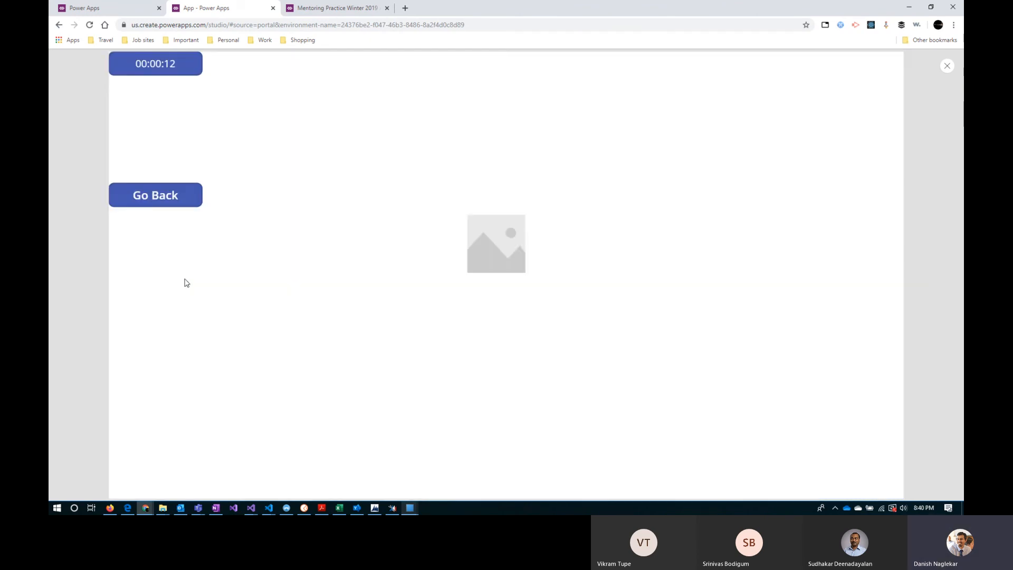
{"action": "left_click", "coordinate": [172, 188]}
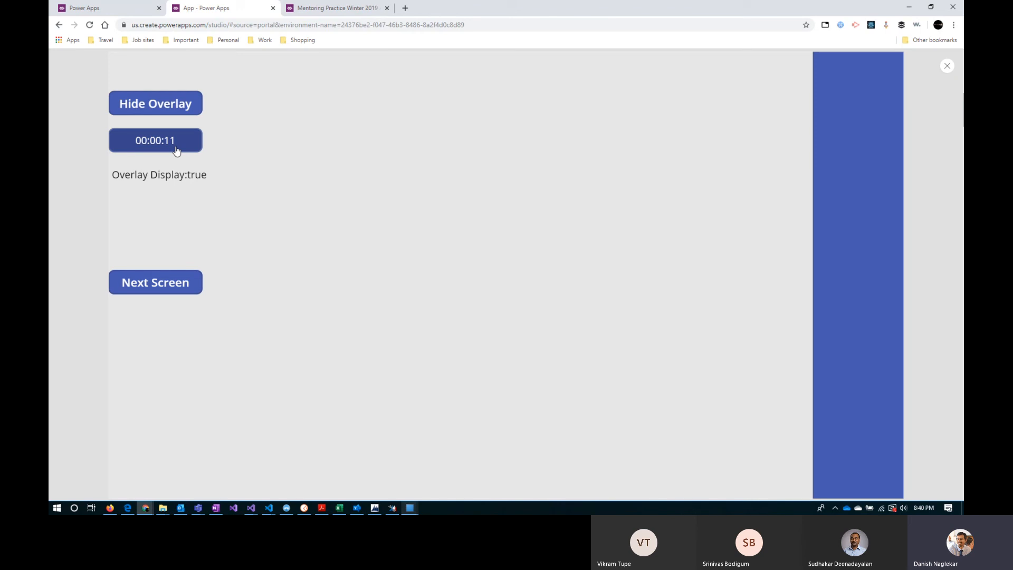
{"action": "left_click", "coordinate": [947, 67]}
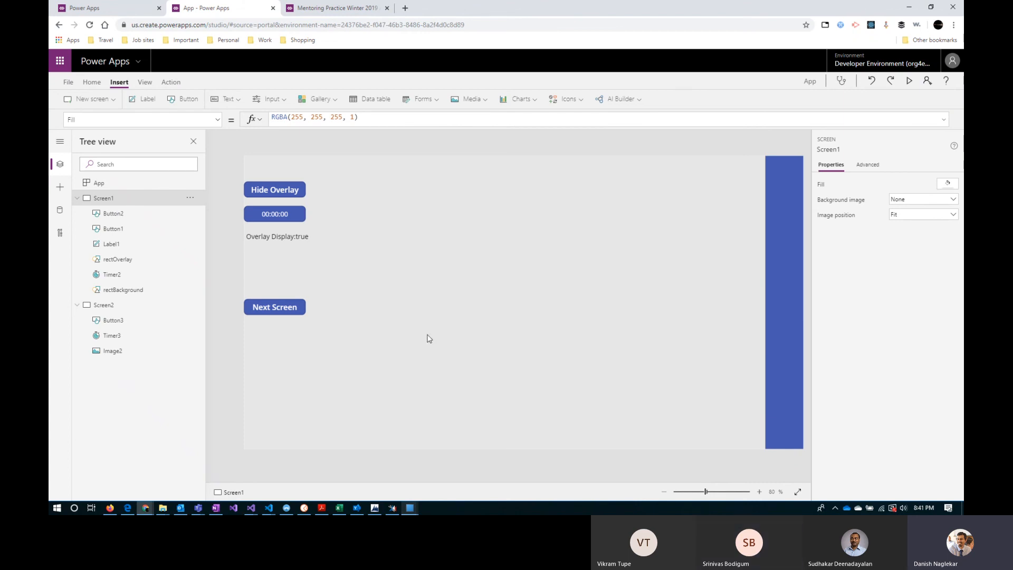
Move the Go Back button on Screen2 up beneath the timer, to X 0, Y 88.
{"action": "left_click", "coordinate": [108, 306]}
{"action": "left_click", "coordinate": [286, 163]}
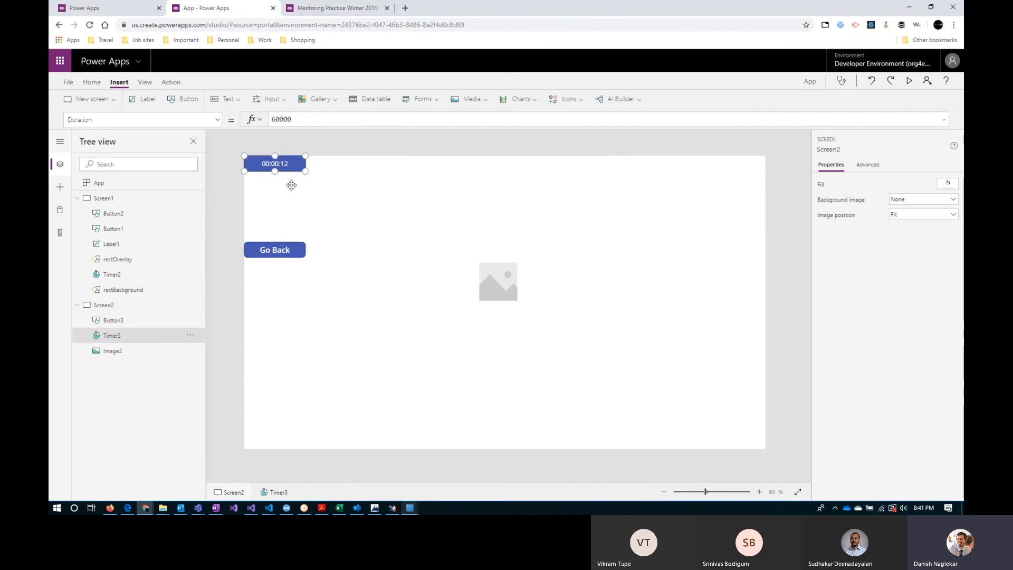
{"action": "left_click", "coordinate": [287, 249]}
{"action": "left_click_drag", "start_coordinate": [285, 214], "coordinate": [276, 198]}
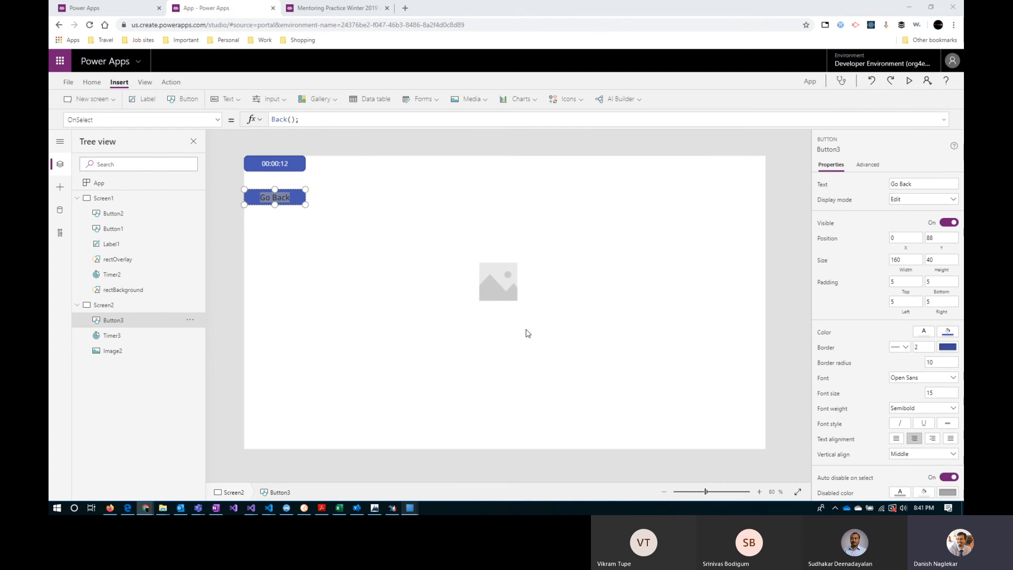
Examine the advanced design properties of the image on Screen2, including ImageRotation.
{"action": "left_click", "coordinate": [494, 276]}
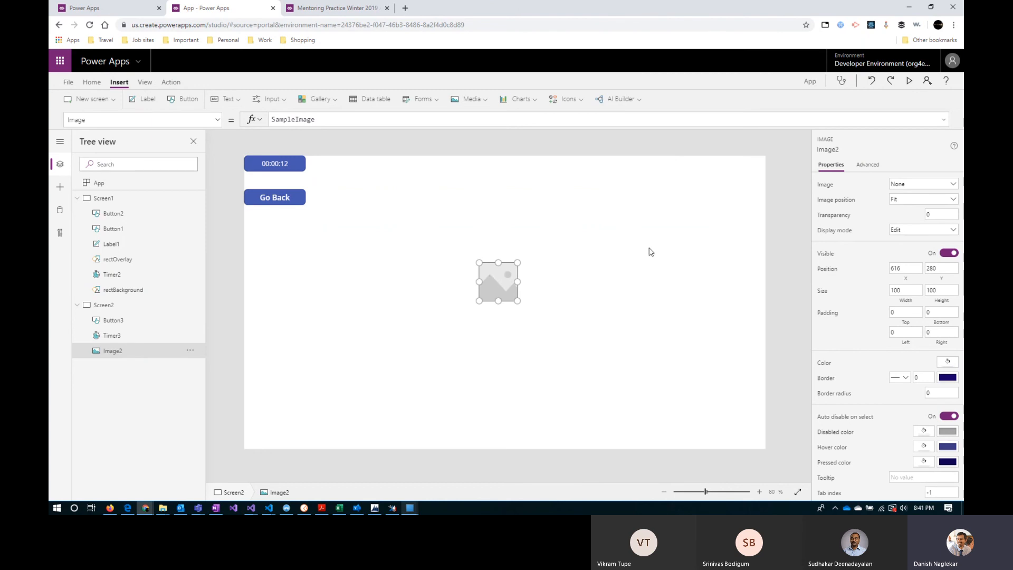
{"action": "left_click", "coordinate": [876, 165]}
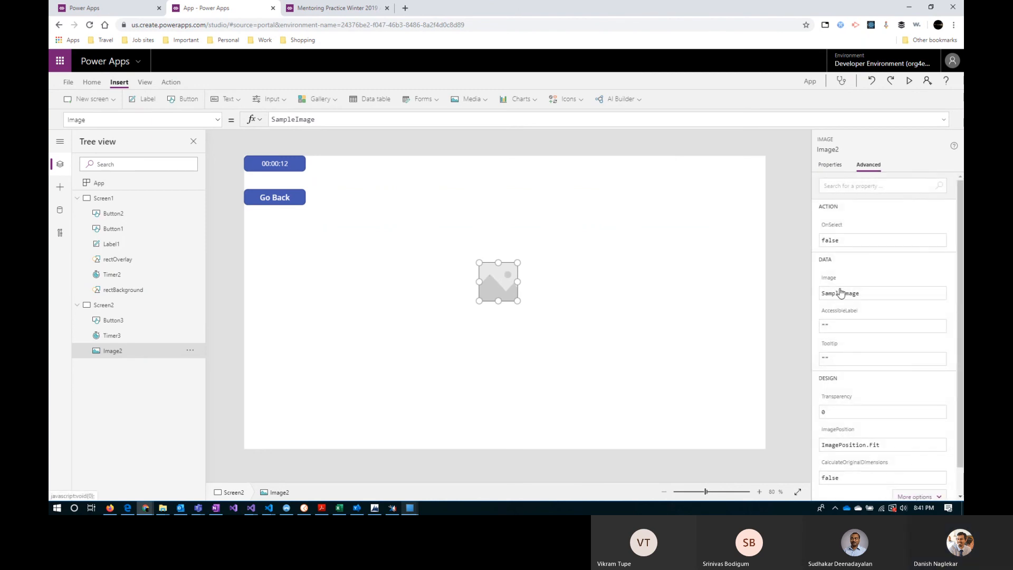
{"action": "scroll", "coordinate": [870, 452], "scroll_direction": "down", "scroll_amount": 1}
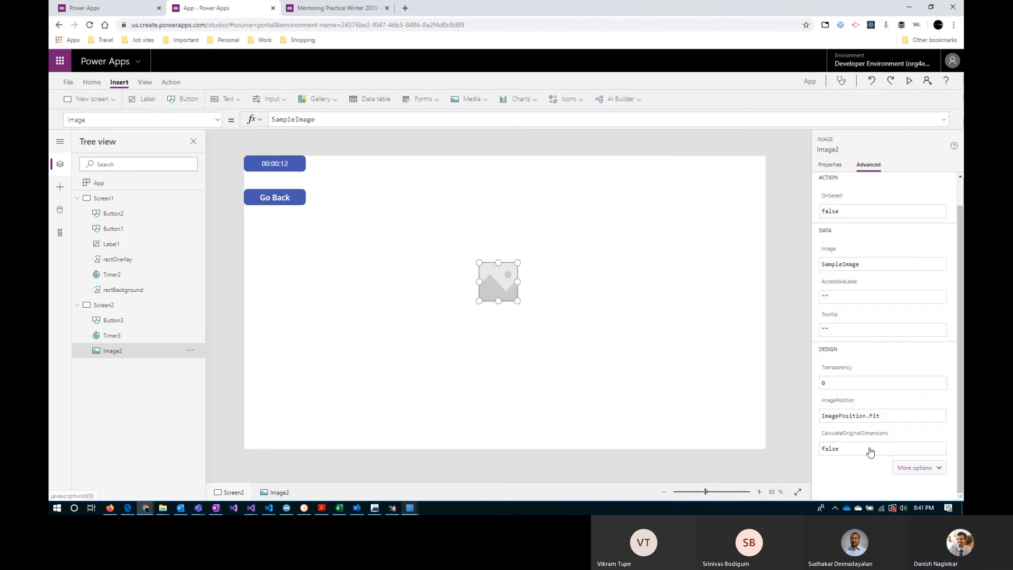
{"action": "left_click", "coordinate": [911, 469]}
{"action": "scroll", "coordinate": [849, 418], "scroll_direction": "down", "scroll_amount": 3}
{"action": "scroll", "coordinate": [843, 401], "scroll_direction": "down", "scroll_amount": 1}
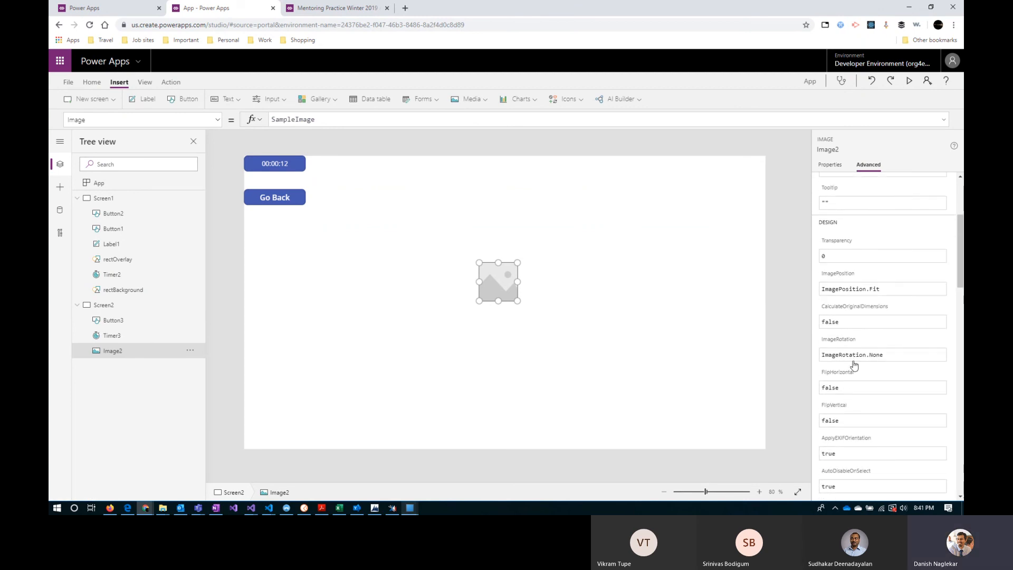
{"action": "left_click", "coordinate": [878, 355]}
Load trzcacak.rs-small-plane-png-257856.png from the Mentoring folder as the picture of the image on Screen2.
{"action": "left_click", "coordinate": [830, 164]}
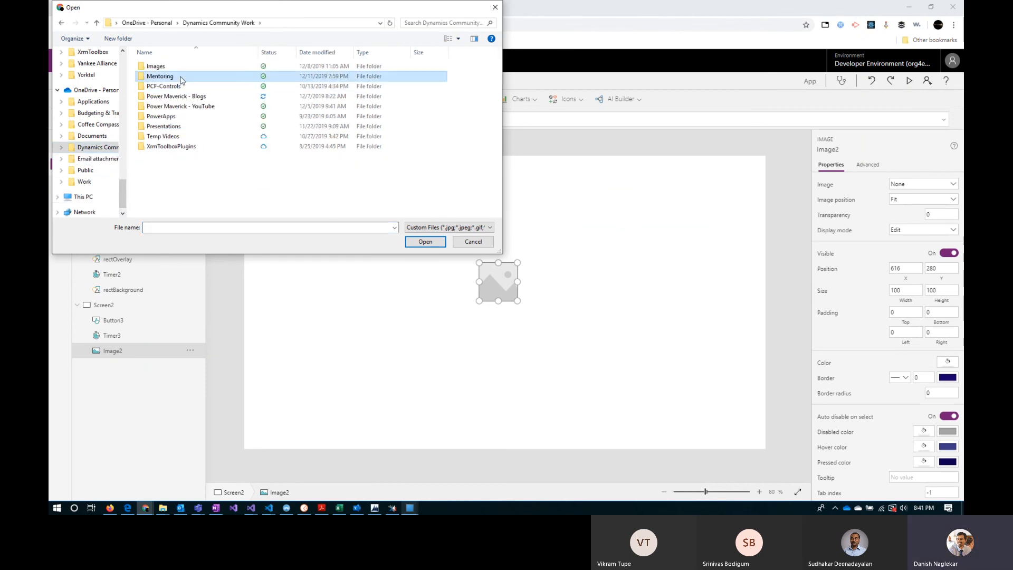
{"action": "double_click", "coordinate": [180, 80]}
{"action": "left_click", "coordinate": [184, 117]}
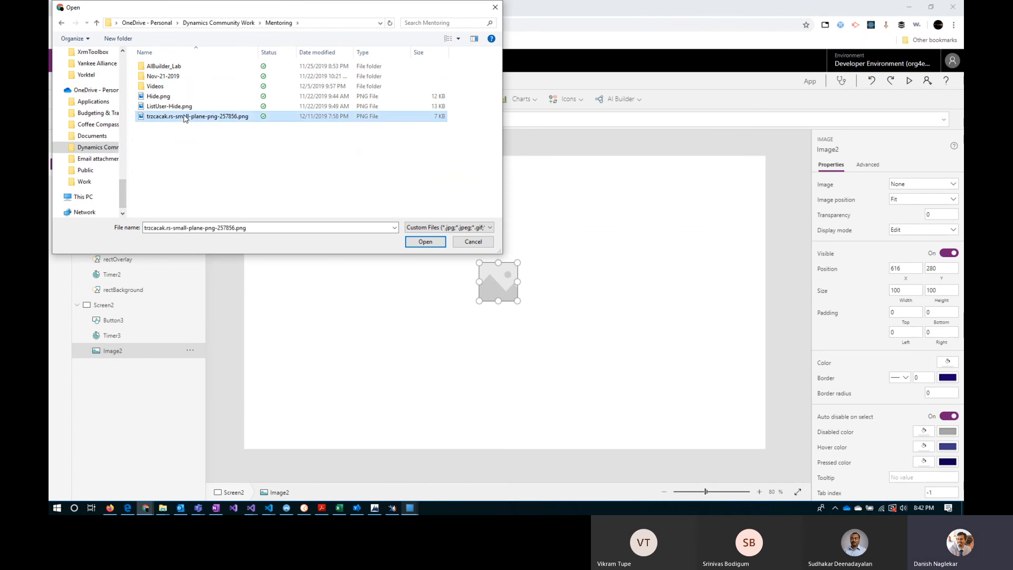
{"action": "double_click", "coordinate": [184, 116]}
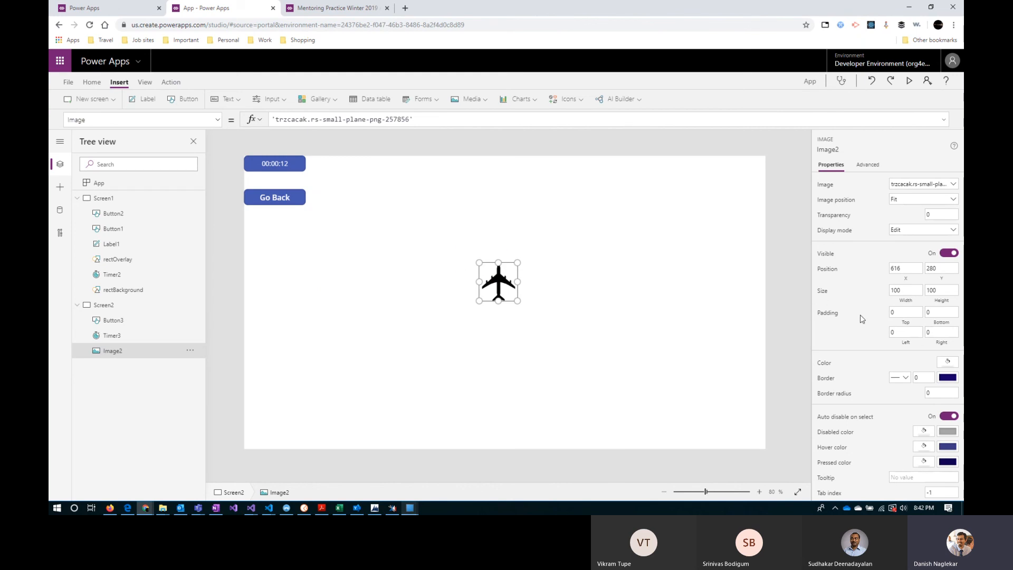
Set the ImageRotation property of the plane image on Screen2 to ImageRotation.Rotate270.
{"action": "left_click", "coordinate": [869, 167]}
{"action": "left_click", "coordinate": [895, 352]}
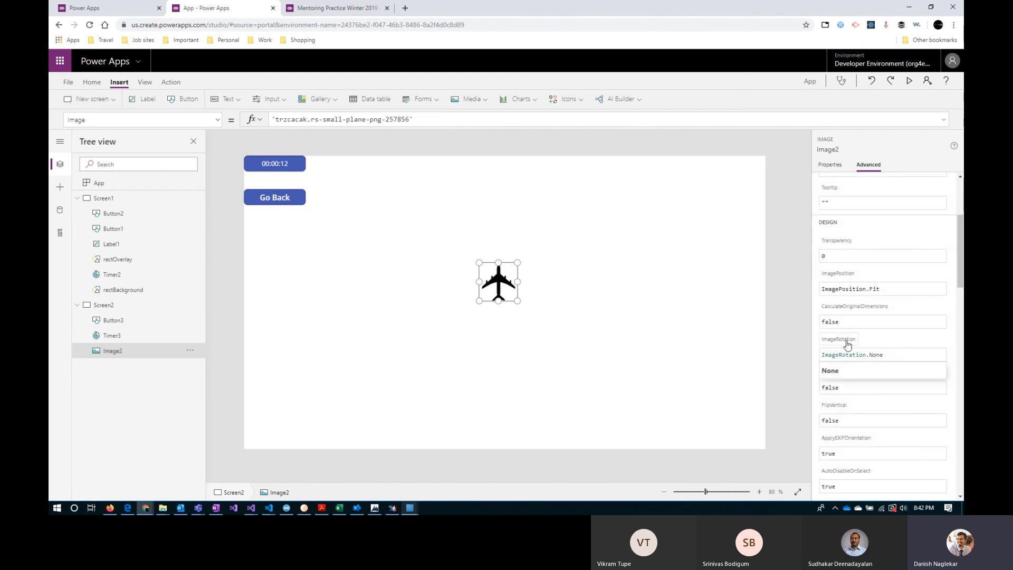
{"action": "double_click", "coordinate": [334, 119]}
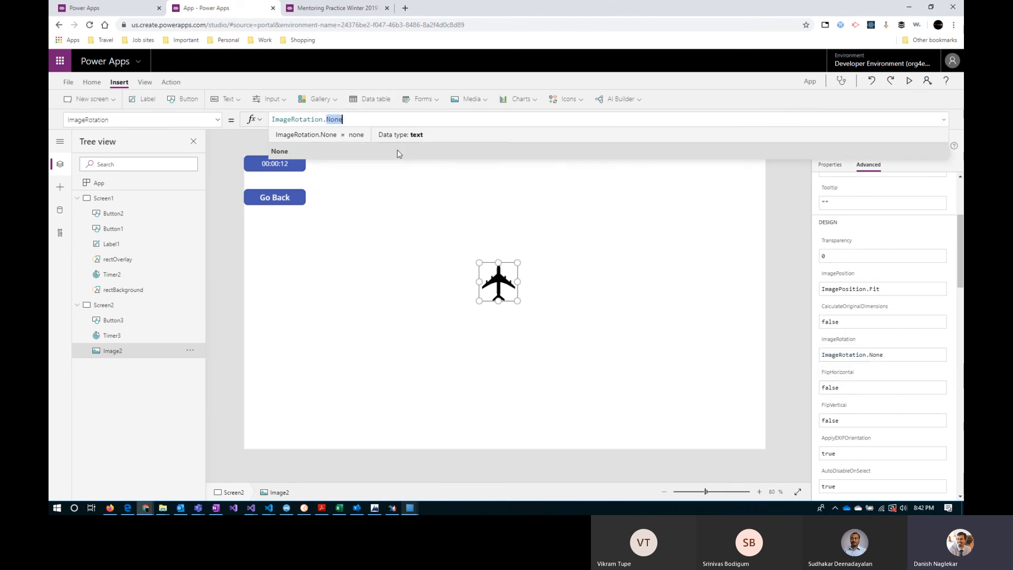
{"action": "key", "text": "BackSpace"}
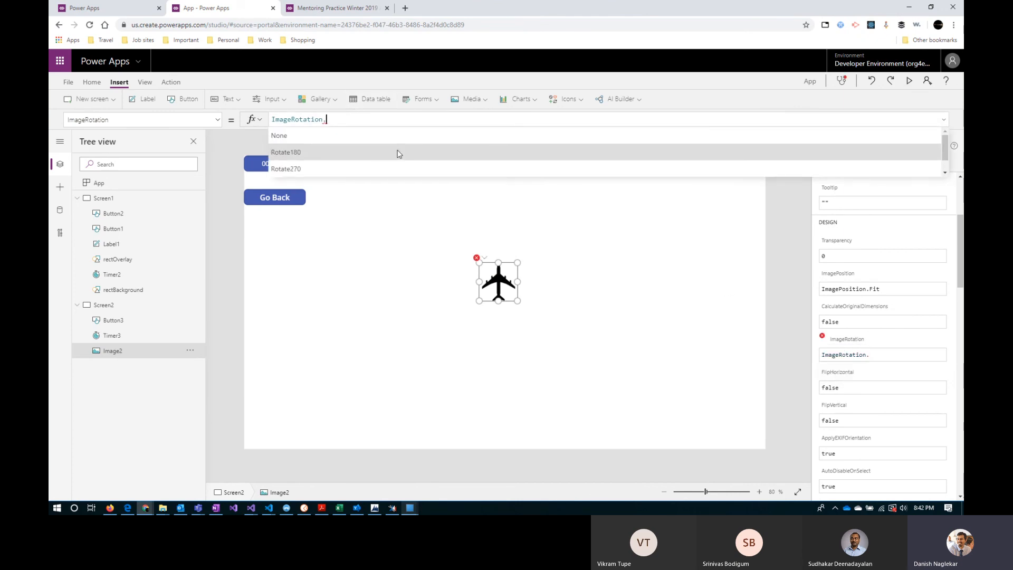
{"action": "key", "text": "Down"}
{"action": "key", "text": "Down"}
{"action": "key", "text": "Down"}
{"action": "key", "text": "Down"}
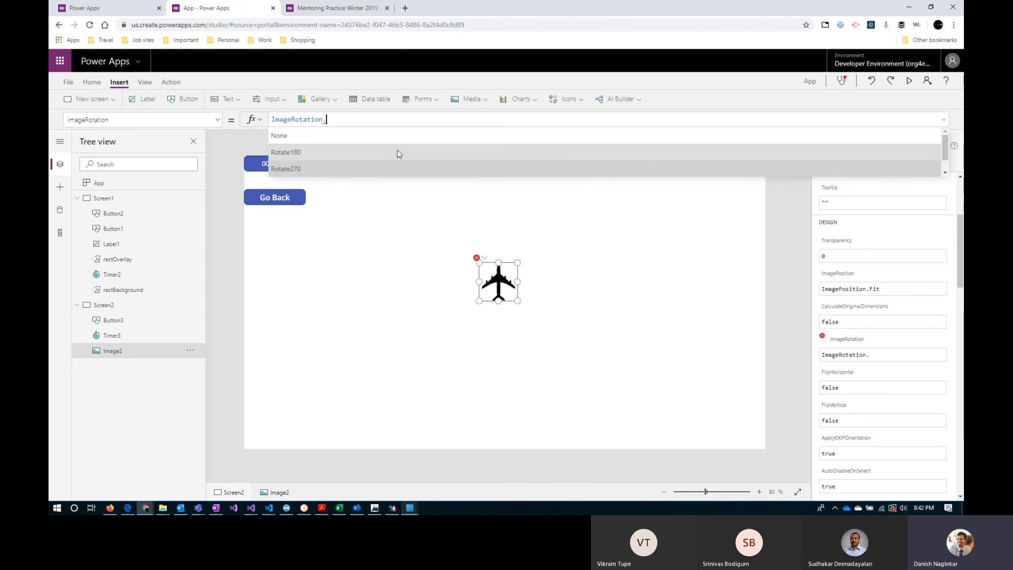
{"action": "key", "text": "Down"}
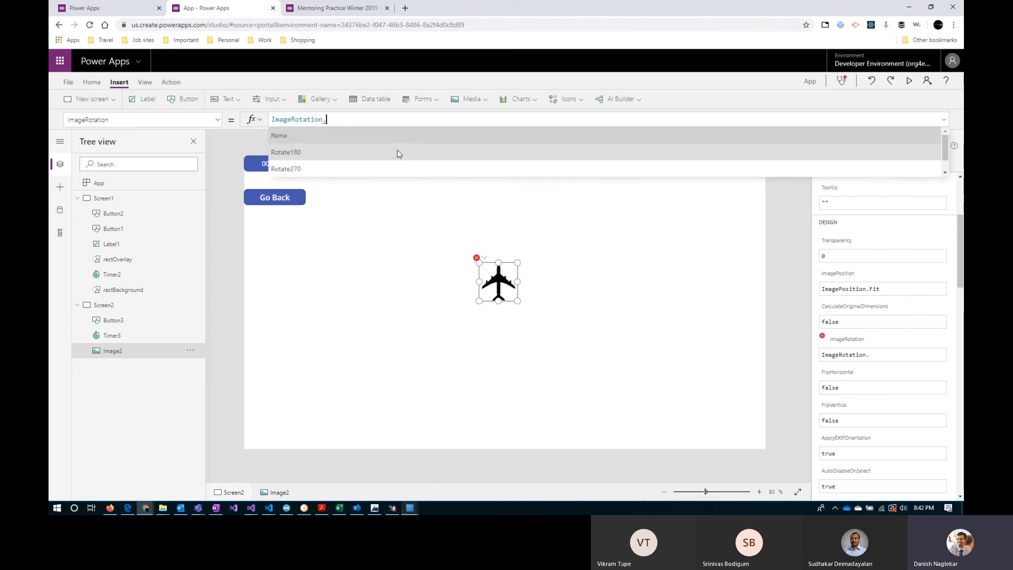
{"action": "key", "text": "Down"}
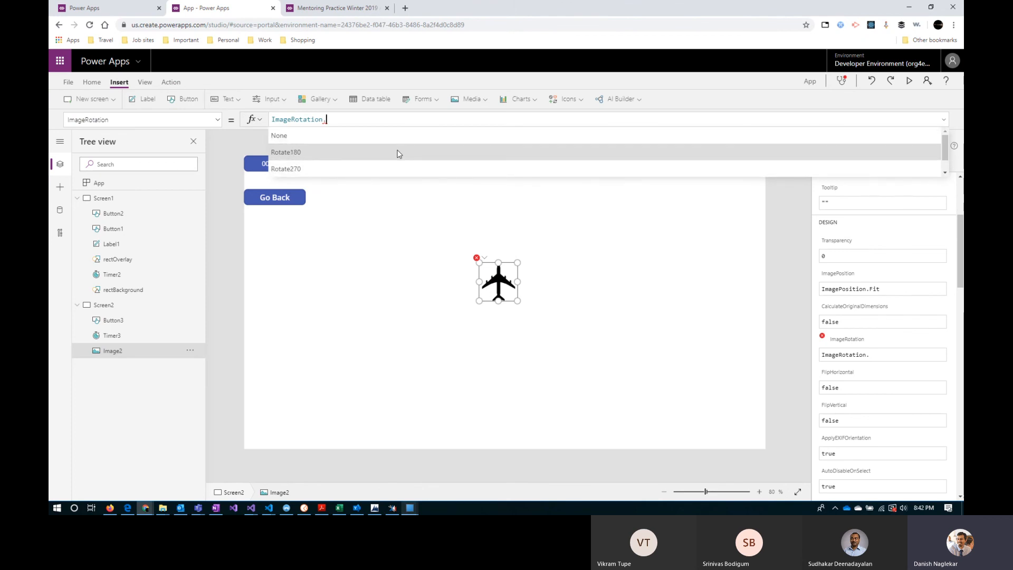
{"action": "key", "text": "Down"}
{"action": "key", "text": "Down"}
{"action": "key", "text": "Down"}
{"action": "left_click", "coordinate": [398, 154]}
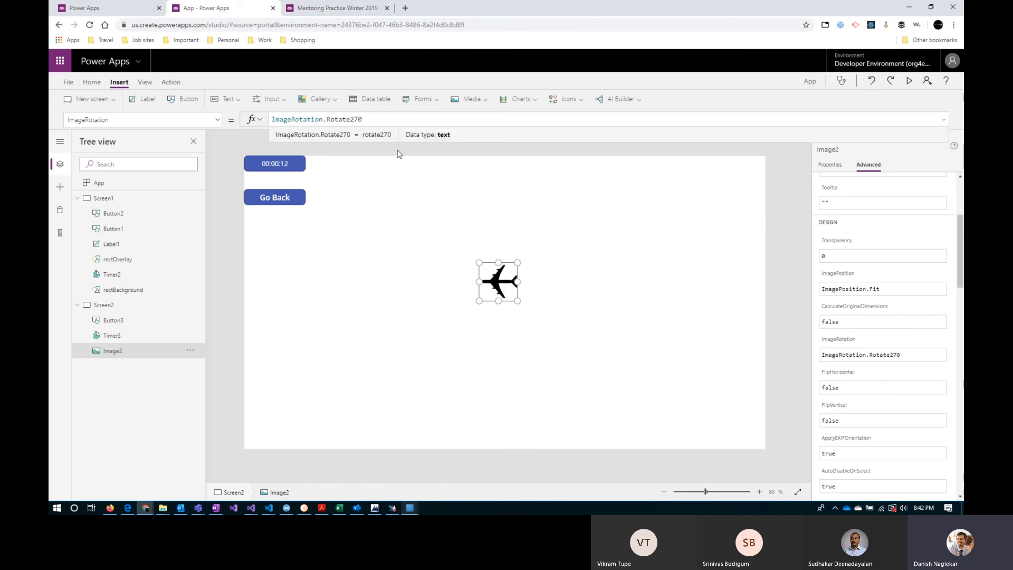
Set the plane image's ImageRotation to ImageRotation.Rotate90 and move the image to about X 30, Y 295, below the Go Back button.
{"action": "key", "text": "ctrl+shift+Left"}
{"action": "type", "text": "r"}
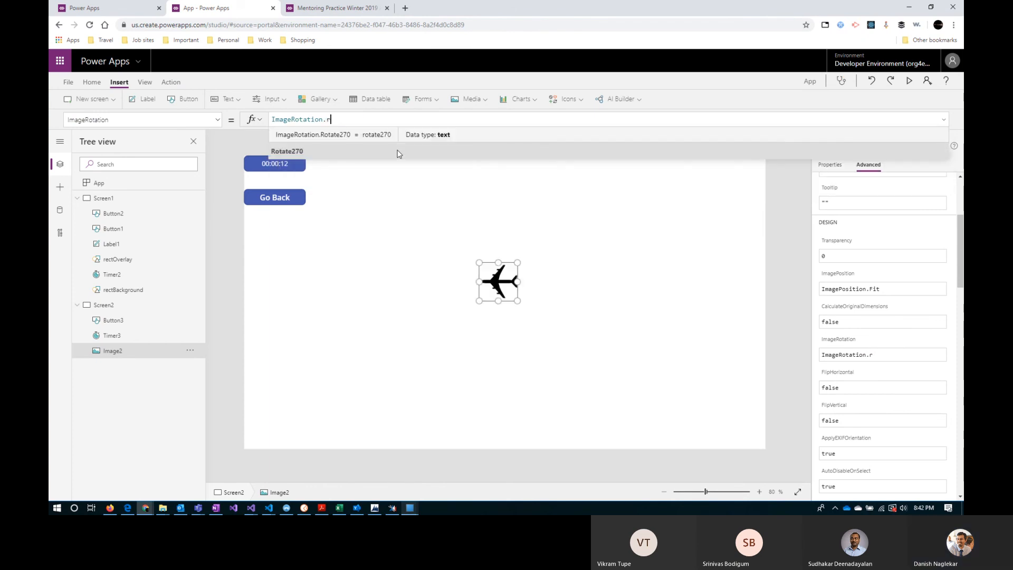
{"action": "key", "text": "Down"}
{"action": "key", "text": "Down"}
{"action": "key", "text": "Return"}
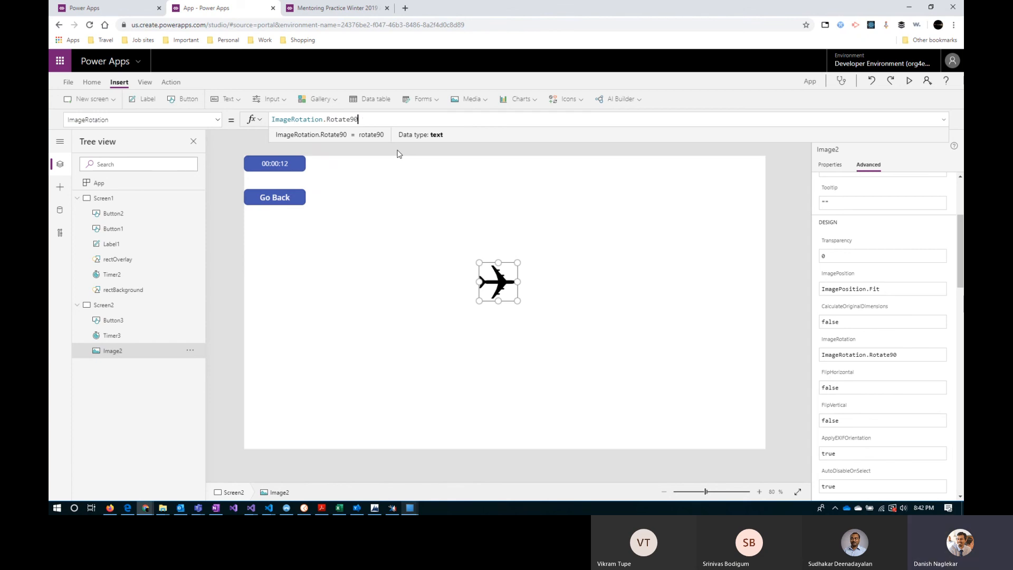
{"action": "left_click", "coordinate": [832, 165]}
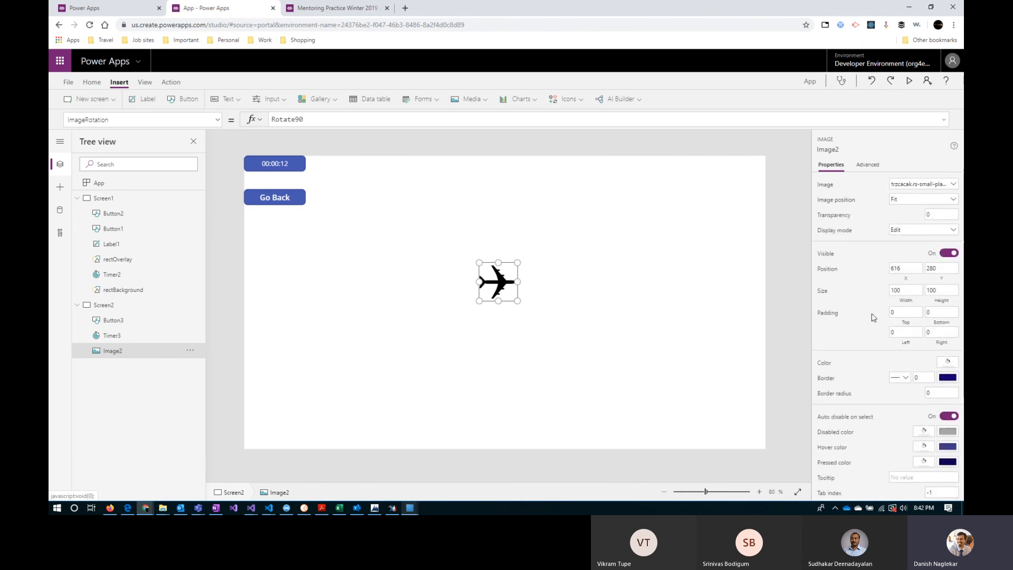
{"action": "left_click_drag", "start_coordinate": [499, 286], "coordinate": [284, 290]}
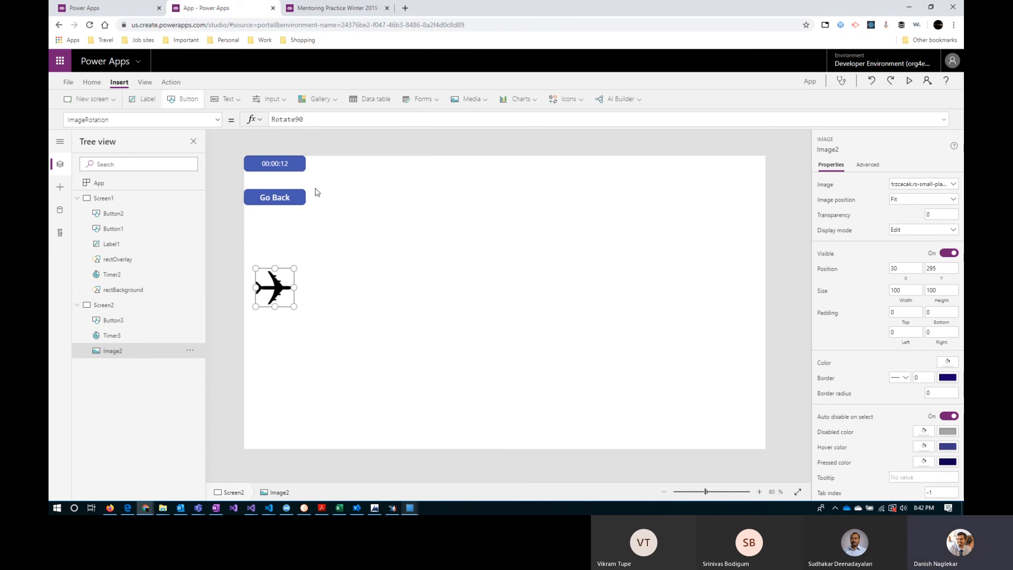
Add a button with the text Fly Plane beside the timer on Screen2, at about X 182, Y 0.
{"action": "left_click", "coordinate": [186, 99]}
{"action": "left_click_drag", "start_coordinate": [305, 177], "coordinate": [358, 162]}
{"action": "left_click", "coordinate": [910, 185]}
{"action": "double_click", "coordinate": [911, 184]}
{"action": "type", "text": "Fly Plane"}
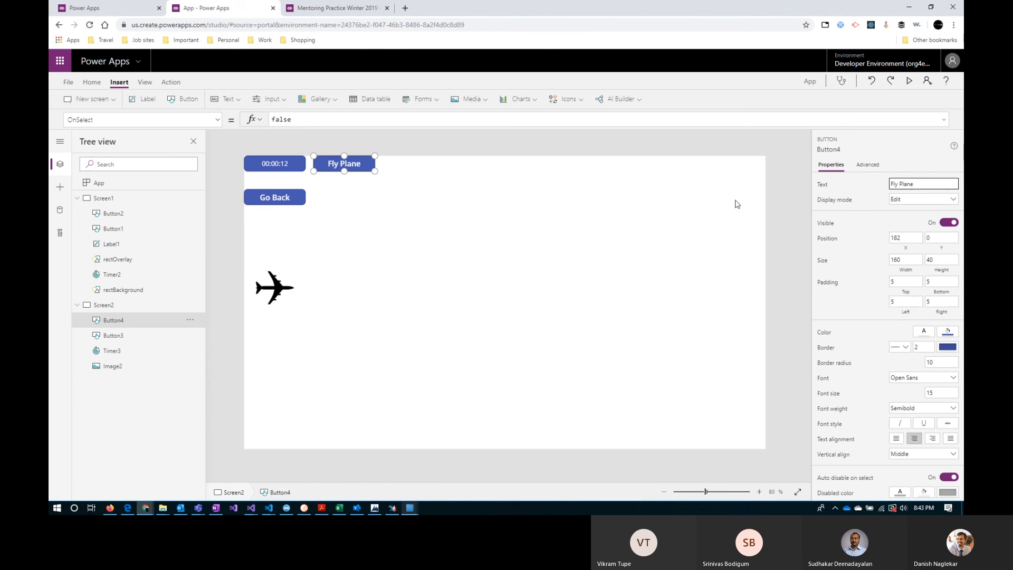
{"action": "left_click", "coordinate": [276, 160]}
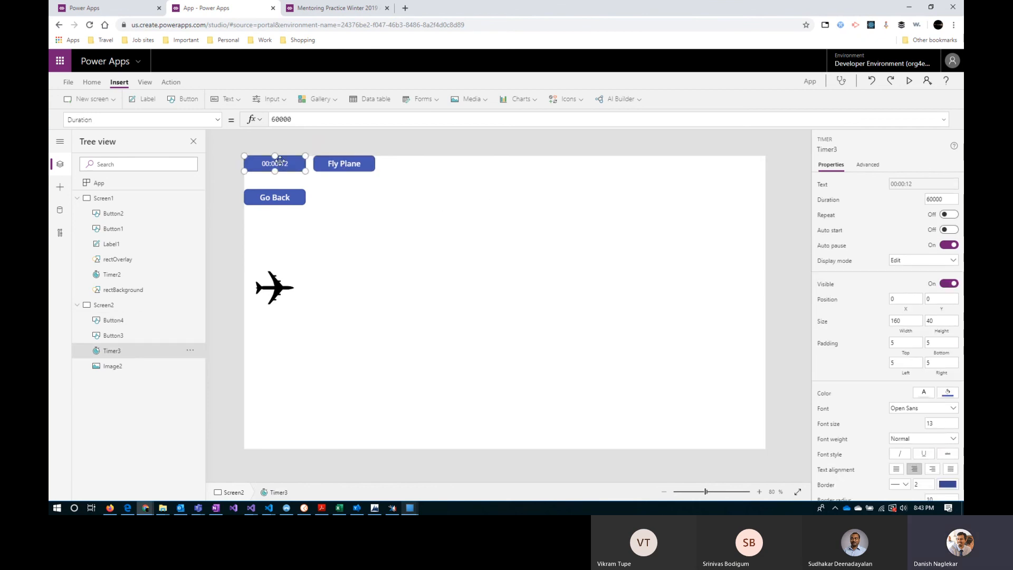
{"action": "left_click", "coordinate": [948, 230]}
{"action": "left_click", "coordinate": [950, 232]}
{"action": "left_click", "coordinate": [100, 305]}
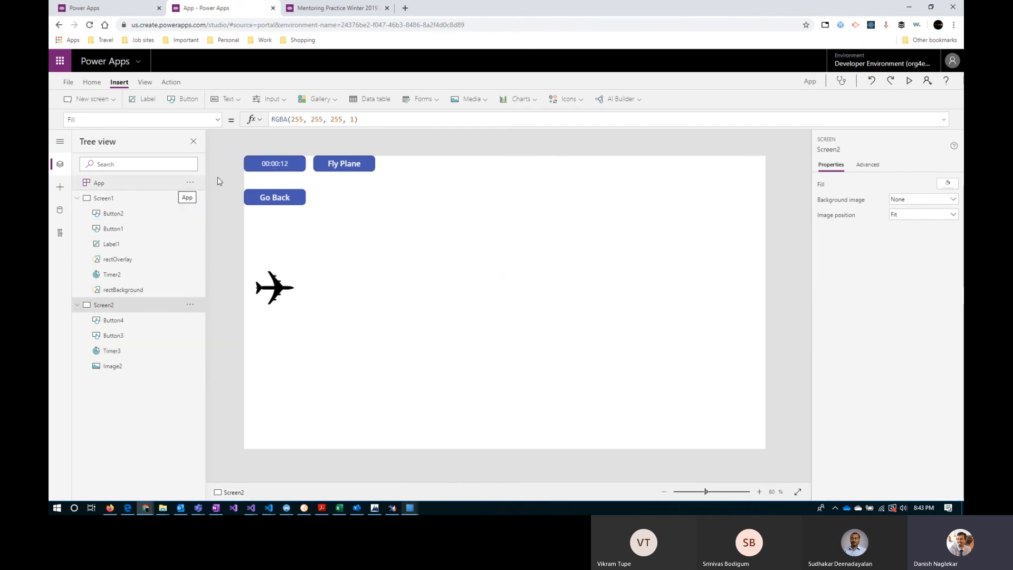
Set the AutoStart property of the Screen2 timer to the StartTimer variable and turn off its auto pause.
{"action": "left_click", "coordinate": [272, 168]}
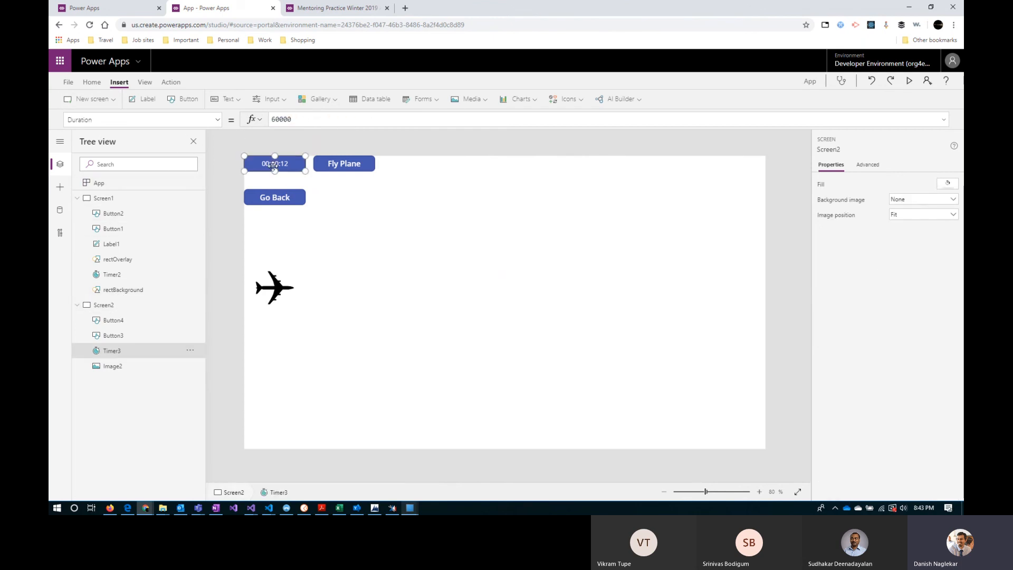
{"action": "left_click", "coordinate": [830, 231]}
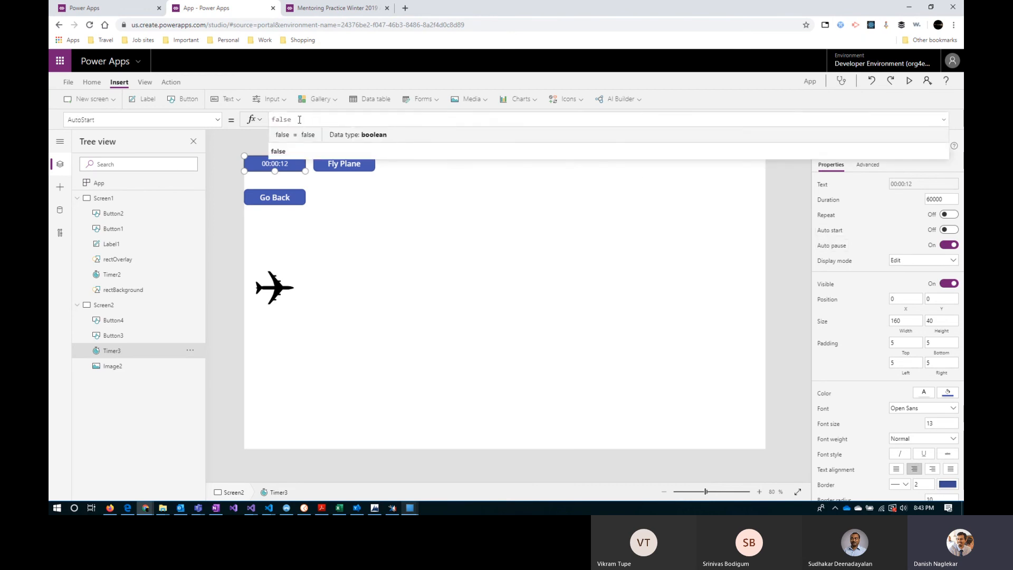
{"action": "type", "text": "Startt"}
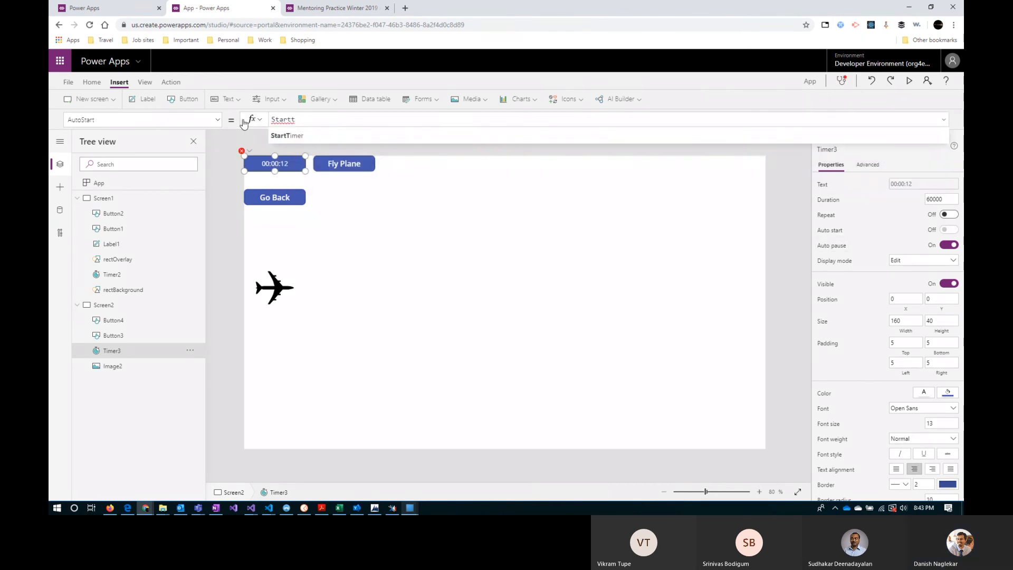
{"action": "key", "text": "Down"}
{"action": "key", "text": "Return"}
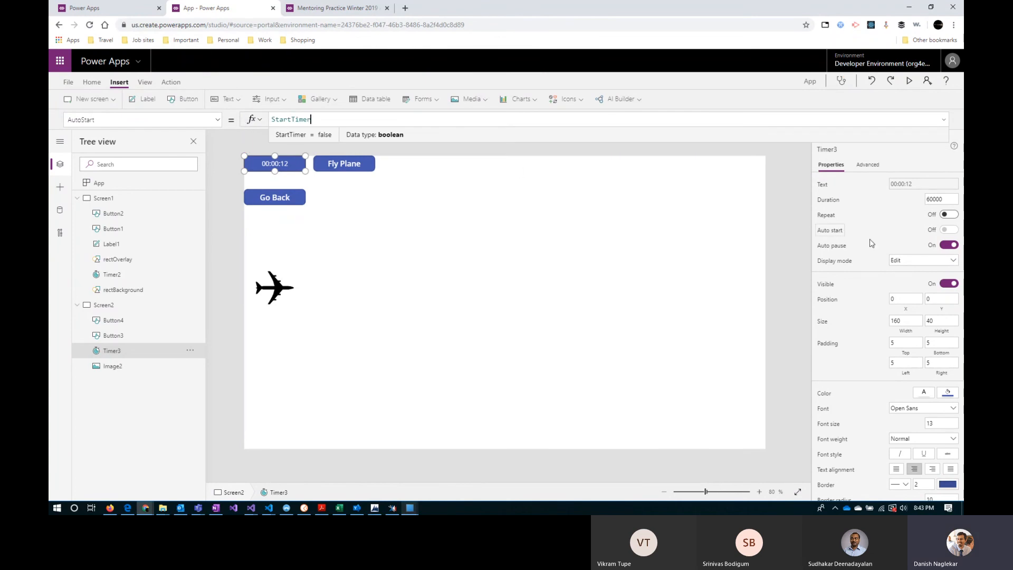
{"action": "left_click", "coordinate": [945, 249]}
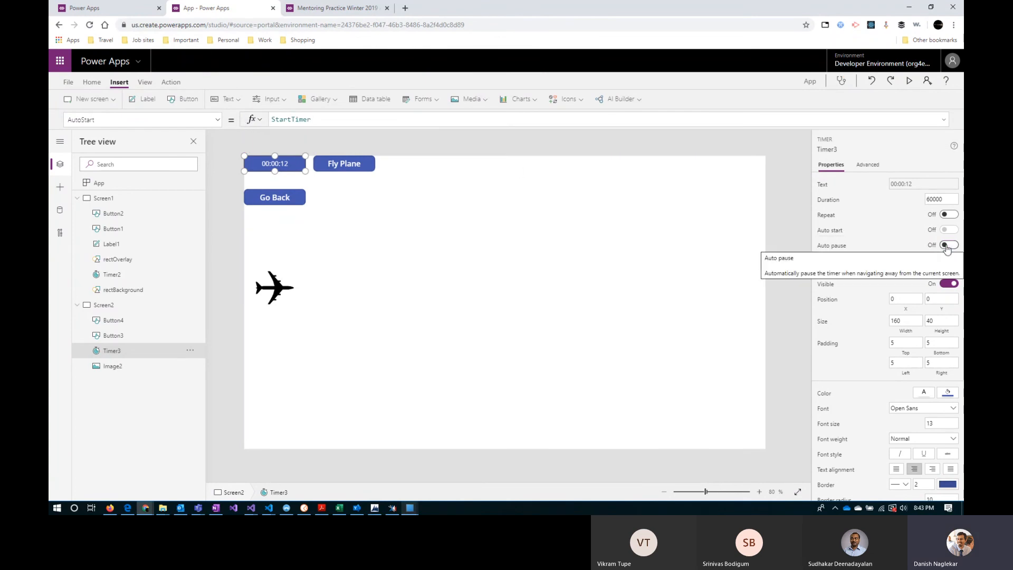
Set the OnSelect formula of the Fly Plane button to Set(StartTimer,true);.
{"action": "left_click", "coordinate": [348, 163]}
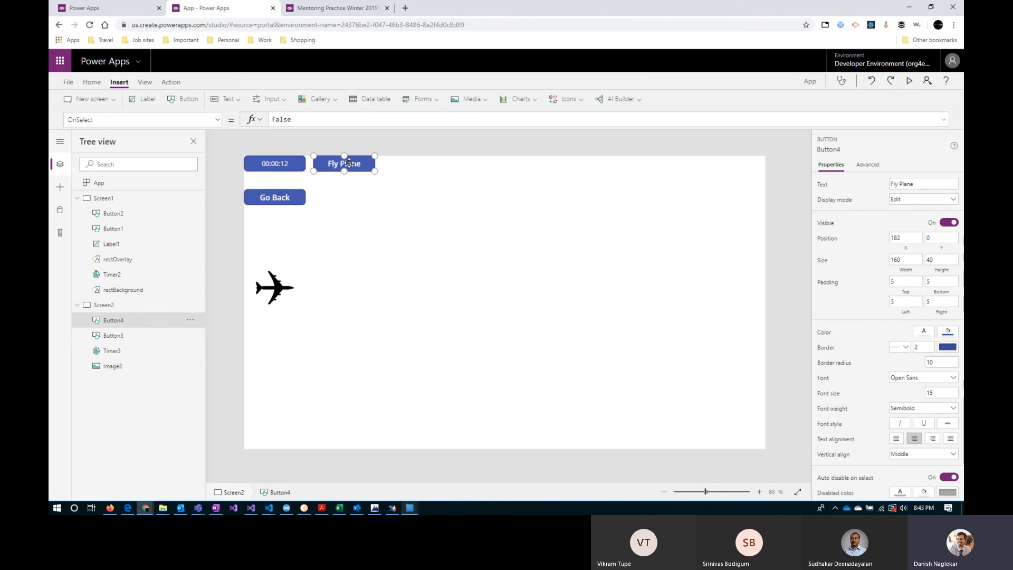
{"action": "double_click", "coordinate": [286, 119]}
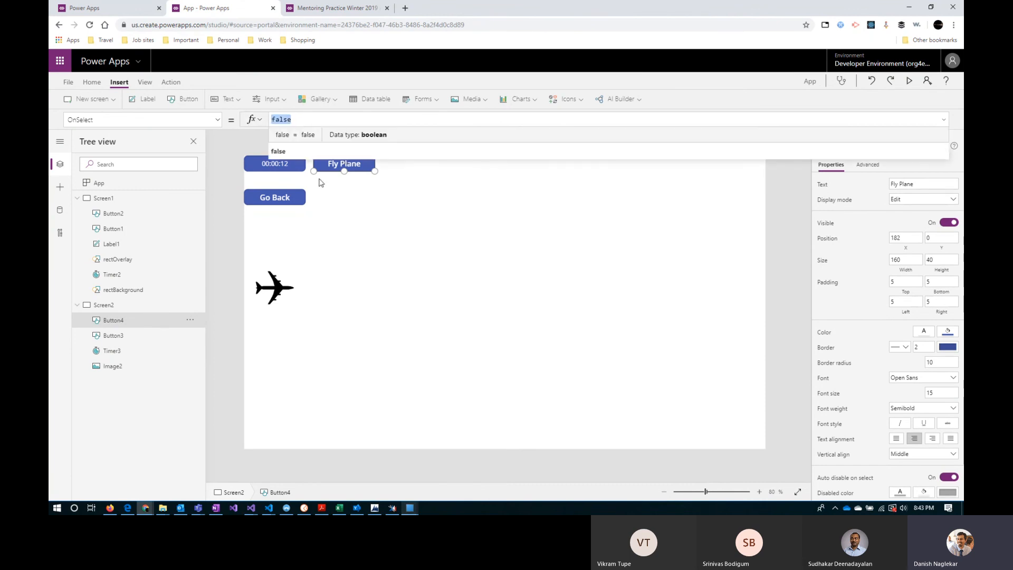
{"action": "type", "text": "Set"}
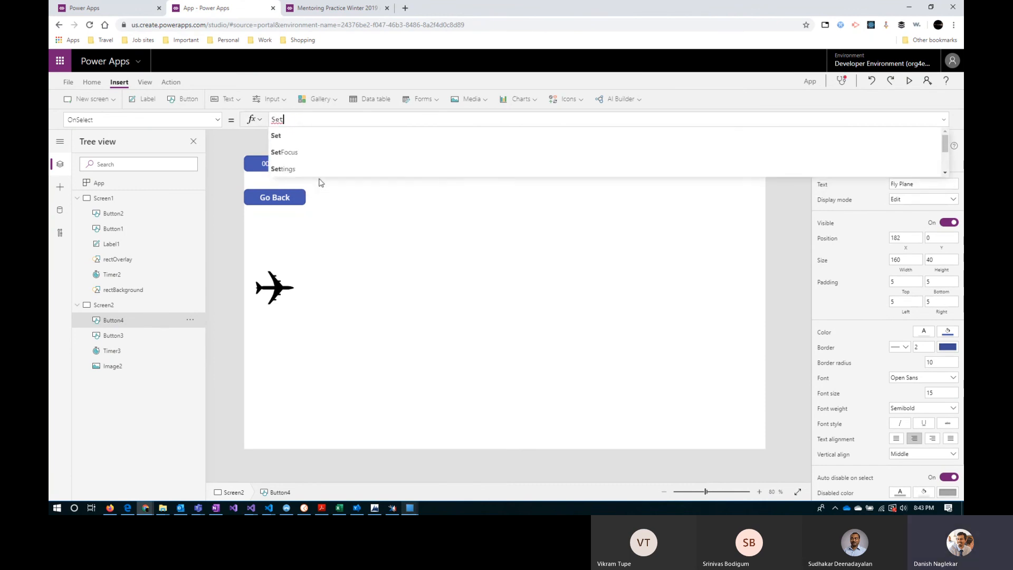
{"action": "type", "text": "(Star"}
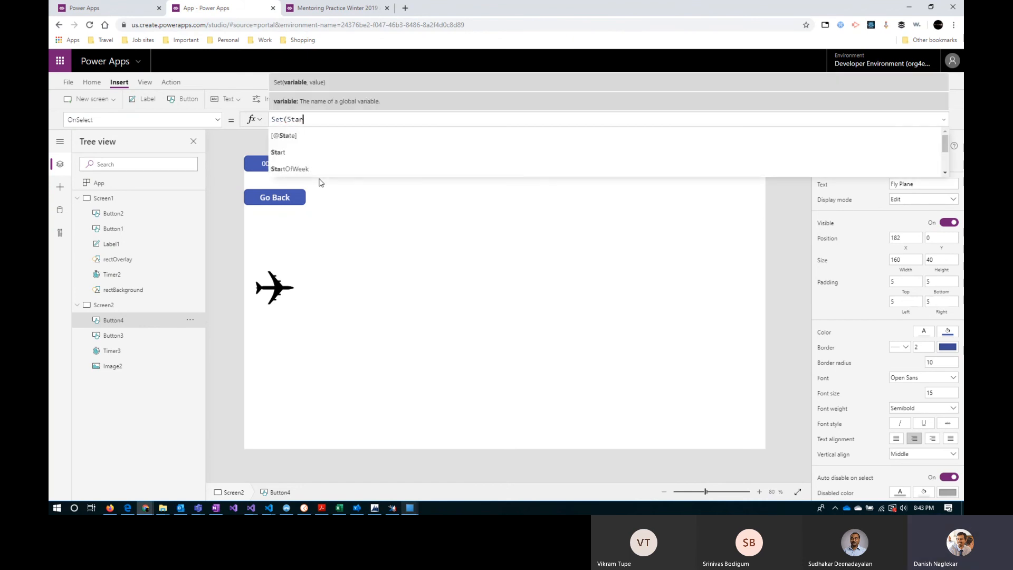
{"action": "type", "text": "tTimer"}
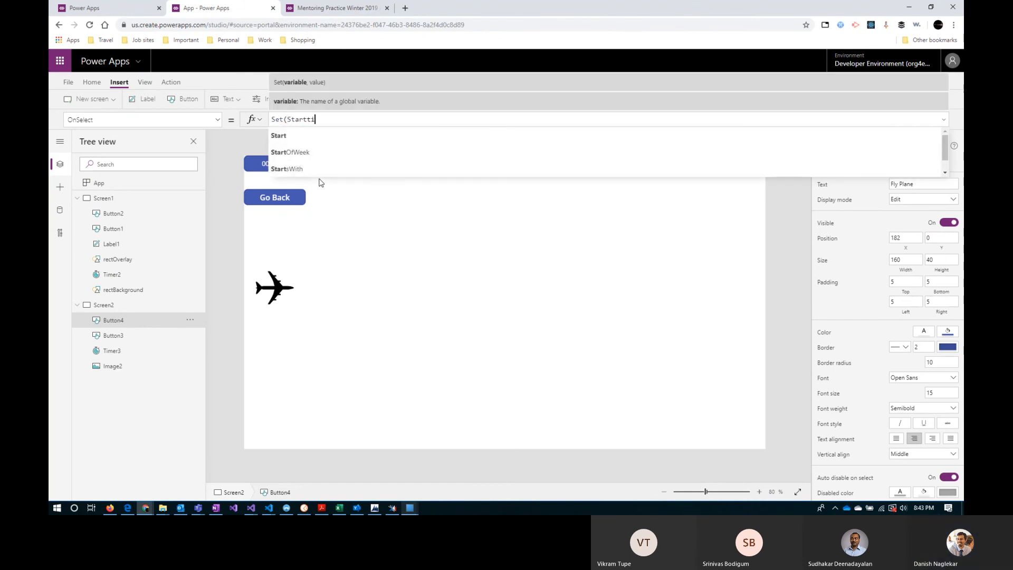
{"action": "type", "text": ",true"}
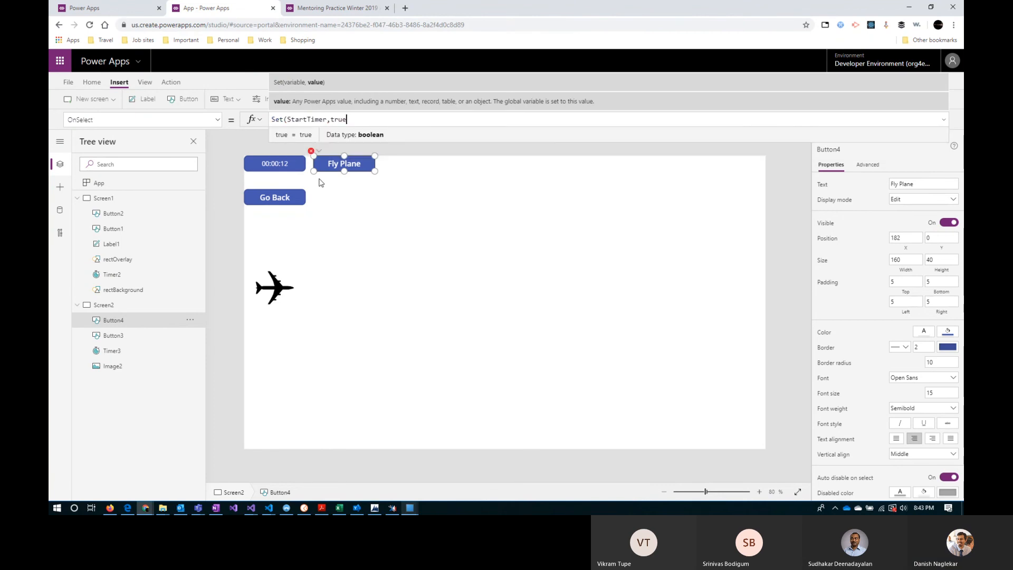
{"action": "type", "text": ");"}
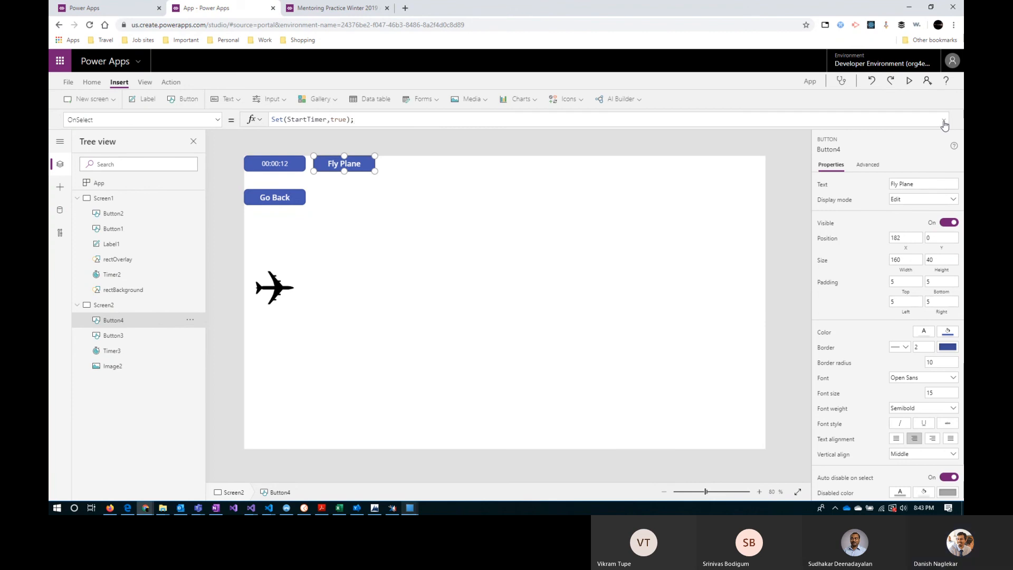
{"action": "left_click", "coordinate": [287, 293]}
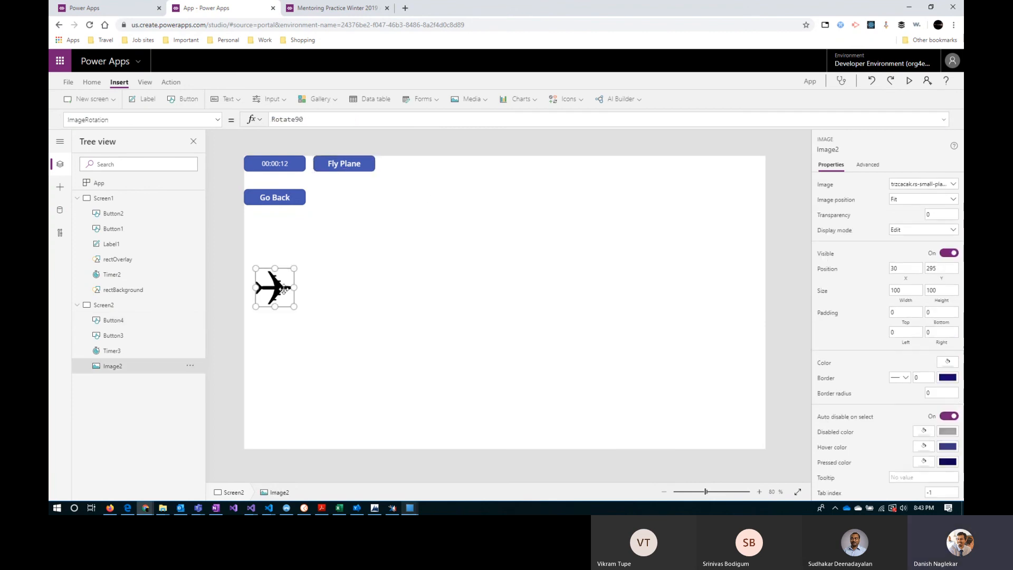
{"action": "left_click", "coordinate": [905, 279]}
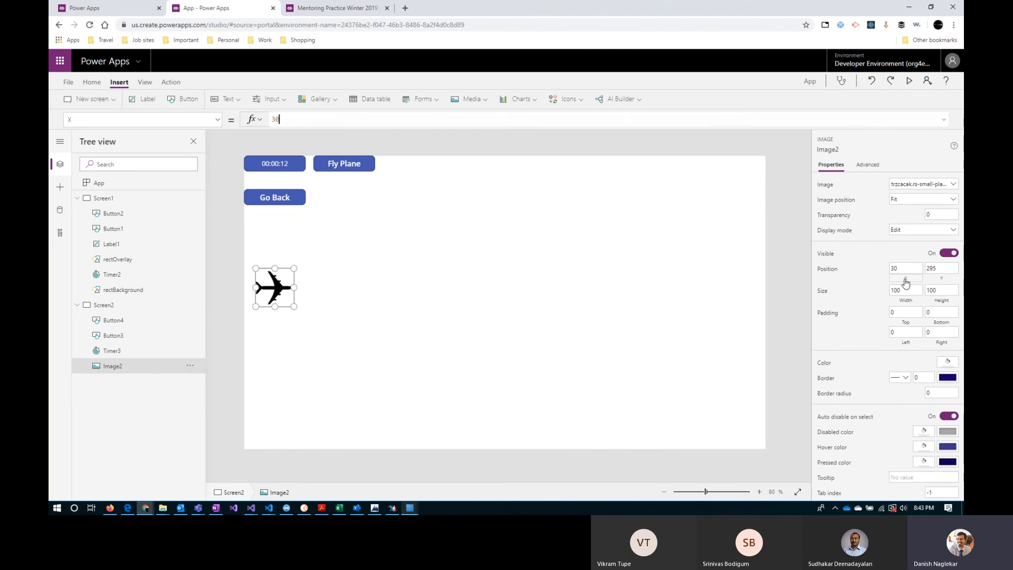
{"action": "left_click_drag", "start_coordinate": [263, 119], "coordinate": [257, 120]}
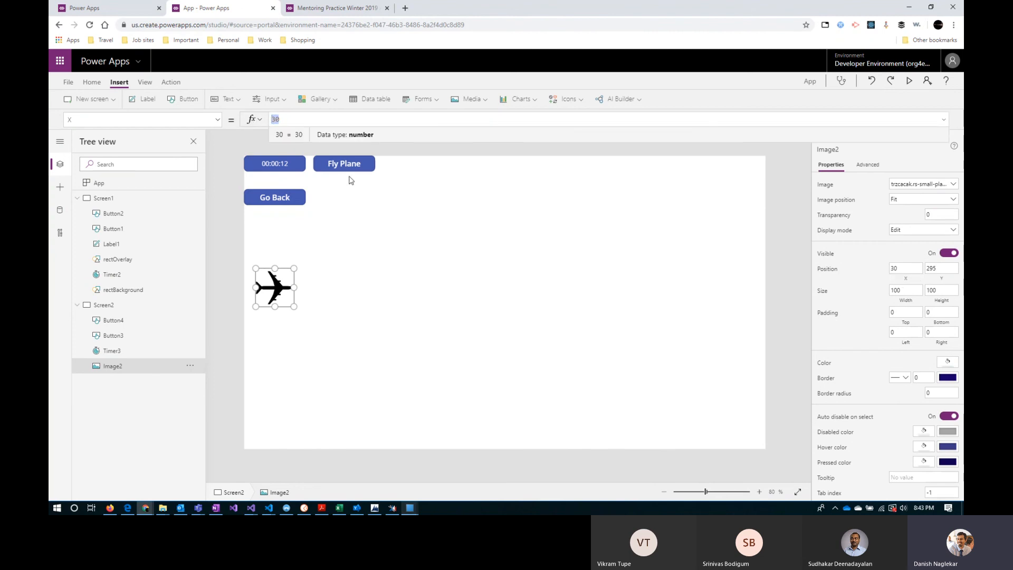
{"action": "left_click", "coordinate": [134, 304]}
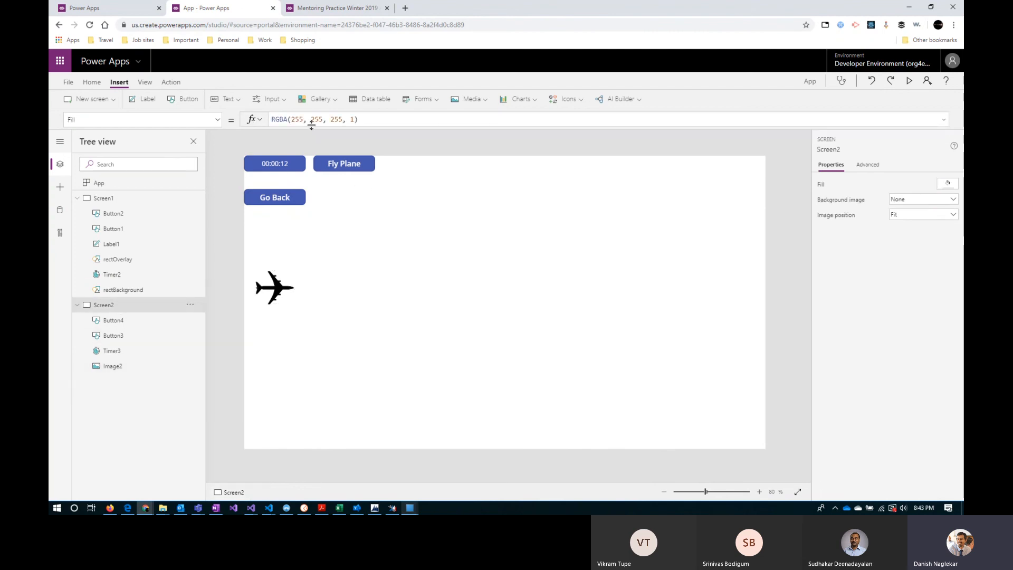
Add the line Set(PlaneX,30); above the existing line in the Fly Plane button's OnSelect formula.
{"action": "left_click", "coordinate": [343, 164]}
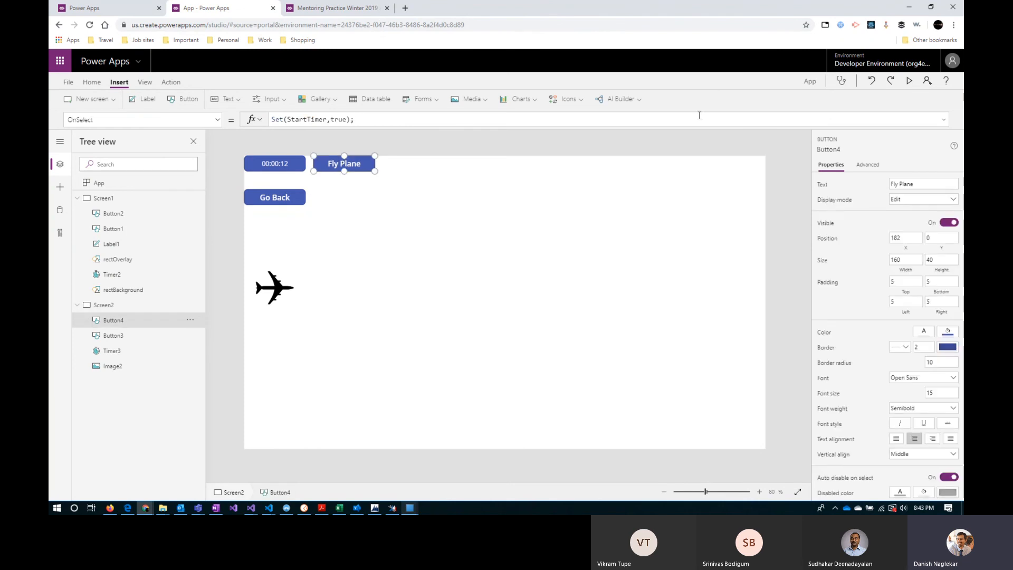
{"action": "left_click", "coordinate": [942, 118]}
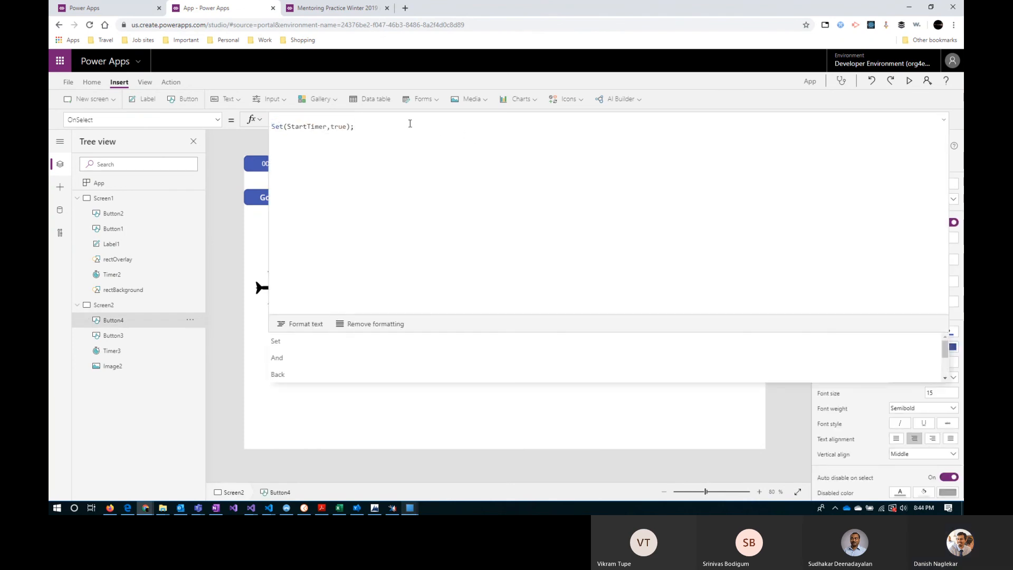
{"action": "type", "text": "Set"}
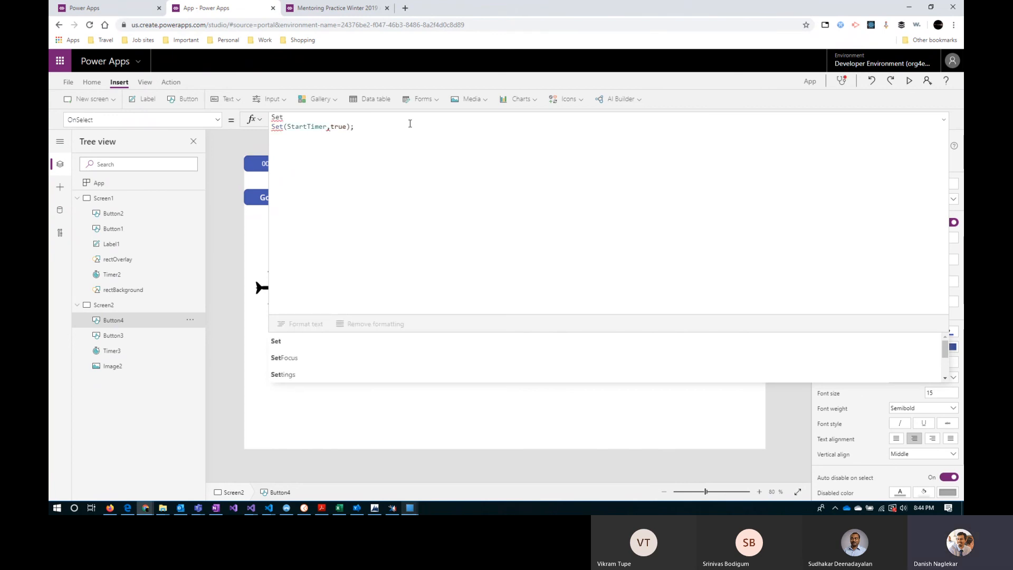
{"action": "type", "text": "("}
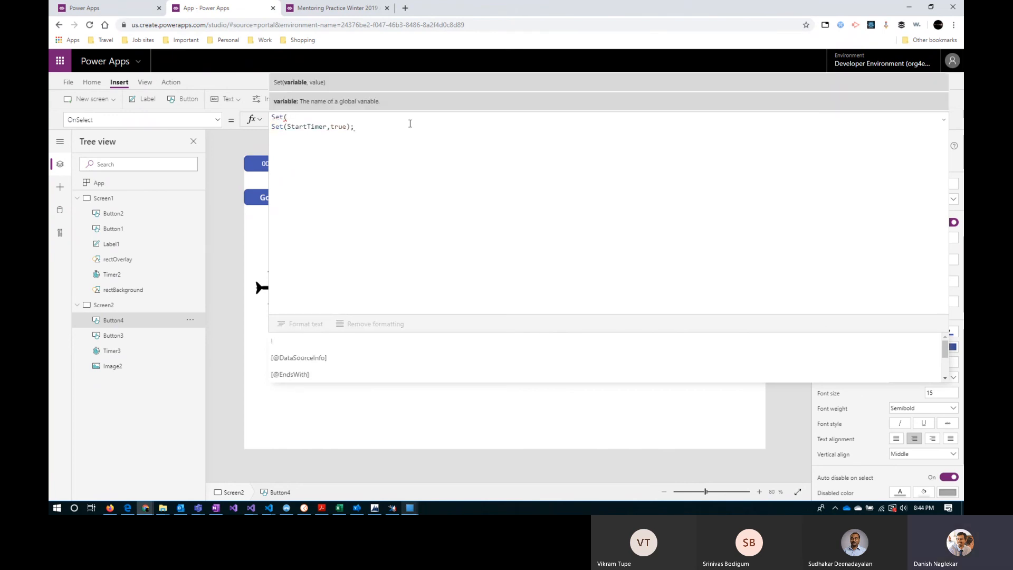
{"action": "type", "text": "PlaneX"}
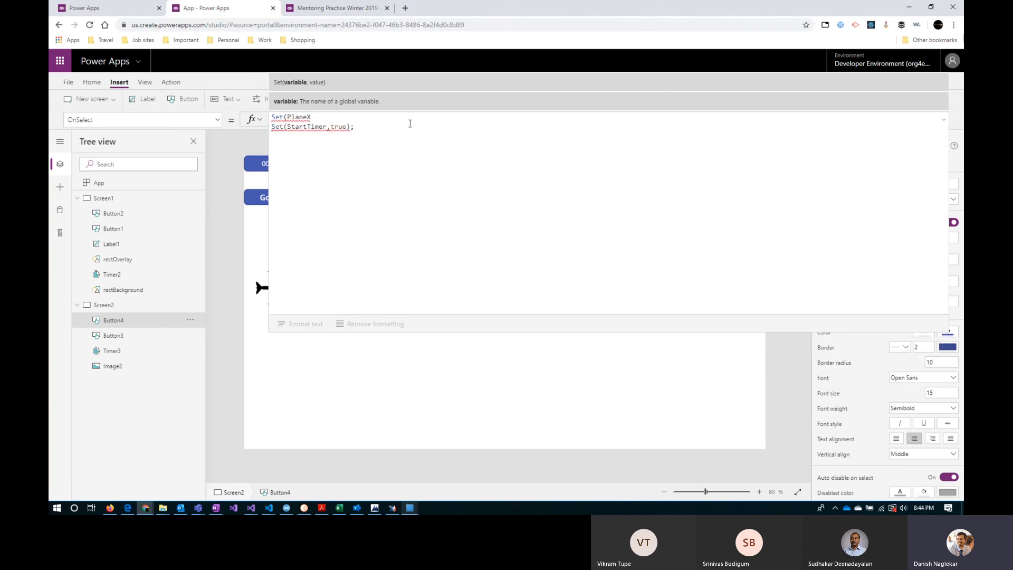
{"action": "type", "text": ",30"}
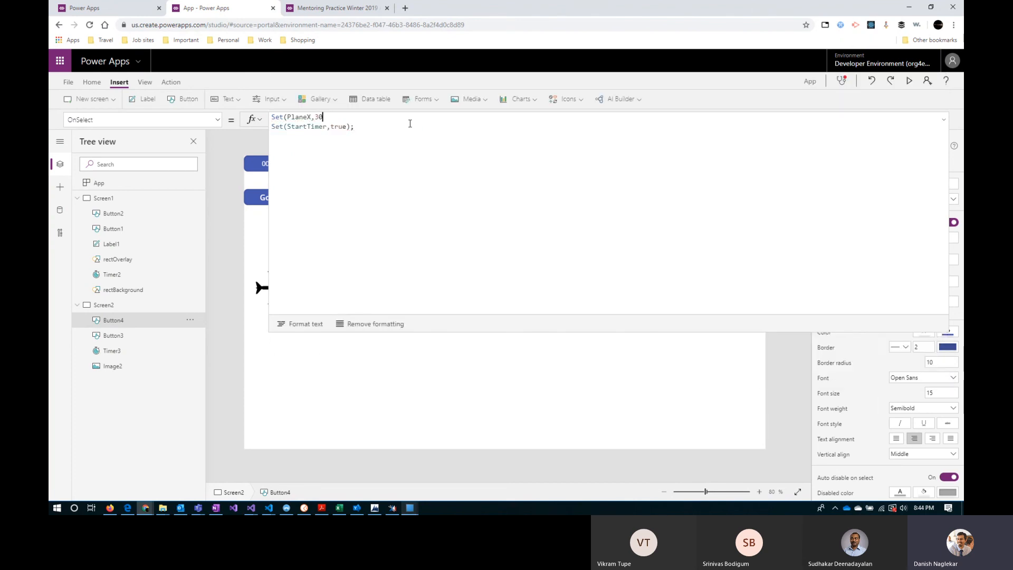
{"action": "type", "text": ");"}
{"action": "key", "text": "Return"}
Add Set(PlaneY,PlaneY + PlaneX); below the PlaneX line in the Fly Plane button's OnSelect formula.
{"action": "type", "text": "Set(PlaneY"}
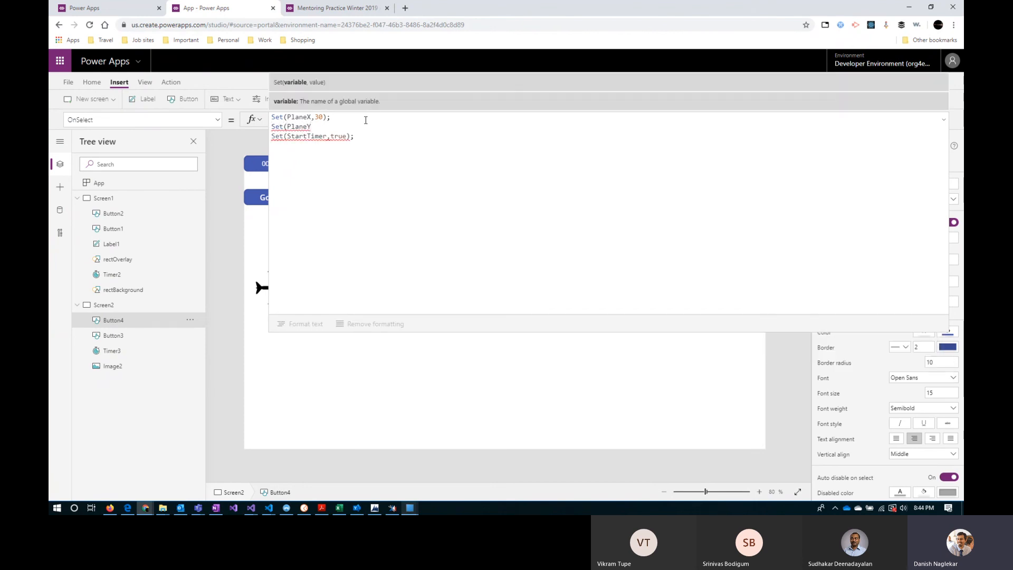
{"action": "type", "text": ","}
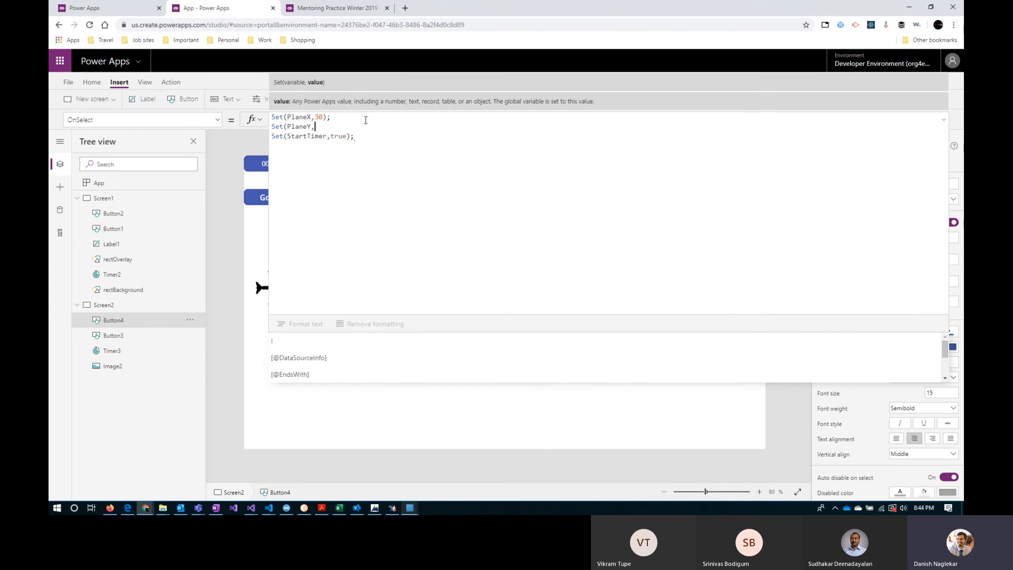
{"action": "type", "text": "plane"}
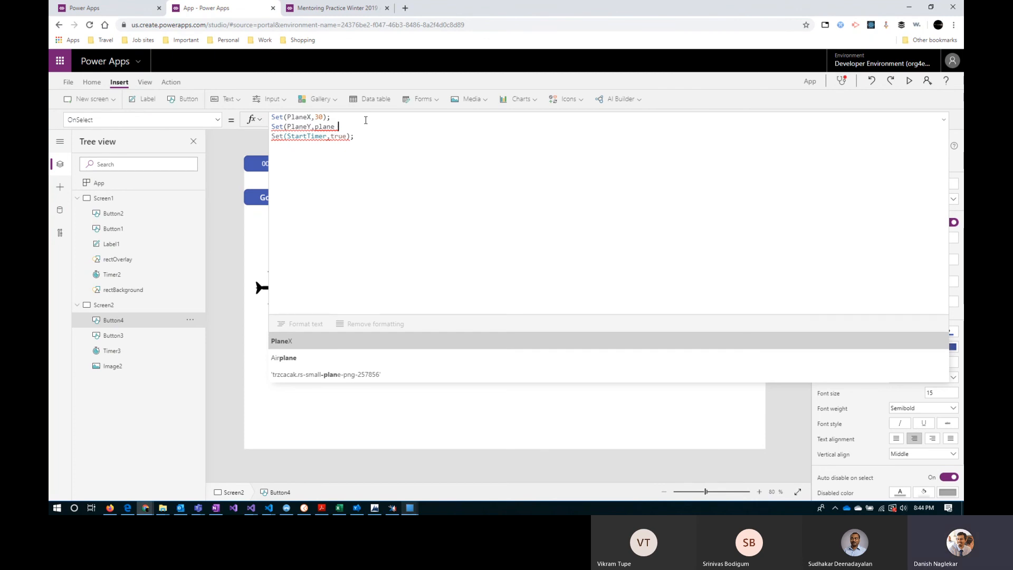
{"action": "type", "text": "Y"}
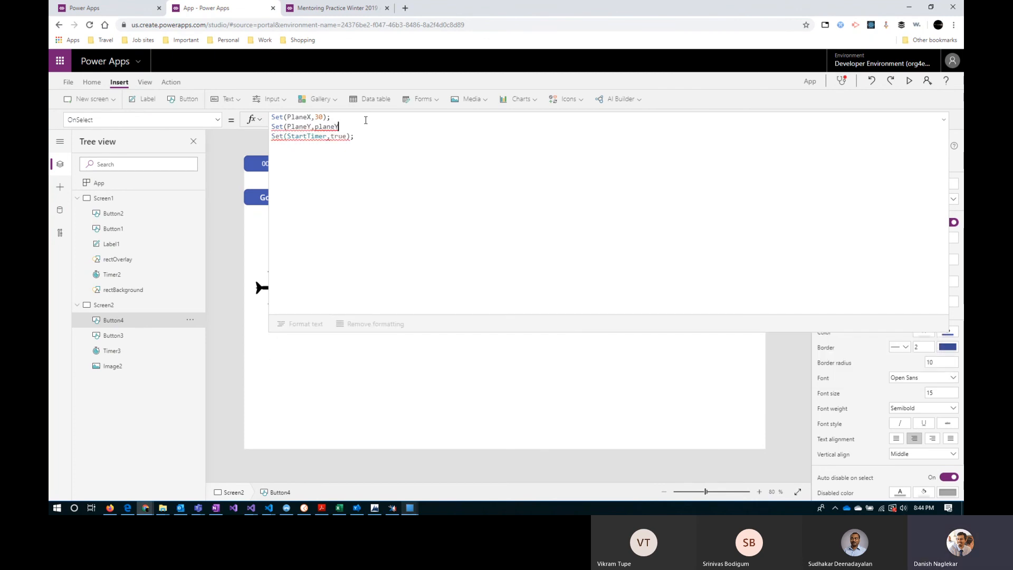
{"action": "key", "text": "ctrl+shift+Left"}
{"action": "key", "text": "Left"}
{"action": "key", "text": "Delete"}
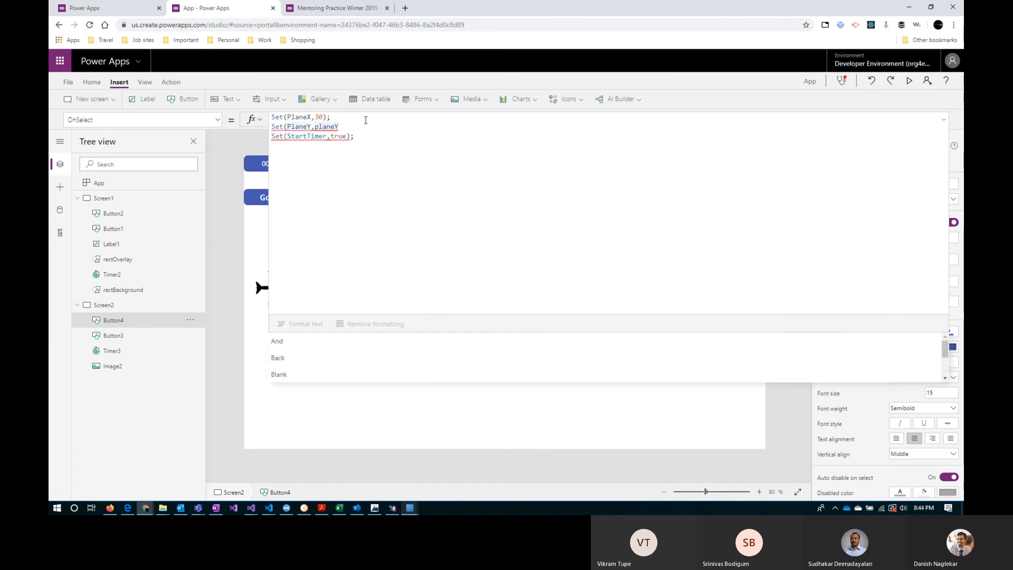
{"action": "type", "text": "P"}
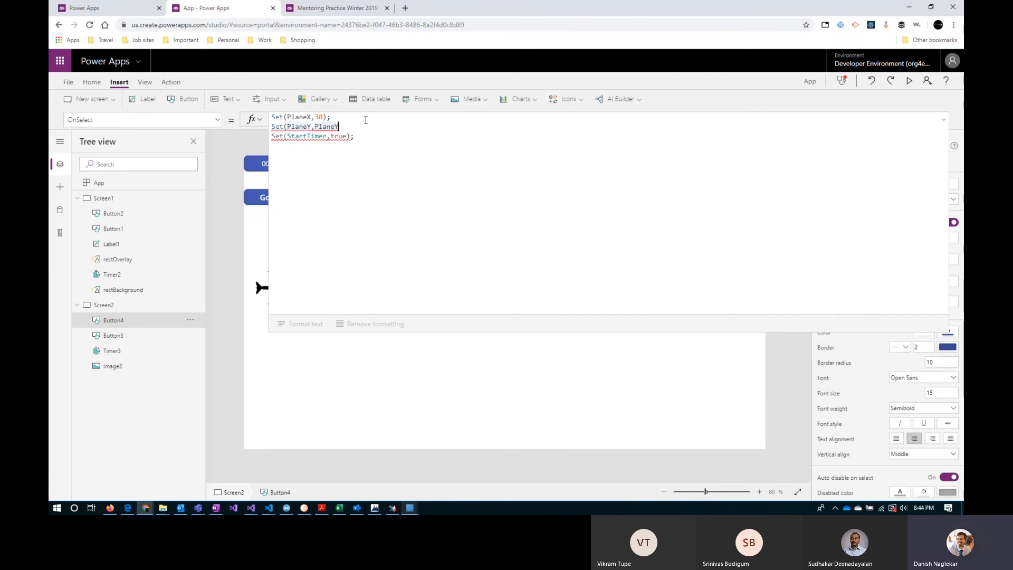
{"action": "key", "text": "End"}
{"action": "type", "text": "Pl"}
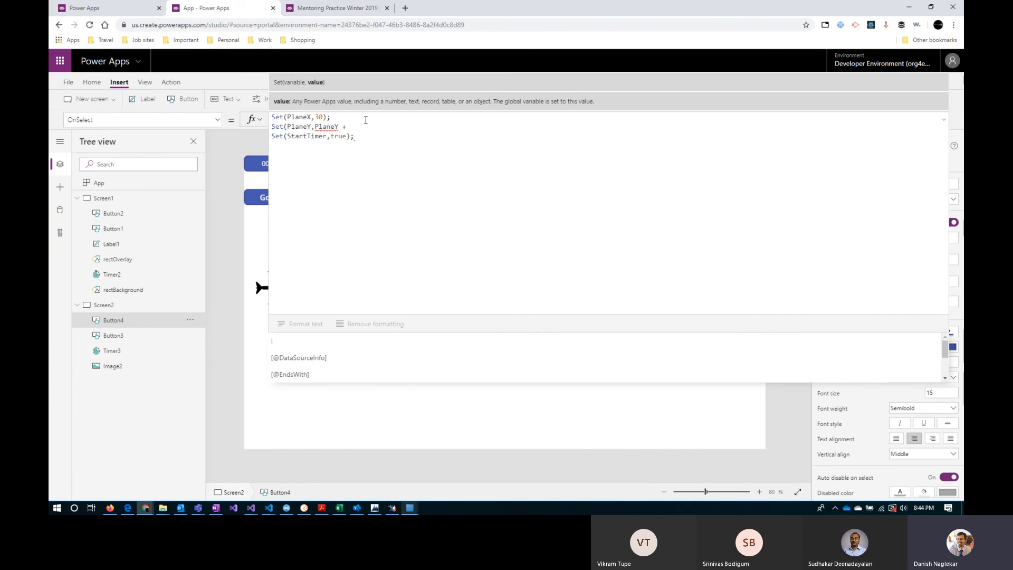
{"action": "type", "text": "ane"}
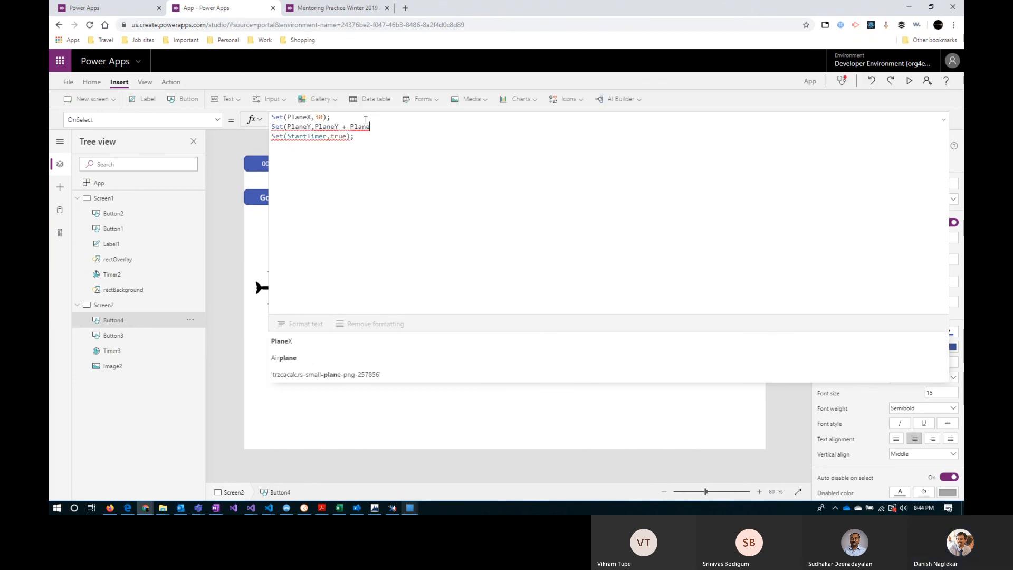
{"action": "type", "text": "X);"}
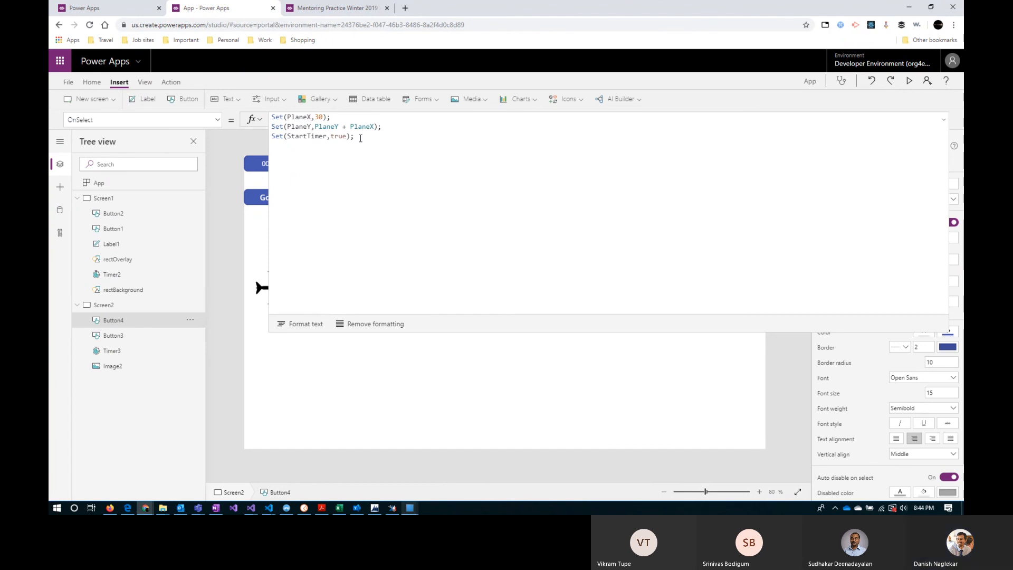
Move the Set(StartTimer,true); line to the start of the Fly Plane button's OnSelect formula.
{"action": "left_click_drag", "start_coordinate": [360, 138], "coordinate": [254, 138]}
{"action": "key", "text": "ctrl+c"}
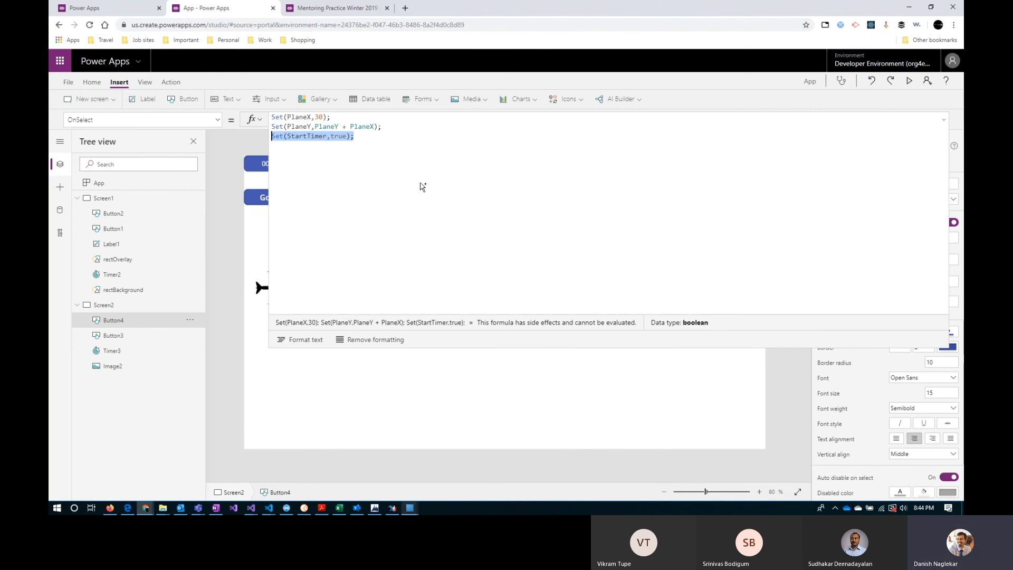
{"action": "key", "text": "BackSpace"}
{"action": "key", "text": "Up"}
{"action": "key", "text": "Up"}
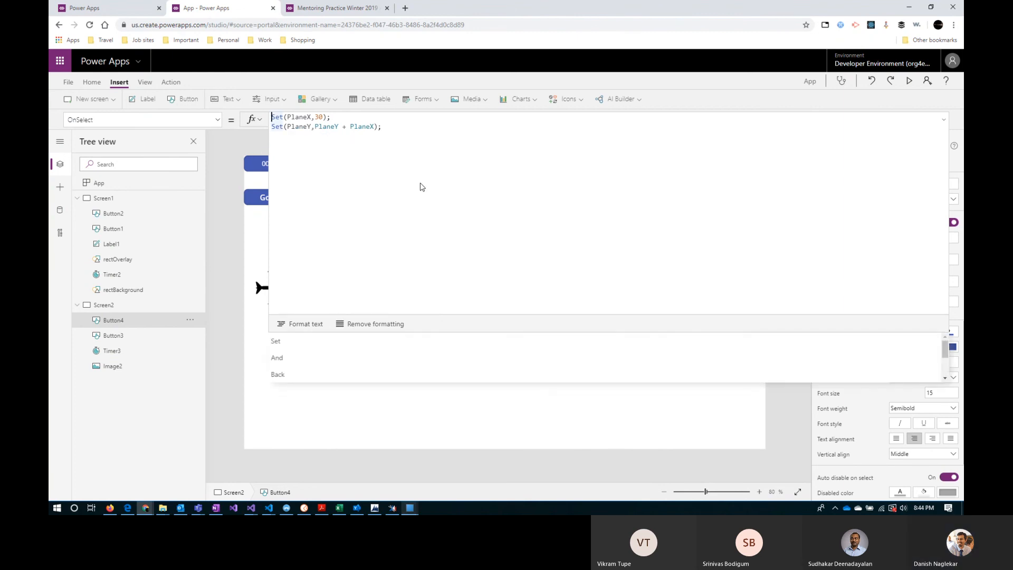
{"action": "key", "text": "shift+Return"}
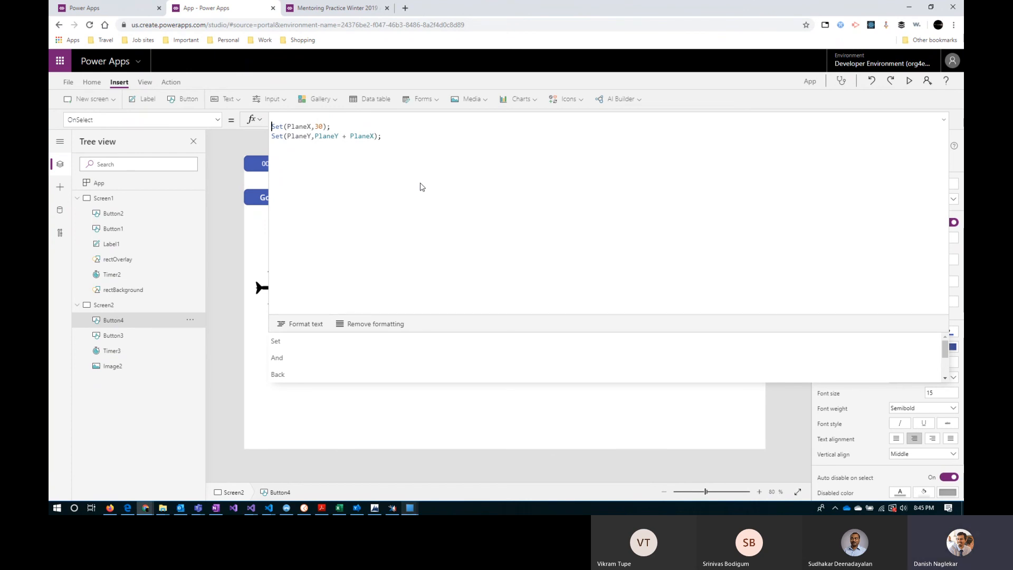
{"action": "key", "text": "ctrl+v"}
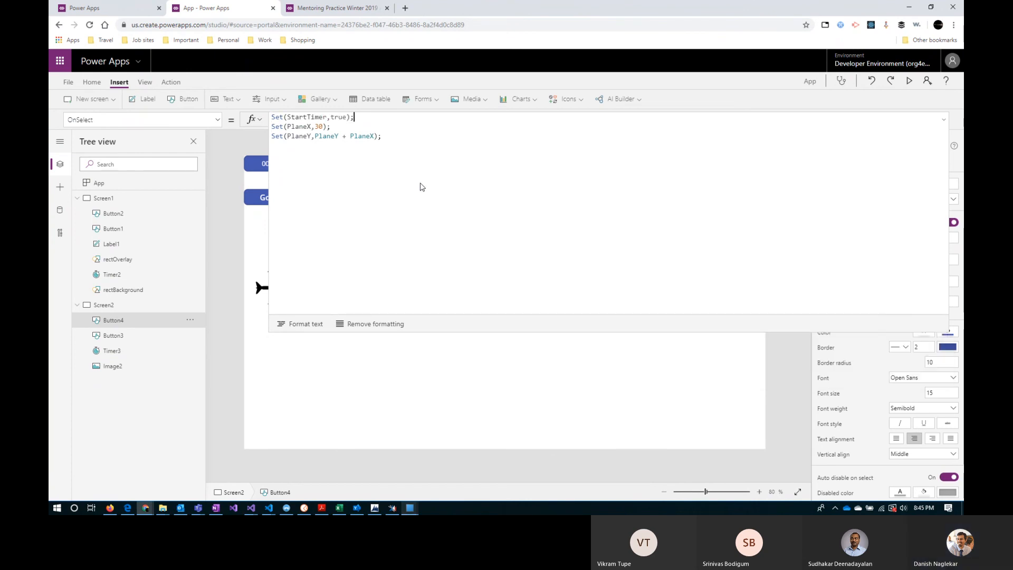
{"action": "left_click", "coordinate": [944, 120]}
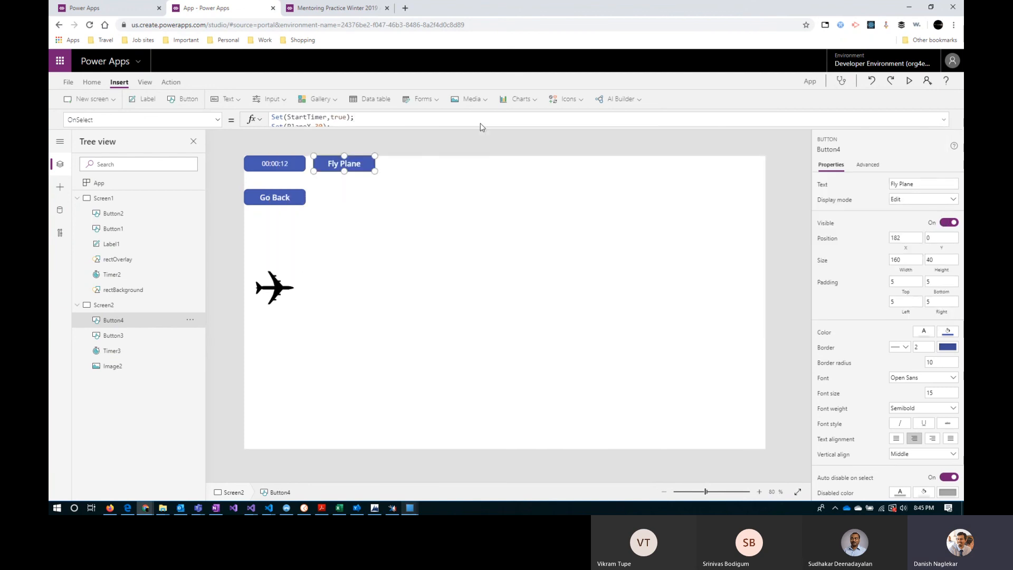
Test the Fly Plane button in preview and recheck the PlaneX and PlaneY lines of its OnSelect formula.
{"action": "left_click", "coordinate": [907, 80]}
{"action": "left_click", "coordinate": [276, 68]}
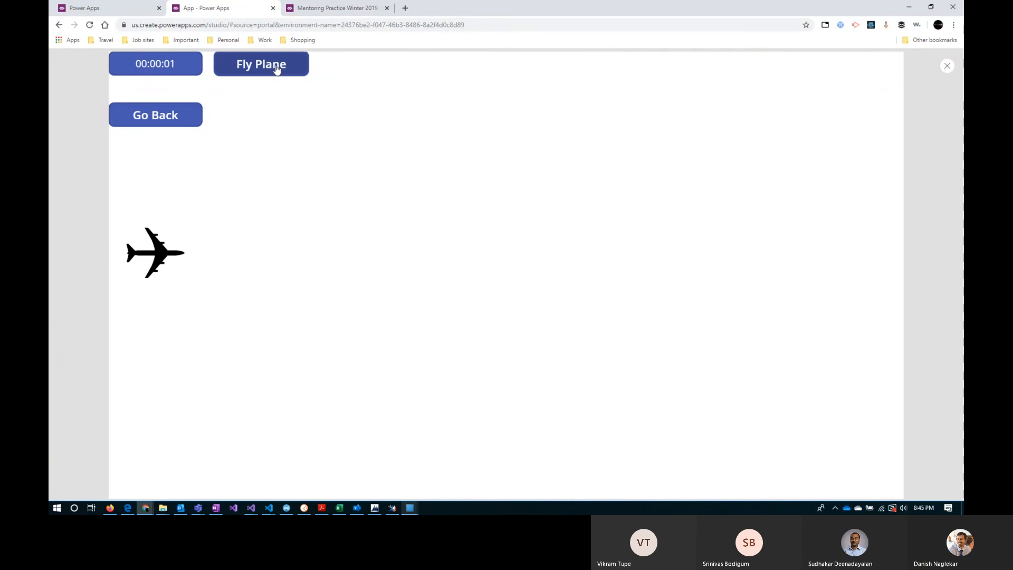
{"action": "key", "text": "Escape"}
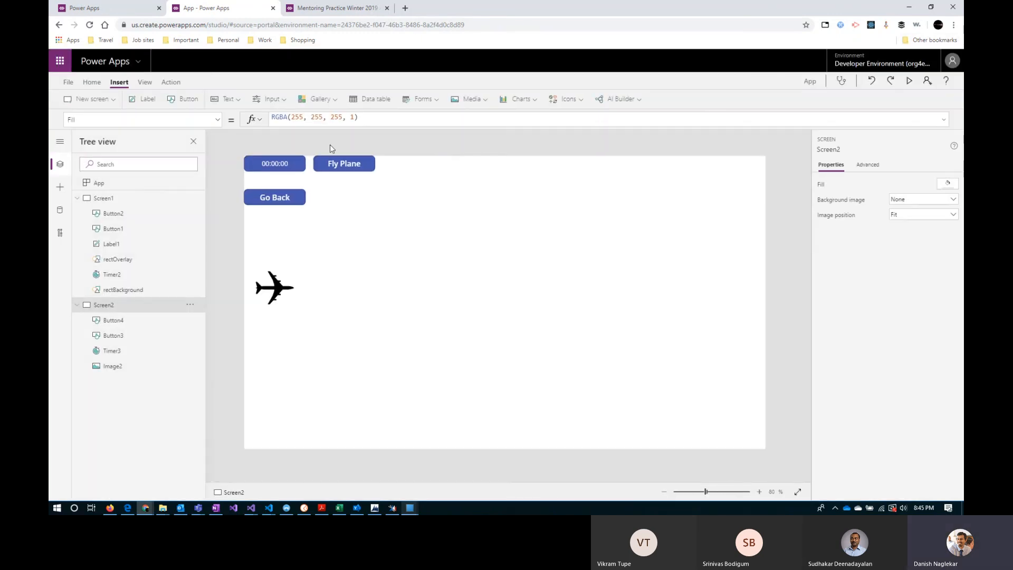
{"action": "left_click", "coordinate": [343, 164]}
{"action": "left_click", "coordinate": [944, 121]}
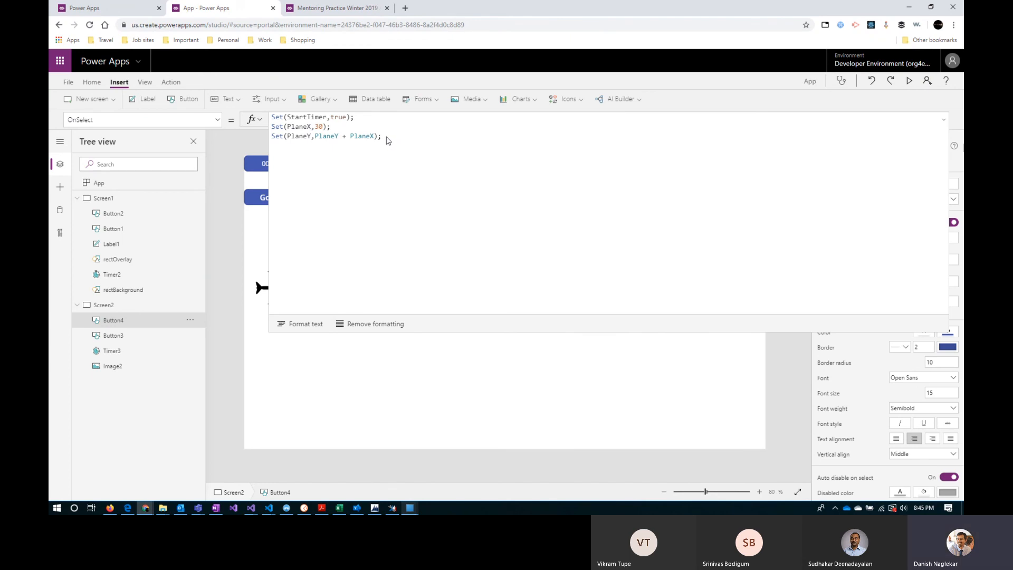
{"action": "left_click_drag", "start_coordinate": [388, 140], "coordinate": [319, 128]}
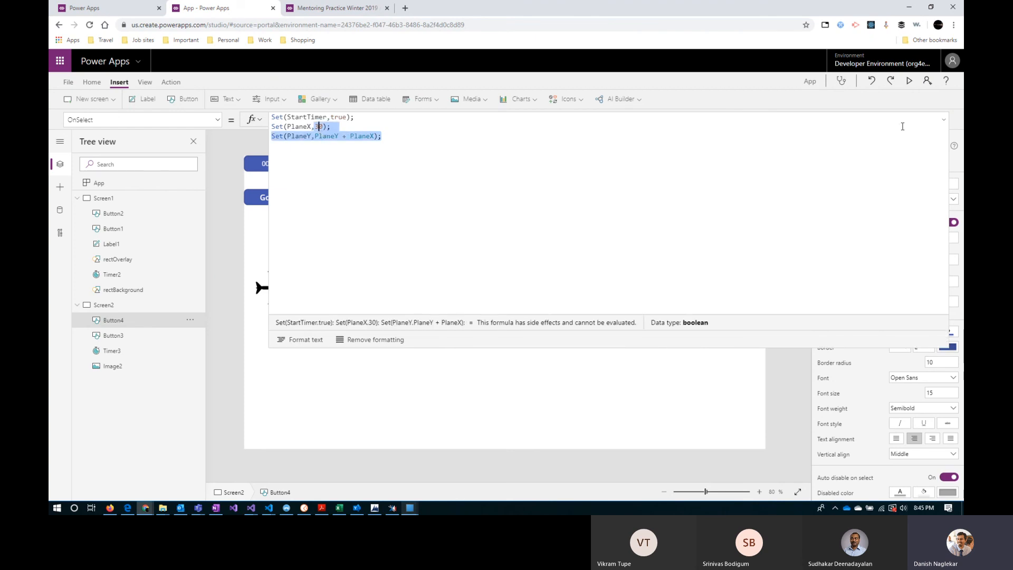
{"action": "left_click", "coordinate": [944, 120]}
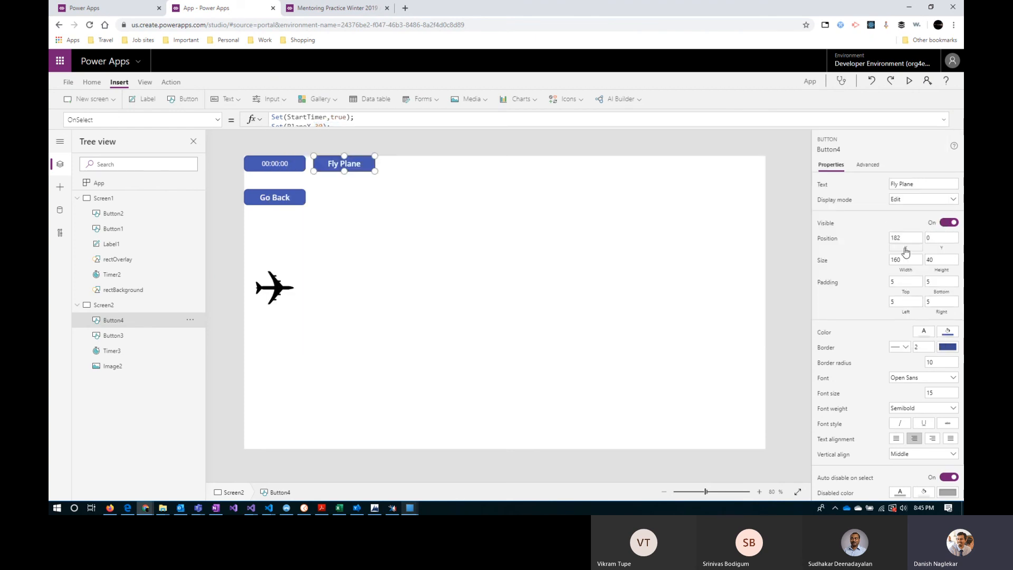
{"action": "left_click", "coordinate": [905, 248]}
{"action": "double_click", "coordinate": [279, 119]}
{"action": "type", "text": "Plane"}
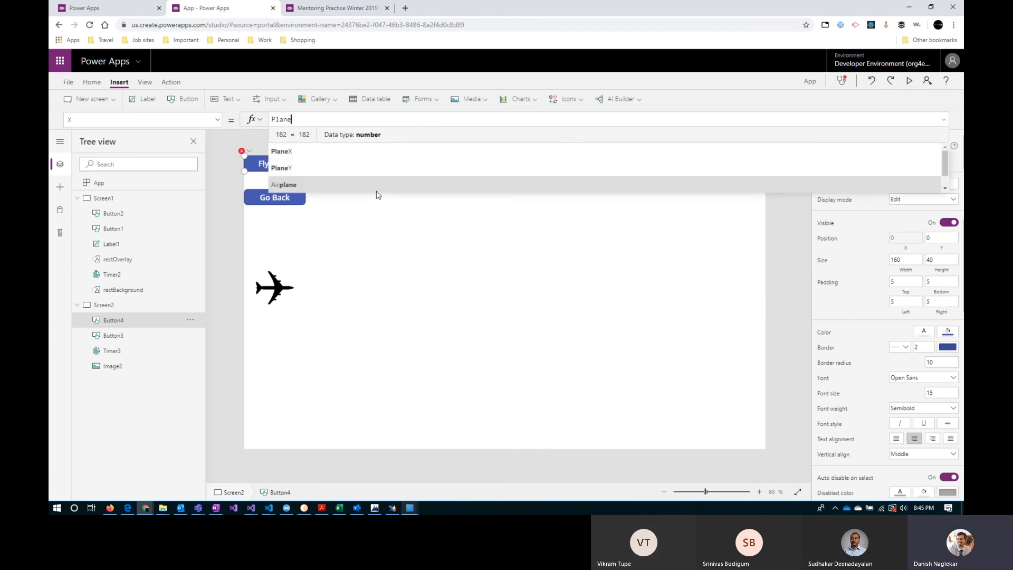
{"action": "type", "text": "X"}
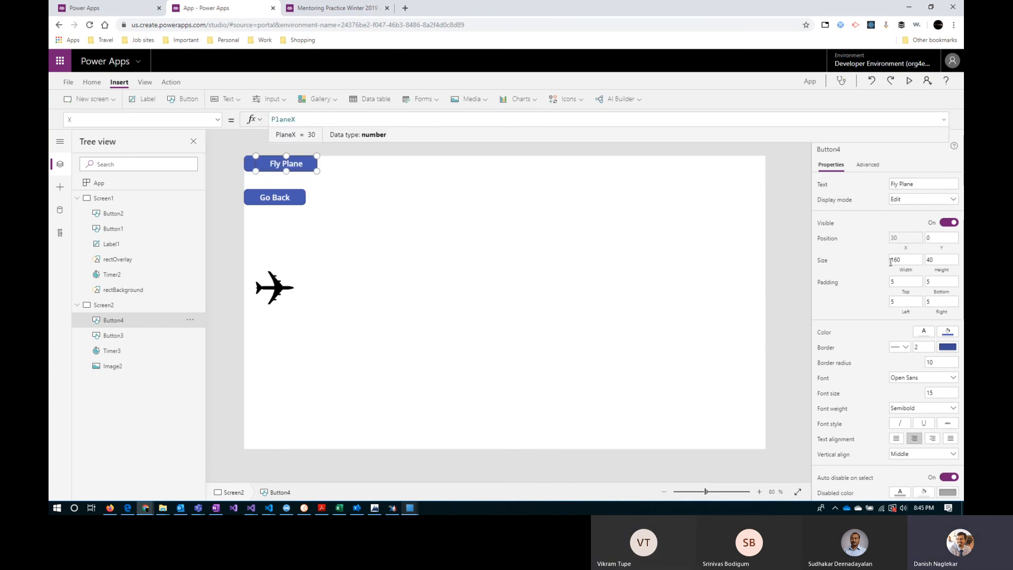
{"action": "left_click", "coordinate": [942, 249]}
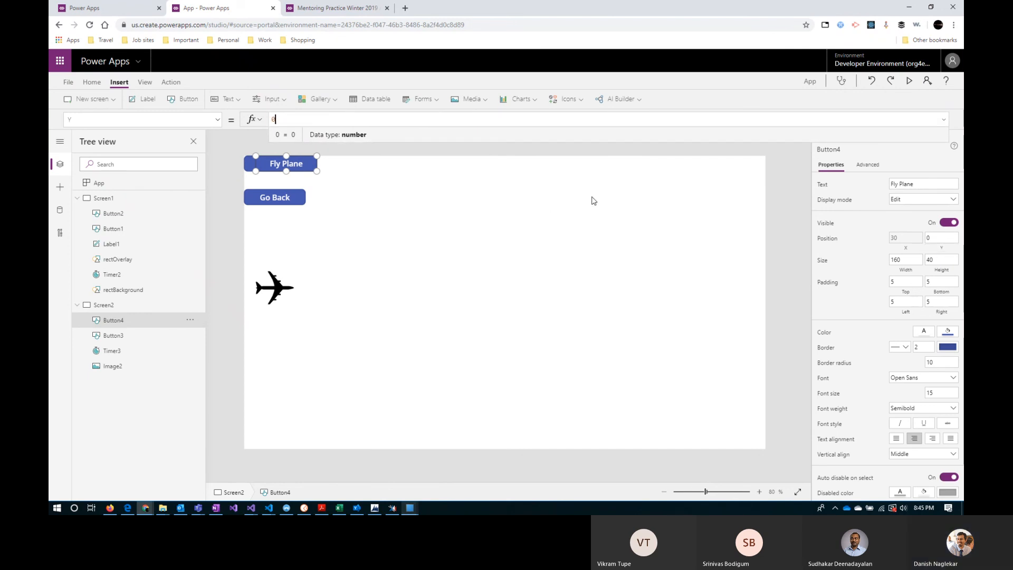
{"action": "left_click", "coordinate": [874, 82]}
{"action": "left_click", "coordinate": [874, 82]}
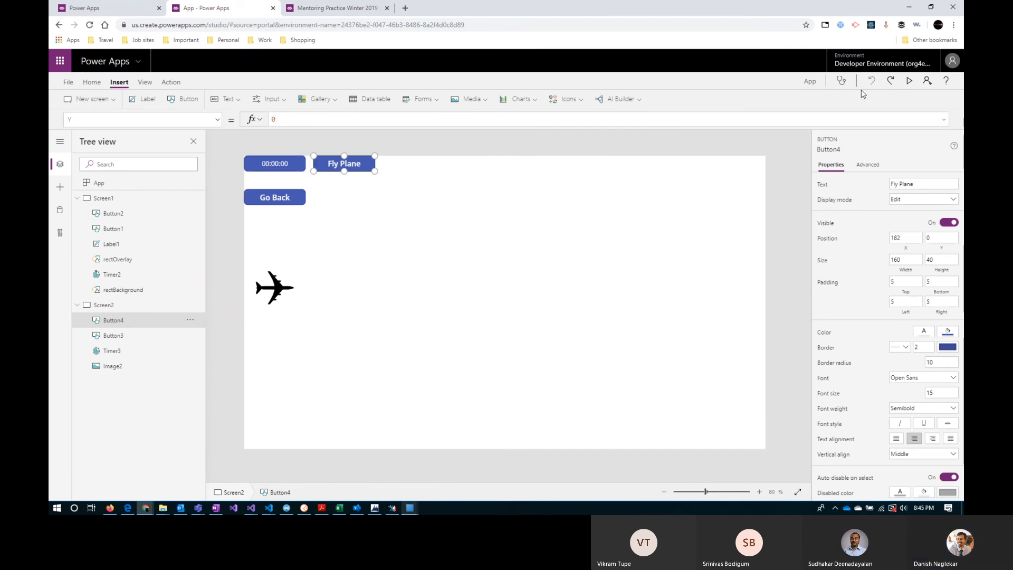
Set the plane image's X property to PlaneX and its Y property to PlaneY.
{"action": "left_click", "coordinate": [274, 285]}
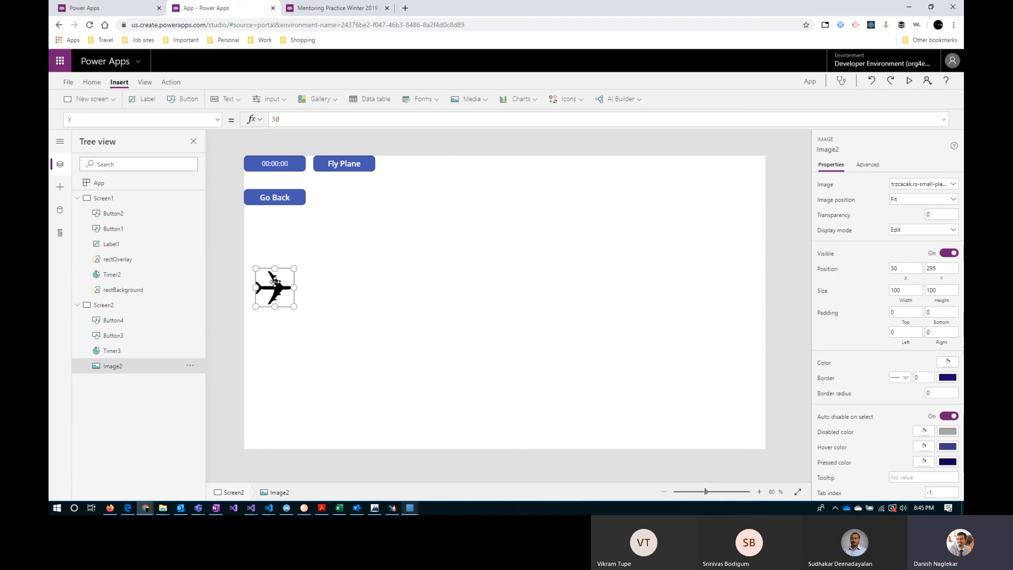
{"action": "left_click", "coordinate": [906, 279]}
{"action": "left_click_drag", "start_coordinate": [289, 122], "coordinate": [241, 121]}
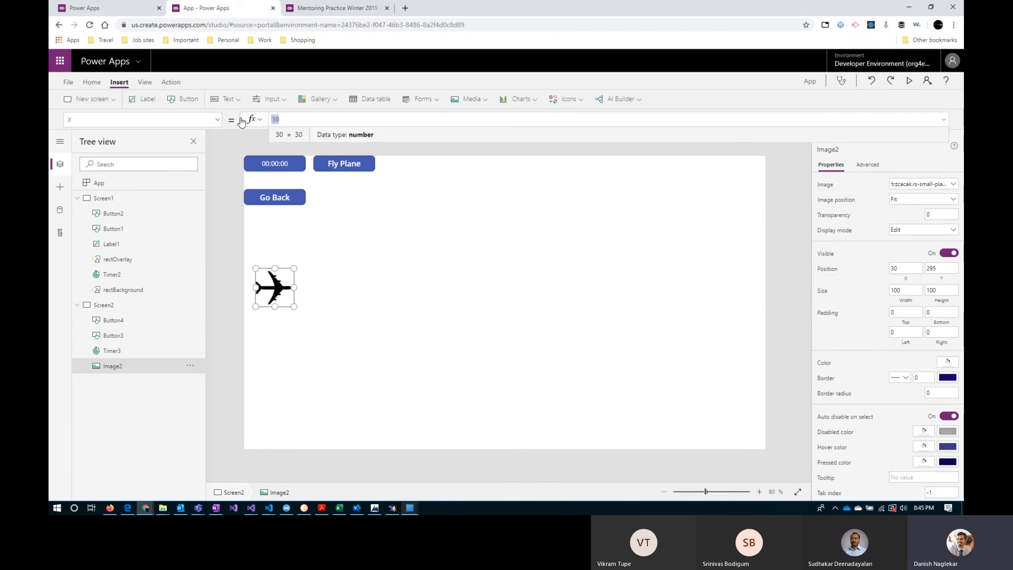
{"action": "type", "text": "PlaneX"}
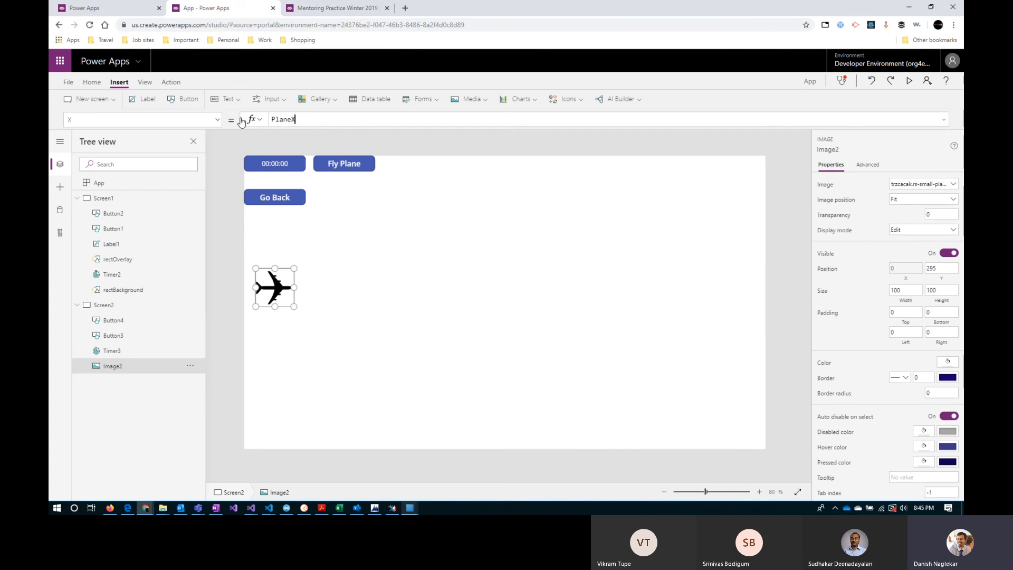
{"action": "left_click", "coordinate": [940, 267]}
{"action": "left_click_drag", "start_coordinate": [285, 120], "coordinate": [254, 122]}
{"action": "type", "text": "PlaneY"}
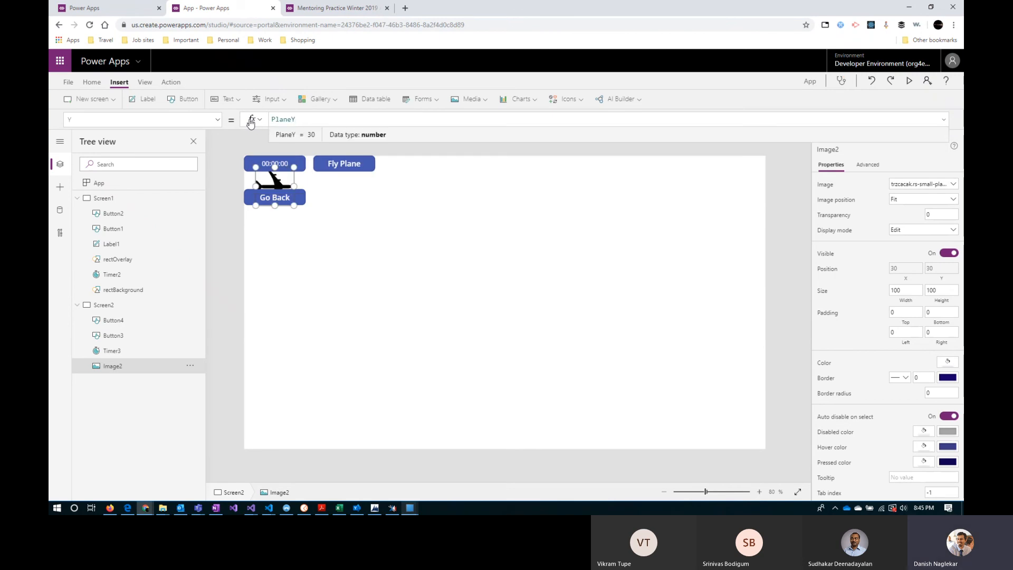
Move the Go Back button to about X 552, Y 0 and the timer to about X 733, Y 0, clear of the plane.
{"action": "left_click", "coordinate": [304, 199]}
{"action": "left_click_drag", "start_coordinate": [304, 195], "coordinate": [513, 161]}
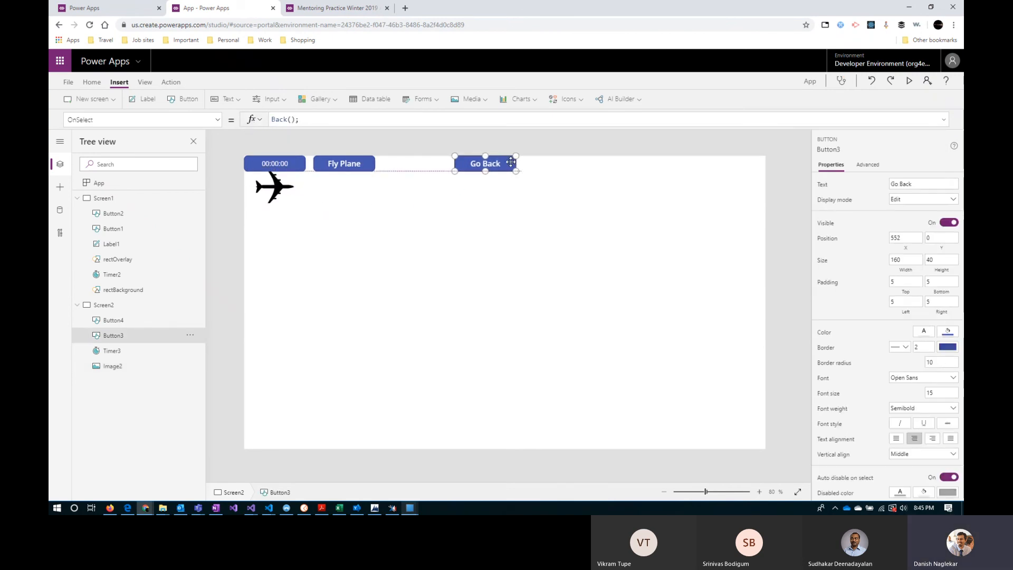
{"action": "left_click_drag", "start_coordinate": [293, 169], "coordinate": [569, 161]}
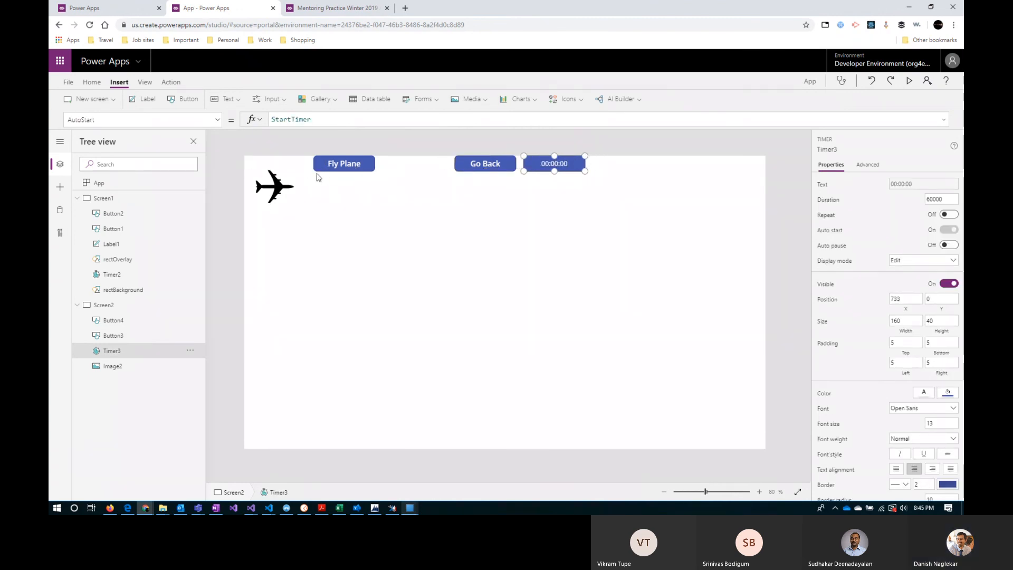
Run the Fly Plane button in preview to check how the plane image and the timer respond.
{"action": "left_click", "coordinate": [285, 187]}
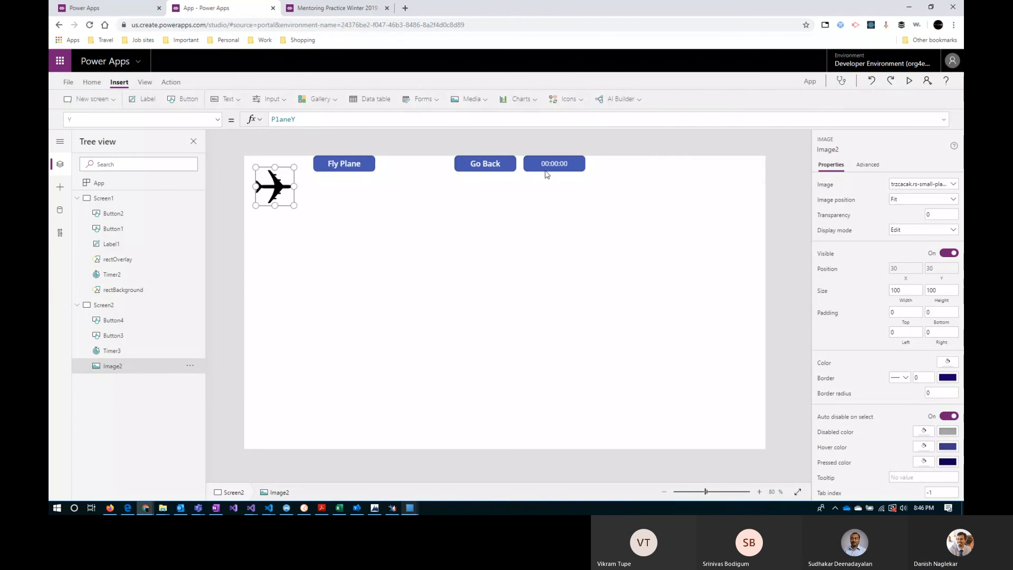
{"action": "left_click", "coordinate": [360, 164]}
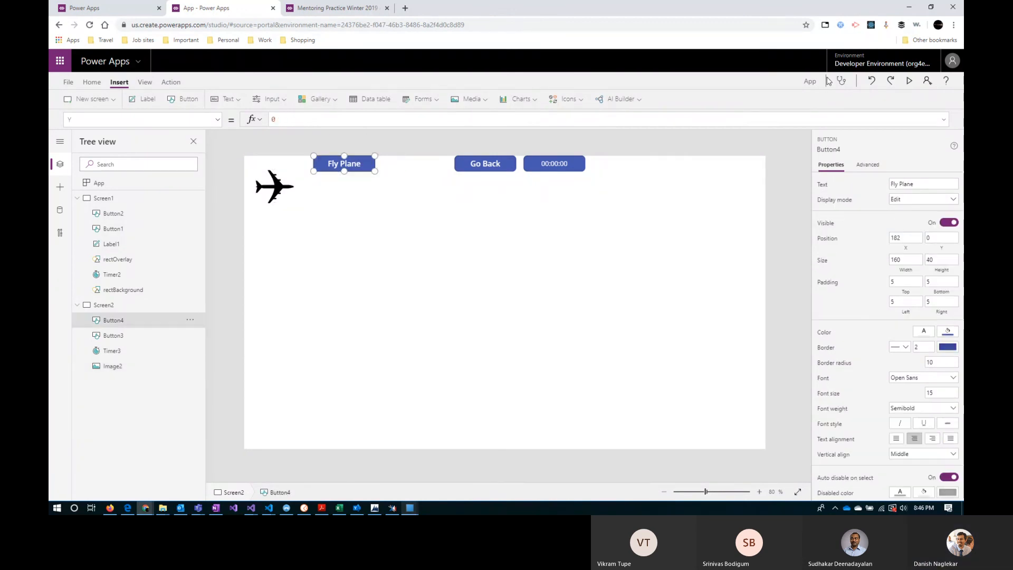
{"action": "left_click", "coordinate": [909, 80]}
{"action": "left_click", "coordinate": [256, 66]}
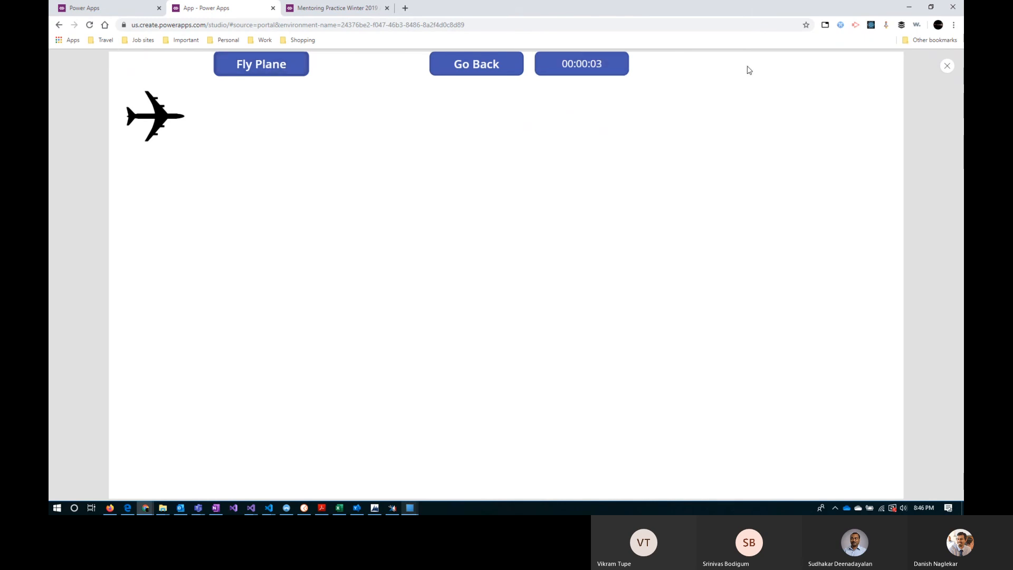
{"action": "left_click", "coordinate": [947, 66]}
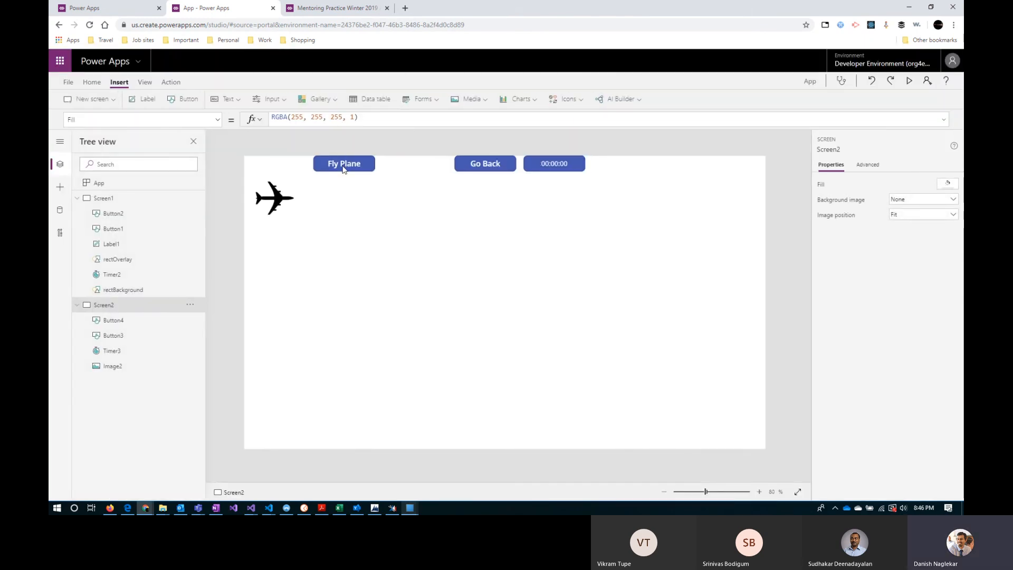
Set the plane image's ImageRotation property to ImageRotation.Rotate180.
{"action": "left_click", "coordinate": [279, 205]}
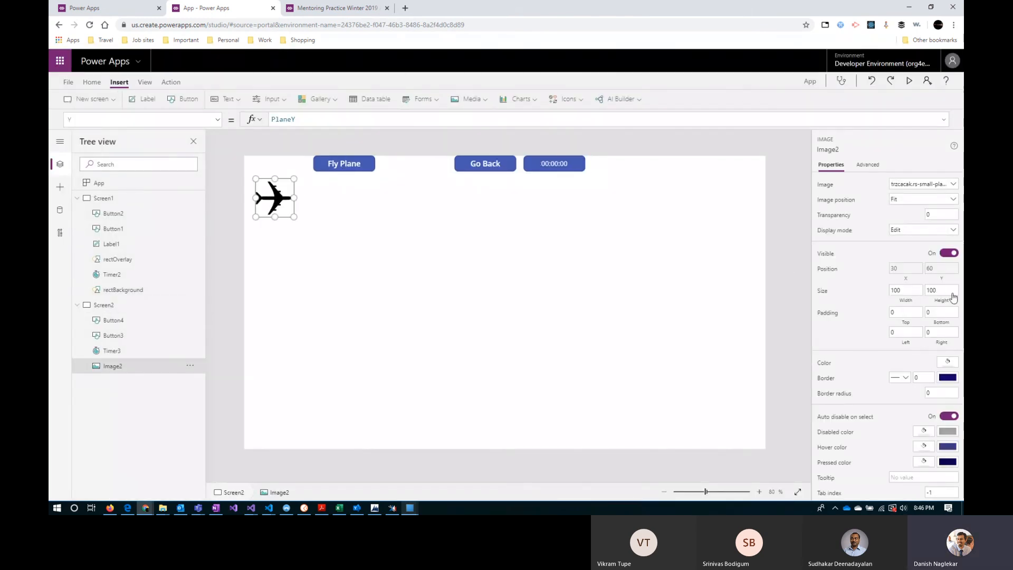
{"action": "left_click", "coordinate": [868, 165]}
{"action": "scroll", "coordinate": [901, 330], "scroll_direction": "down", "scroll_amount": 3}
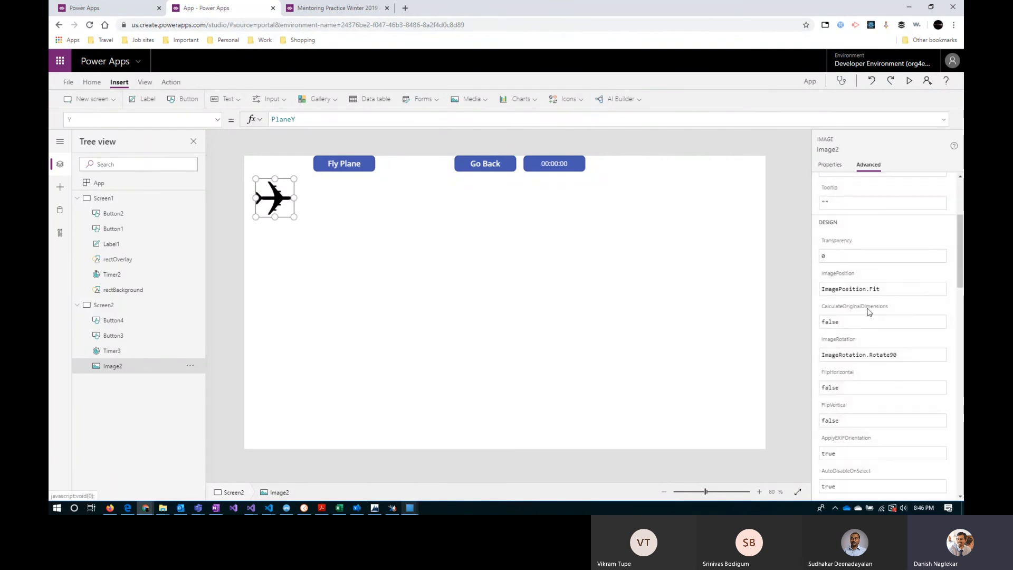
{"action": "left_click", "coordinate": [904, 355]}
{"action": "left_click_drag", "start_coordinate": [905, 354], "coordinate": [873, 353]}
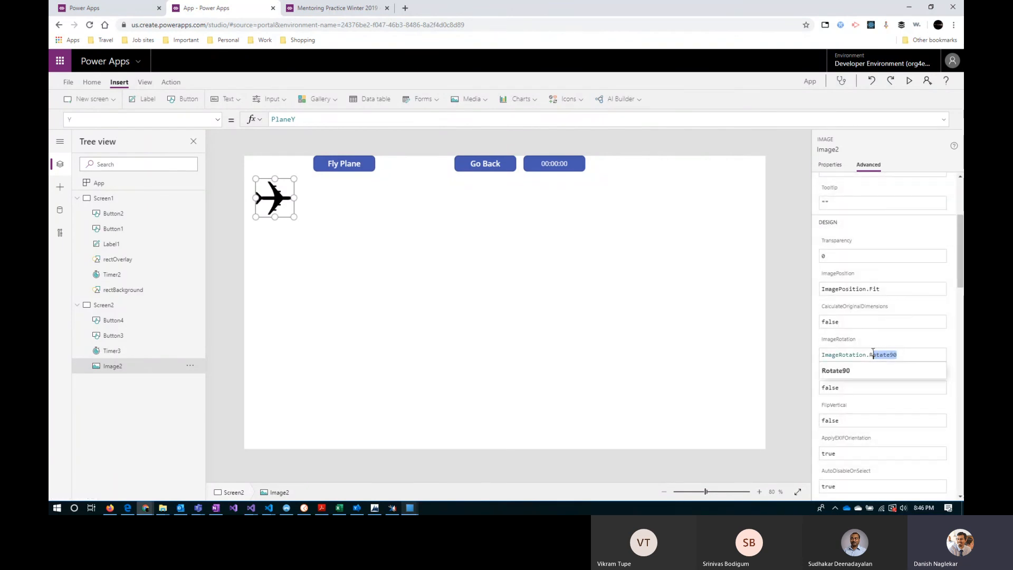
{"action": "key", "text": "End"}
{"action": "key", "text": "BackSpace"}
{"action": "key", "text": "BackSpace"}
{"action": "left_click", "coordinate": [904, 375]}
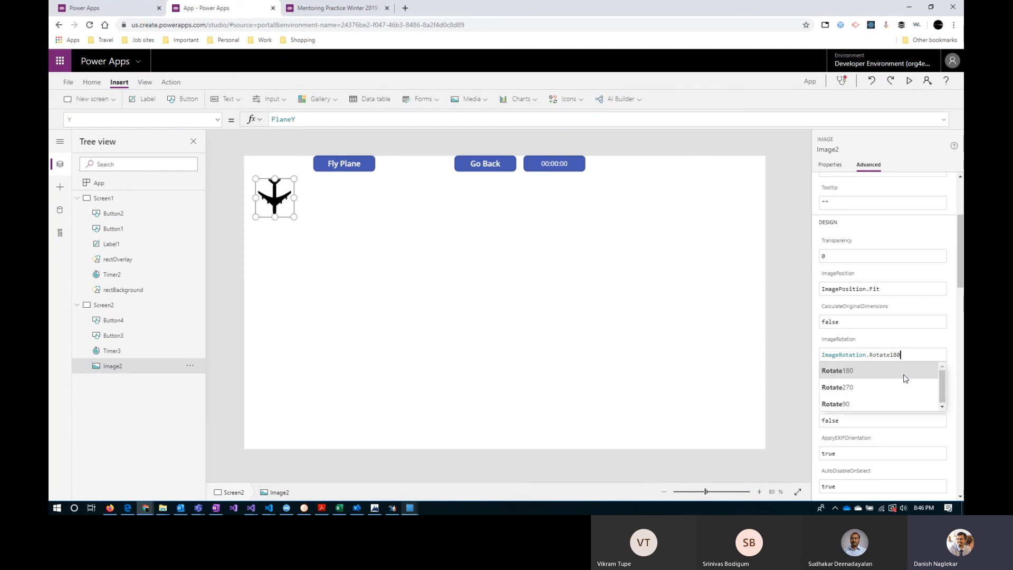
{"action": "left_click", "coordinate": [442, 224]}
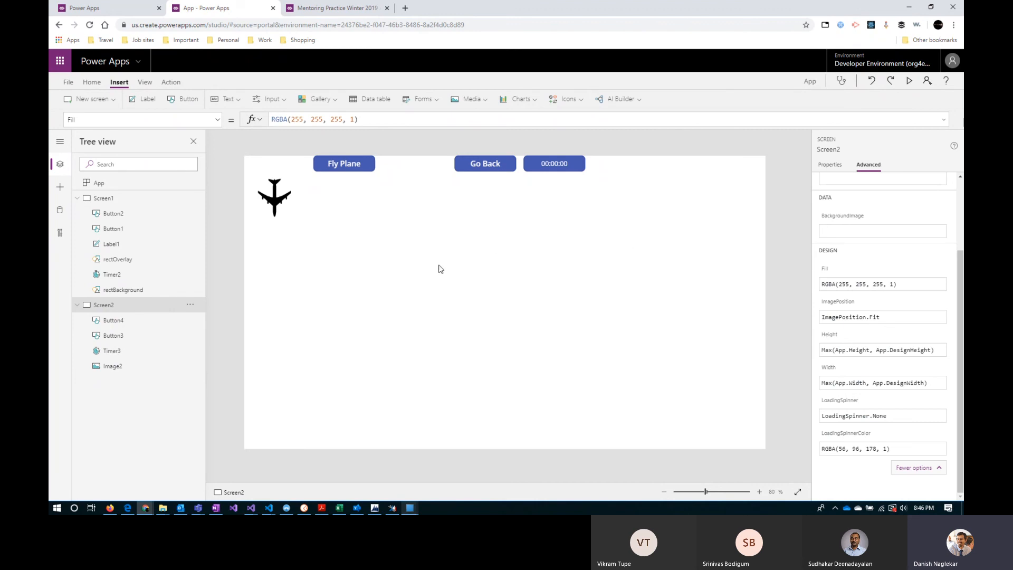
Open the Fly Plane button's OnSelect formula in the expanded formula editor.
{"action": "left_click", "coordinate": [353, 166]}
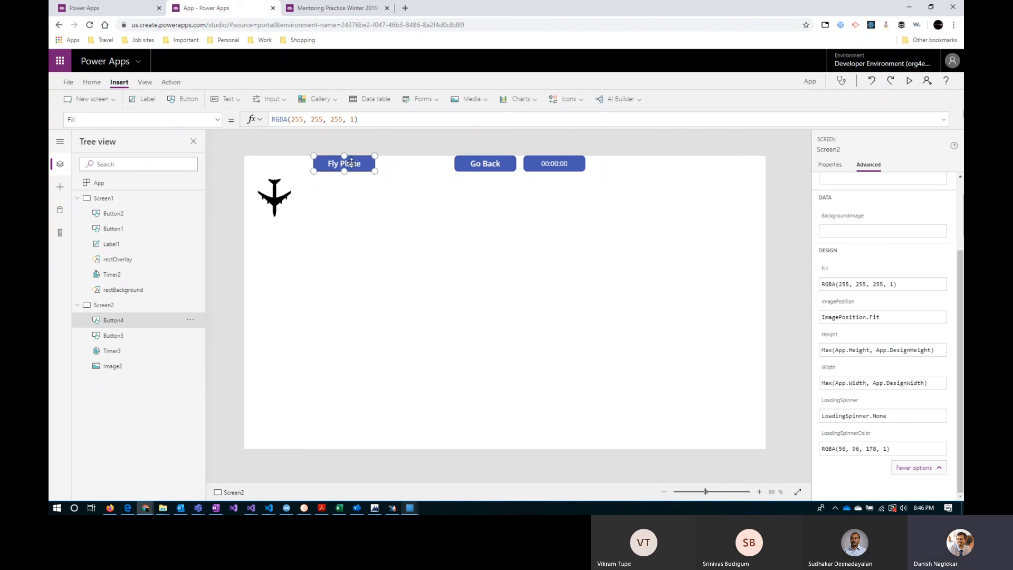
{"action": "left_click", "coordinate": [945, 123]}
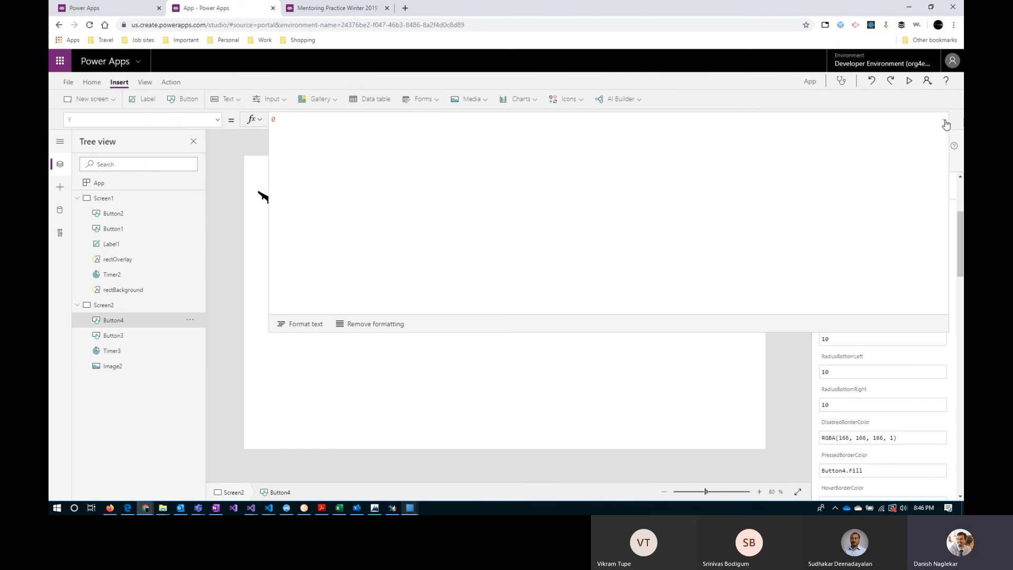
{"action": "left_click", "coordinate": [939, 123]}
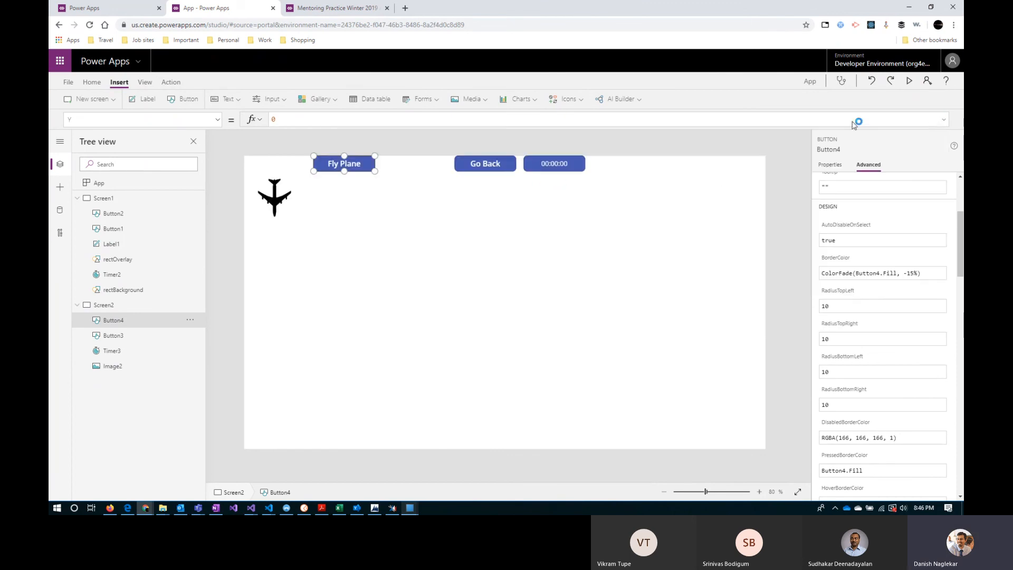
{"action": "left_click", "coordinate": [219, 121]}
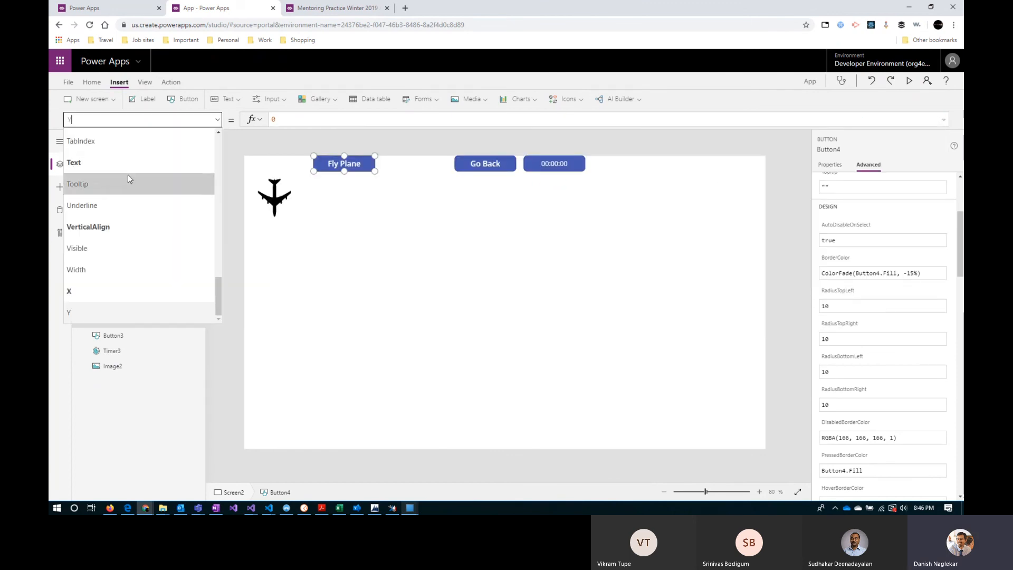
{"action": "scroll", "coordinate": [126, 222], "scroll_direction": "up", "scroll_amount": 10}
{"action": "scroll", "coordinate": [125, 233], "scroll_direction": "down", "scroll_amount": 1}
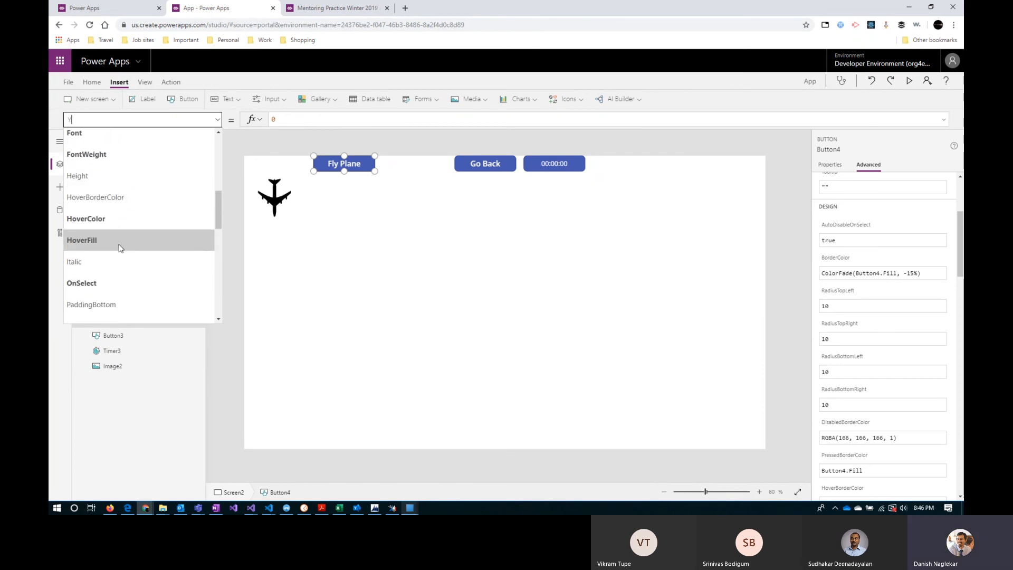
{"action": "left_click", "coordinate": [116, 280]}
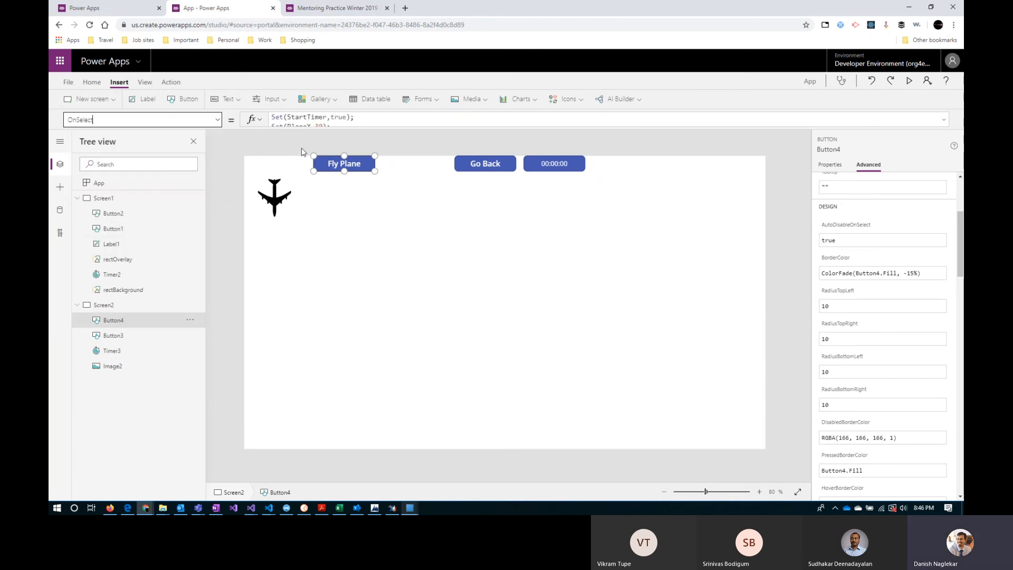
{"action": "left_click", "coordinate": [943, 122]}
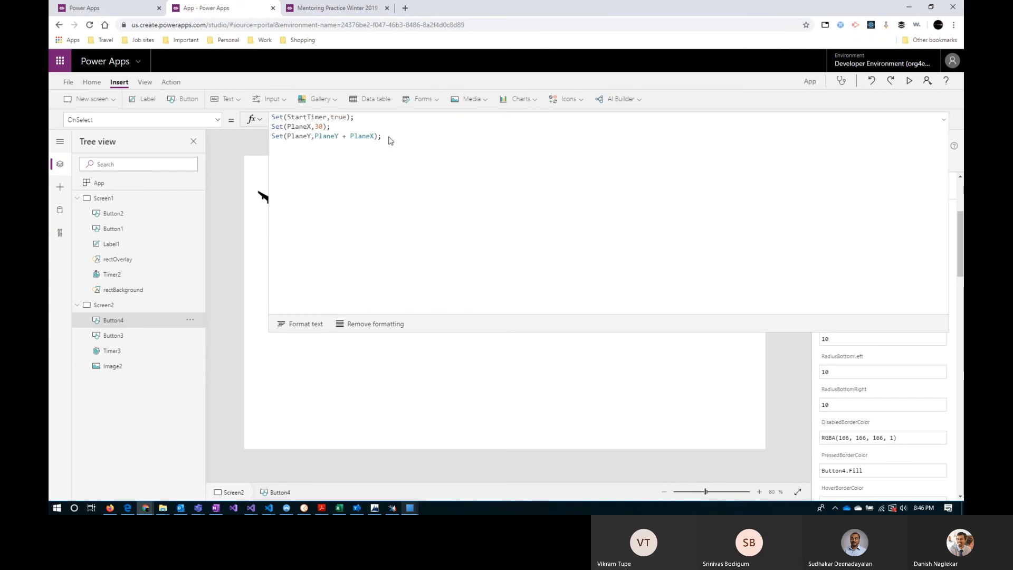
Try Timer3.Value/Timer3.Duration as the PlaneX value in the Fly Plane button's OnSelect formula, and restore it to 30.
{"action": "double_click", "coordinate": [319, 126]}
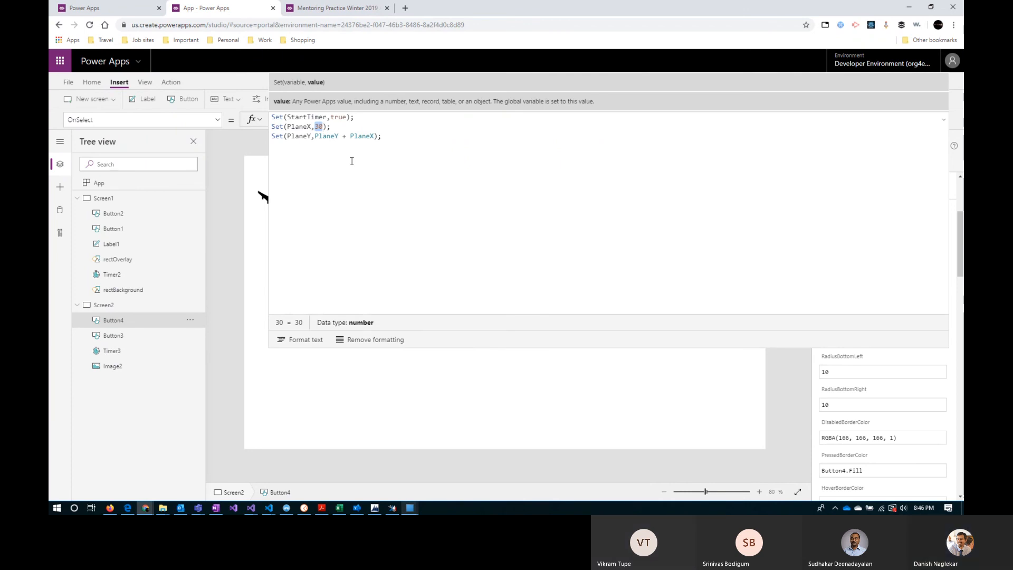
{"action": "type", "text": "Time"}
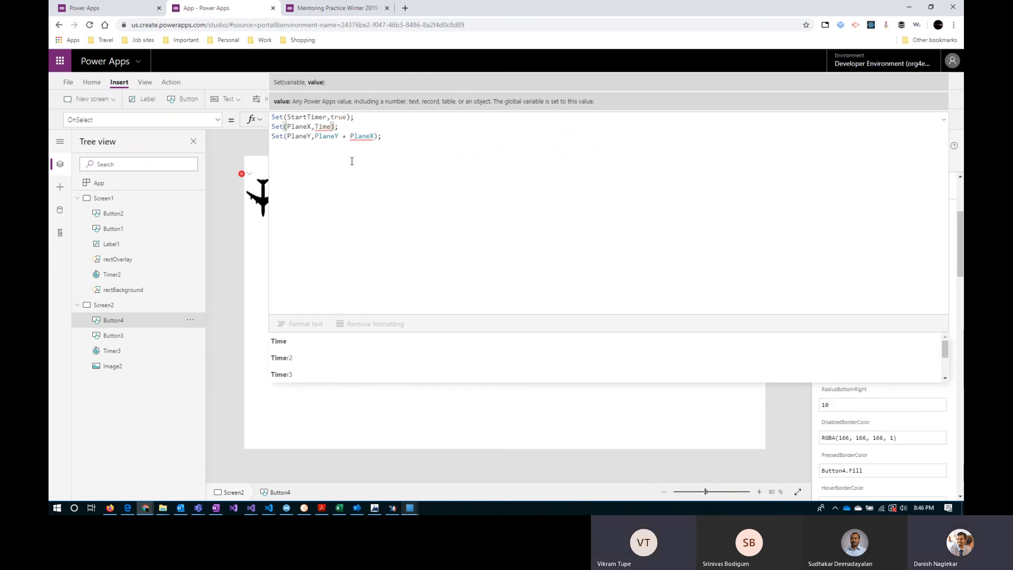
{"action": "key", "text": "Down"}
{"action": "key", "text": "Down"}
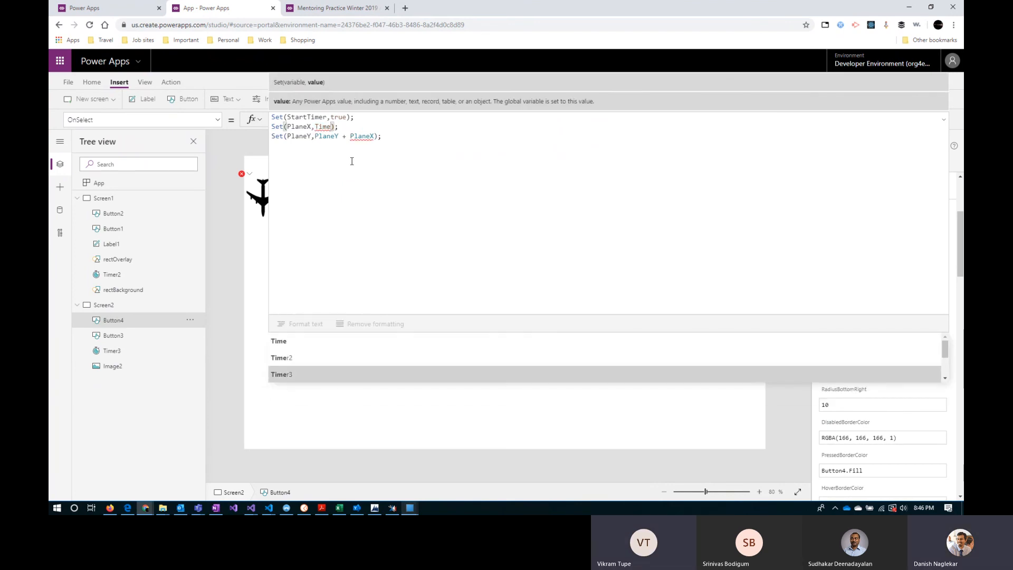
{"action": "key", "text": "Tab"}
{"action": "type", "text": ".va"}
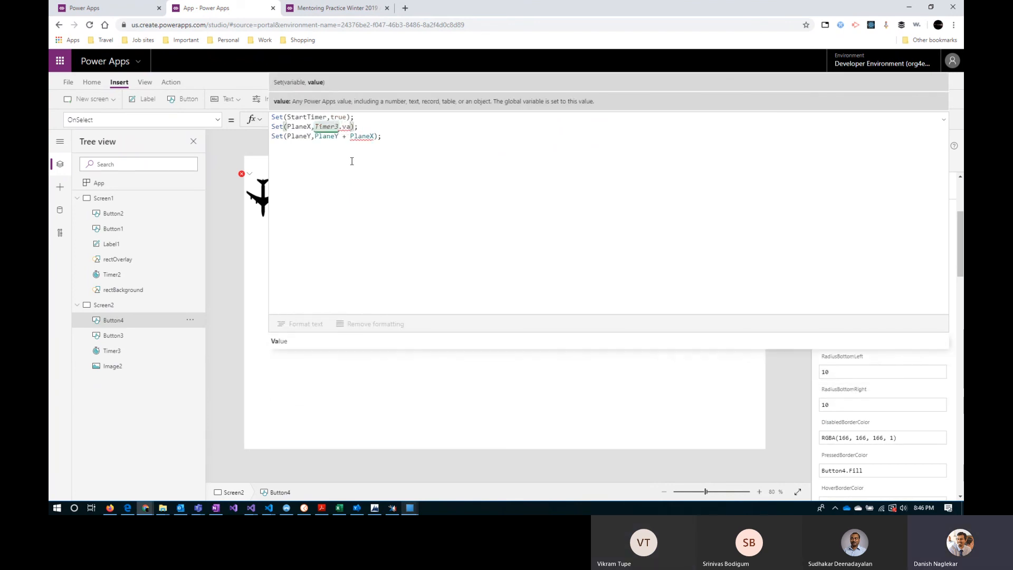
{"action": "key", "text": "Tab"}
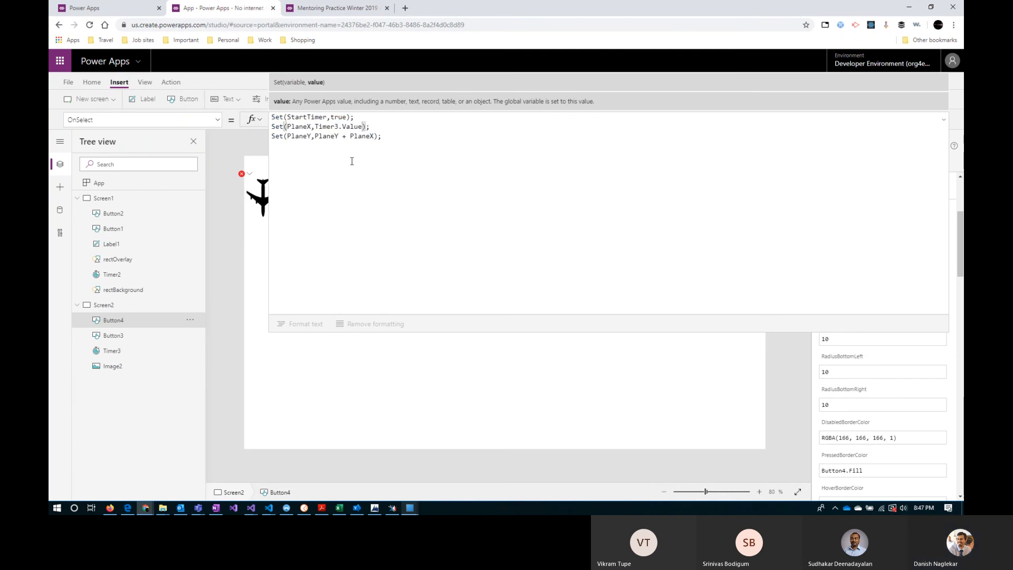
{"action": "type", "text": "/Time"}
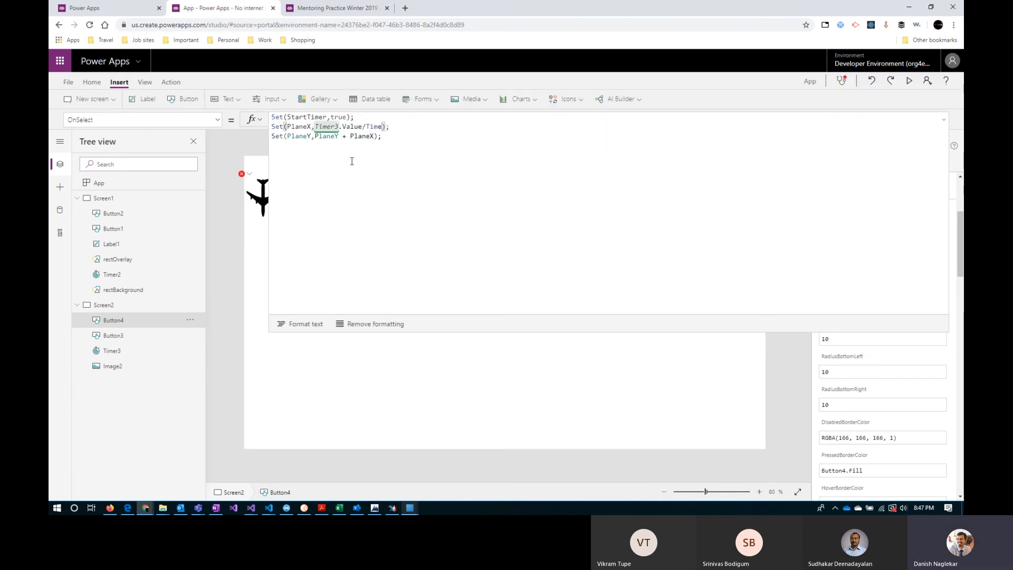
{"action": "type", "text": "r"}
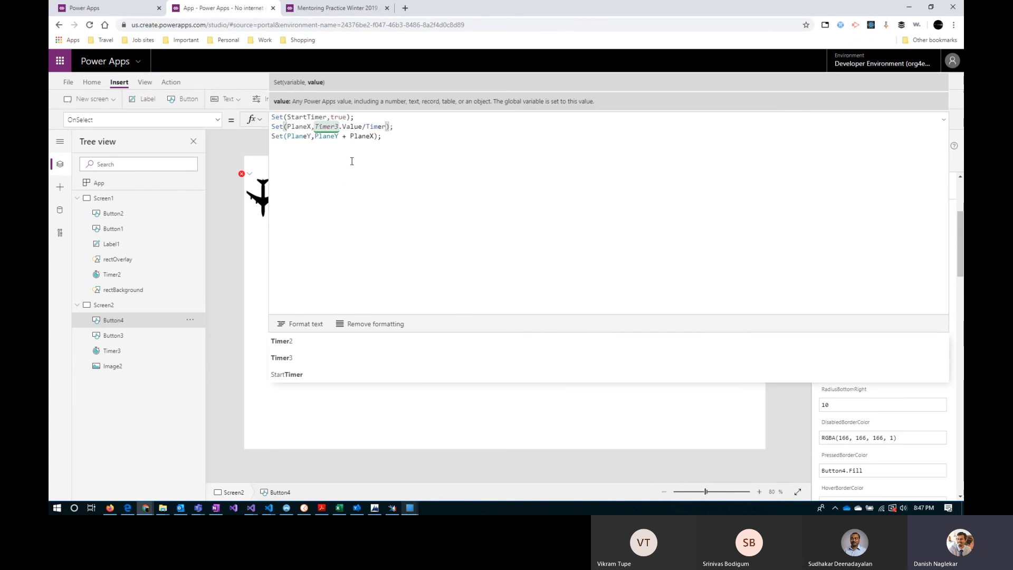
{"action": "key", "text": "Down"}
{"action": "key", "text": "Tab"}
{"action": "type", "text": ".Du"}
{"action": "key", "text": "Tab"}
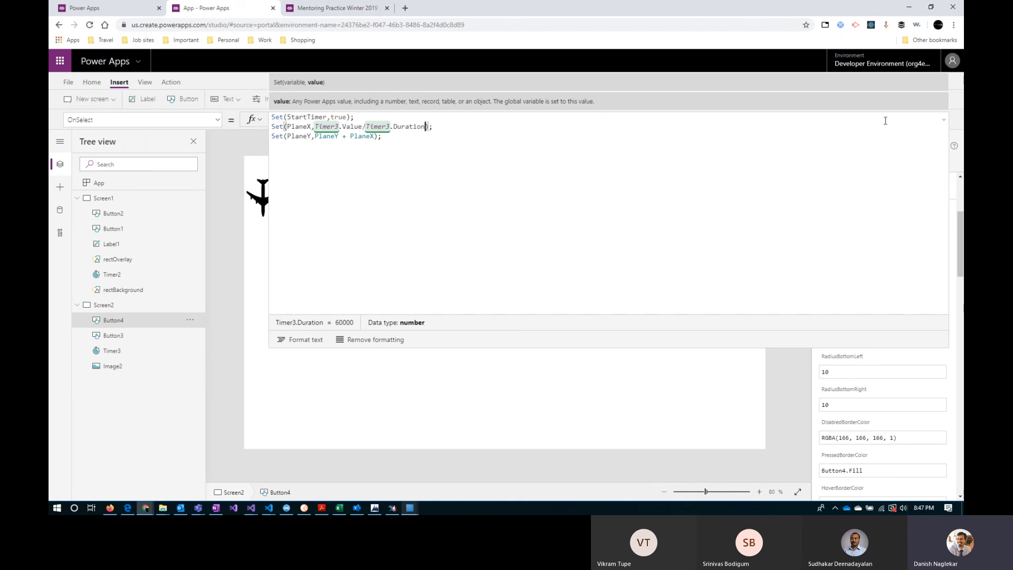
{"action": "left_click_drag", "start_coordinate": [426, 127], "coordinate": [316, 130]}
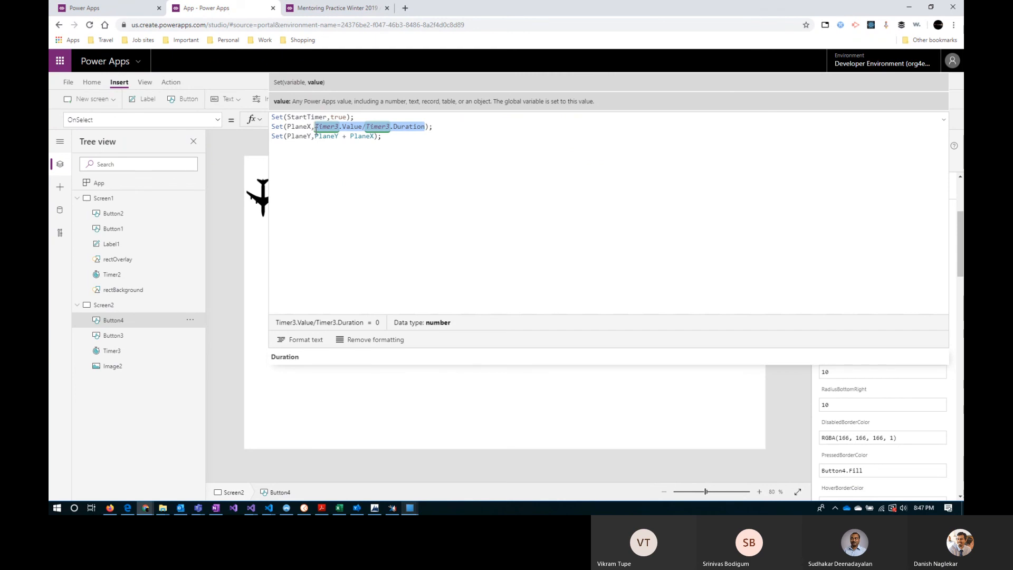
{"action": "type", "text": "30"}
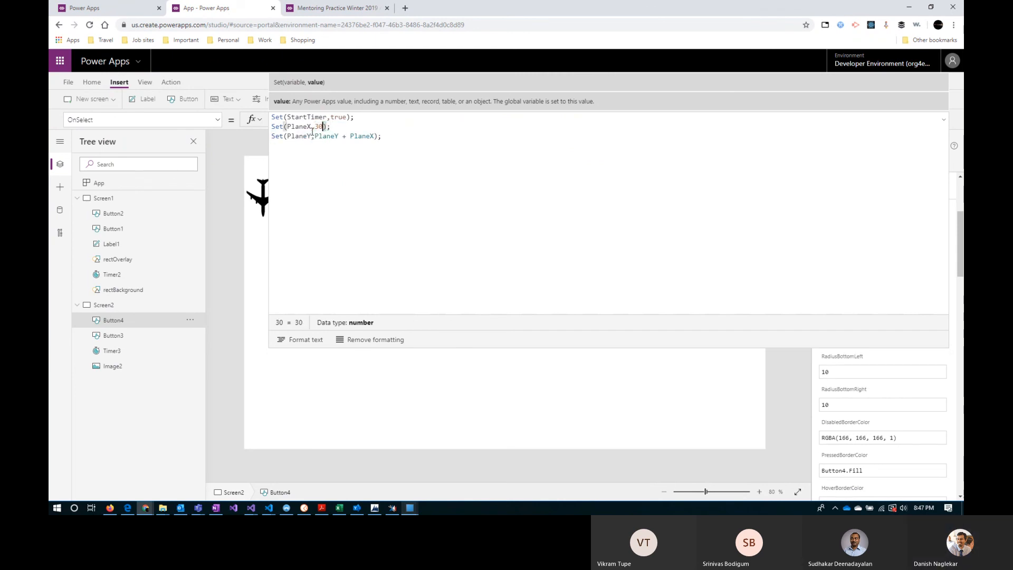
Move the Set(PlaneX,30); and Set(PlaneY,PlaneY + PlaneX); lines from the Fly Plane button's OnSelect to Timer3's OnTimerStart.
{"action": "left_click_drag", "start_coordinate": [381, 136], "coordinate": [258, 128]}
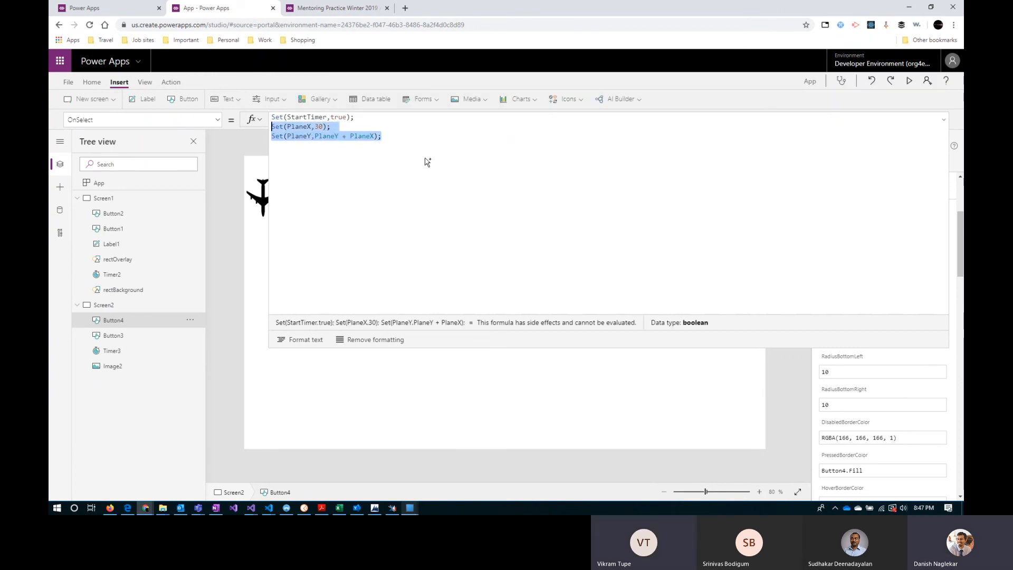
{"action": "key", "text": "BackSpace"}
{"action": "left_click", "coordinate": [944, 121]}
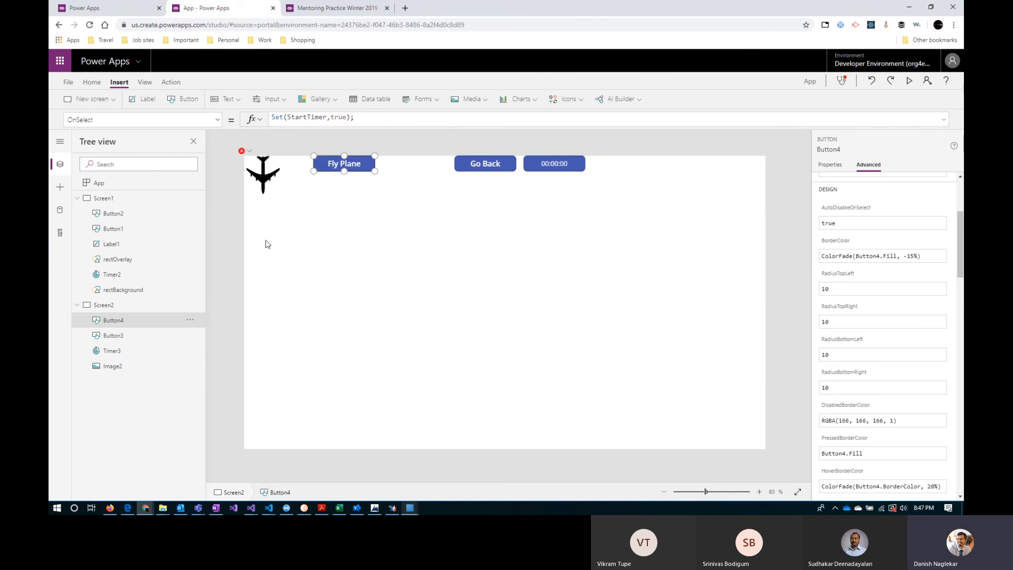
{"action": "left_click", "coordinate": [124, 351]}
{"action": "left_click", "coordinate": [217, 120]}
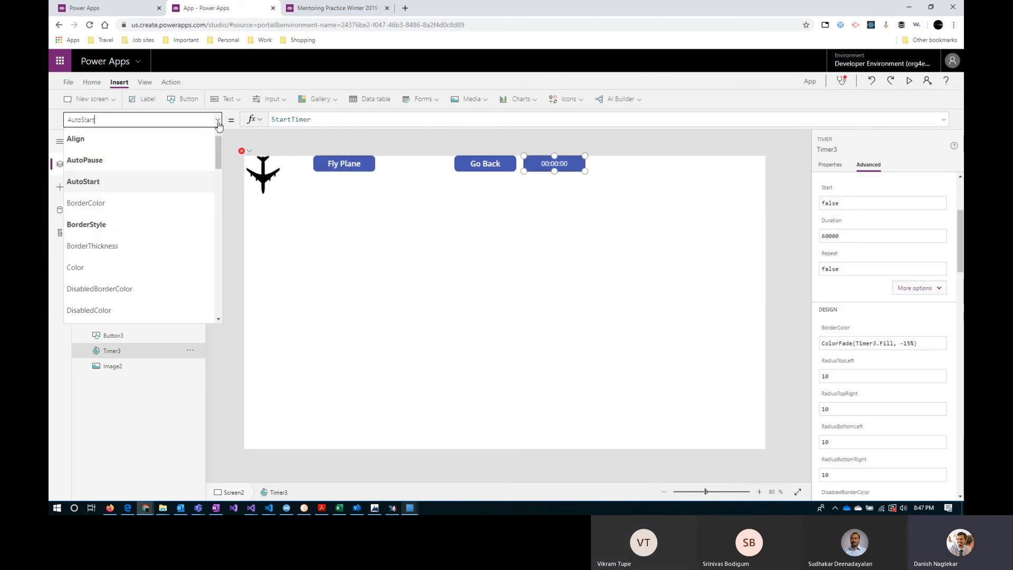
{"action": "scroll", "coordinate": [169, 254], "scroll_direction": "down", "scroll_amount": 4}
{"action": "scroll", "coordinate": [169, 253], "scroll_direction": "down", "scroll_amount": 3}
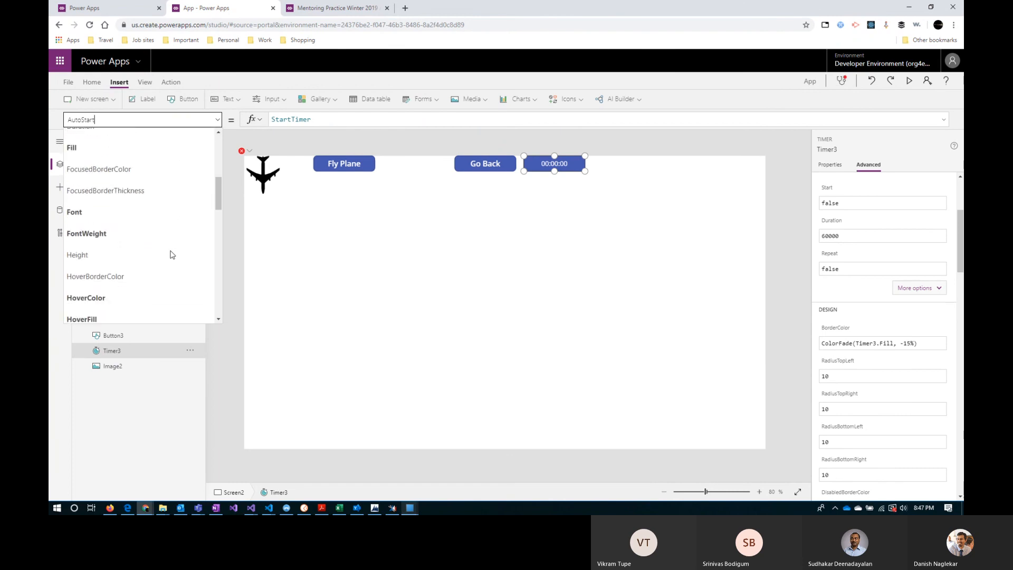
{"action": "left_click", "coordinate": [163, 238]}
{"action": "key", "text": "ctrl+v"}
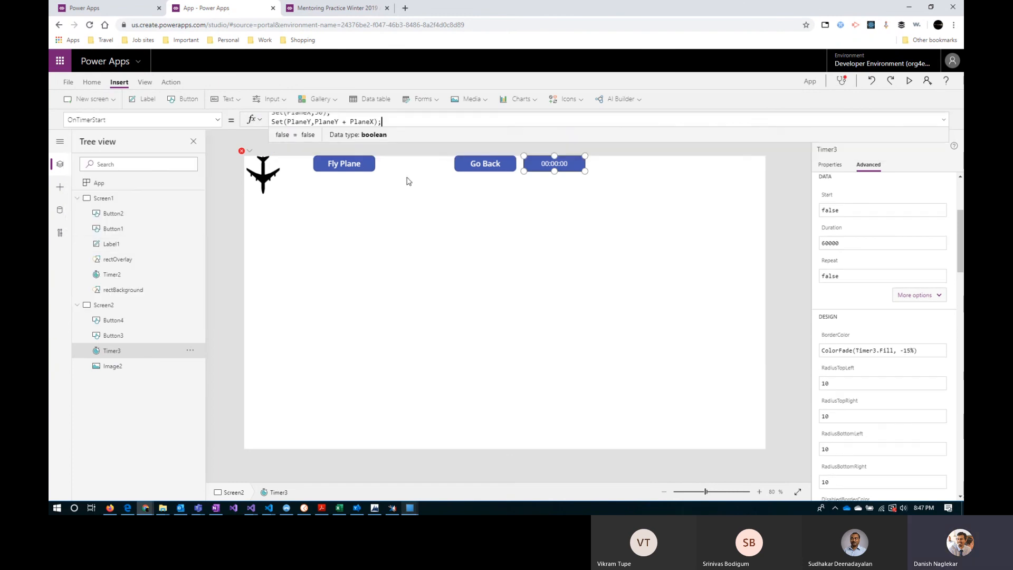
{"action": "left_click", "coordinate": [588, 238]}
Test Fly Plane in preview with the OnTimerStart formula and return to Timer3's OnTimerStart property.
{"action": "left_click", "coordinate": [907, 82]}
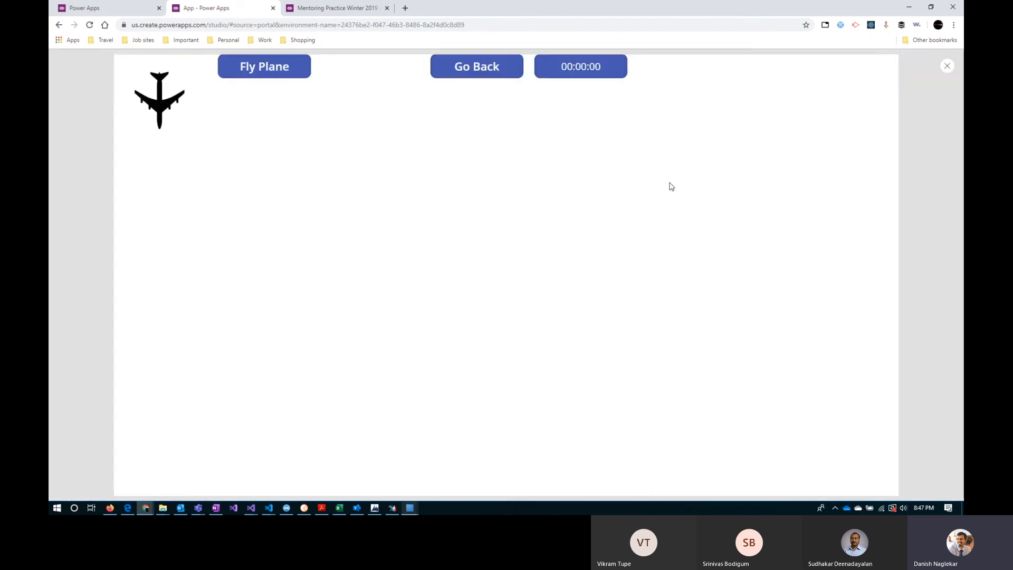
{"action": "left_click", "coordinate": [274, 69]}
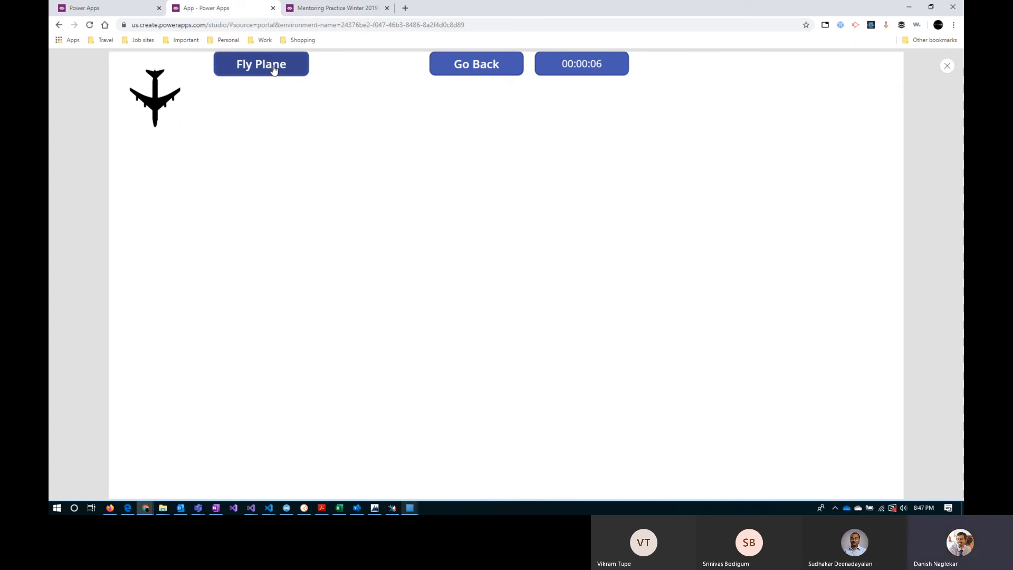
{"action": "left_click", "coordinate": [947, 67]}
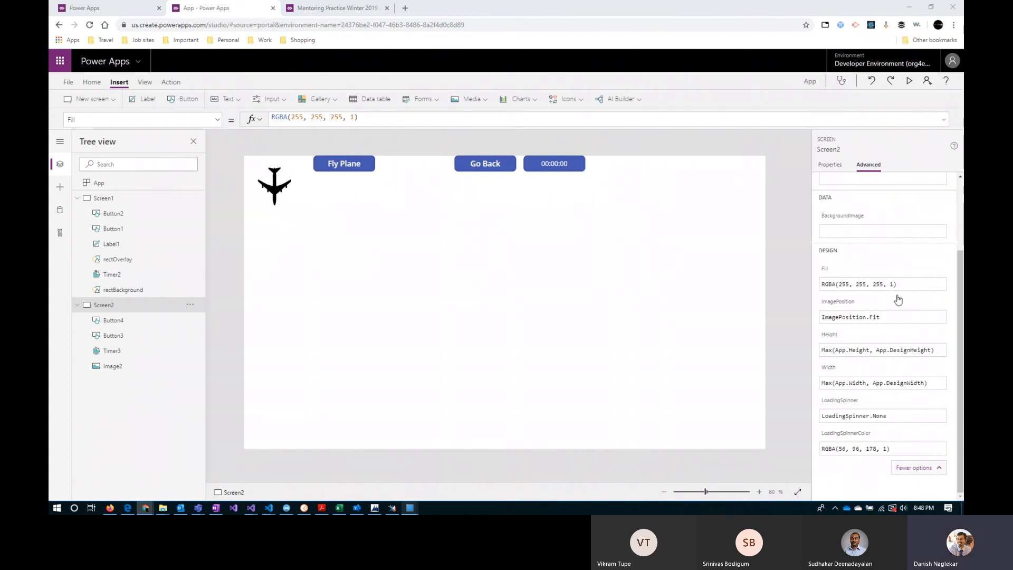
{"action": "left_click", "coordinate": [136, 350]}
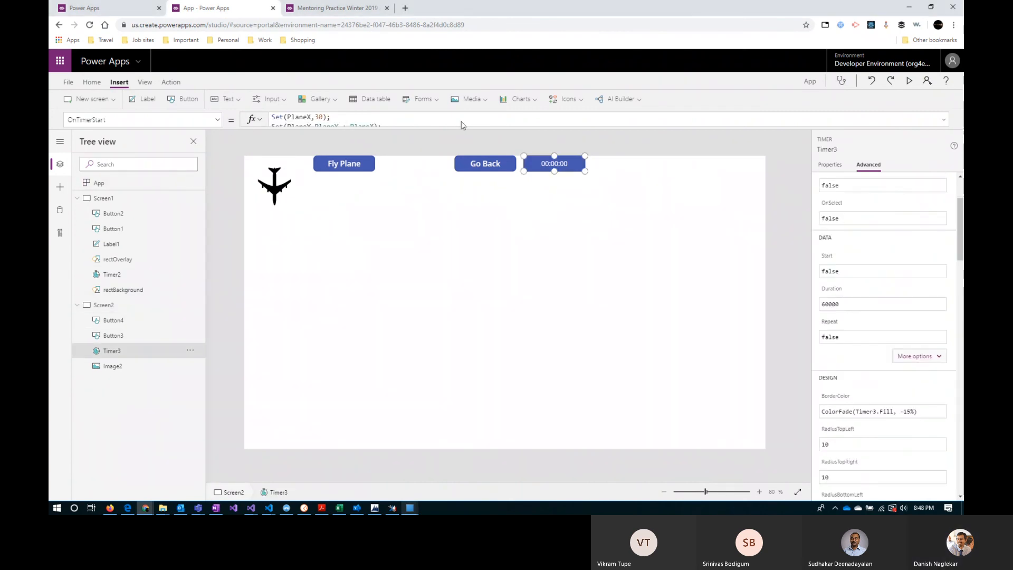
Move the Set(PlaneX,30); and Set(PlaneY,PlaneY + PlaneX); lines from Timer3's OnTimerStart to its OnTimerEnd and check the screen in preview.
{"action": "left_click", "coordinate": [943, 120]}
{"action": "left_click_drag", "start_coordinate": [396, 128], "coordinate": [259, 109]}
{"action": "key", "text": "ctrl+c"}
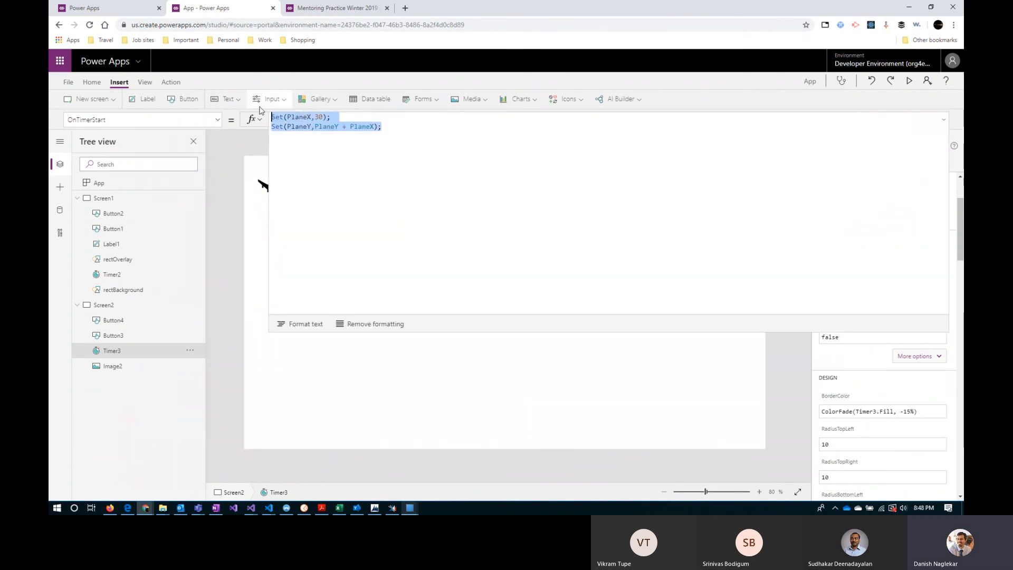
{"action": "key", "text": "Delete"}
{"action": "left_click", "coordinate": [217, 120]}
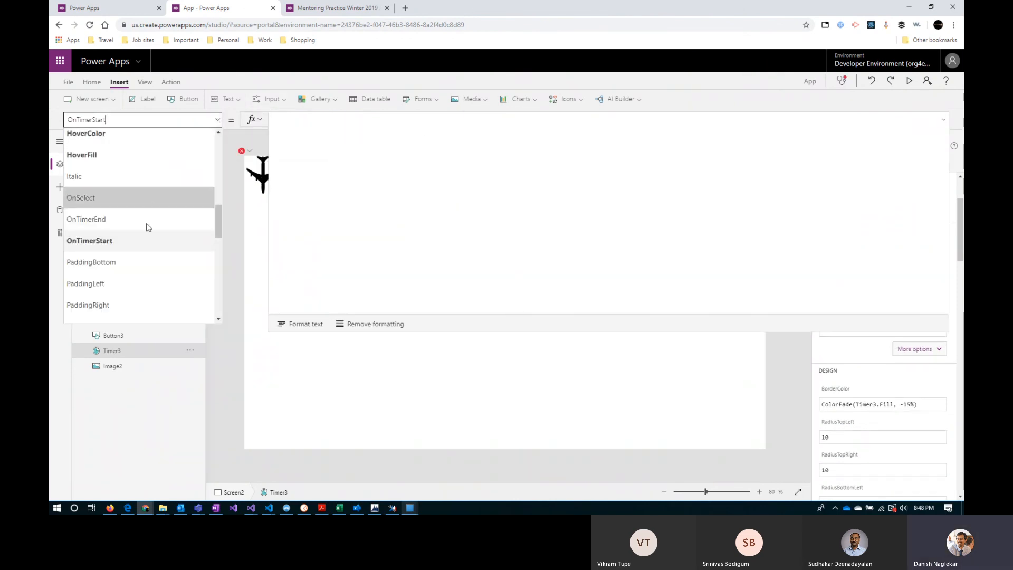
{"action": "left_click", "coordinate": [145, 221]}
{"action": "left_click", "coordinate": [302, 120]}
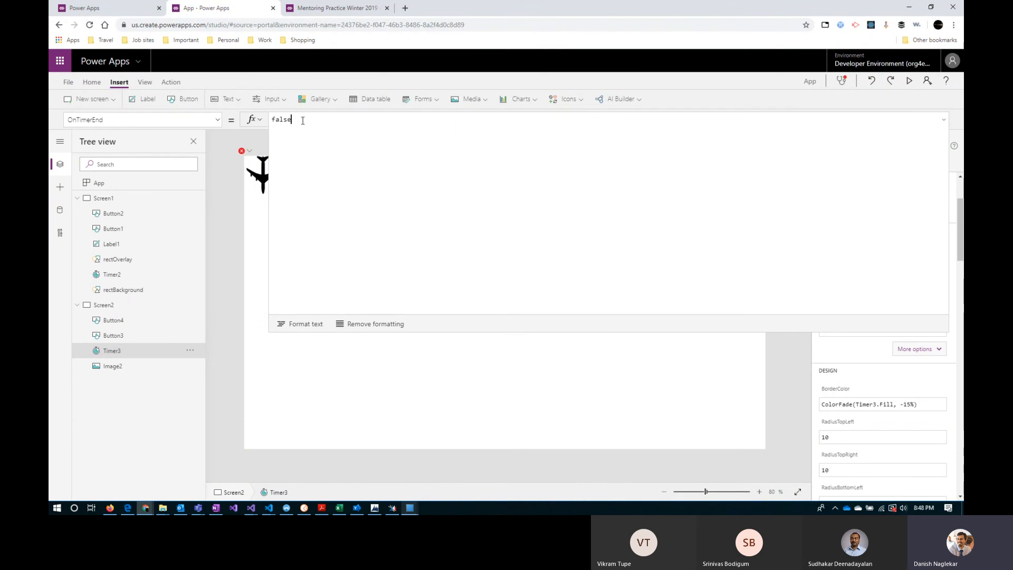
{"action": "key", "text": "ctrl+a"}
{"action": "key", "text": "ctrl+v"}
{"action": "left_click", "coordinate": [942, 120]}
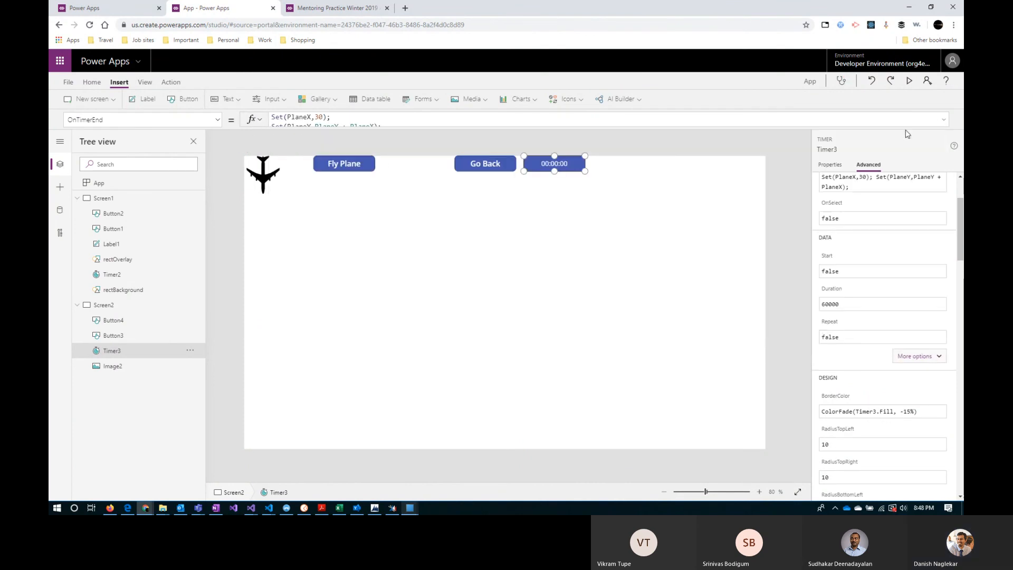
{"action": "left_click", "coordinate": [913, 82]}
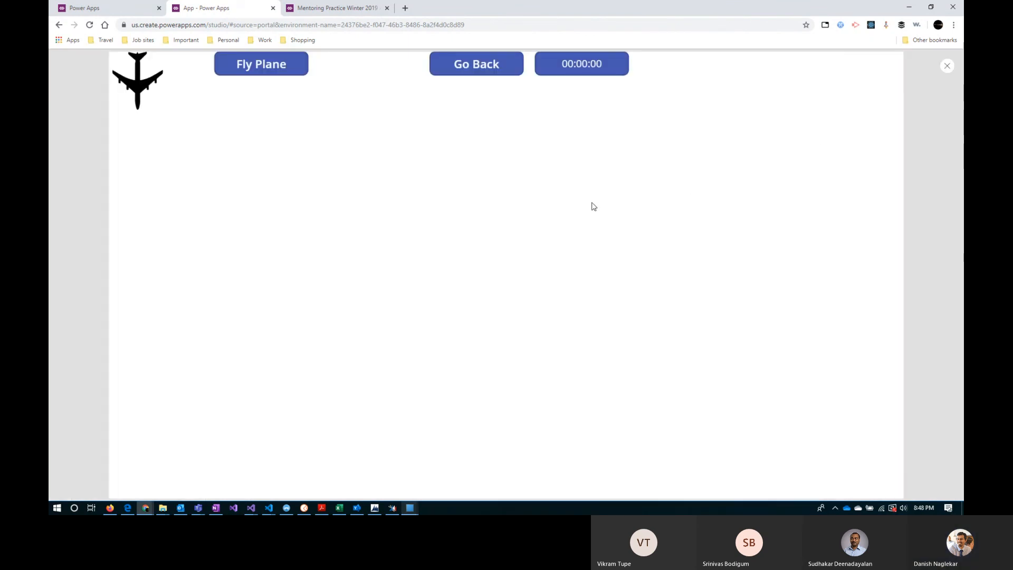
{"action": "left_click", "coordinate": [948, 66]}
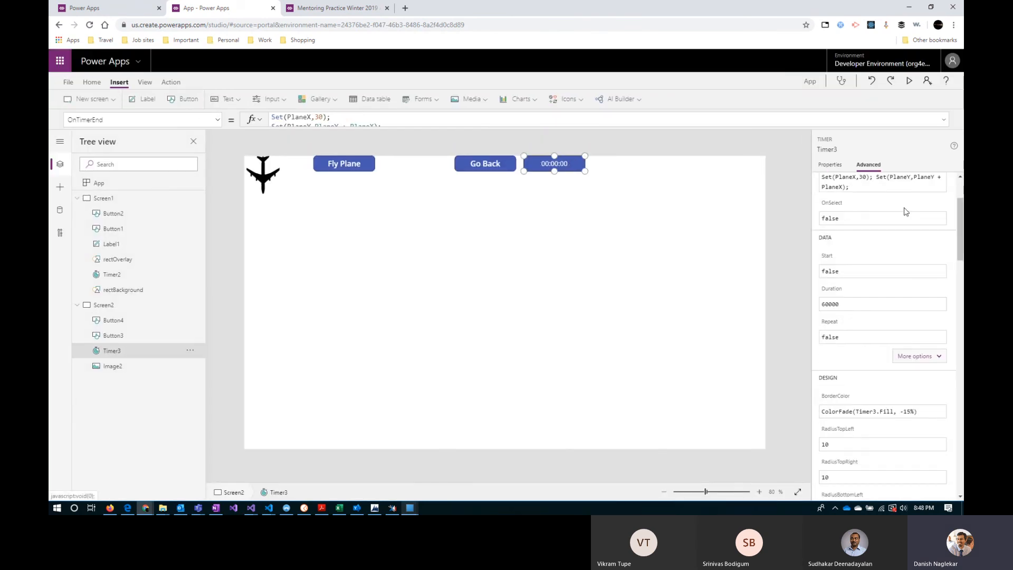
Set Timer3's duration to 50 and test the plane movement in preview by running the timer repeatedly.
{"action": "left_click", "coordinate": [844, 165]}
{"action": "double_click", "coordinate": [939, 199]}
{"action": "type", "text": "50"}
{"action": "left_click", "coordinate": [910, 82]}
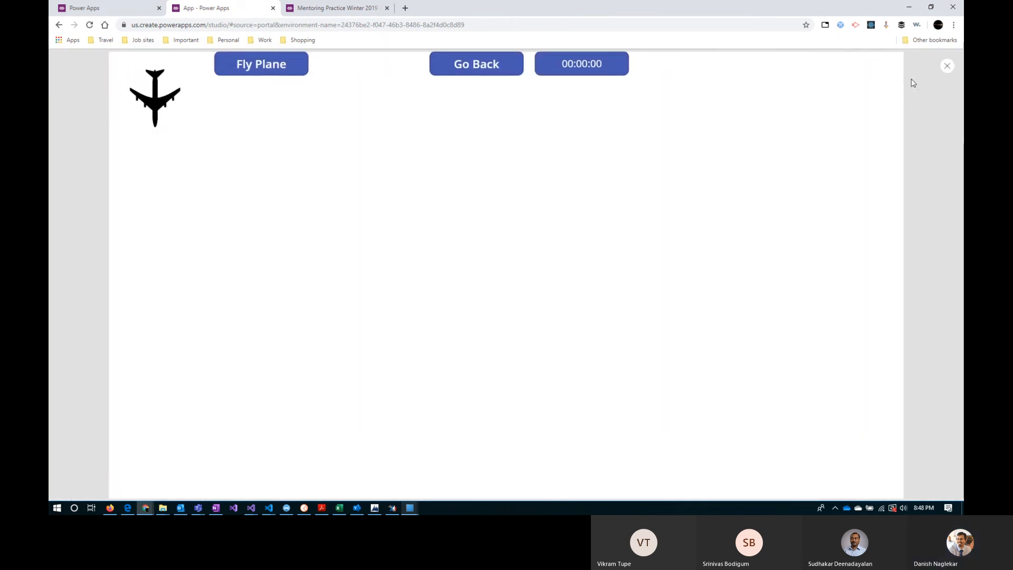
{"action": "left_click", "coordinate": [596, 71]}
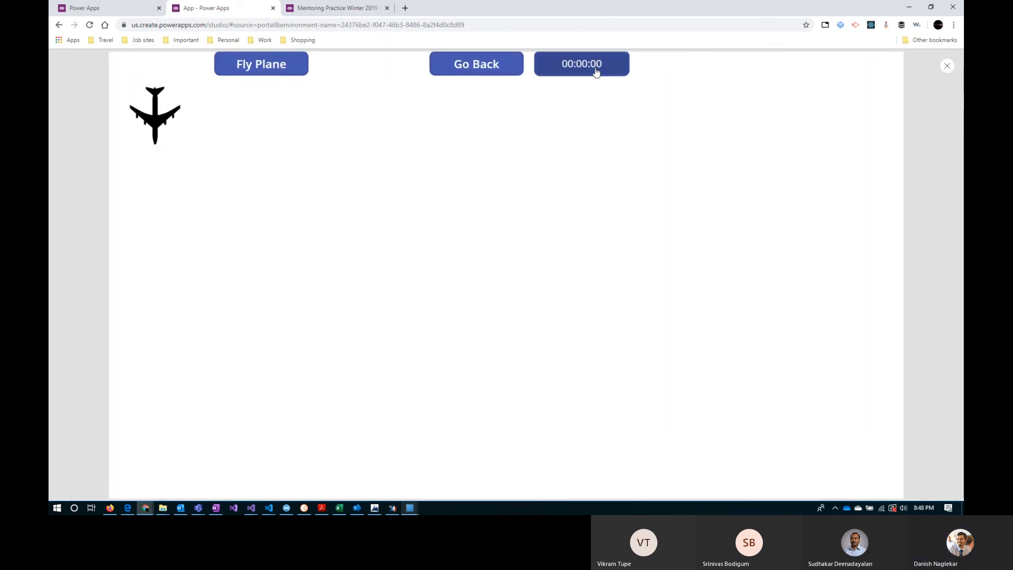
{"action": "left_click", "coordinate": [599, 69]}
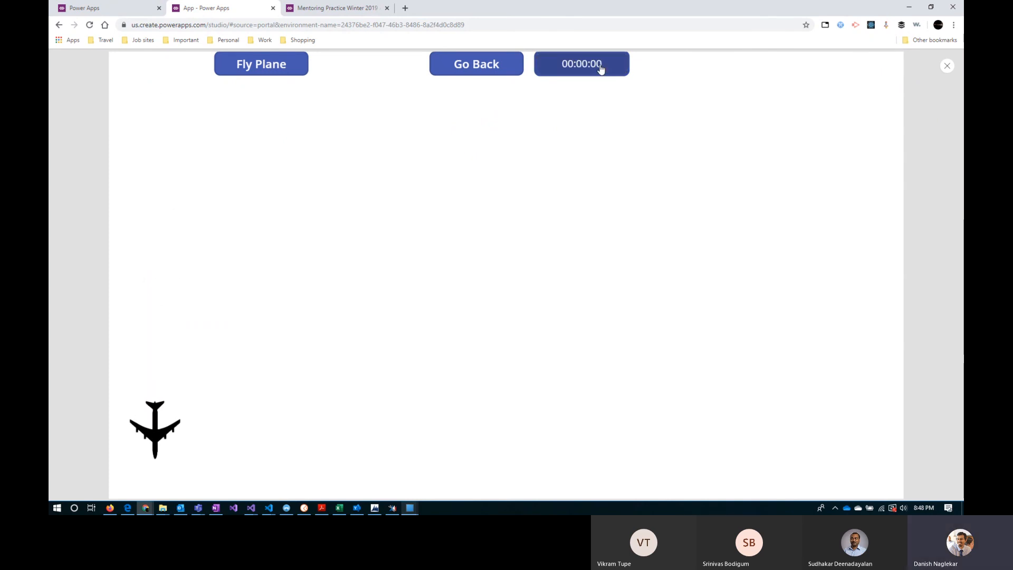
{"action": "left_click", "coordinate": [948, 66]}
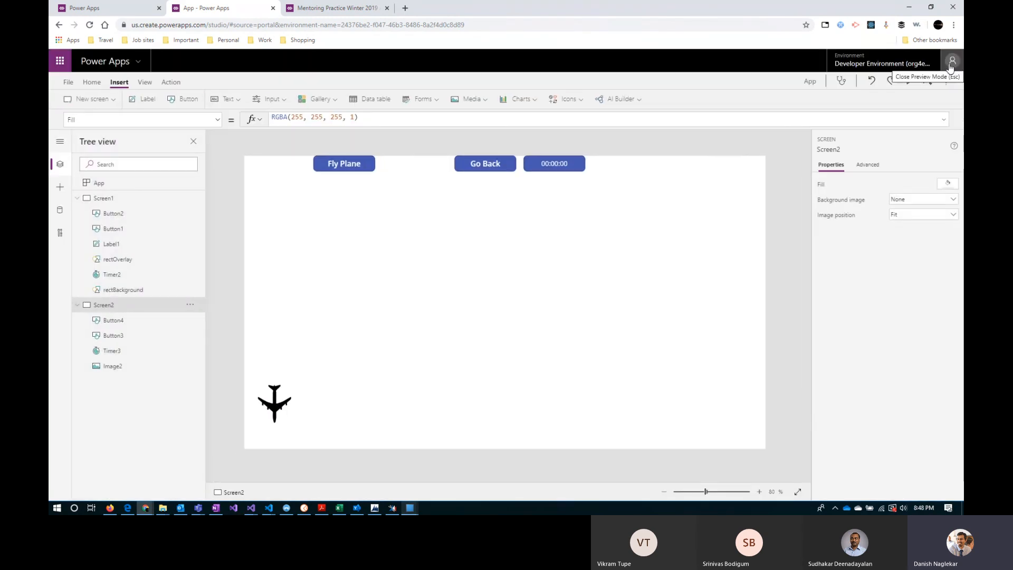
Turn on Repeat for Timer3 and test Fly Plane in preview.
{"action": "left_click", "coordinate": [552, 164]}
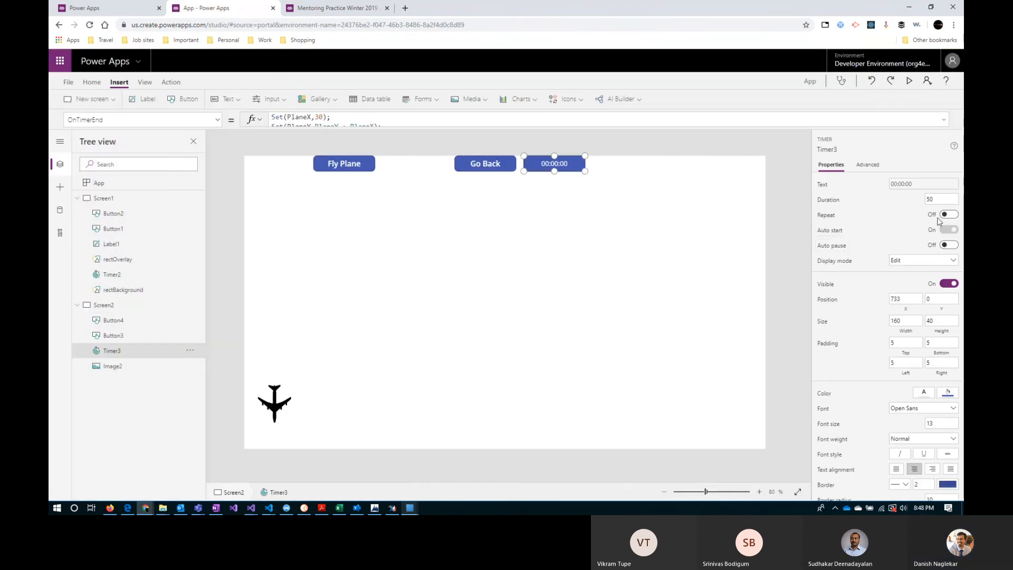
{"action": "left_click", "coordinate": [948, 214]}
{"action": "left_click", "coordinate": [909, 81]}
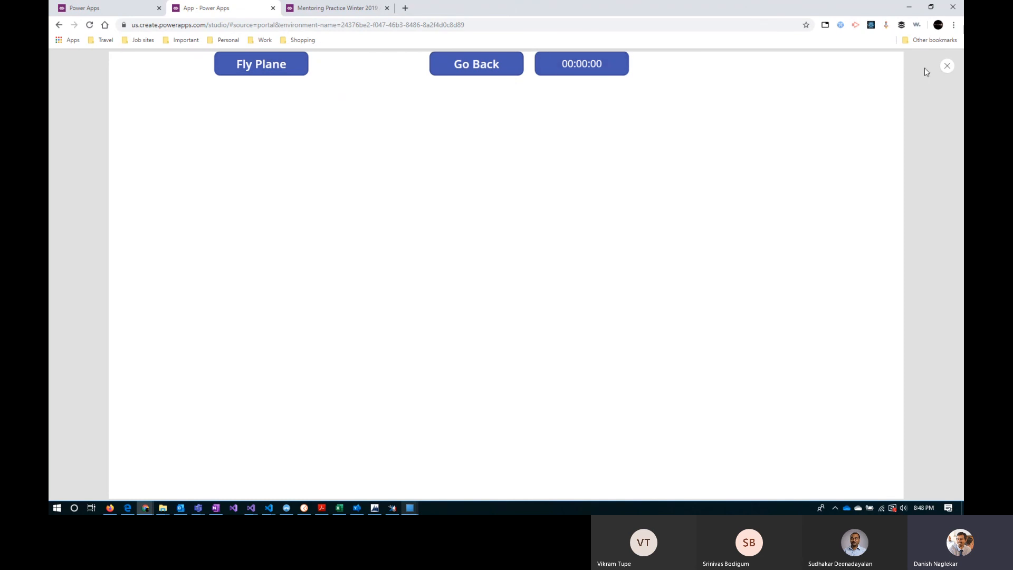
{"action": "left_click", "coordinate": [288, 70]}
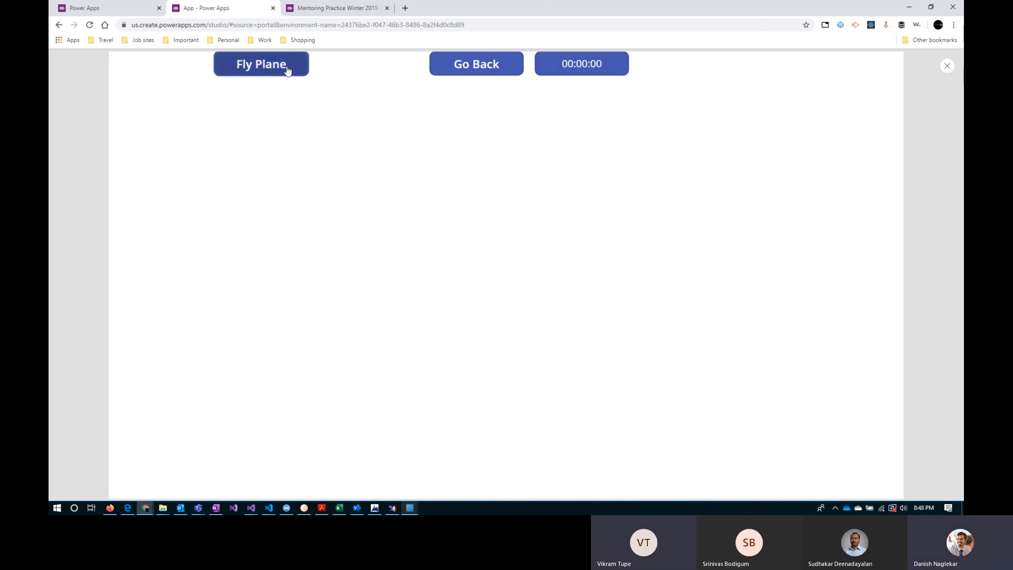
{"action": "left_click", "coordinate": [947, 67]}
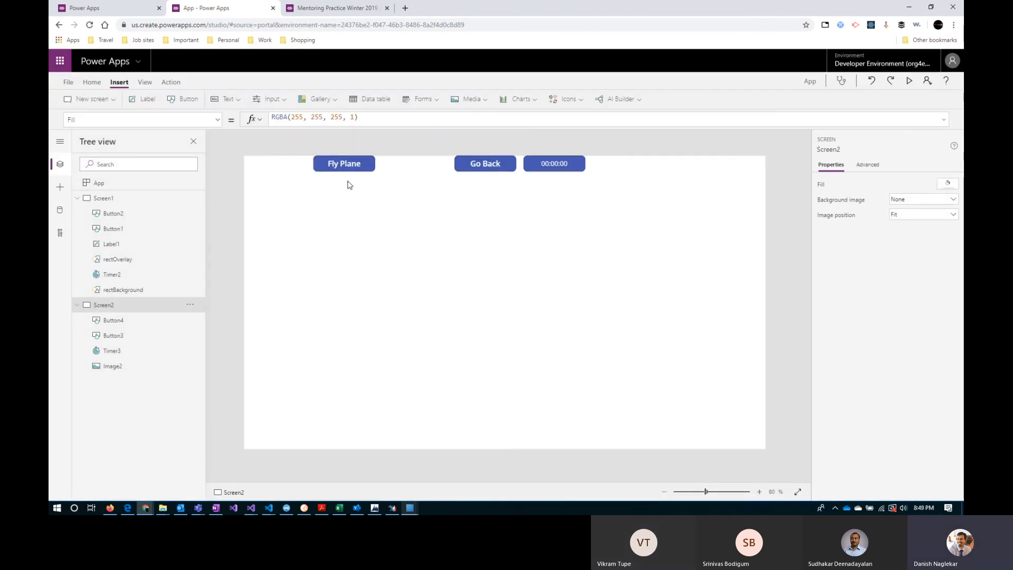
Check Image2's Y formula, and copy the Set(PlaneX,30); and Set(PlaneY,PlaneY + PlaneX); lines from Timer3's OnTimerEnd into the Fly Plane button's OnSelect.
{"action": "left_click", "coordinate": [126, 368]}
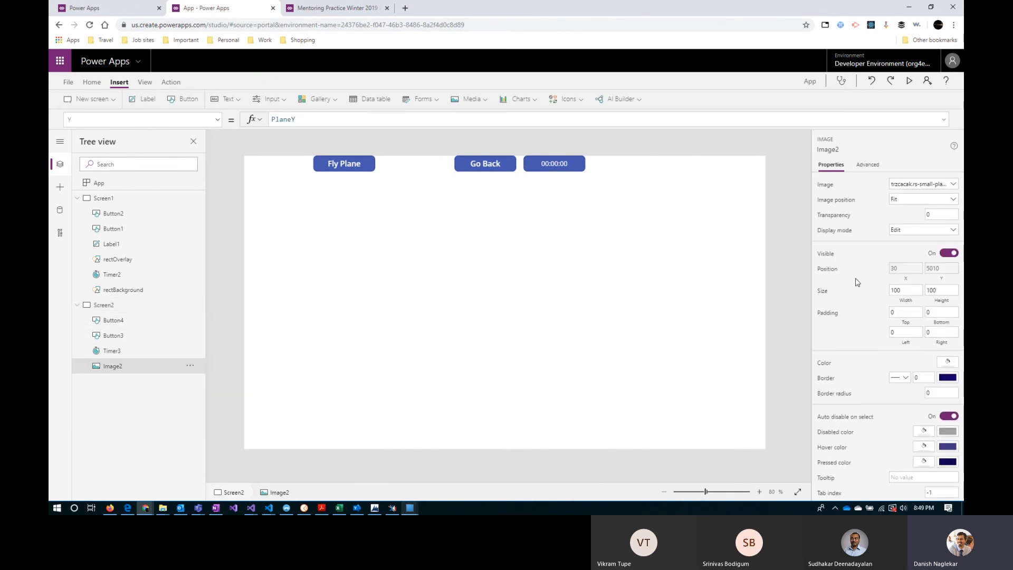
{"action": "left_click", "coordinate": [942, 280]}
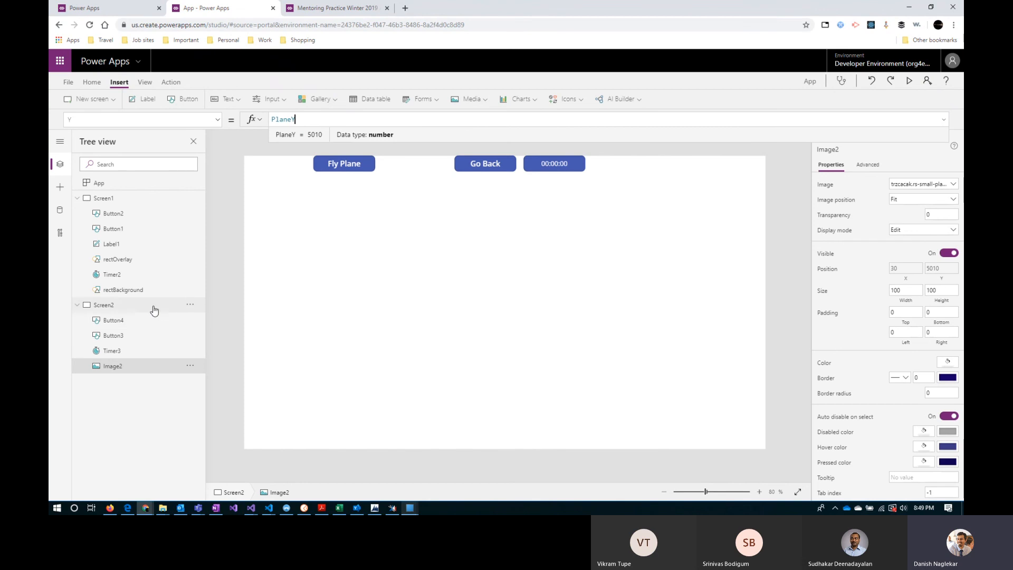
{"action": "left_click", "coordinate": [147, 350]}
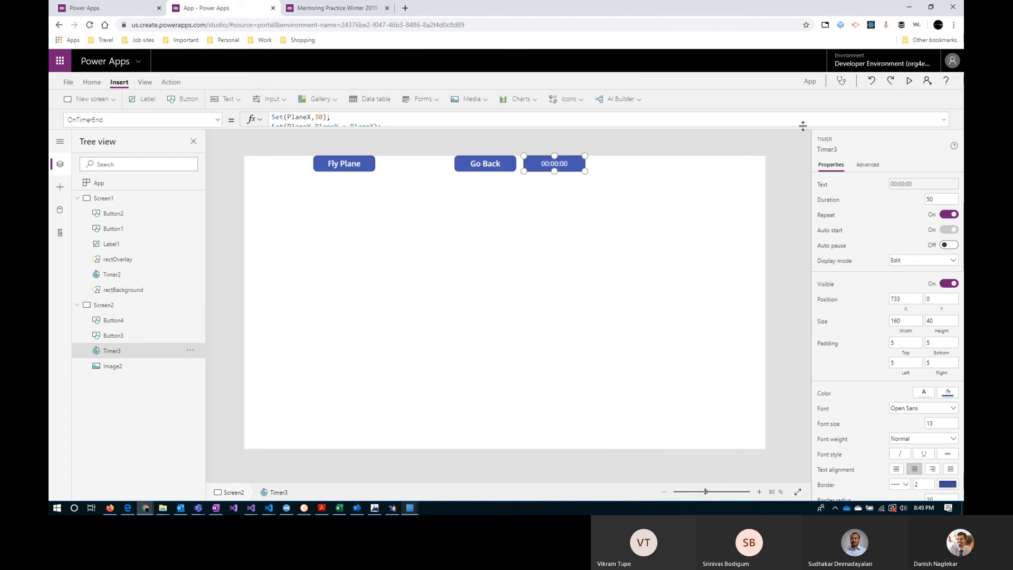
{"action": "left_click", "coordinate": [940, 127]}
{"action": "left_click_drag", "start_coordinate": [384, 129], "coordinate": [260, 117]}
{"action": "key", "text": "ctrl+c"}
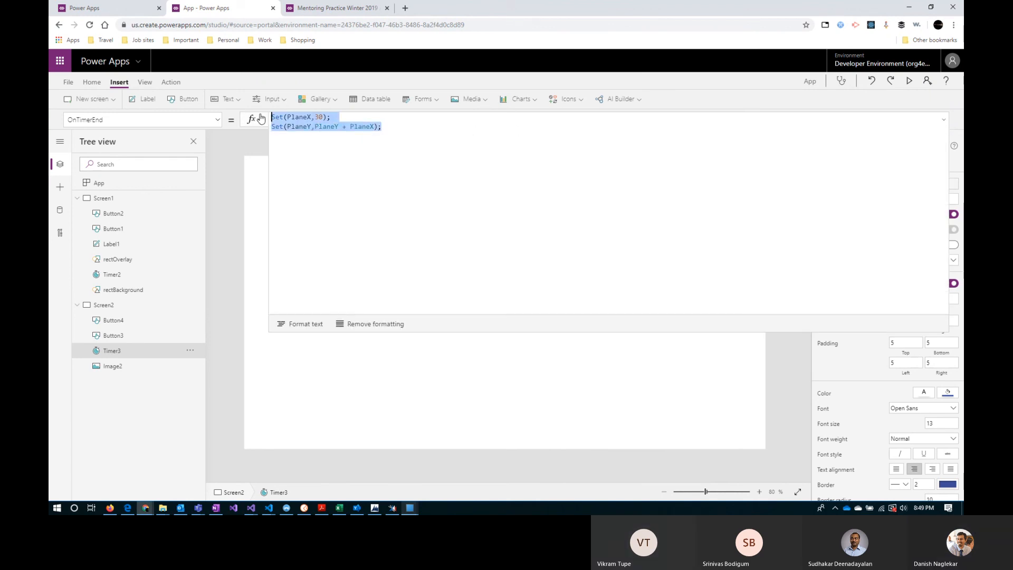
{"action": "left_click", "coordinate": [944, 119]}
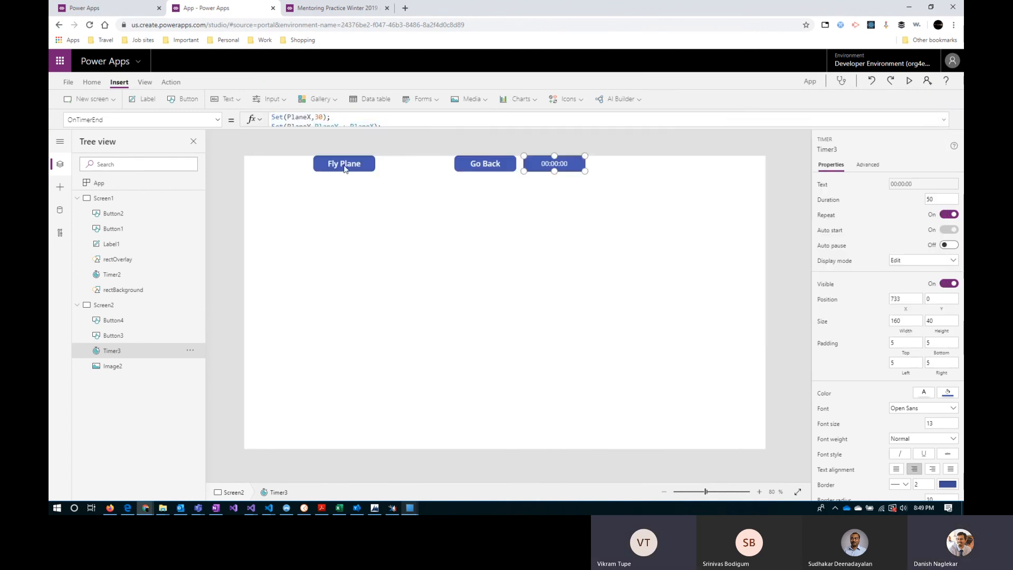
{"action": "left_click", "coordinate": [343, 164]}
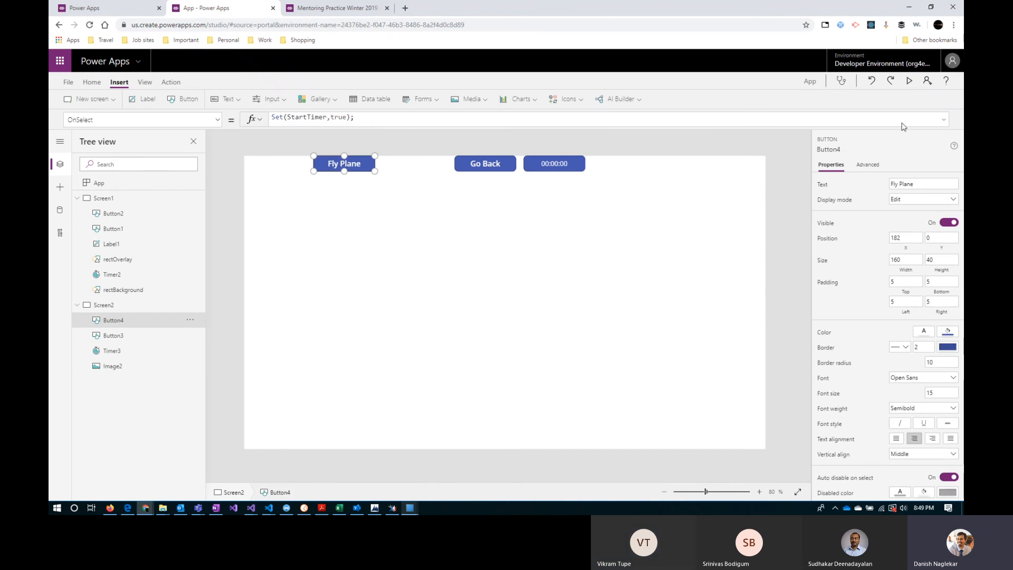
{"action": "left_click", "coordinate": [943, 119]}
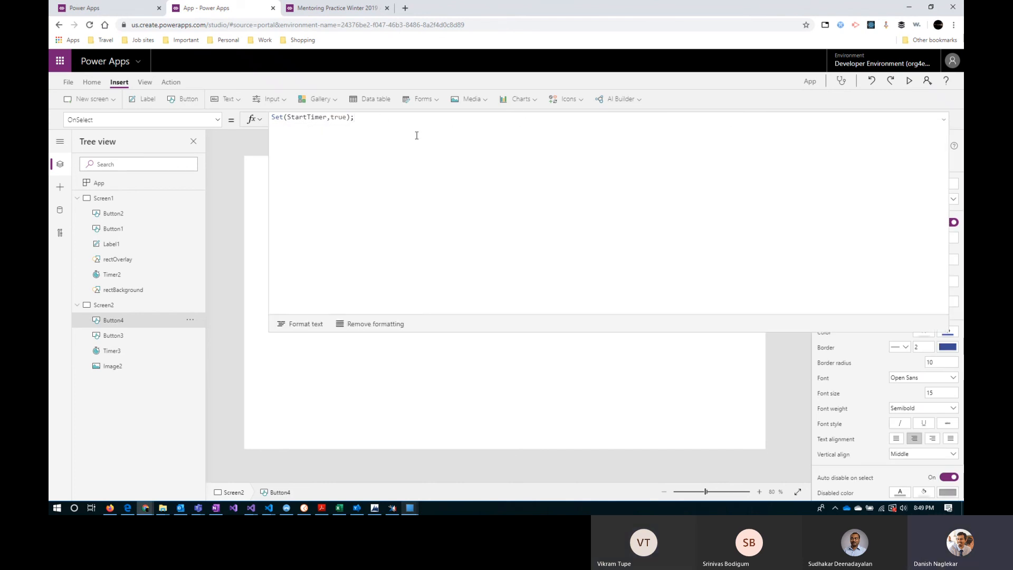
{"action": "key", "text": "ctrl+v"}
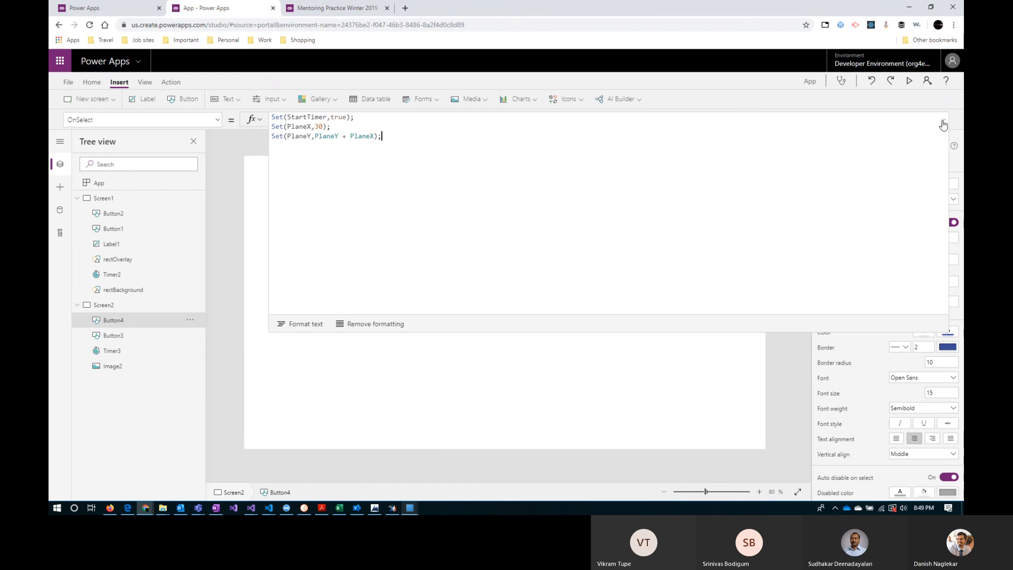
Move Set(StartTimer,true); to the end of the Fly Plane button's OnSelect formula, below the PlaneX and PlaneY lines.
{"action": "left_click_drag", "start_coordinate": [361, 120], "coordinate": [270, 117]}
{"action": "key", "text": "ctrl+c"}
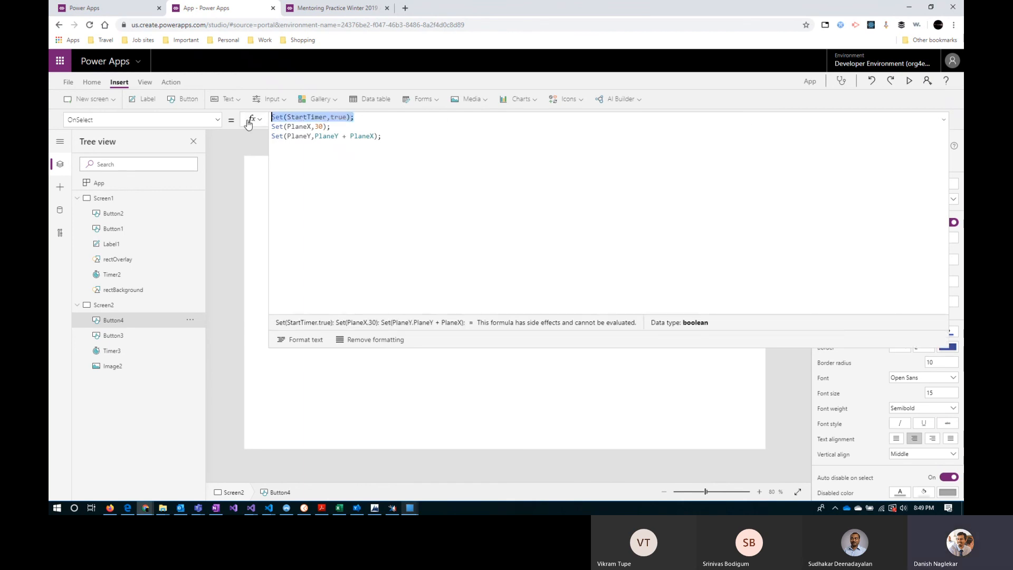
{"action": "key", "text": "BackSpace"}
{"action": "key", "text": "ctrl+v"}
{"action": "left_click", "coordinate": [350, 116]}
{"action": "key", "text": "Delete"}
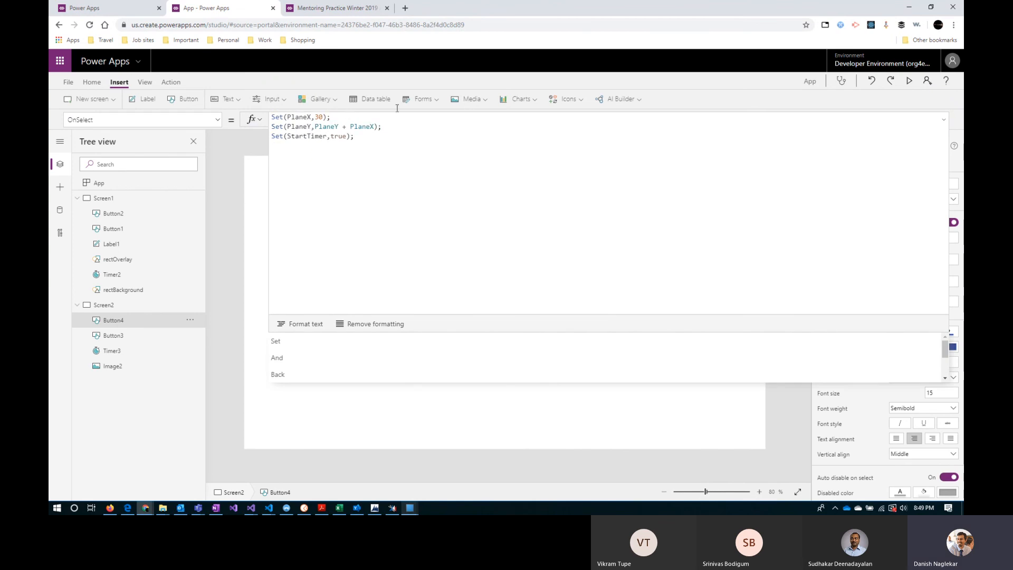
{"action": "left_click", "coordinate": [942, 119]}
Test Fly Plane in preview with the reordered formula and reopen the button's OnSelect formula.
{"action": "left_click", "coordinate": [911, 81]}
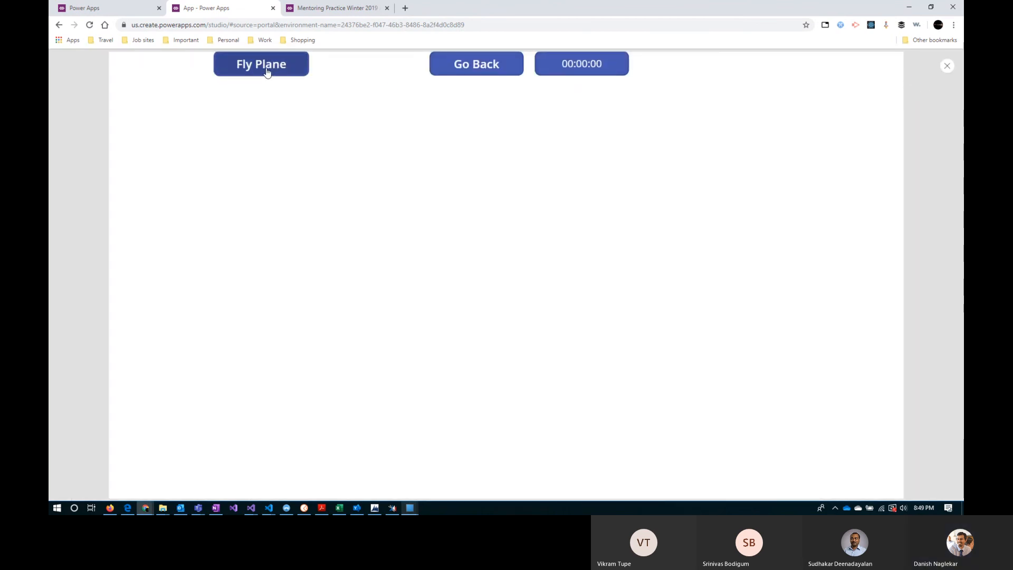
{"action": "left_click", "coordinate": [947, 65]}
{"action": "left_click", "coordinate": [343, 163]}
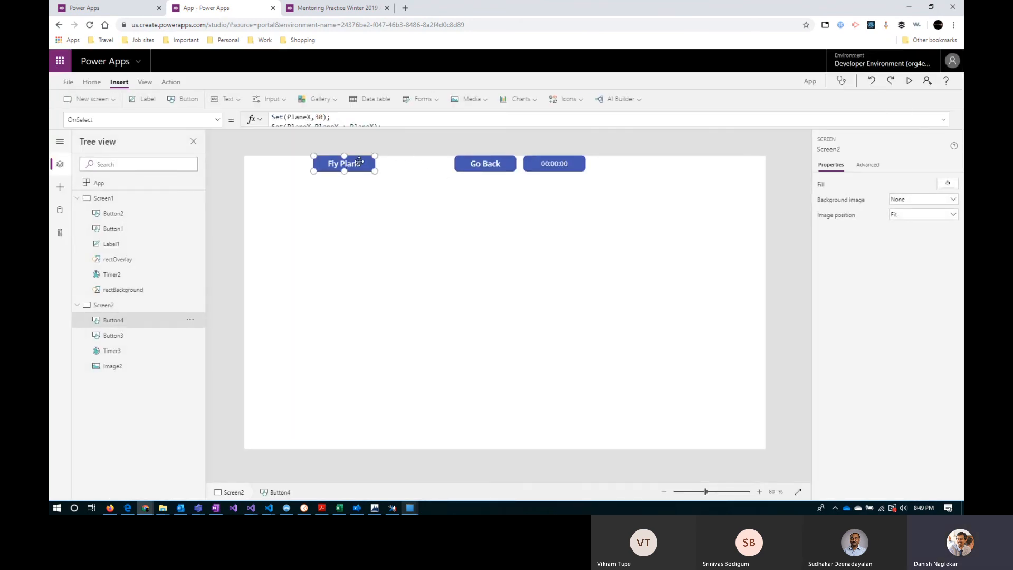
{"action": "left_click", "coordinate": [364, 119]}
{"action": "left_click_drag", "start_coordinate": [371, 149], "coordinate": [271, 127]}
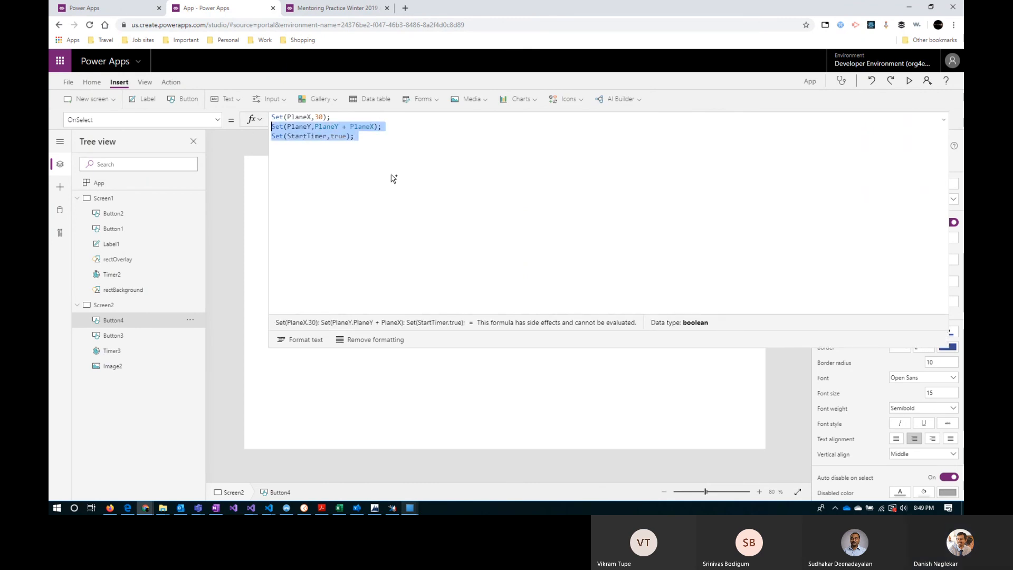
{"action": "key", "text": "ctrl+c"}
{"action": "key", "text": "Up"}
{"action": "key", "text": "Return"}
{"action": "key", "text": "Up"}
{"action": "key", "text": "ctrl+v"}
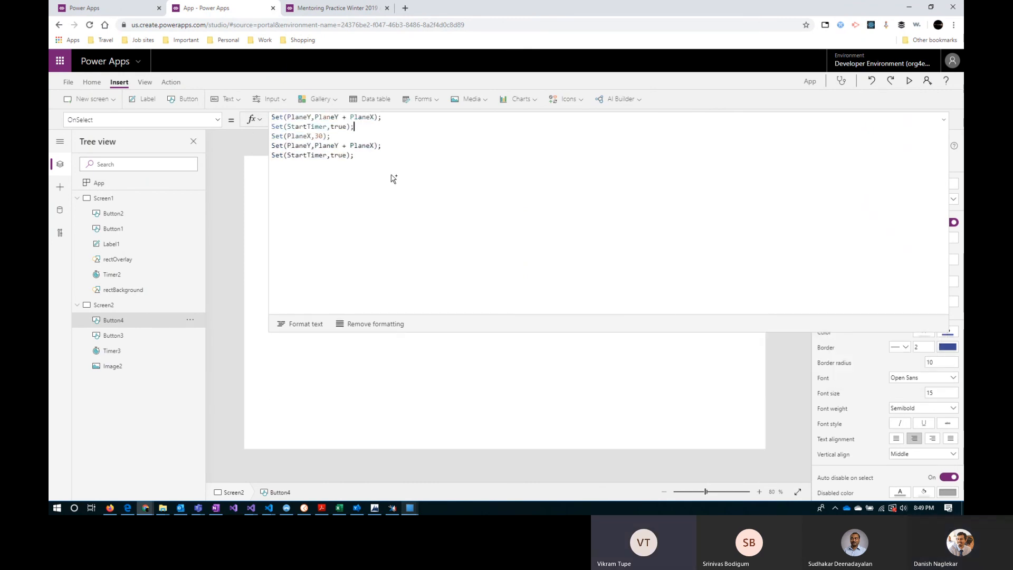
{"action": "left_click_drag", "start_coordinate": [357, 128], "coordinate": [246, 131]}
{"action": "key", "text": "BackSpace"}
{"action": "key", "text": "ctrl+z"}
{"action": "key", "text": "ctrl+z"}
{"action": "key", "text": "ctrl+z"}
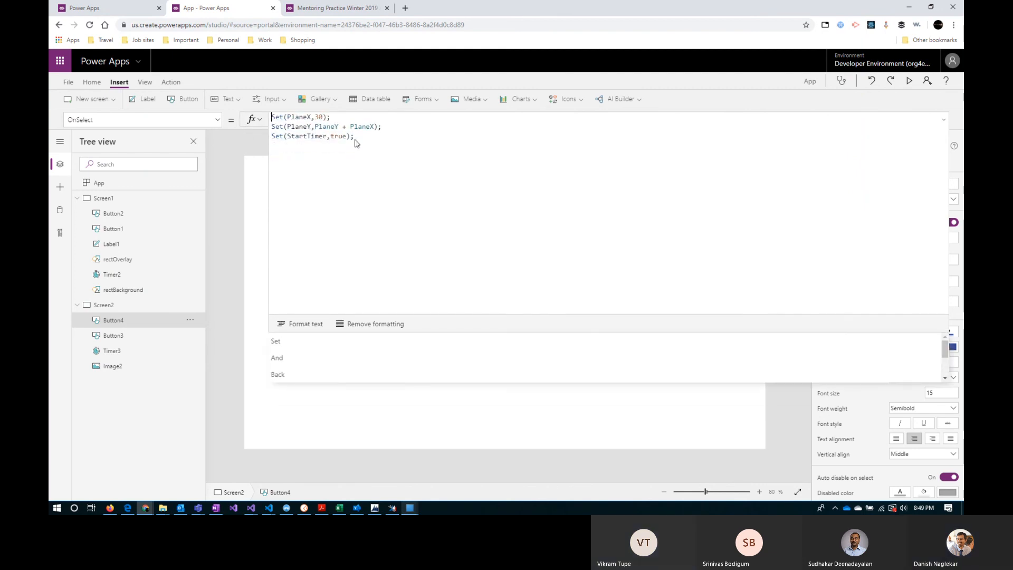
Set PlaneY to 30 in the Fly Plane button's OnSelect formula and test Fly Plane in preview.
{"action": "left_click_drag", "start_coordinate": [369, 138], "coordinate": [262, 116]}
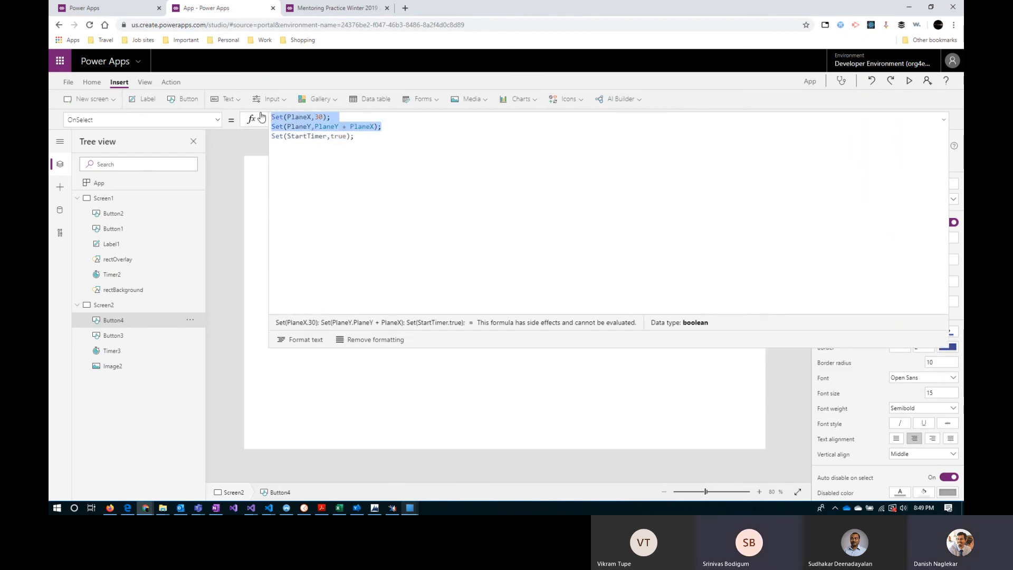
{"action": "double_click", "coordinate": [319, 117]}
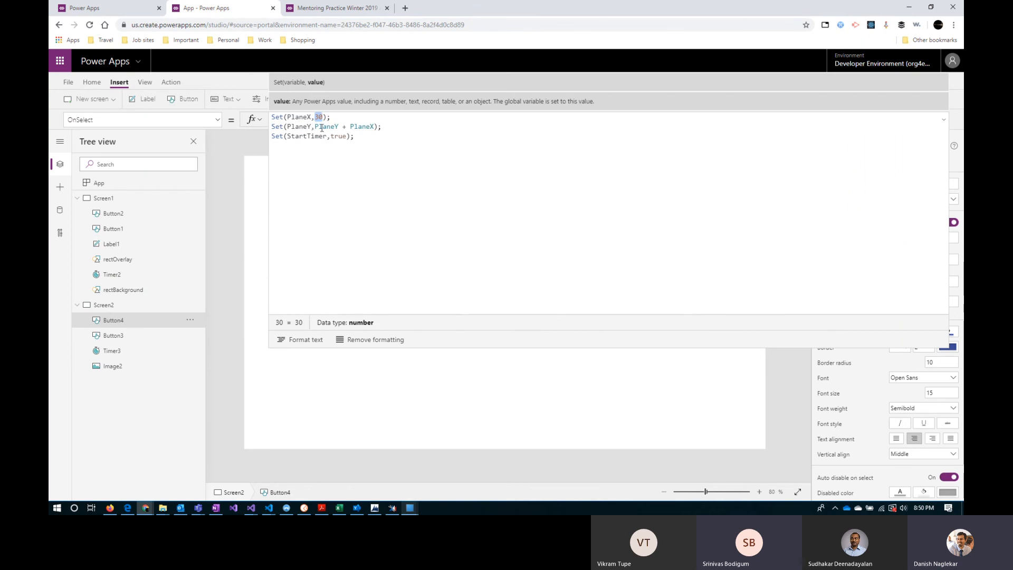
{"action": "left_click_drag", "start_coordinate": [315, 126], "coordinate": [375, 126]}
{"action": "key", "text": "ctrl+v"}
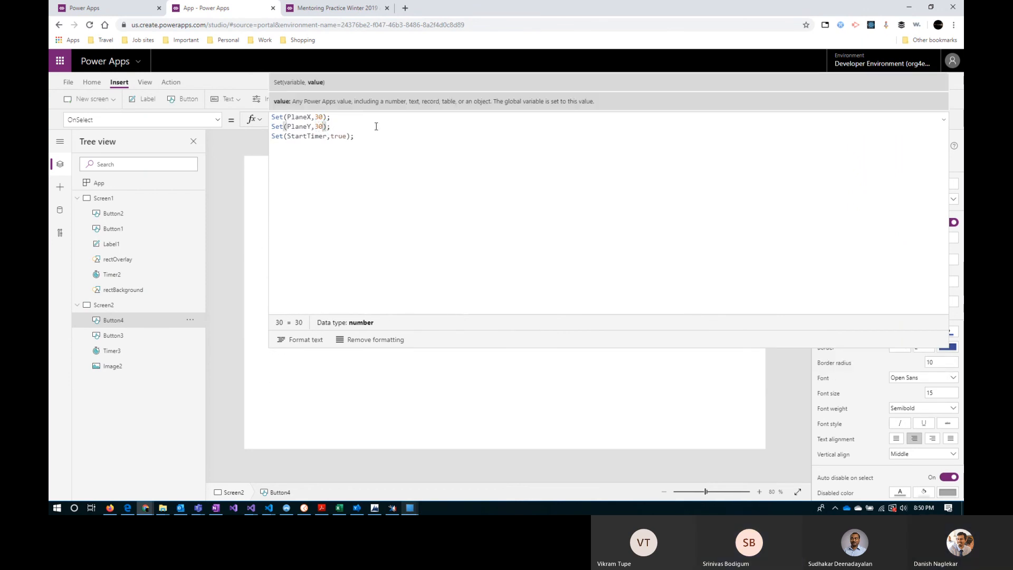
{"action": "left_click", "coordinate": [943, 122]}
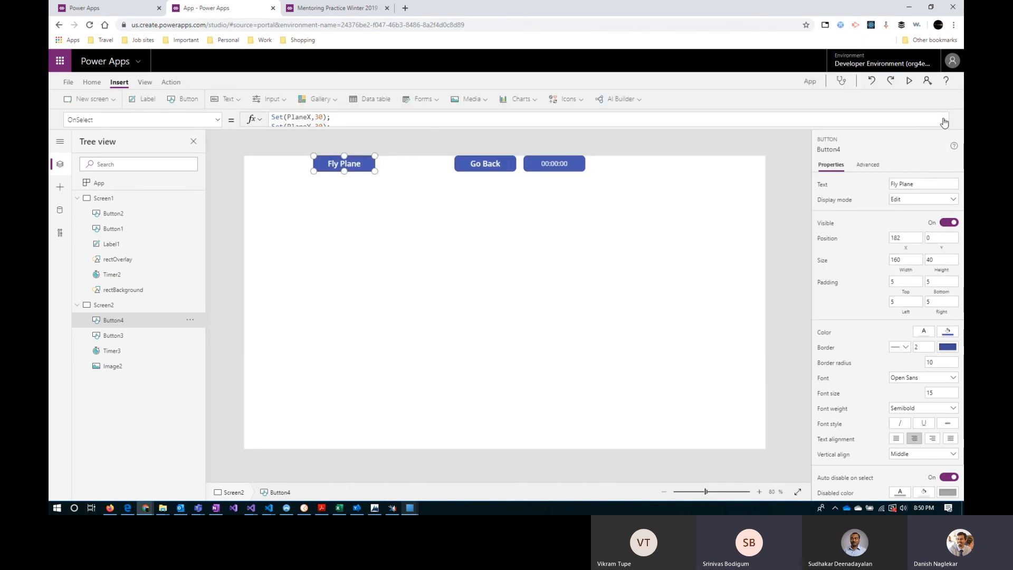
{"action": "left_click", "coordinate": [910, 86]}
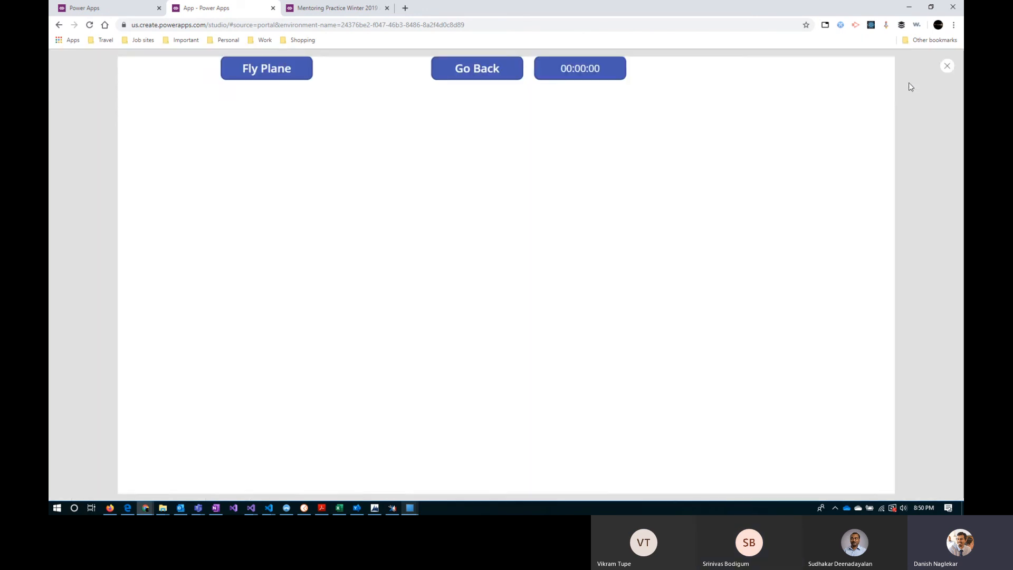
{"action": "left_click", "coordinate": [264, 64]}
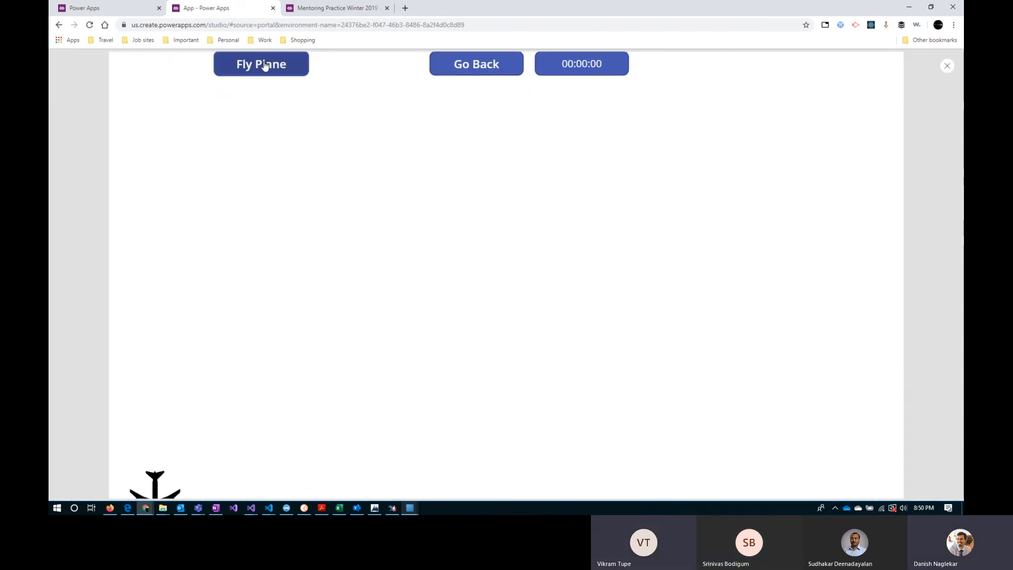
Fly the plane once more in preview and return to editing.
{"action": "left_click", "coordinate": [264, 65]}
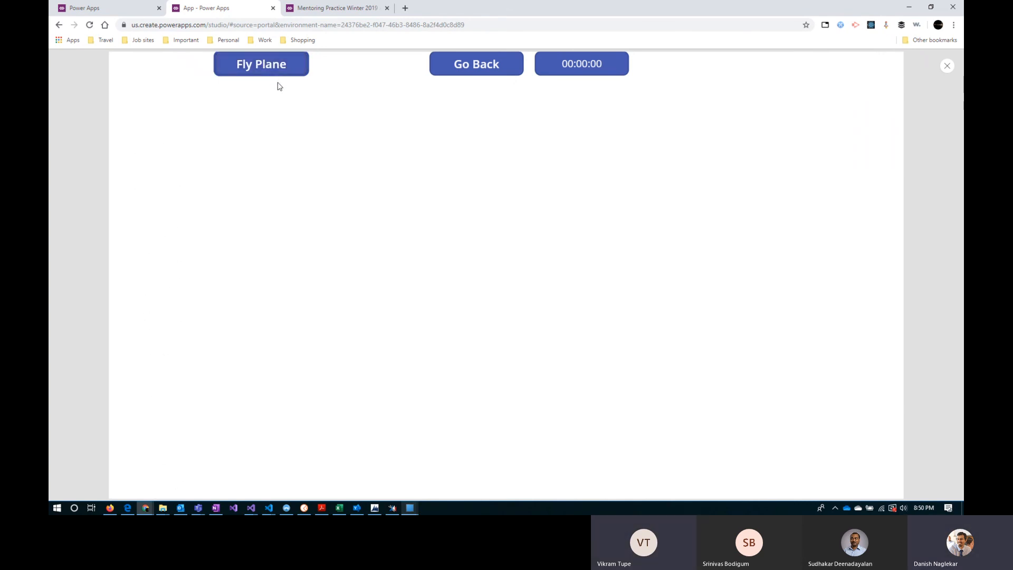
{"action": "left_click", "coordinate": [947, 66]}
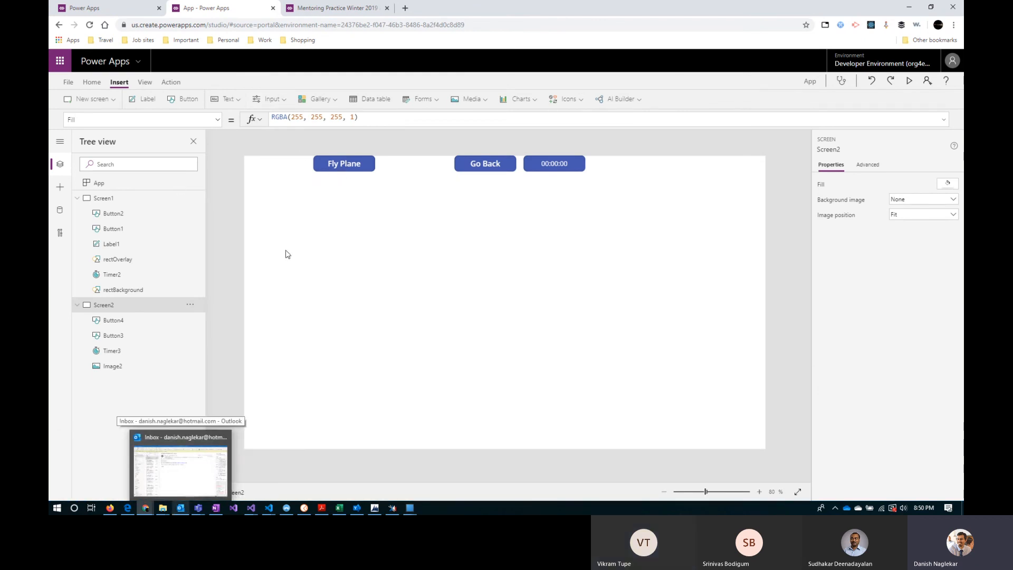
In Timer3's OnTimerEnd formula, start an If around the PlaneY value with the condition PlaneY > 700 and the true result 0.
{"action": "left_click", "coordinate": [121, 351]}
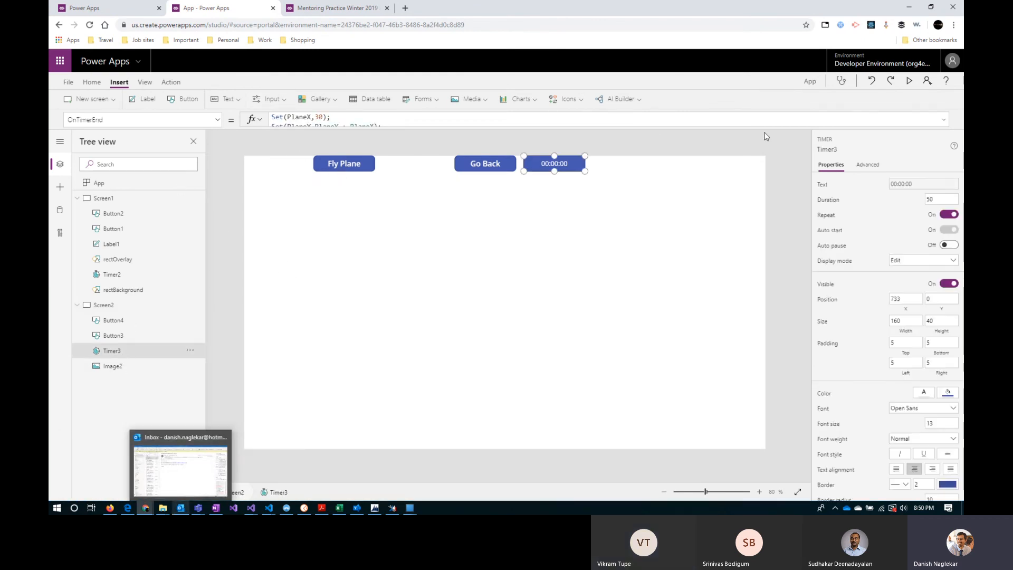
{"action": "left_click", "coordinate": [944, 120]}
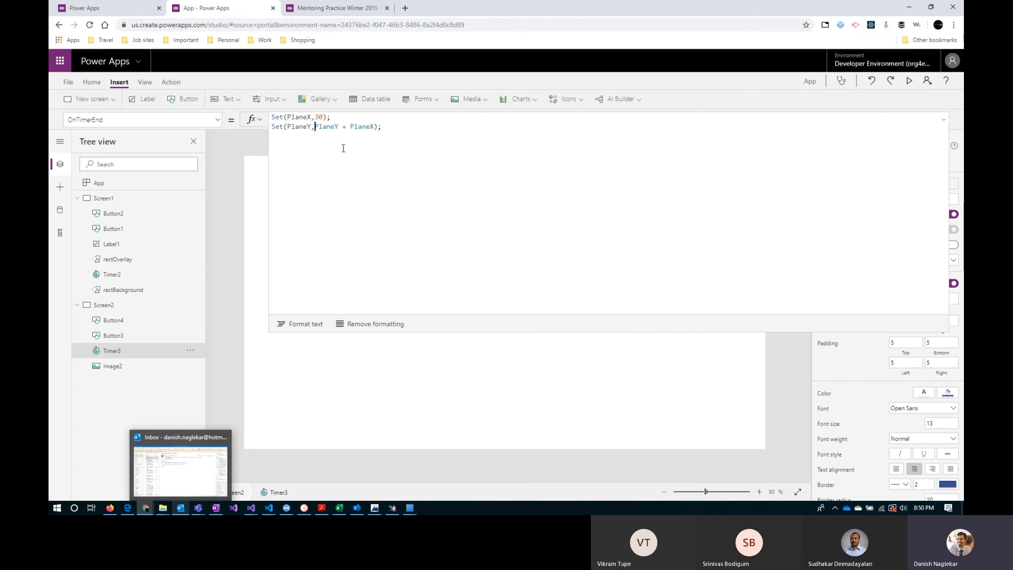
{"action": "type", "text": "If"}
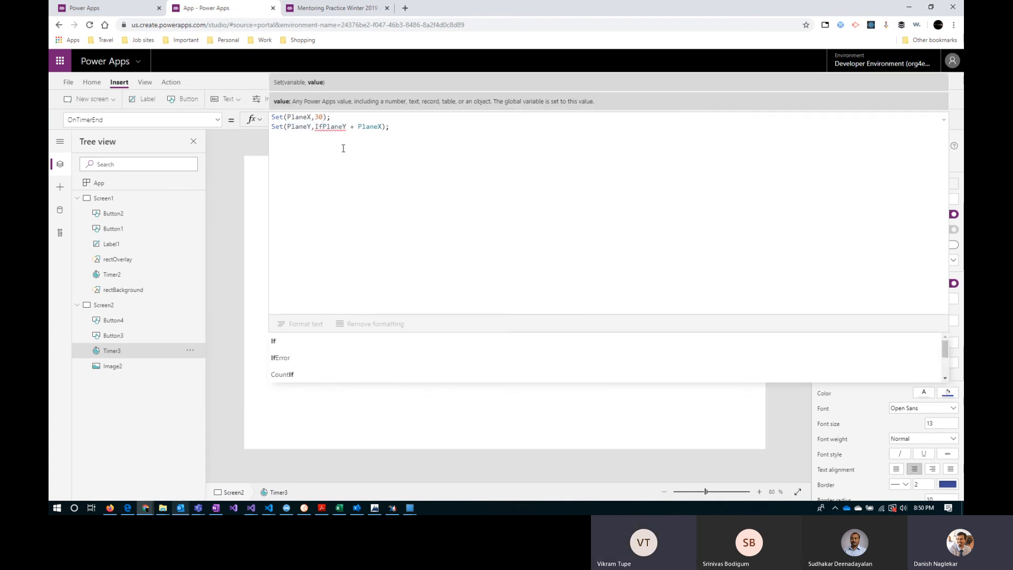
{"action": "type", "text": "("}
{"action": "key", "text": "ctrl+Right"}
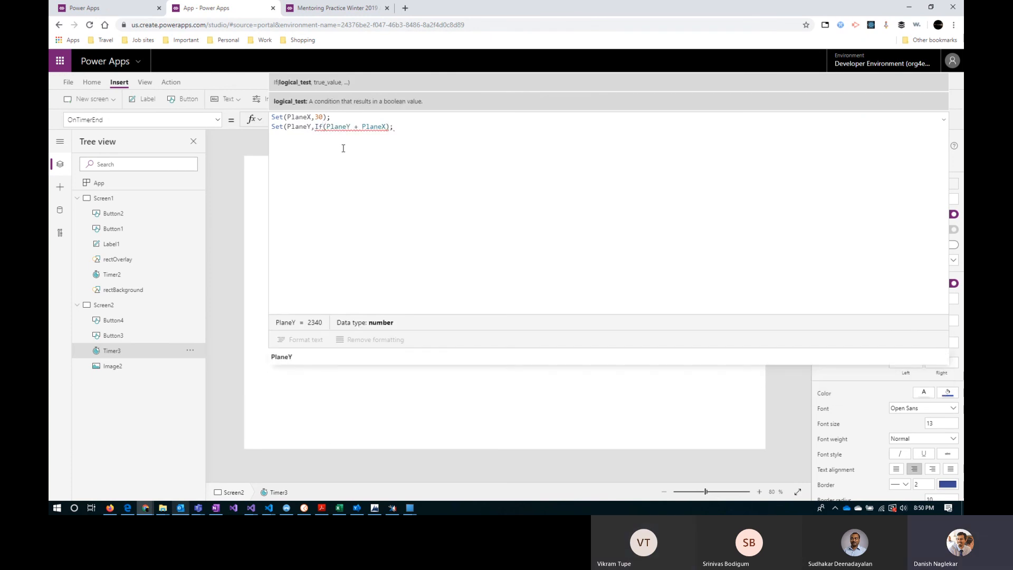
{"action": "type", "text": ">  "}
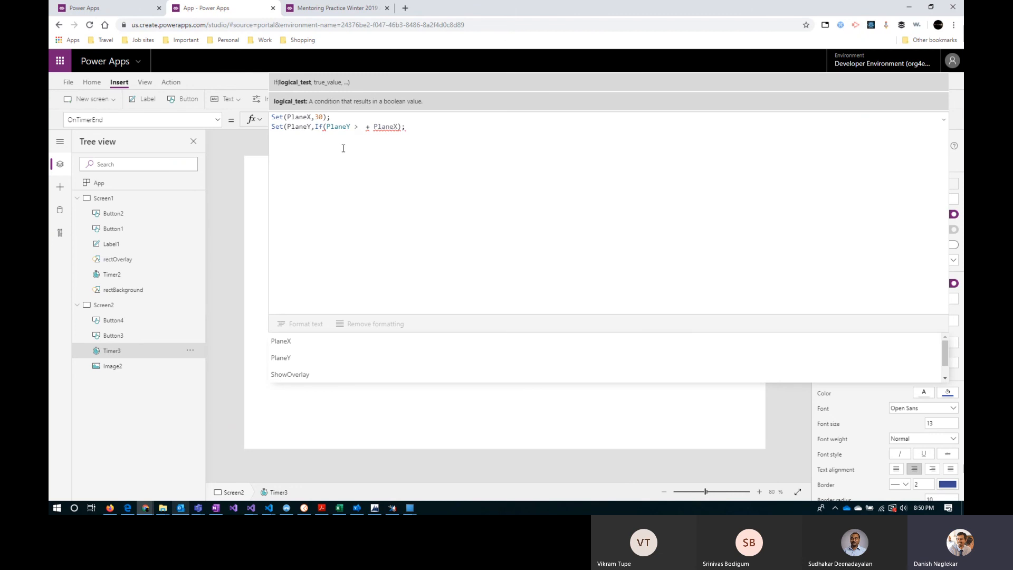
{"action": "type", "text": "700"}
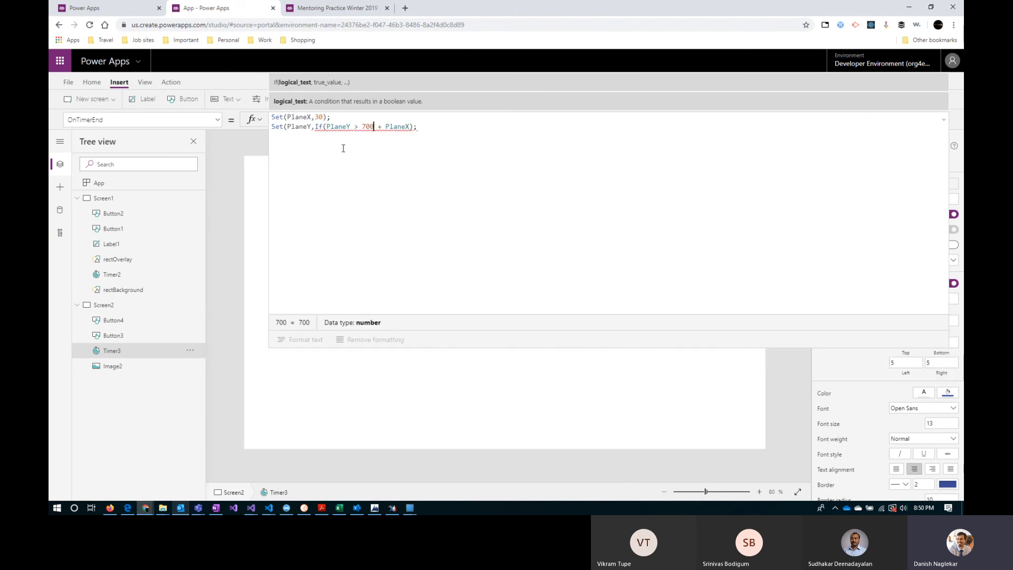
{"action": "type", "text": ", "}
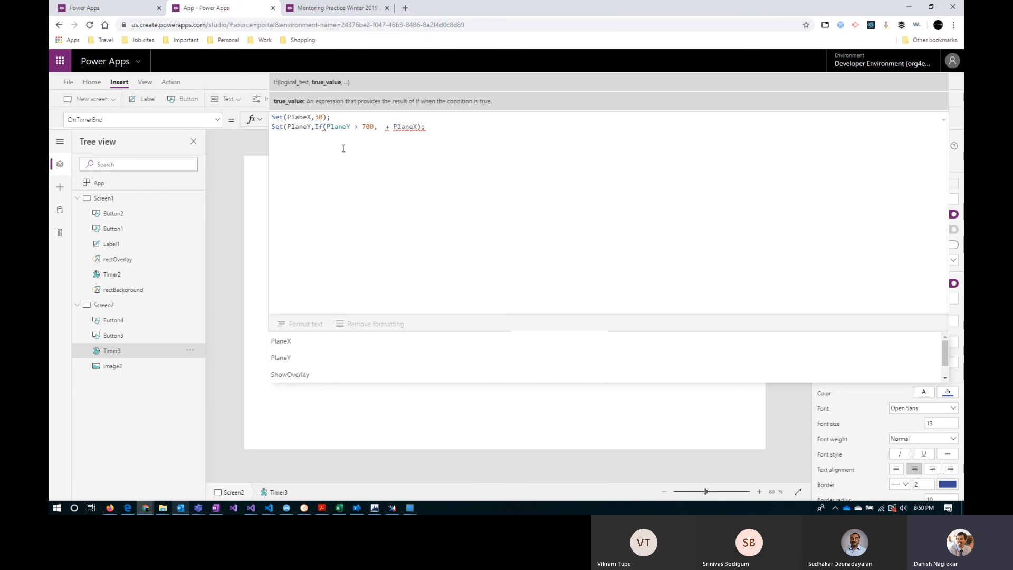
{"action": "type", "text": "0"}
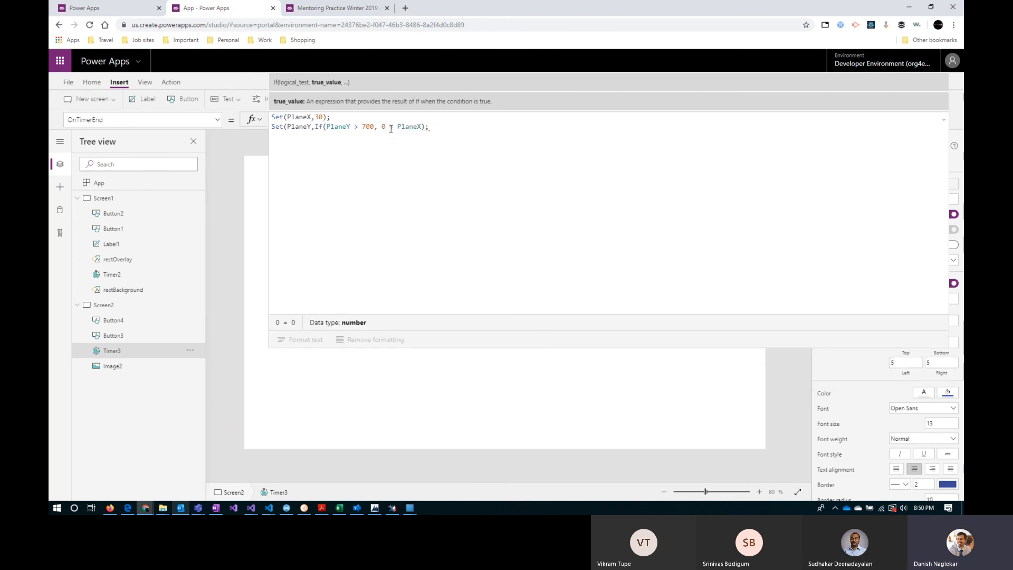
Make PlaneY + PlaneX the If's false result and add the missing closing parenthesis in Timer3's OnTimerEnd formula.
{"action": "double_click", "coordinate": [345, 126]}
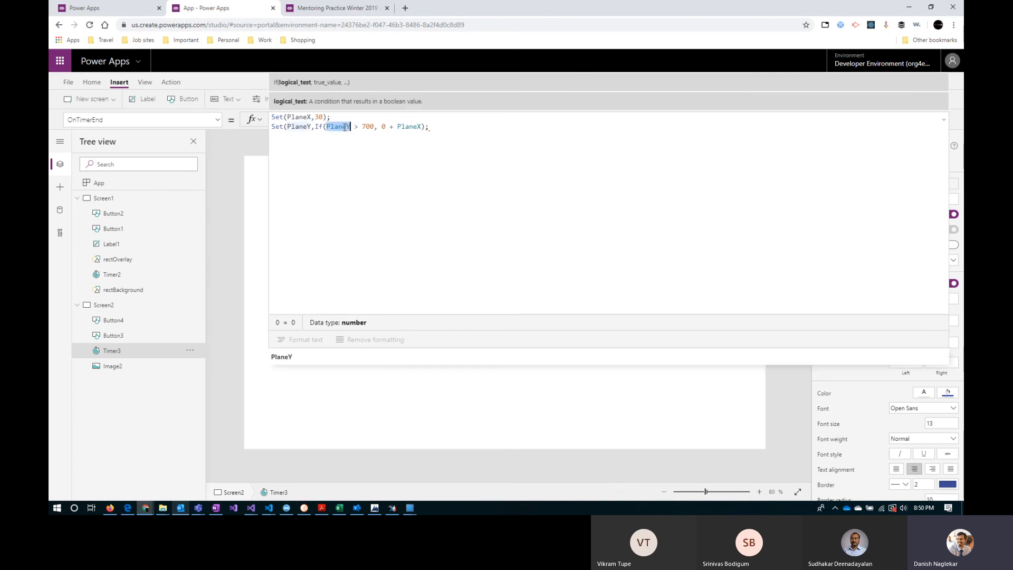
{"action": "left_click", "coordinate": [388, 128]}
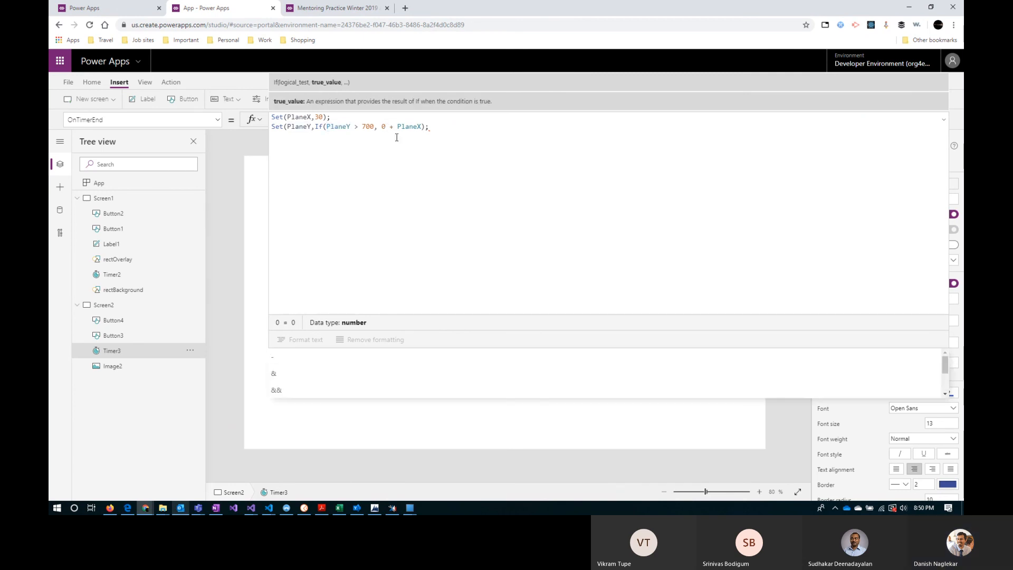
{"action": "type", "text": ", PlaneY"}
{"action": "left_click", "coordinate": [939, 122]}
{"action": "left_click", "coordinate": [944, 120]}
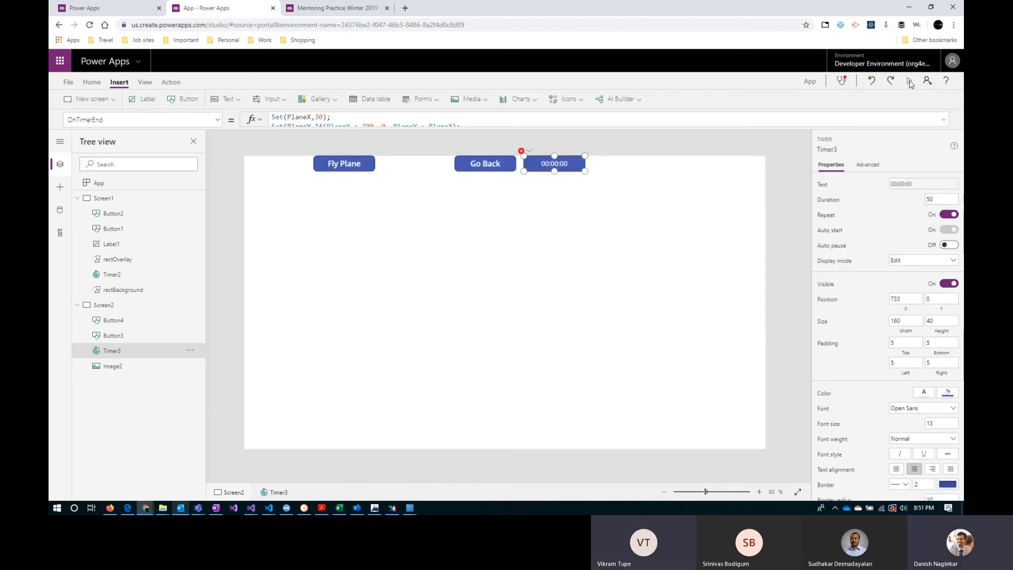
{"action": "left_click", "coordinate": [943, 120]}
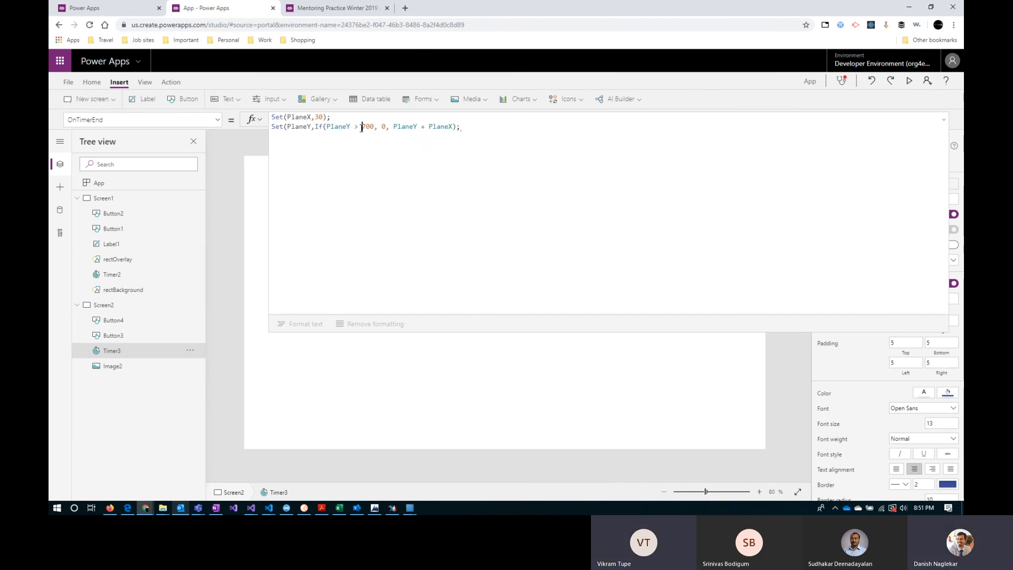
{"action": "left_click", "coordinate": [463, 139]}
{"action": "key", "text": "Left"}
{"action": "type", "text": ")"}
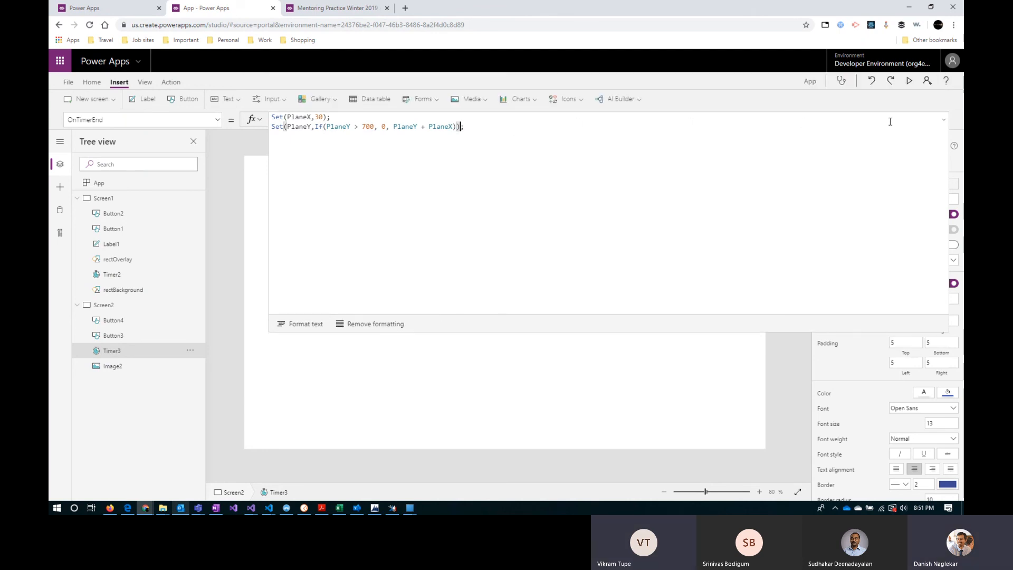
Preview the plane animation with the new timer formula, and review the Set(PlaneY,30); line in the Fly Plane button's OnSelect.
{"action": "left_click", "coordinate": [909, 80]}
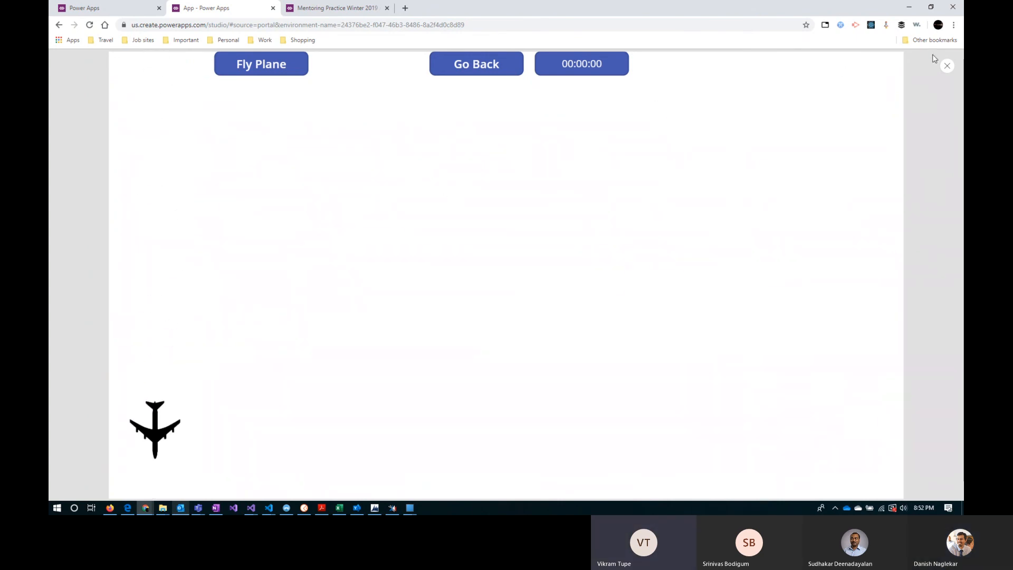
{"action": "left_click", "coordinate": [946, 67]}
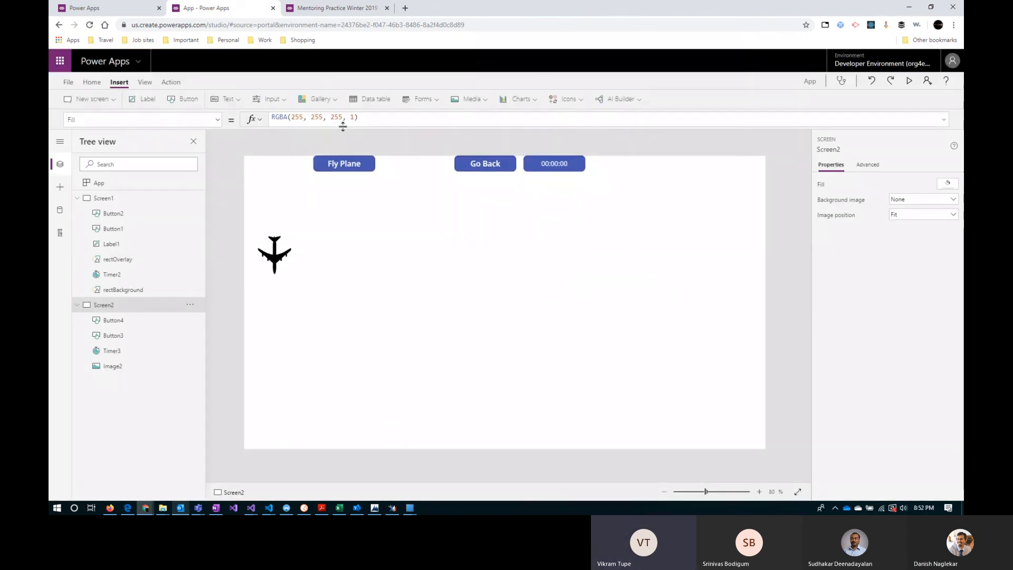
{"action": "left_click", "coordinate": [143, 322]}
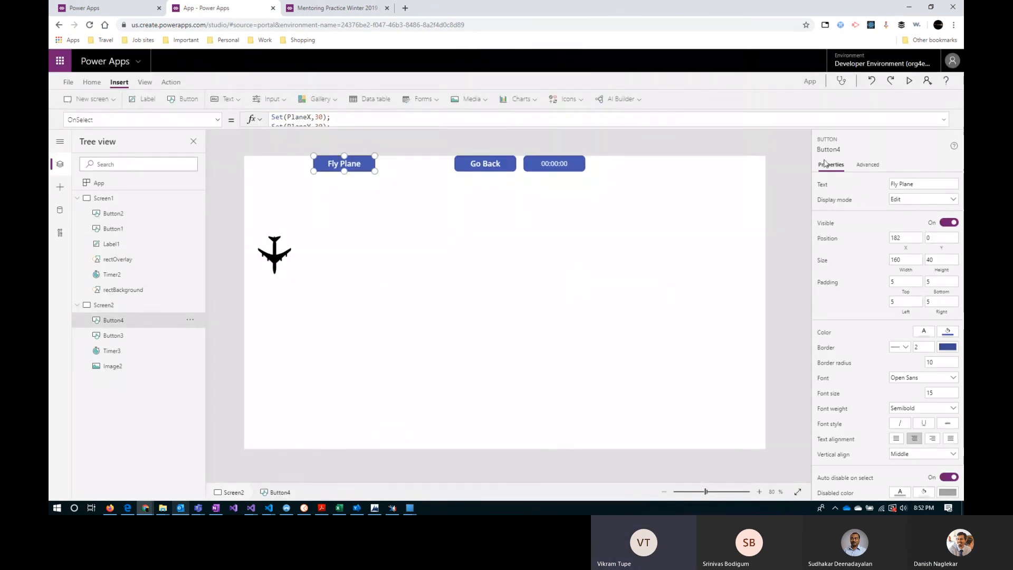
{"action": "left_click", "coordinate": [944, 119]}
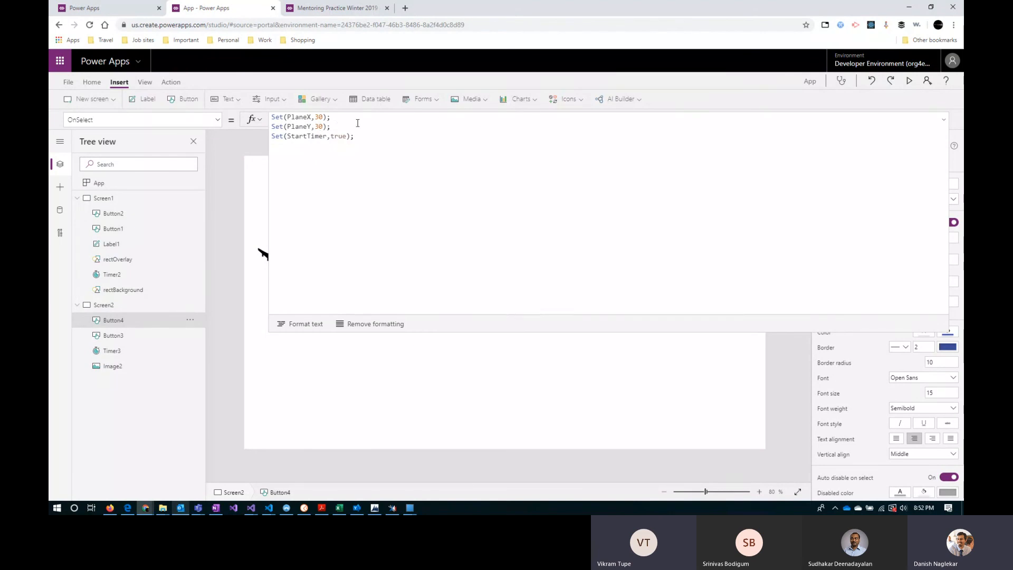
{"action": "left_click_drag", "start_coordinate": [331, 127], "coordinate": [289, 126]}
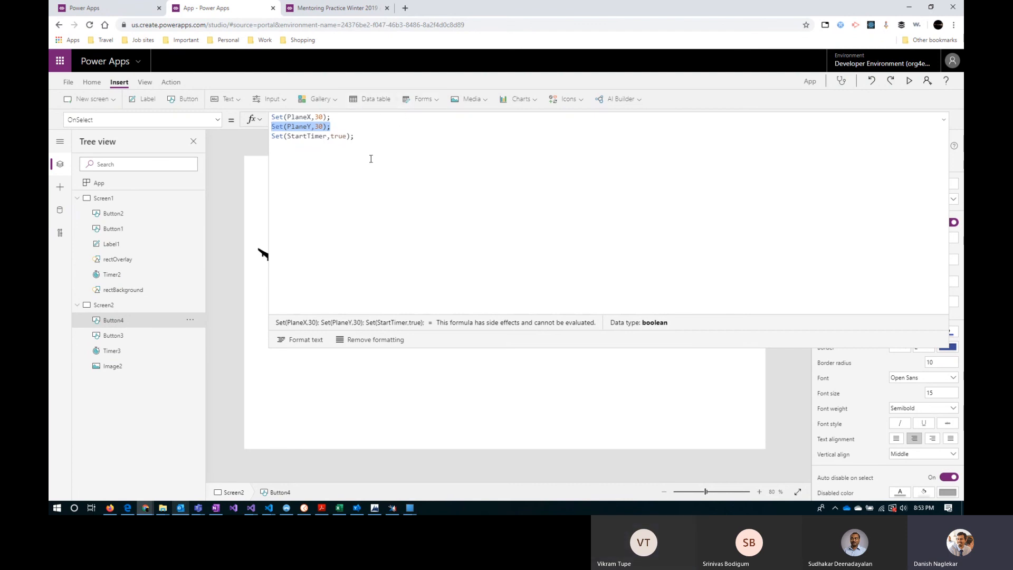
In the Mentoring Practice Winter 2019 app, check the available Power Automate flows and Label3_11's Text formula on Screen1.
{"action": "left_click", "coordinate": [341, 8]}
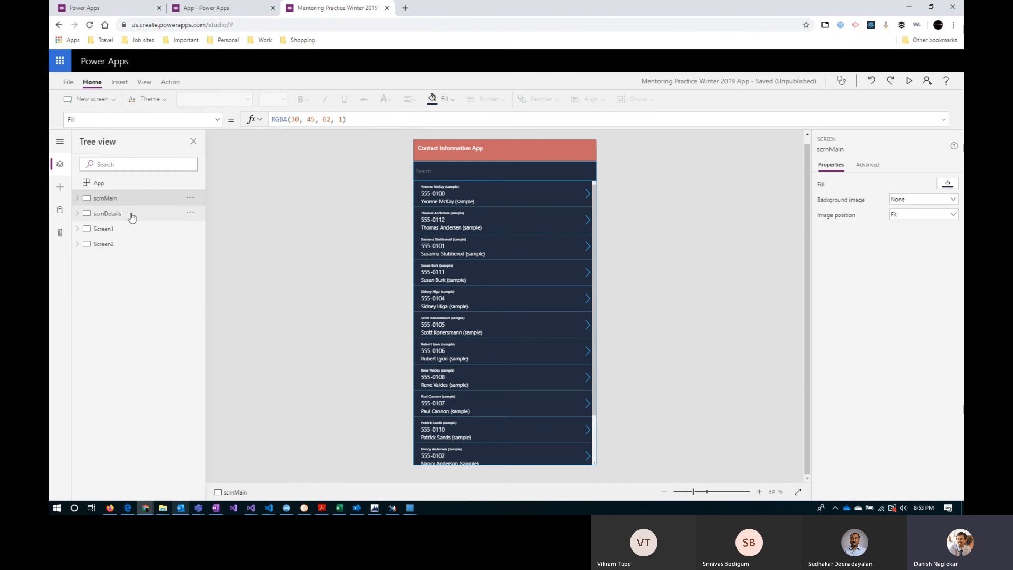
{"action": "left_click", "coordinate": [77, 244]}
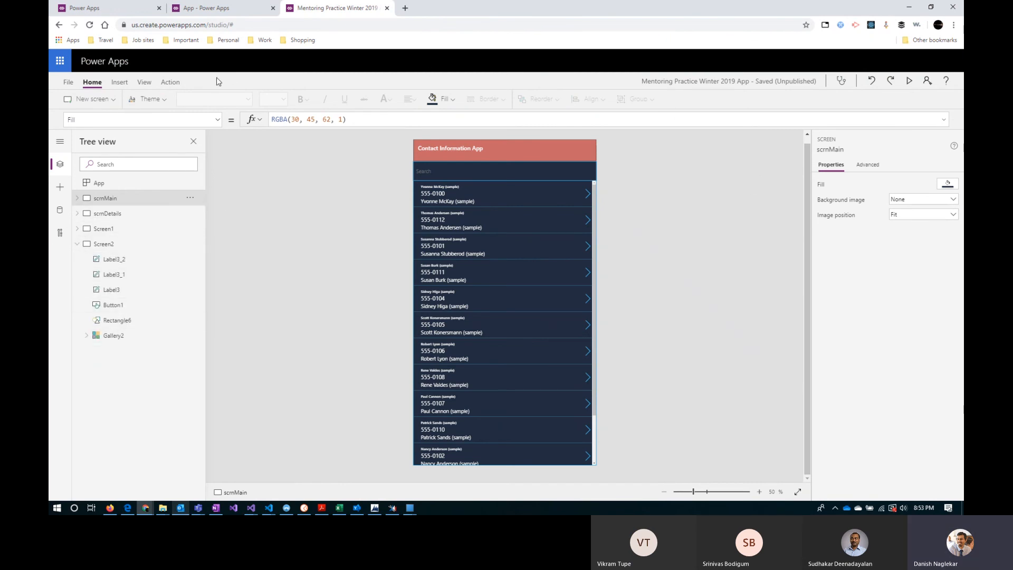
{"action": "left_click", "coordinate": [176, 84]}
{"action": "left_click", "coordinate": [367, 102]}
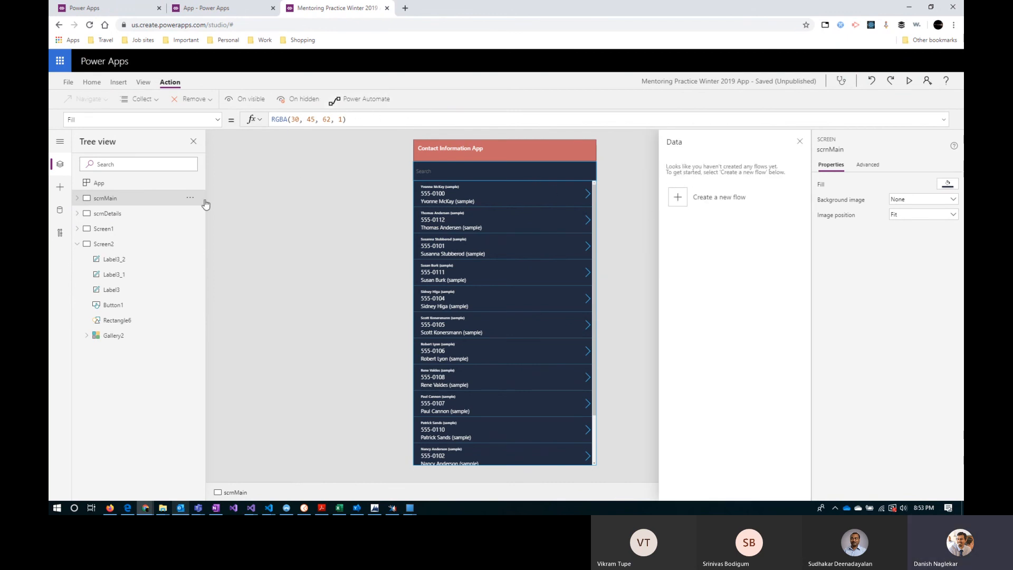
{"action": "left_click", "coordinate": [78, 229]}
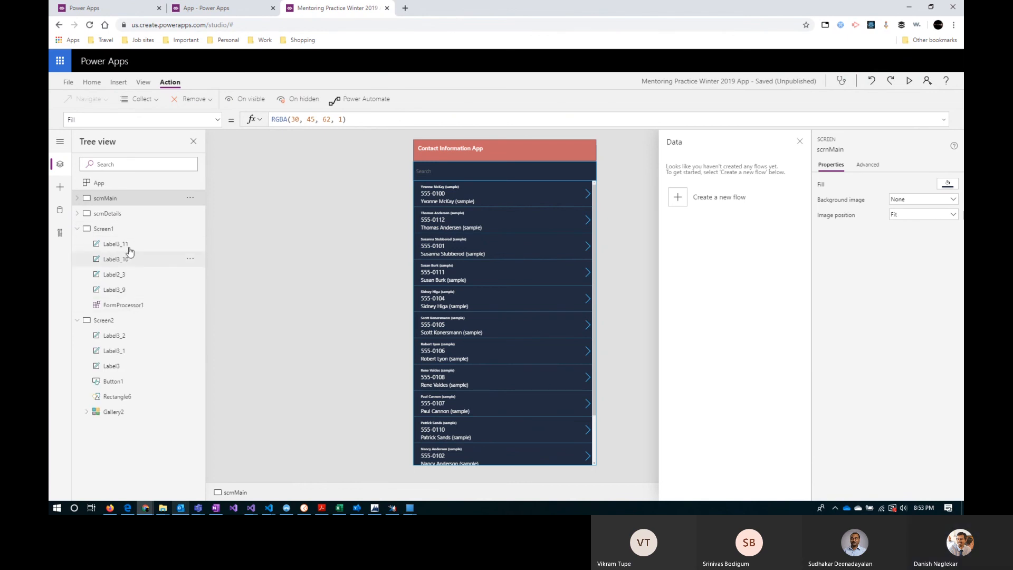
{"action": "left_click", "coordinate": [130, 250]}
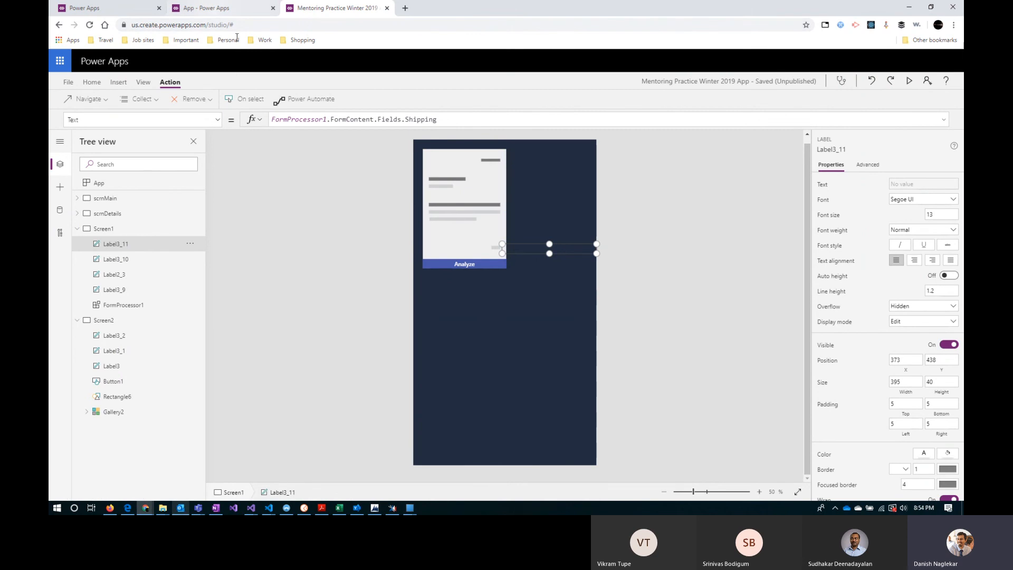
Back in the timer app, begin an If on 'Flow'.Run() below the existing lines of the Fly Plane button's OnSelect formula.
{"action": "left_click", "coordinate": [215, 13]}
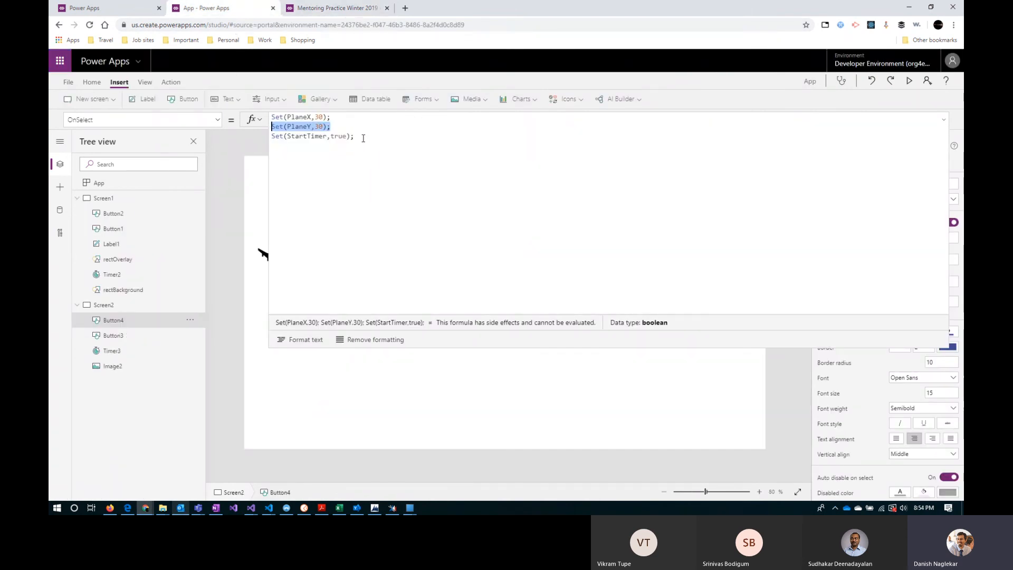
{"action": "left_click_drag", "start_coordinate": [363, 139], "coordinate": [279, 114]}
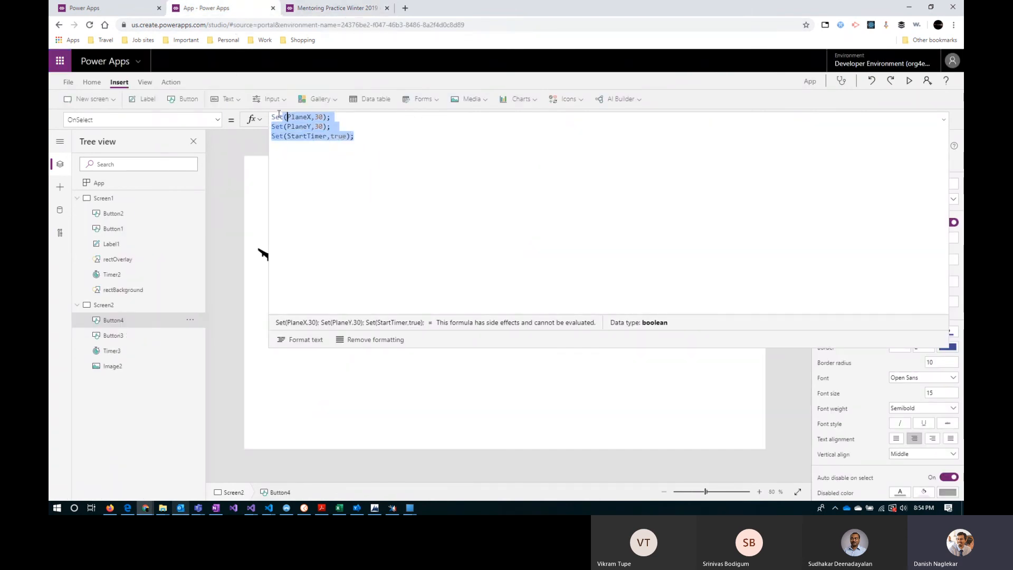
{"action": "left_click", "coordinate": [465, 174]}
{"action": "type", "text": "If"}
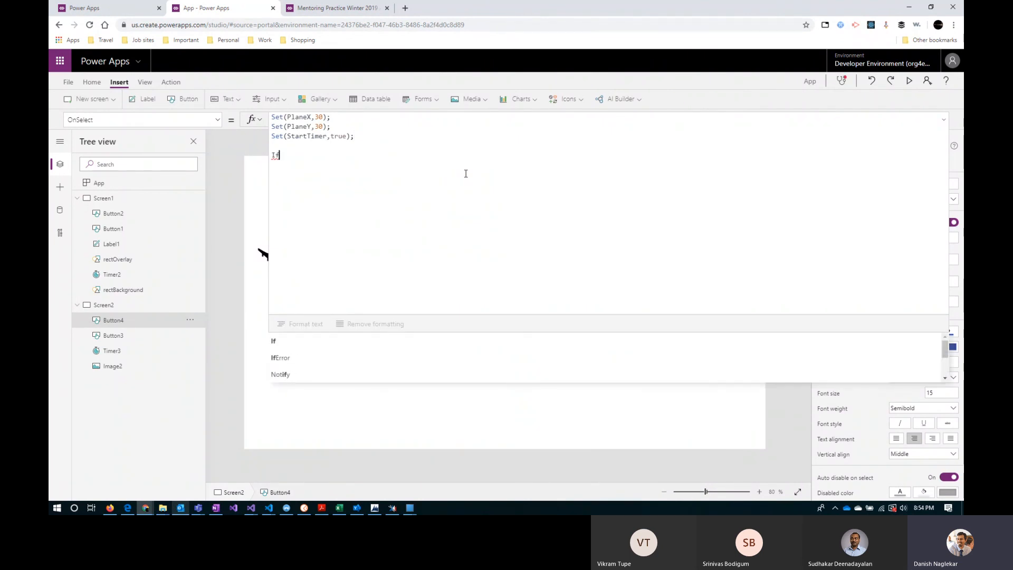
{"action": "type", "text": "("}
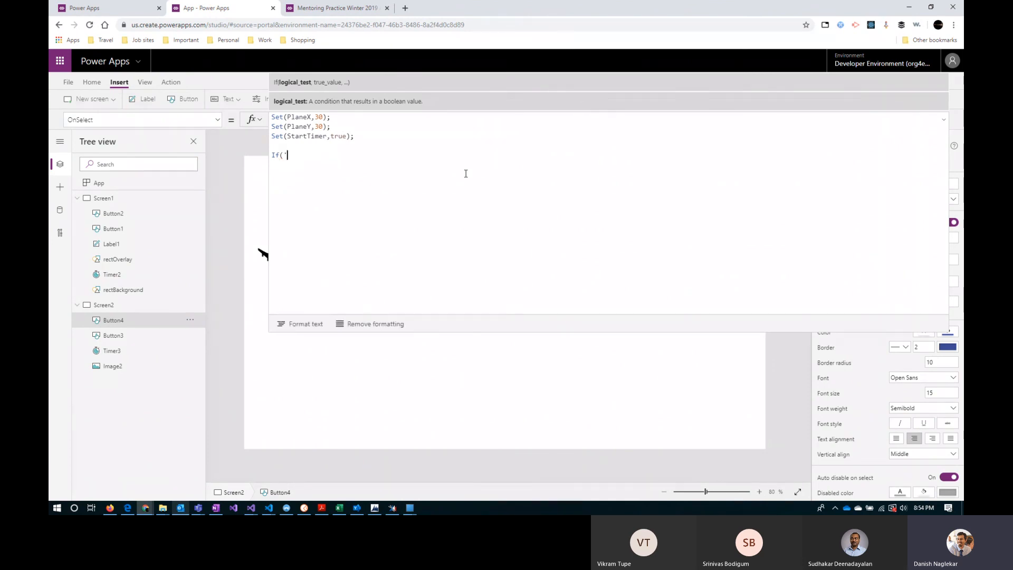
{"action": "type", "text": "'Flow'"}
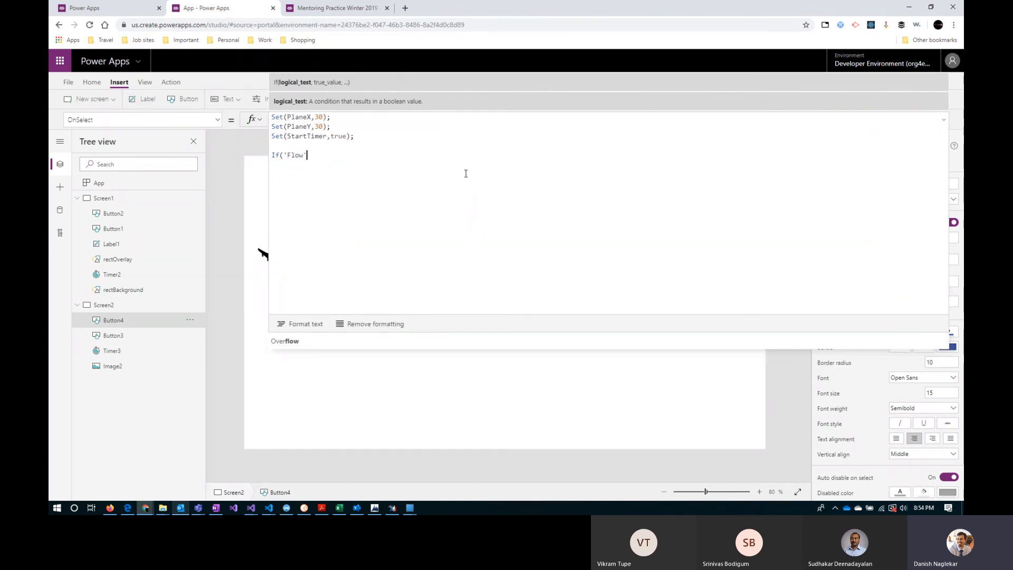
{"action": "type", "text": ".Run"}
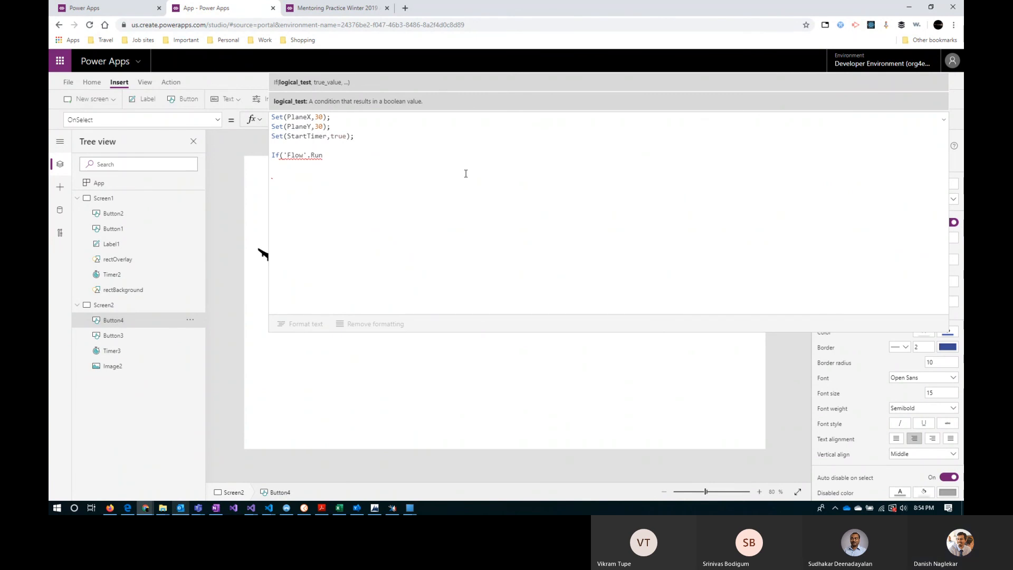
{"action": "type", "text": "("}
{"action": "key", "text": "Return"}
{"action": "key", "text": "Return"}
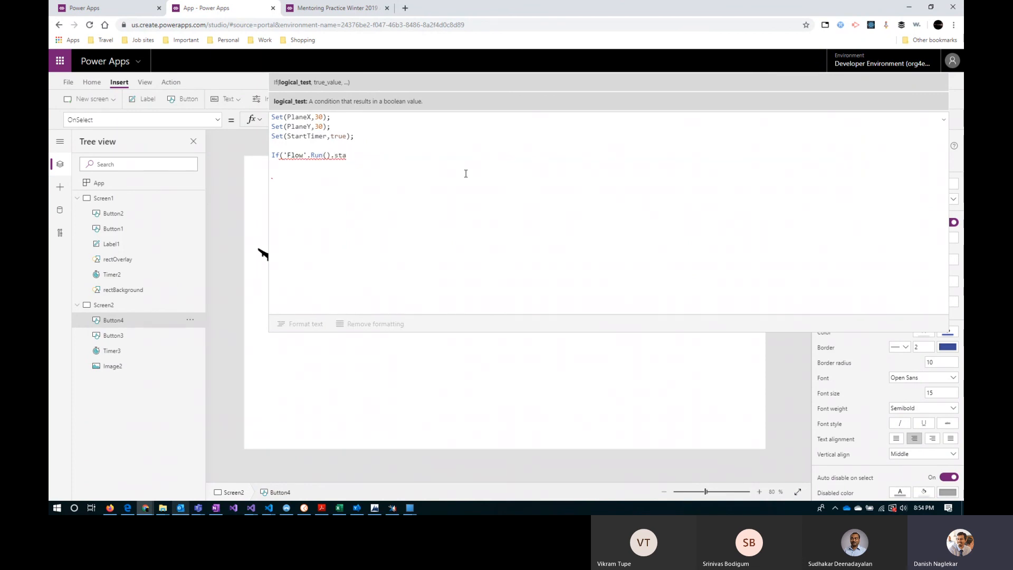
Complete the flow check as If('Flow'.Run().status, "Success", "Failure") in the Fly Plane button's OnSelect formula.
{"action": "type", "text": "tus"}
{"action": "type", "text": ","}
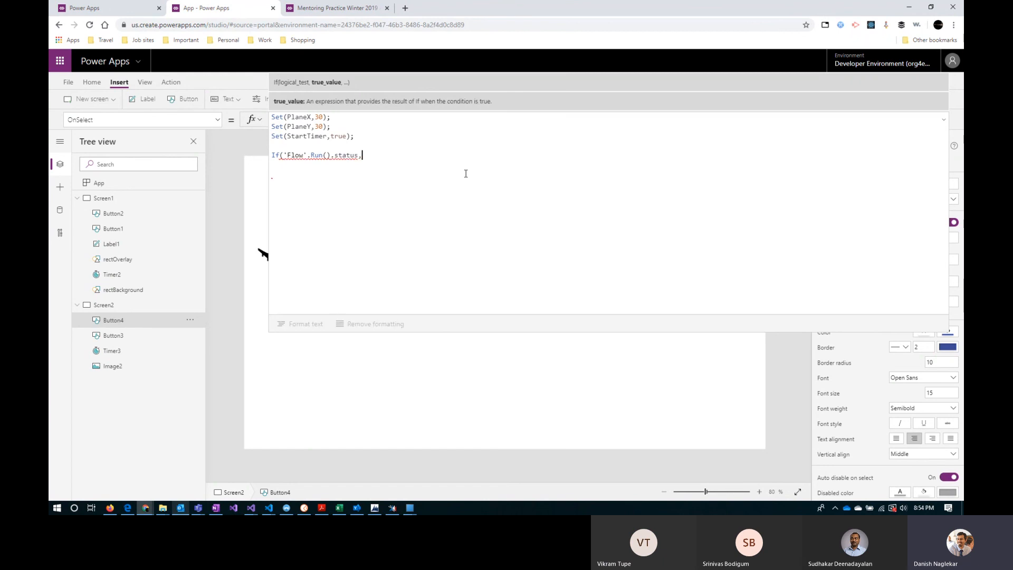
{"action": "type", "text": " \"Success\", "}
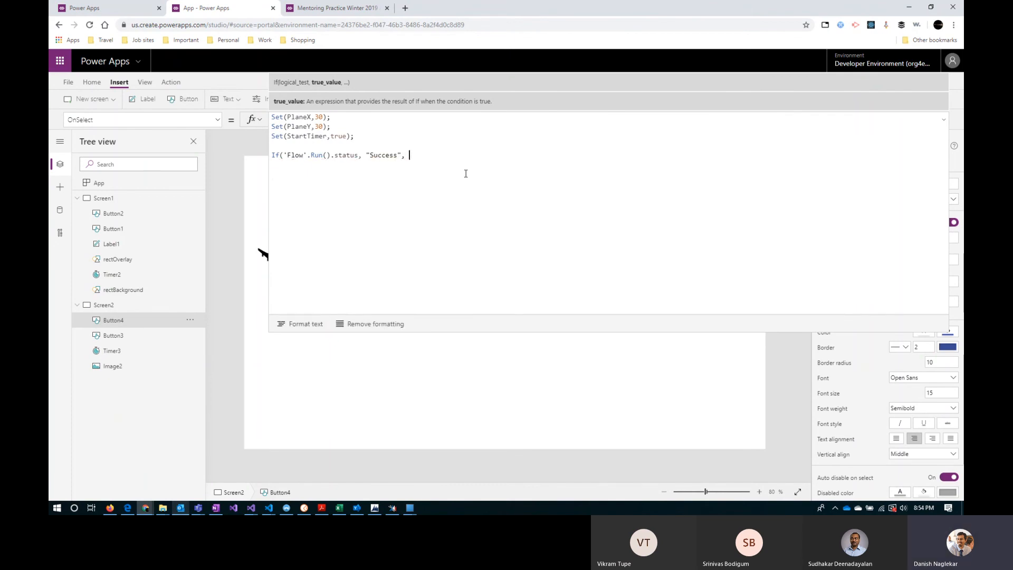
{"action": "type", "text": "\":Failure\")"}
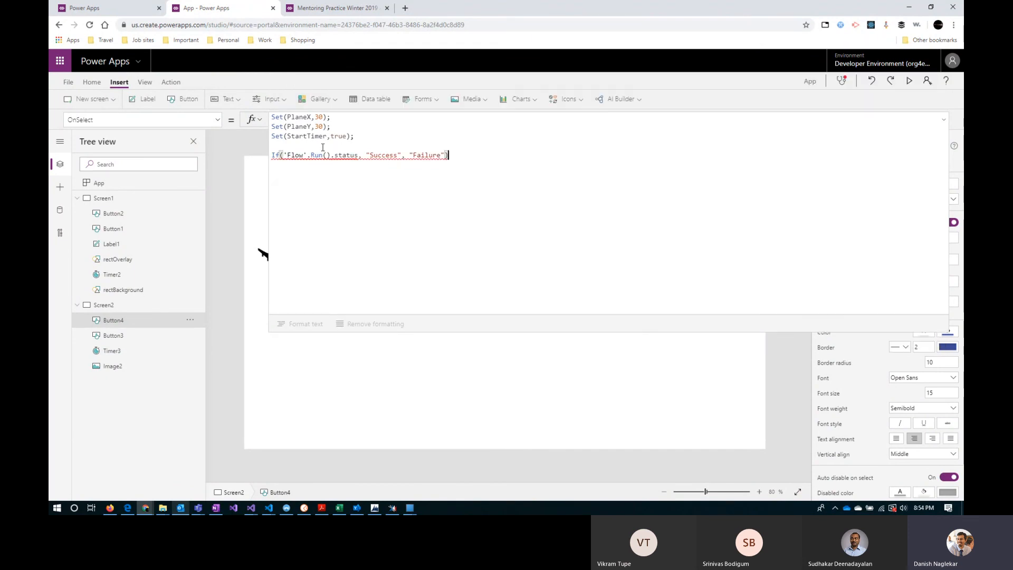
End the If line with a semicolon and add a standalone 'Flow'.Run() call below it in the Fly Plane button's OnSelect formula for comparison.
{"action": "mouse_move", "coordinate": [298, 154]}
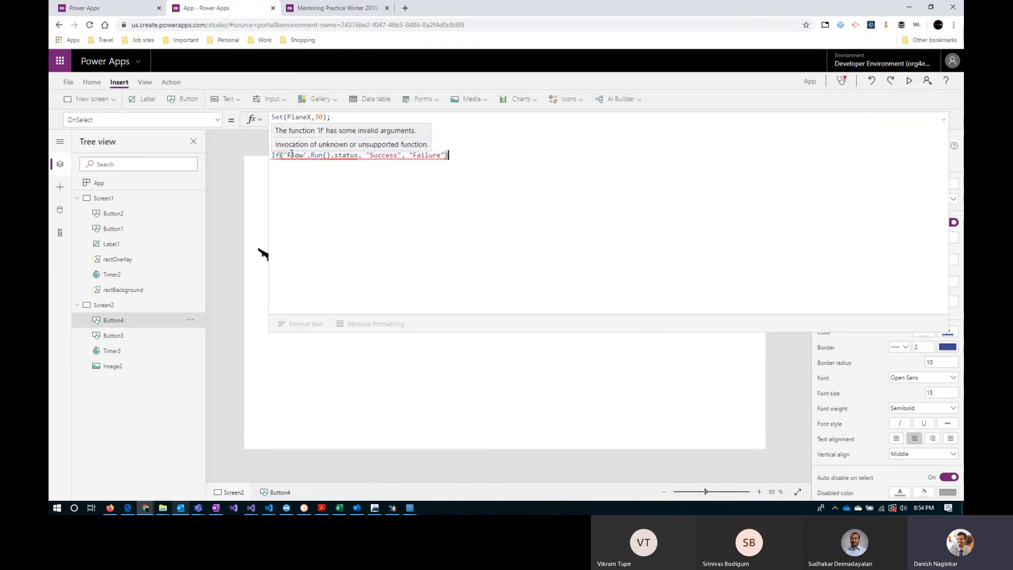
{"action": "left_click_drag", "start_coordinate": [284, 154], "coordinate": [328, 155]}
{"action": "left_click", "coordinate": [465, 155]}
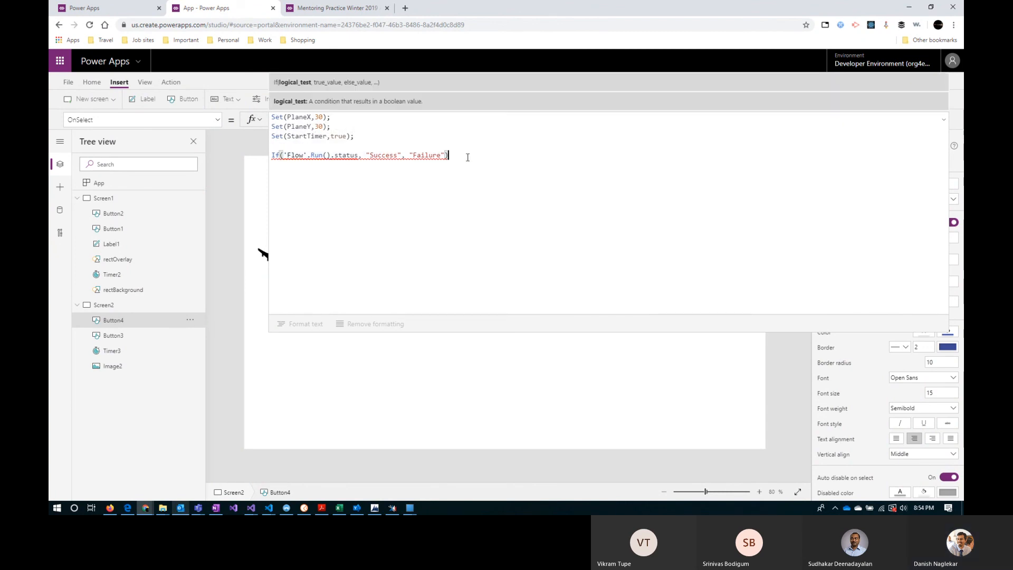
{"action": "type", "text": ";"}
{"action": "key", "text": "Return"}
{"action": "key", "text": "Return"}
{"action": "type", "text": "'Flow'.Run()"}
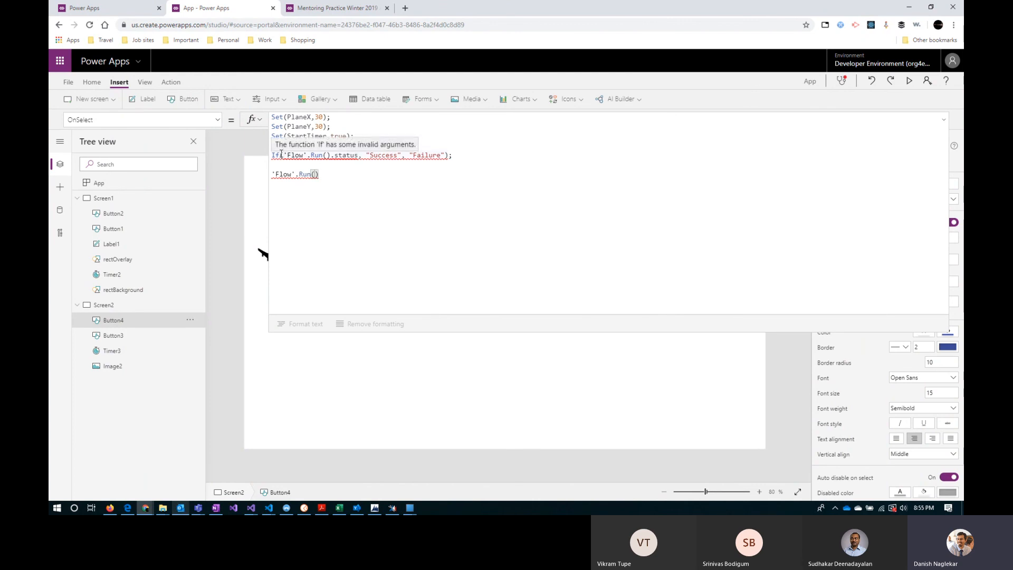
{"action": "left_click_drag", "start_coordinate": [325, 177], "coordinate": [271, 174]}
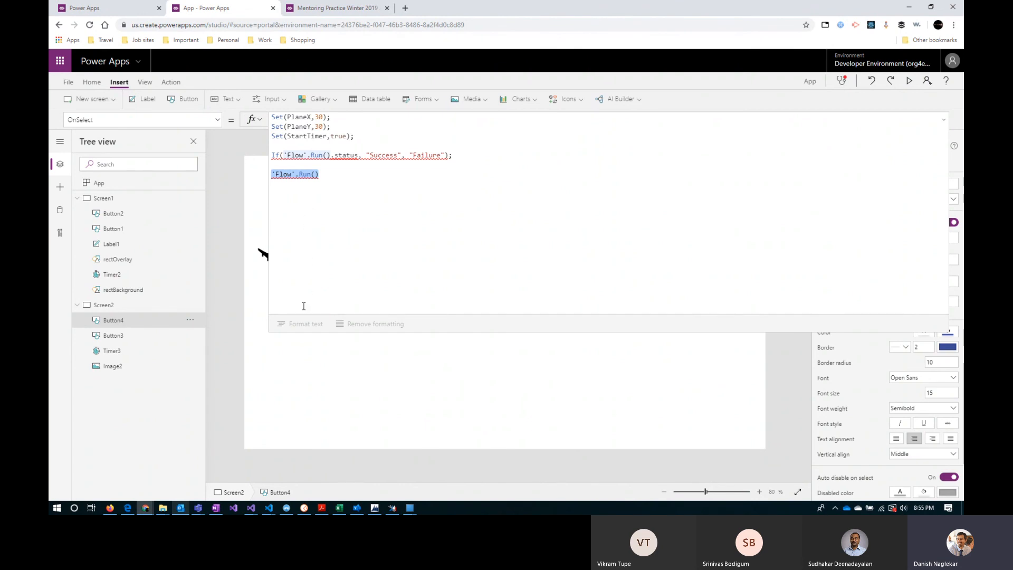
{"action": "left_click_drag", "start_coordinate": [448, 155], "coordinate": [274, 155]}
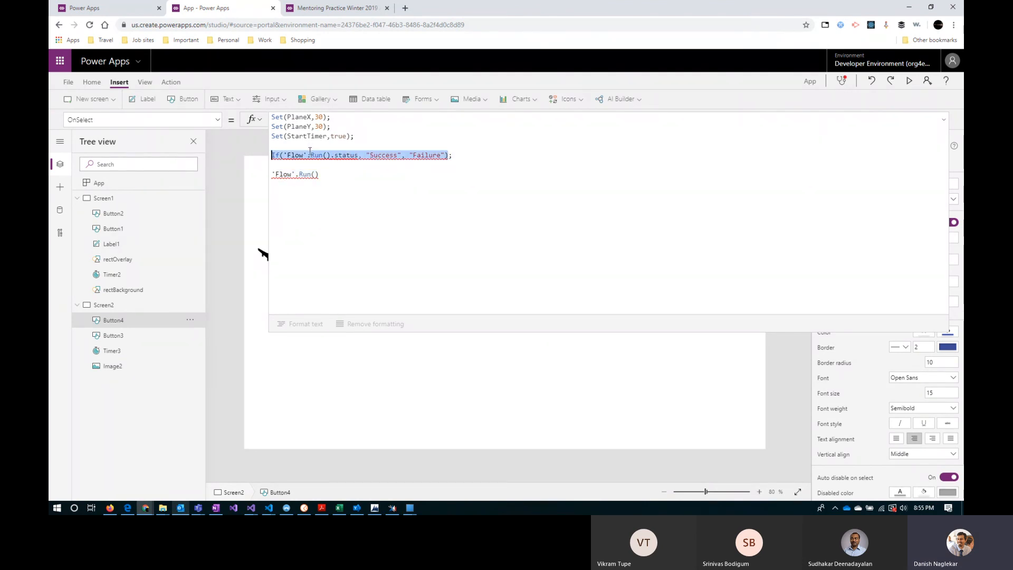
{"action": "mouse_move", "coordinate": [345, 159]}
{"action": "mouse_move", "coordinate": [299, 175]}
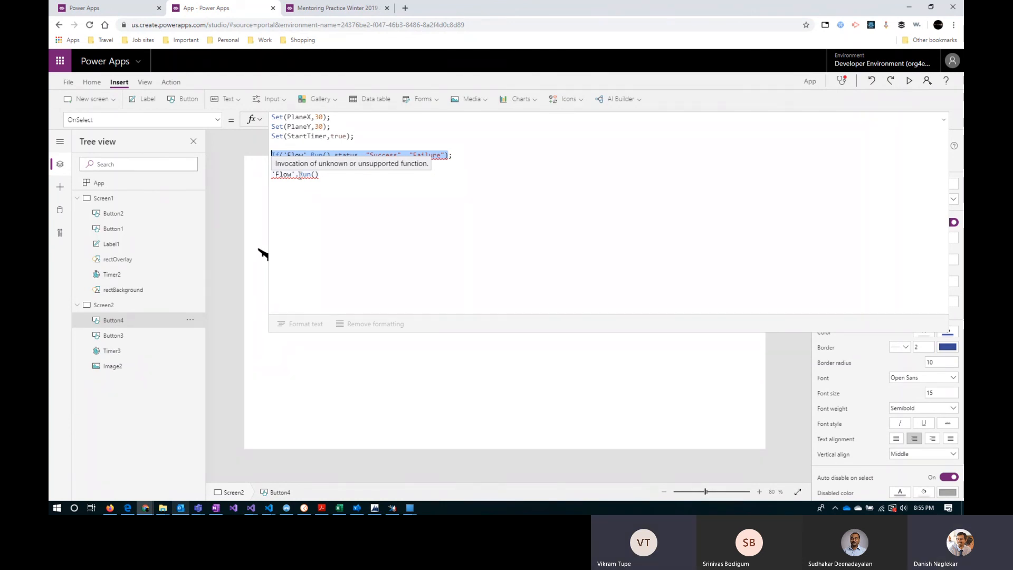
Delete the If status check and the standalone 'Flow'.Run() call from the Fly Plane button's OnSelect formula.
{"action": "left_click_drag", "start_coordinate": [320, 174], "coordinate": [269, 147]}
{"action": "key", "text": "BackSpace"}
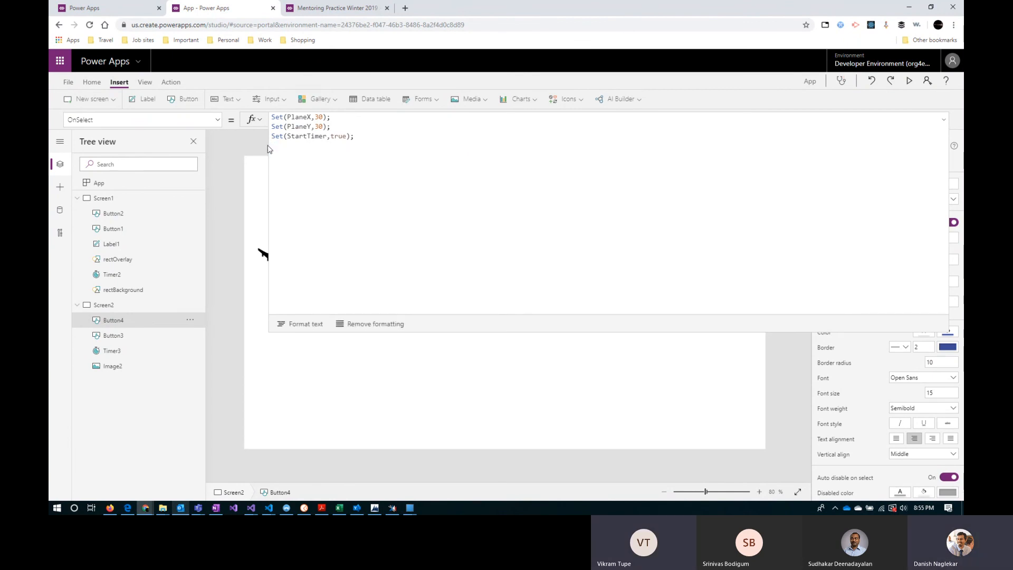